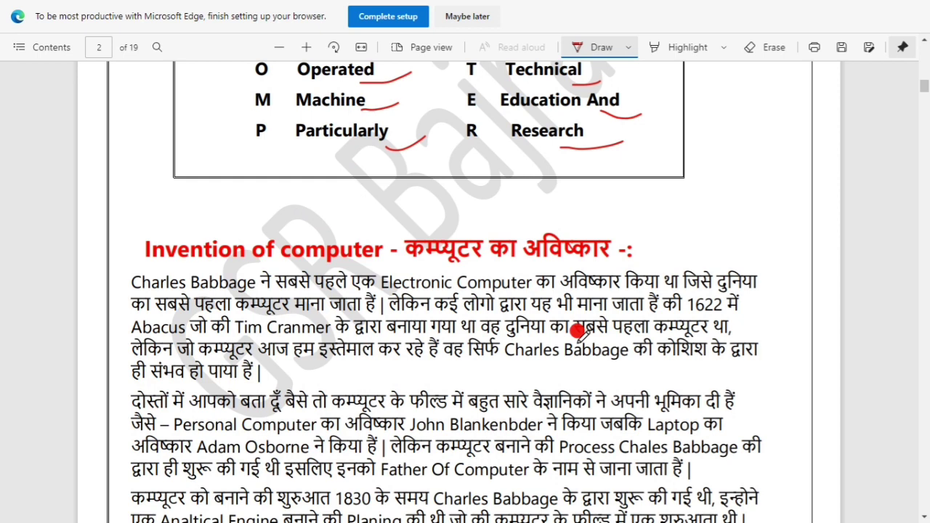
- Draw red tick marks under the "Invention of computer" heading and at the end of the Henry Babbage sentence on page 3
{"action": "scroll", "coordinate": [601, 322], "scroll_direction": "down", "scroll_amount": 1}
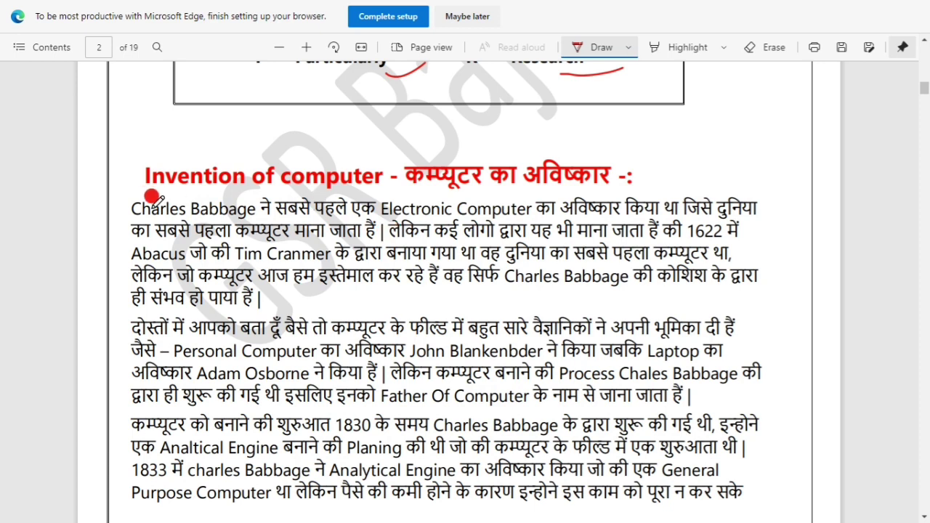
{"action": "left_click_drag", "start_coordinate": [146, 189], "coordinate": [258, 154]}
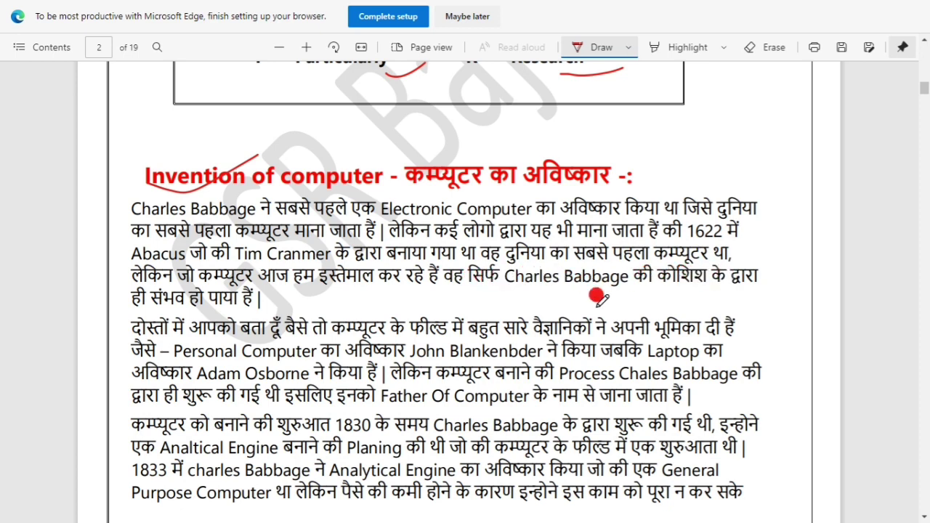
{"action": "scroll", "coordinate": [402, 284], "scroll_direction": "down", "scroll_amount": 1}
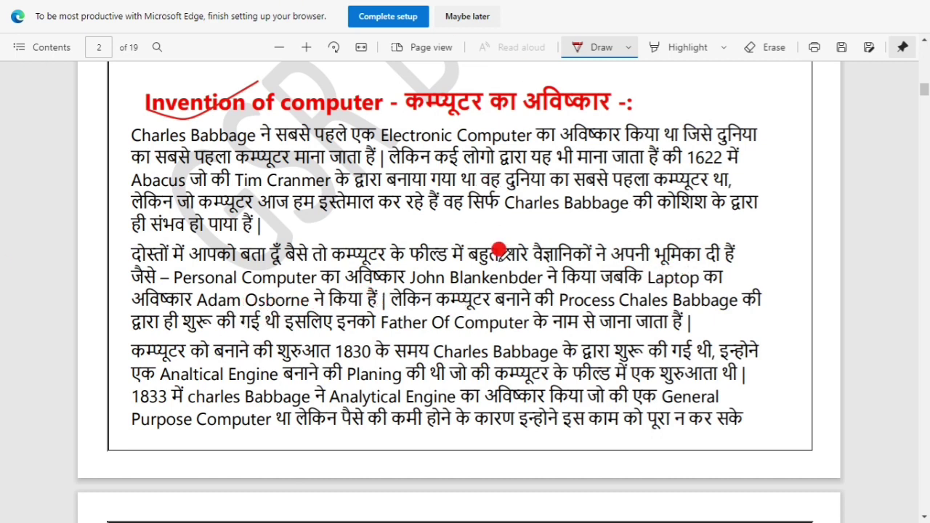
{"action": "scroll", "coordinate": [611, 269], "scroll_direction": "down", "scroll_amount": 3}
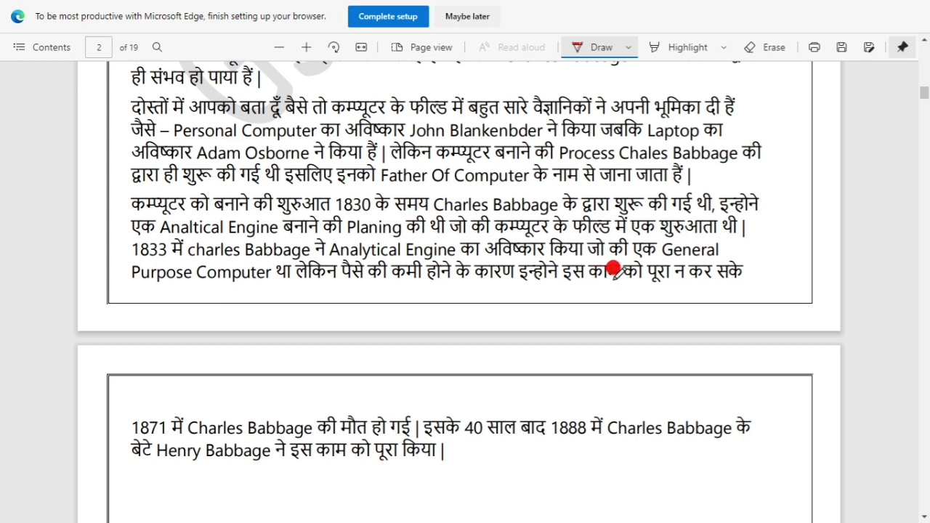
{"action": "scroll", "coordinate": [650, 290], "scroll_direction": "down", "scroll_amount": 1}
{"action": "scroll", "coordinate": [650, 290], "scroll_direction": "down", "scroll_amount": 1}
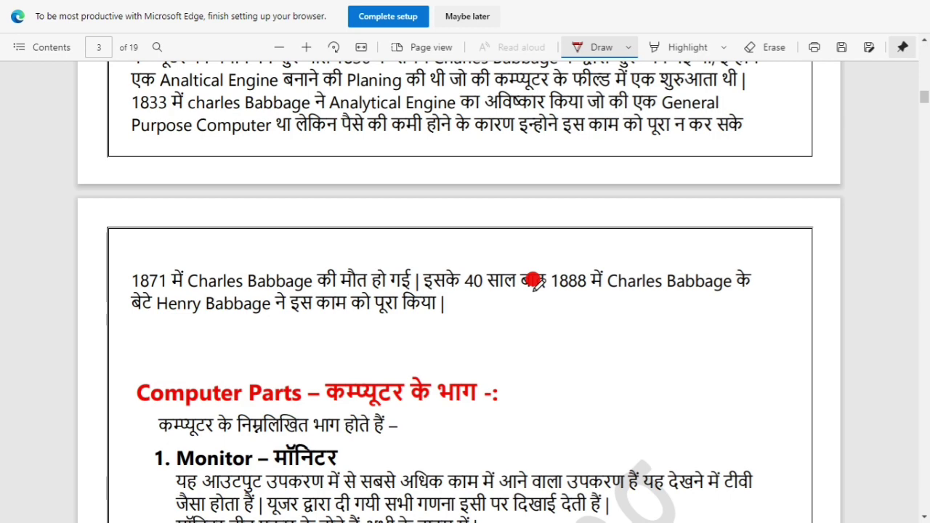
{"action": "scroll", "coordinate": [534, 282], "scroll_direction": "down", "scroll_amount": 2}
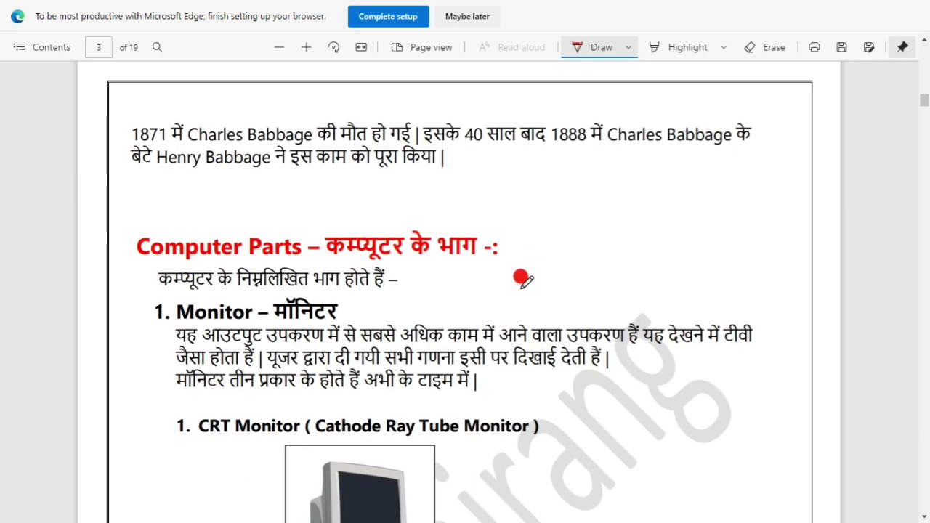
{"action": "scroll", "coordinate": [524, 269], "scroll_direction": "up", "scroll_amount": 1}
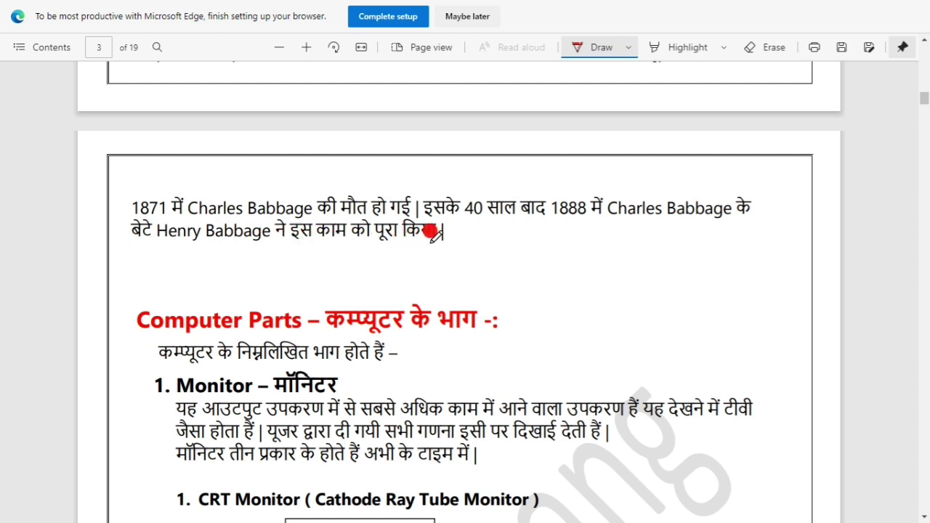
{"action": "left_click_drag", "start_coordinate": [431, 243], "coordinate": [489, 250]}
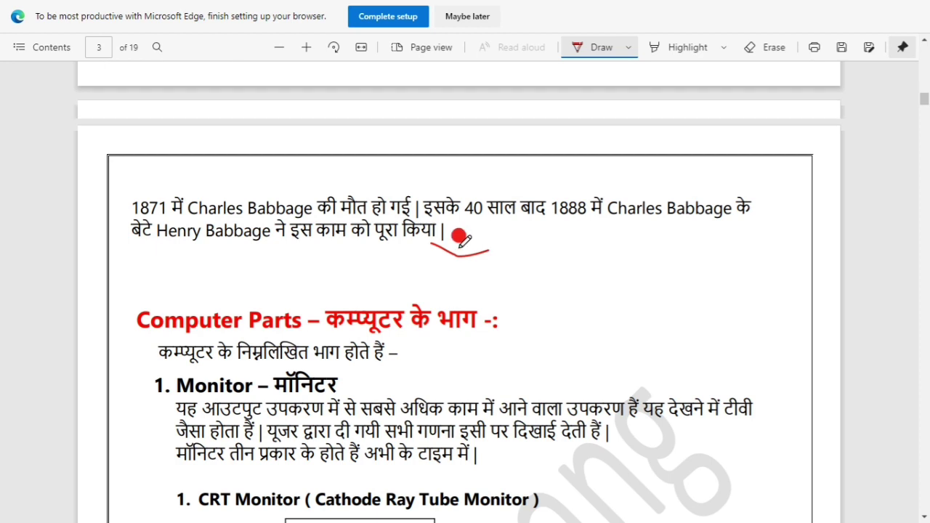
- Minimize the PDF window to show the Windows desktop and refresh the desktop
{"action": "scroll", "coordinate": [458, 236], "scroll_direction": "down", "scroll_amount": 1}
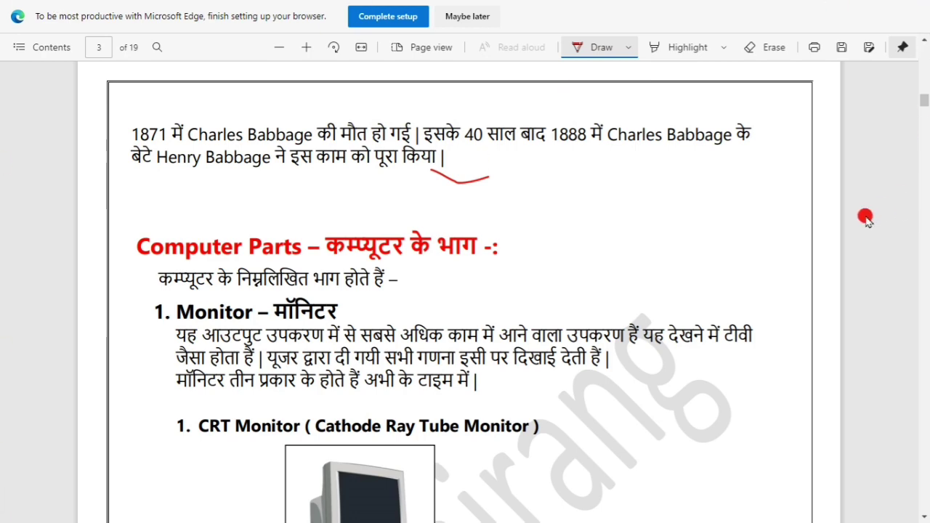
{"action": "scroll", "coordinate": [758, 224], "scroll_direction": "up", "scroll_amount": 2}
{"action": "scroll", "coordinate": [610, 266], "scroll_direction": "down", "scroll_amount": 2}
{"action": "scroll", "coordinate": [598, 269], "scroll_direction": "up", "scroll_amount": 1}
{"action": "scroll", "coordinate": [553, 288], "scroll_direction": "down", "scroll_amount": 1}
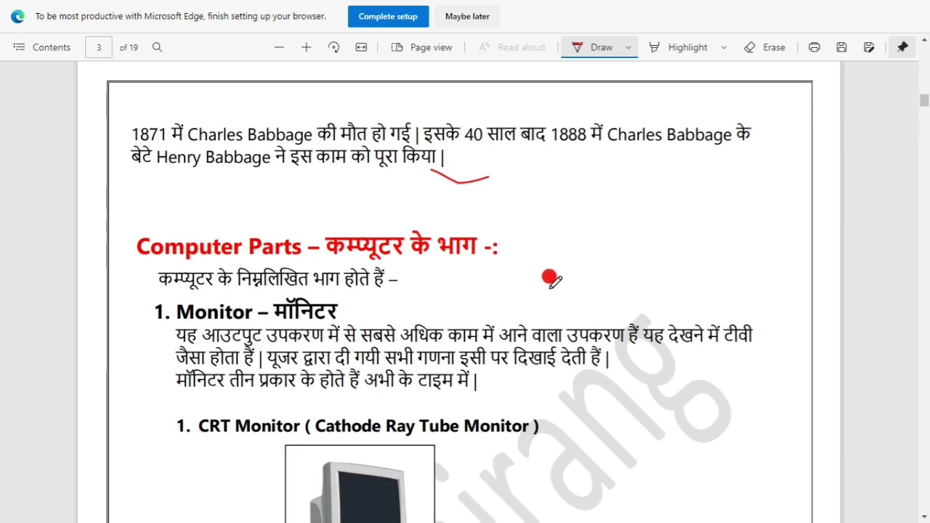
{"action": "left_click", "coordinate": [846, 12]}
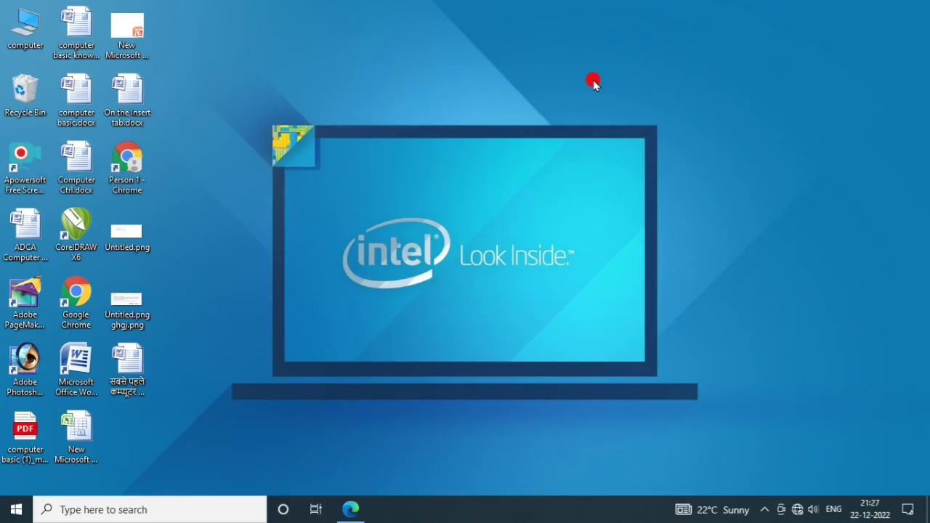
{"action": "right_click", "coordinate": [593, 82]}
{"action": "left_click", "coordinate": [622, 117]}
{"action": "right_click", "coordinate": [333, 48]}
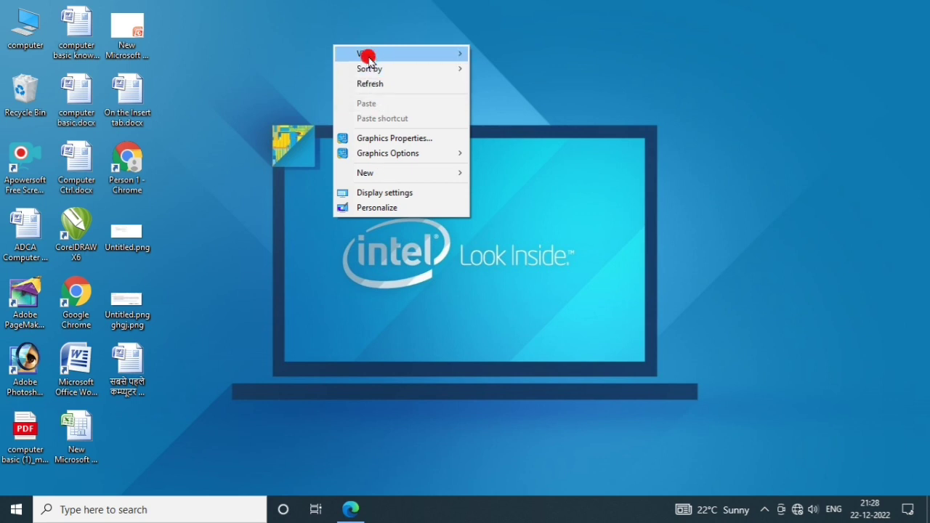
{"action": "mouse_move", "coordinate": [369, 58]}
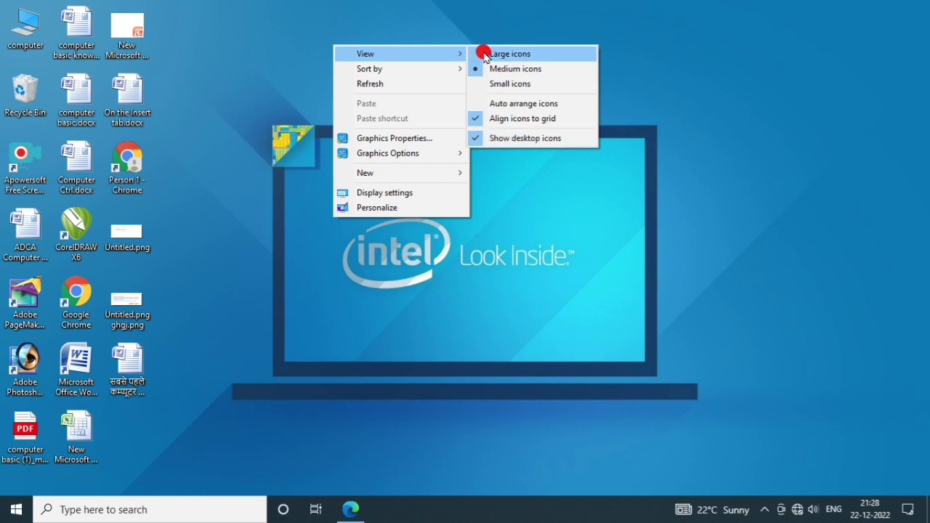
{"action": "left_click", "coordinate": [262, 32]}
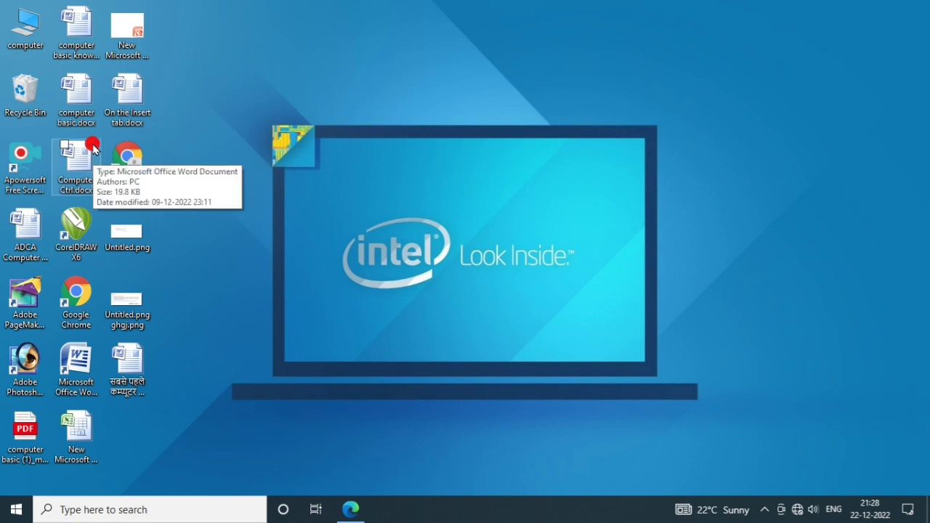
- Set the desktop icon size to Large icons
{"action": "right_click", "coordinate": [277, 74]}
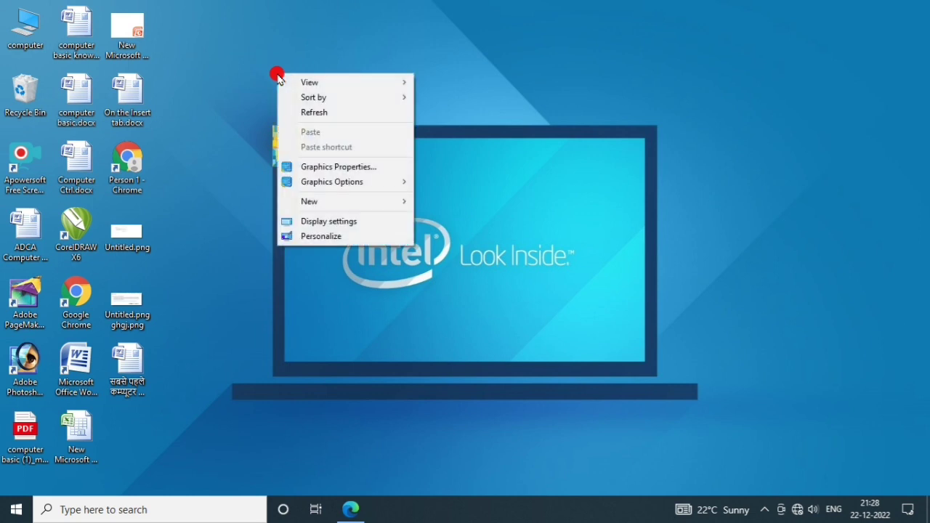
{"action": "mouse_move", "coordinate": [322, 79]}
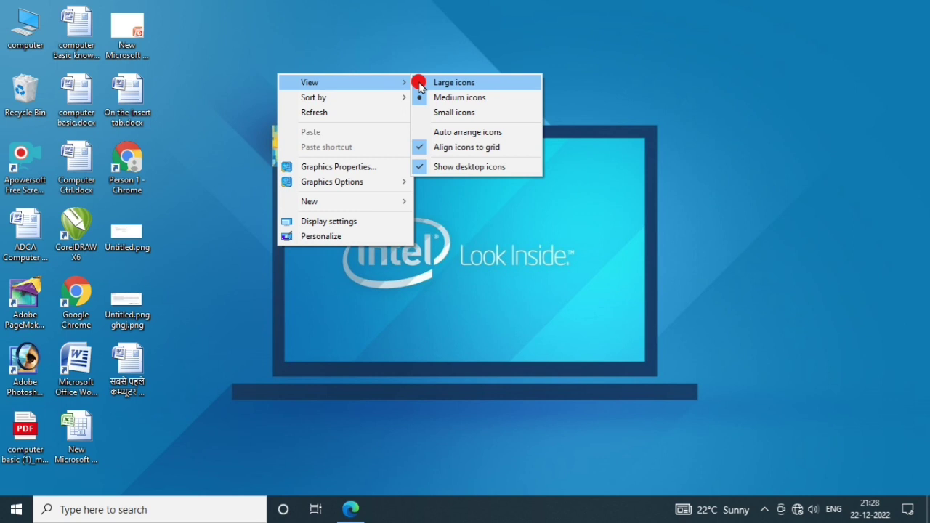
{"action": "left_click", "coordinate": [420, 85]}
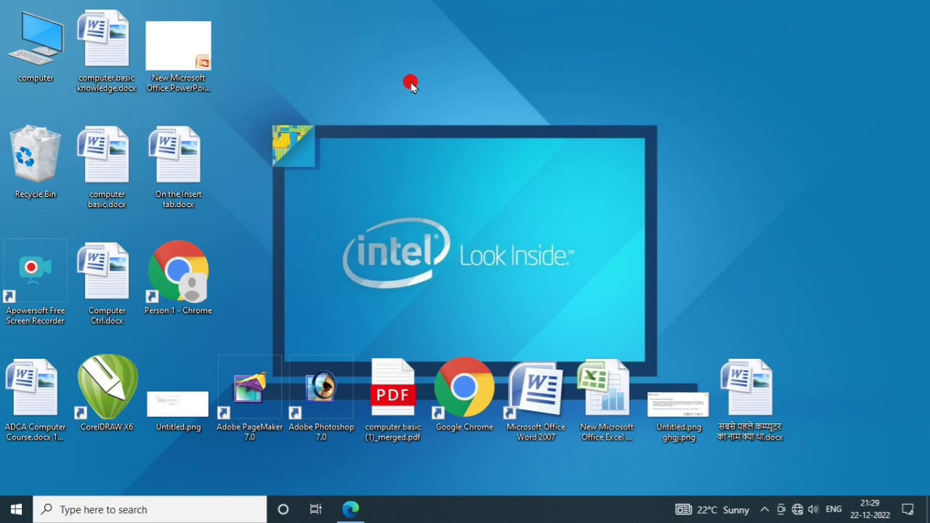
- Switch the desktop icons to Medium icons and refresh the desktop
{"action": "right_click", "coordinate": [386, 65]}
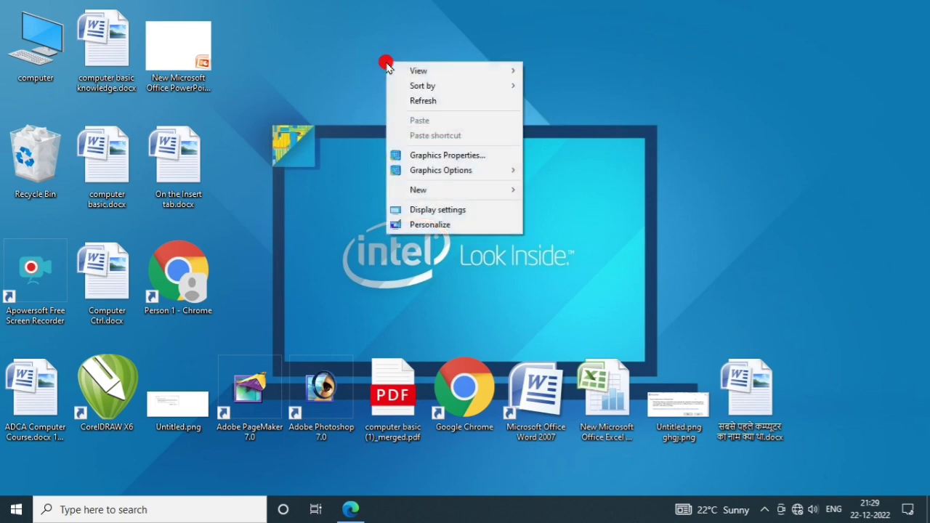
{"action": "mouse_move", "coordinate": [436, 71]}
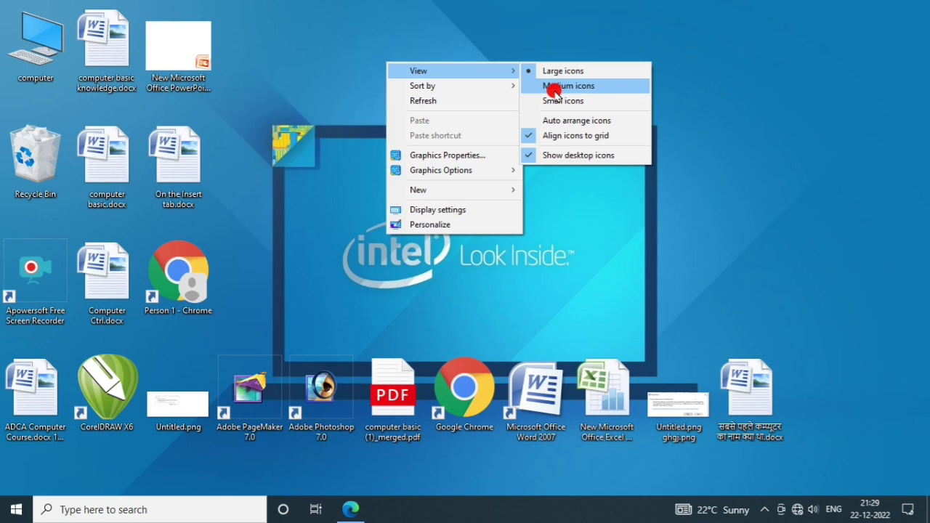
{"action": "left_click", "coordinate": [534, 87]}
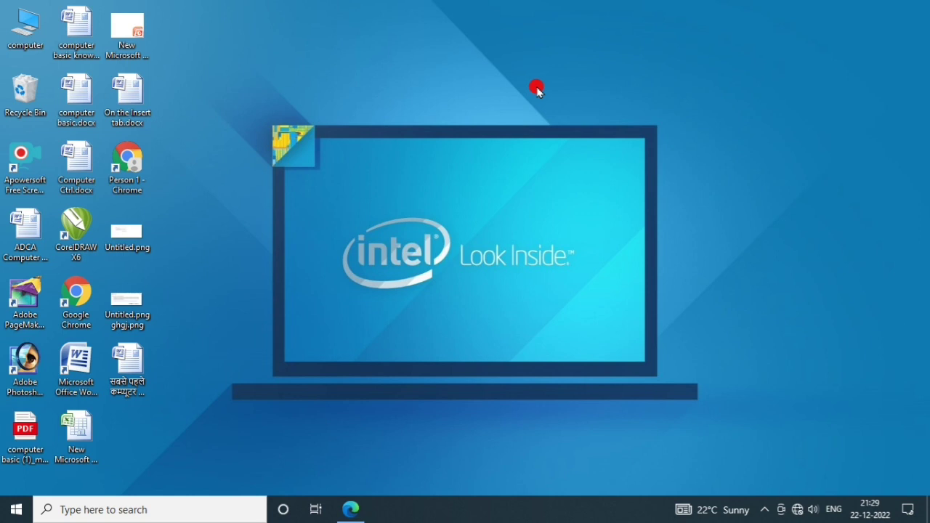
{"action": "right_click", "coordinate": [433, 113]}
{"action": "left_click", "coordinate": [454, 154]}
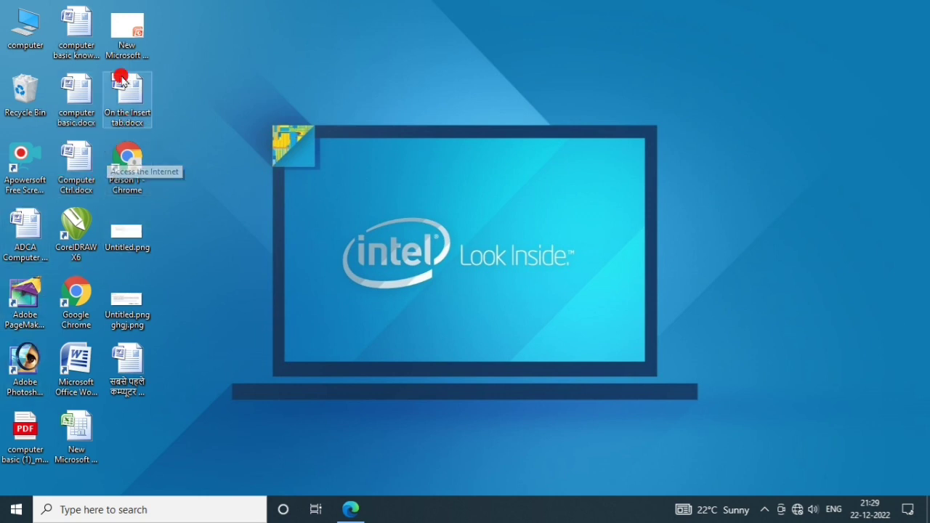
- Change the desktop icon size to Small icons
{"action": "right_click", "coordinate": [227, 73]}
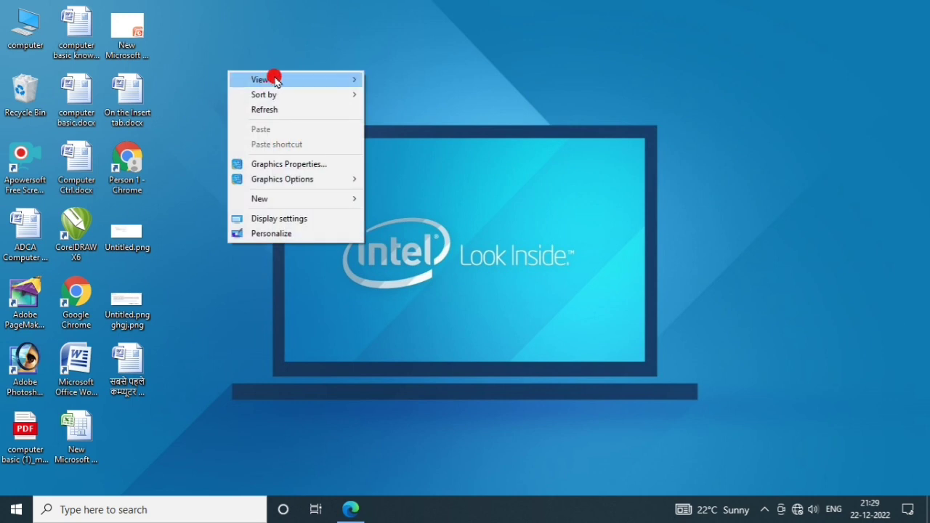
{"action": "mouse_move", "coordinate": [274, 80]}
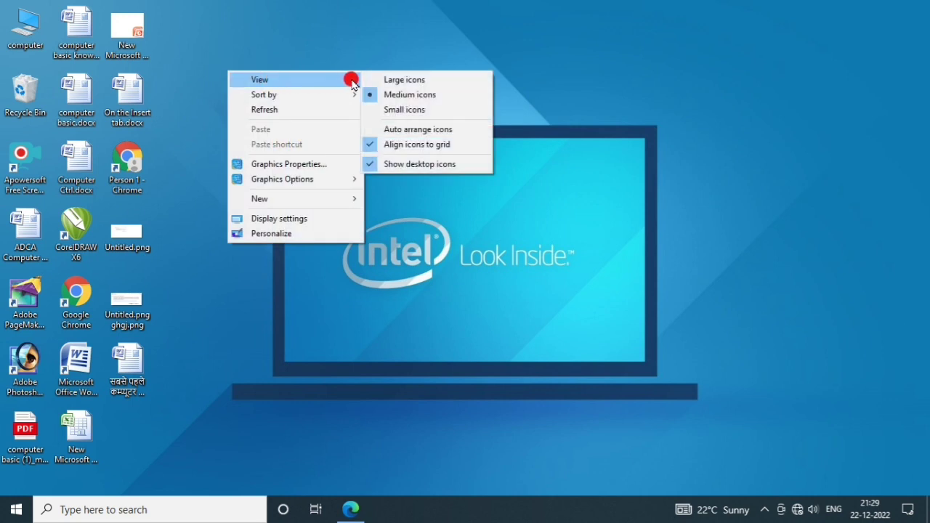
{"action": "left_click", "coordinate": [380, 110]}
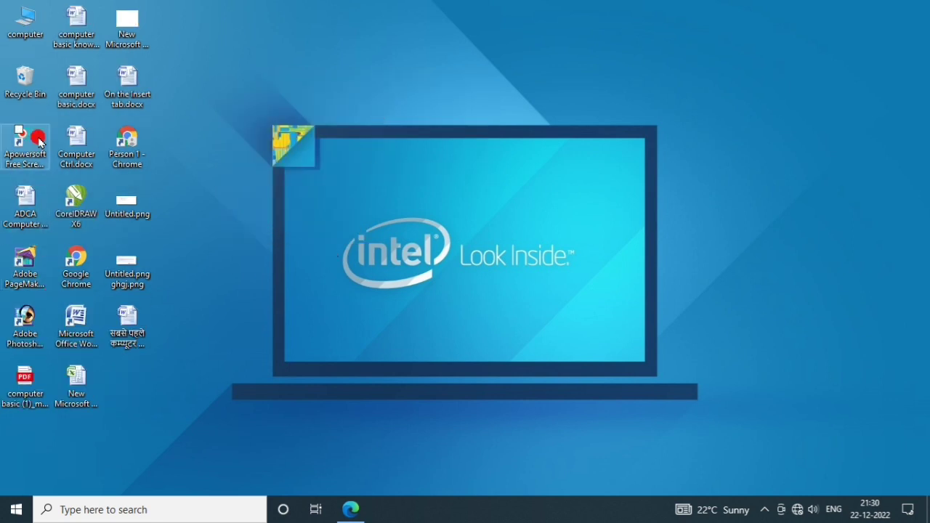
- Set the desktop icon size back to Medium icons
{"action": "right_click", "coordinate": [307, 85]}
{"action": "mouse_move", "coordinate": [354, 96]}
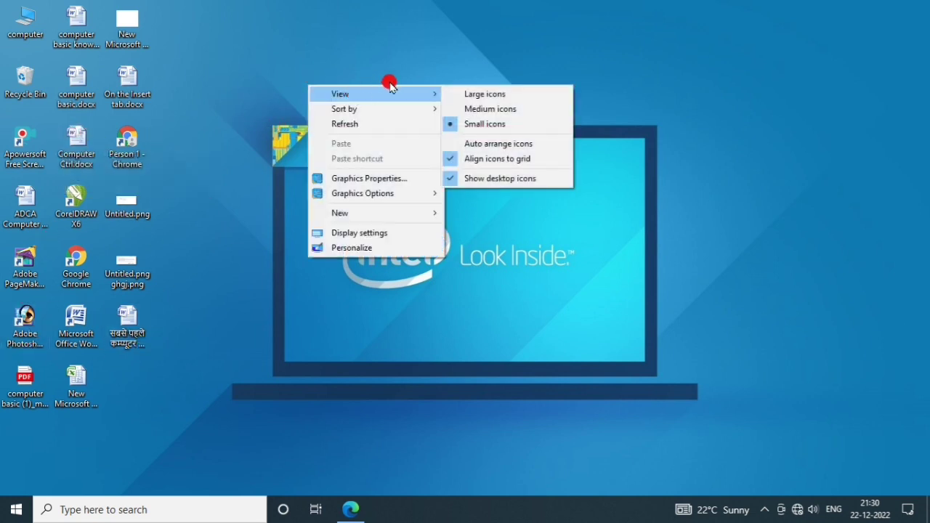
{"action": "left_click", "coordinate": [453, 108]}
- Turn on automatic arrangement of the desktop icons
{"action": "right_click", "coordinate": [311, 61]}
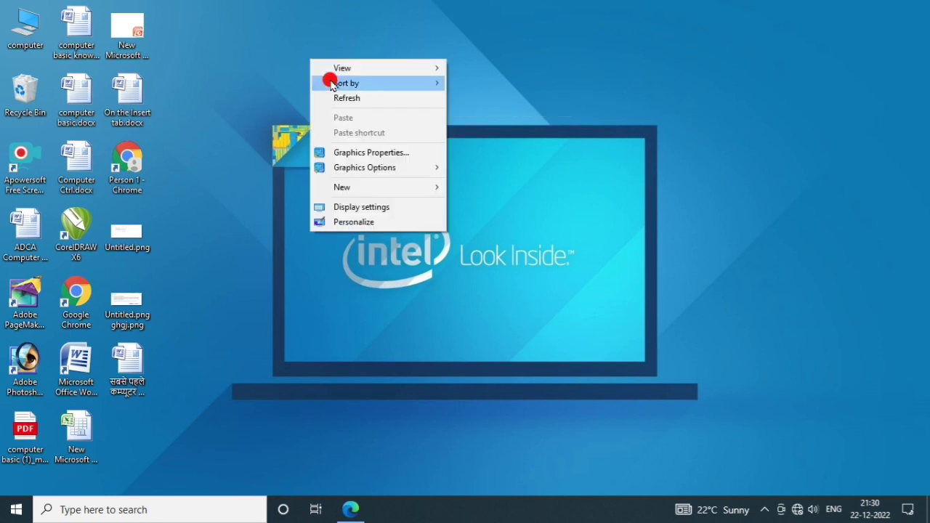
{"action": "mouse_move", "coordinate": [354, 68]}
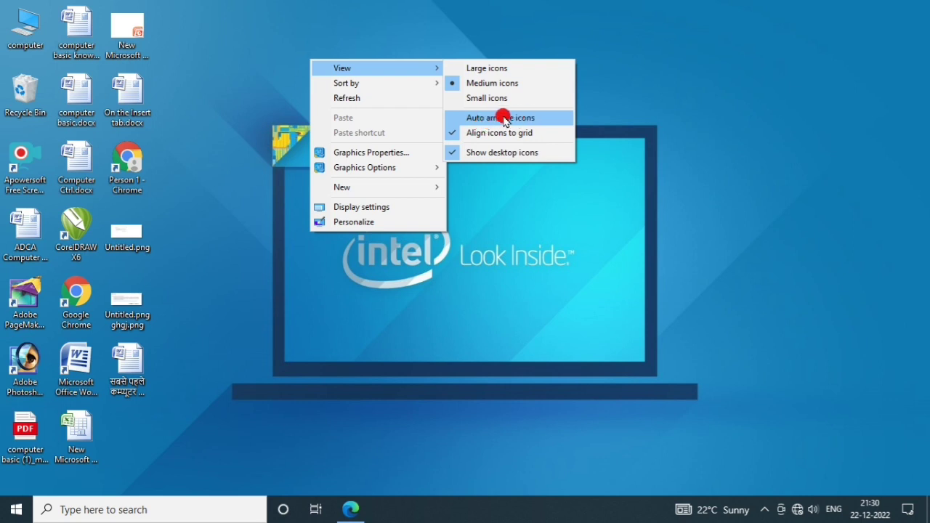
{"action": "left_click", "coordinate": [457, 118]}
- Turn off aligning the desktop icons to the grid
{"action": "right_click", "coordinate": [275, 80]}
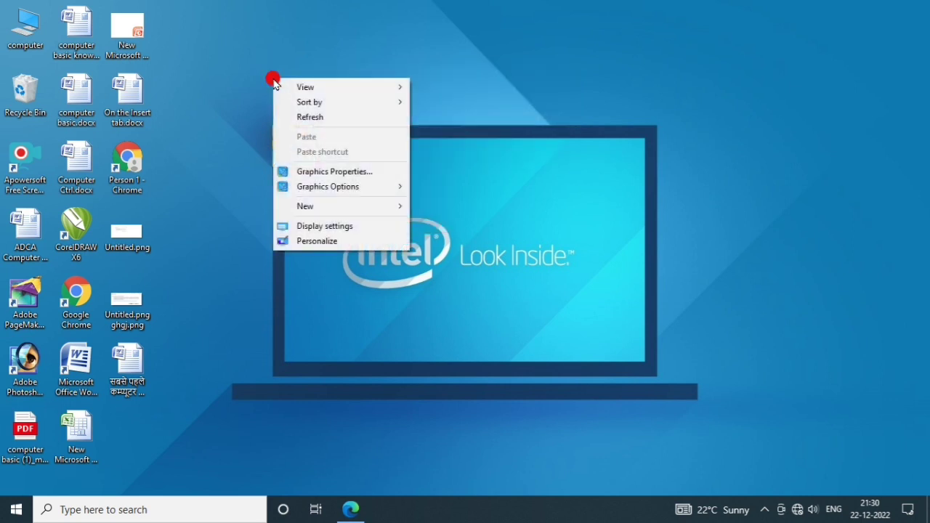
{"action": "mouse_move", "coordinate": [300, 86]}
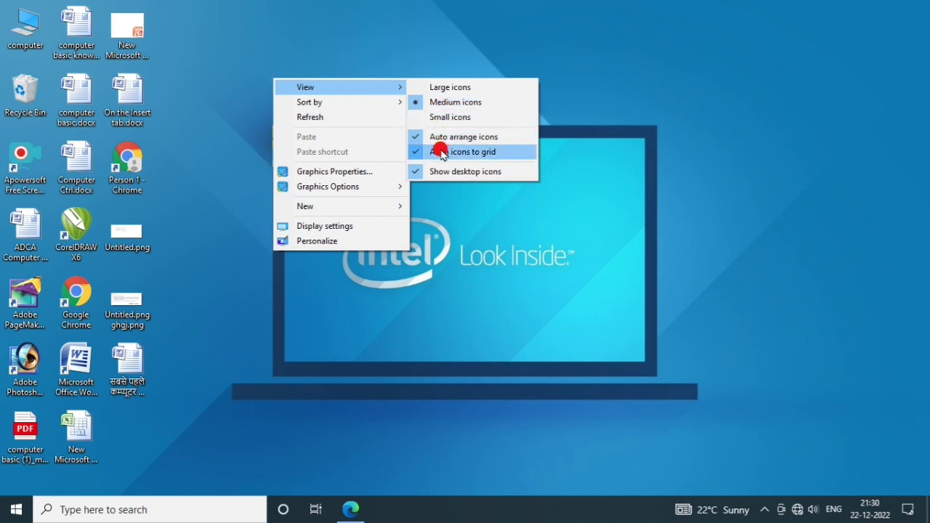
{"action": "left_click", "coordinate": [415, 153]}
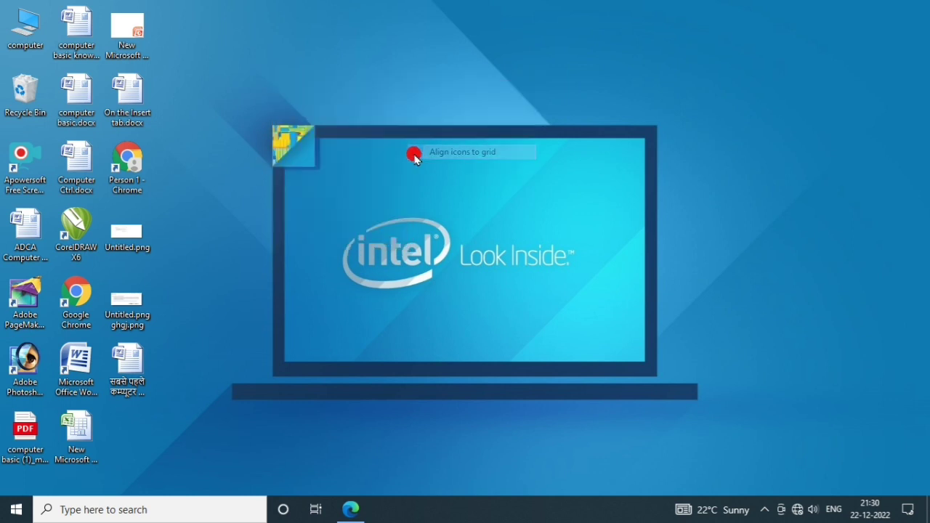
- Hide all desktop icons by turning off Show desktop icons, and refresh the desktop
{"action": "right_click", "coordinate": [275, 81]}
{"action": "mouse_move", "coordinate": [316, 90]}
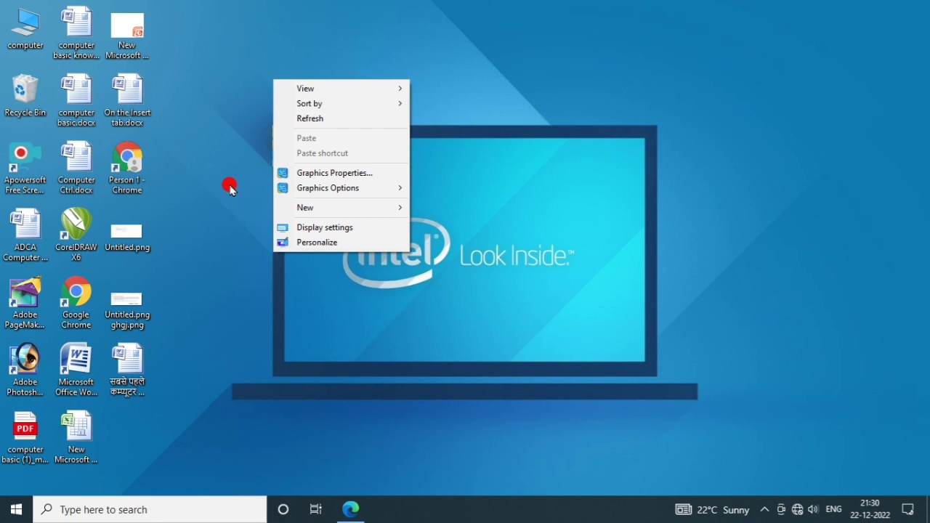
{"action": "mouse_move", "coordinate": [368, 92]}
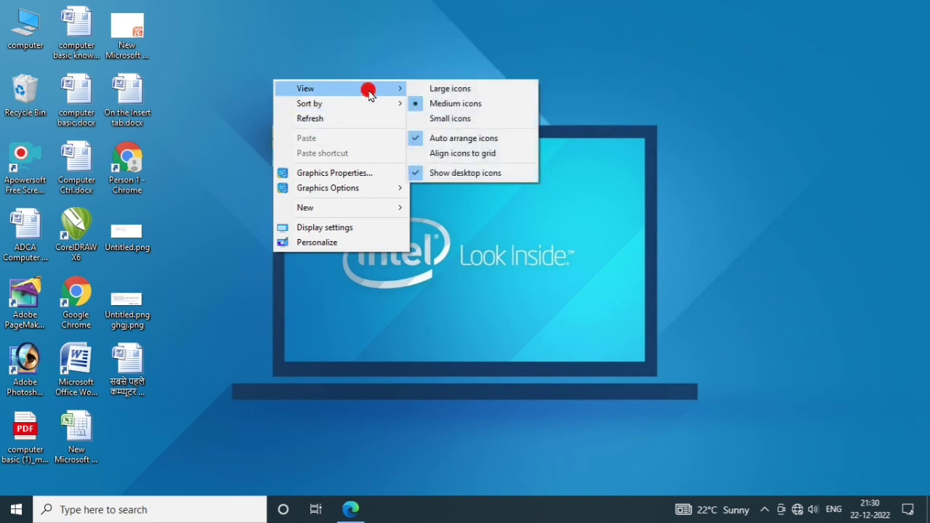
{"action": "left_click", "coordinate": [426, 177]}
{"action": "right_click", "coordinate": [334, 104]}
{"action": "left_click", "coordinate": [366, 145]}
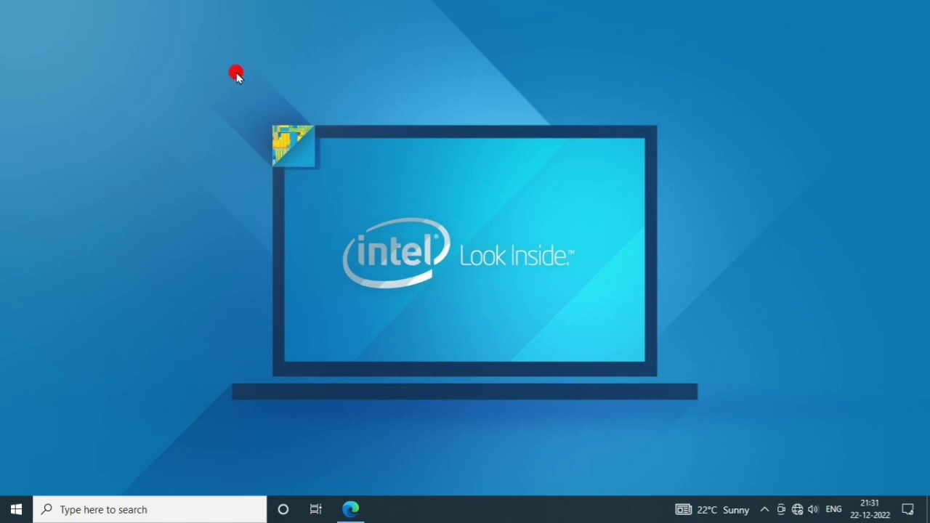
- Bring back the hidden desktop icons by turning on Show desktop icons
{"action": "right_click", "coordinate": [288, 64]}
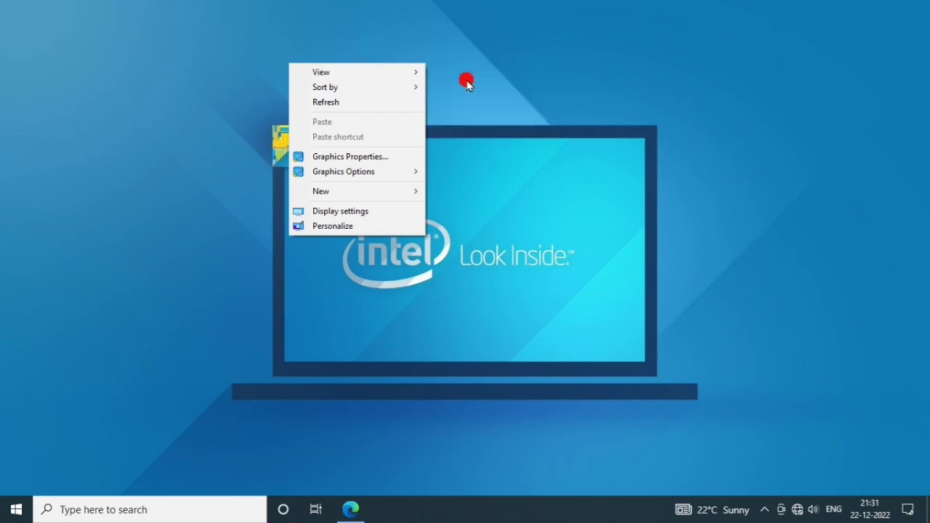
{"action": "mouse_move", "coordinate": [418, 71]}
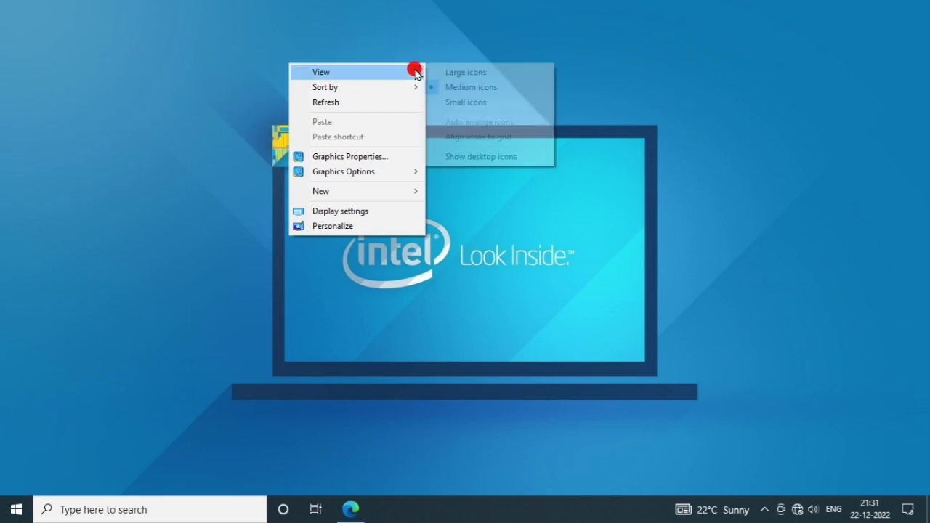
{"action": "left_click", "coordinate": [433, 158]}
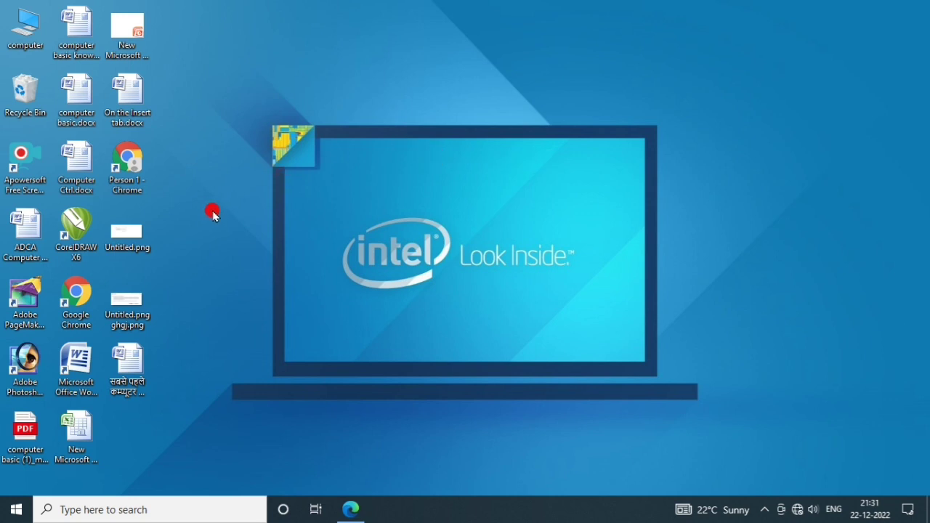
{"action": "right_click", "coordinate": [300, 66]}
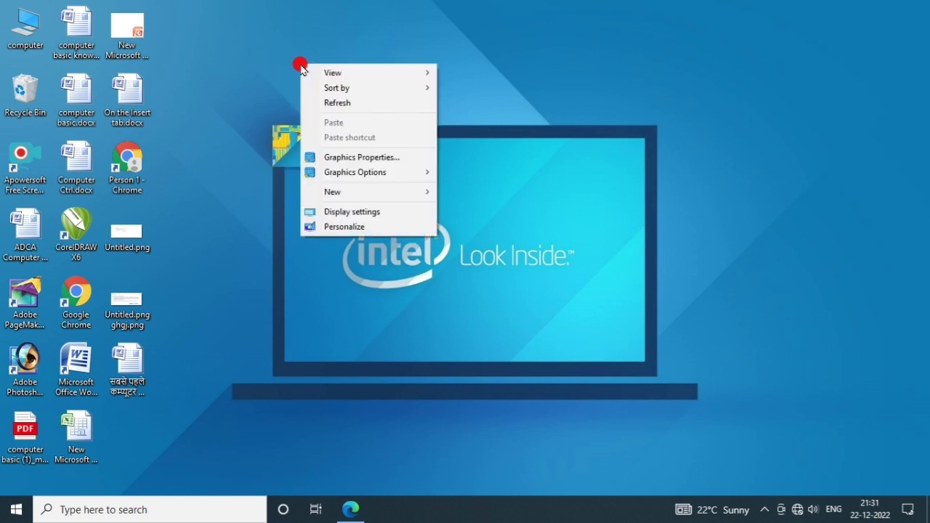
{"action": "mouse_move", "coordinate": [338, 75]}
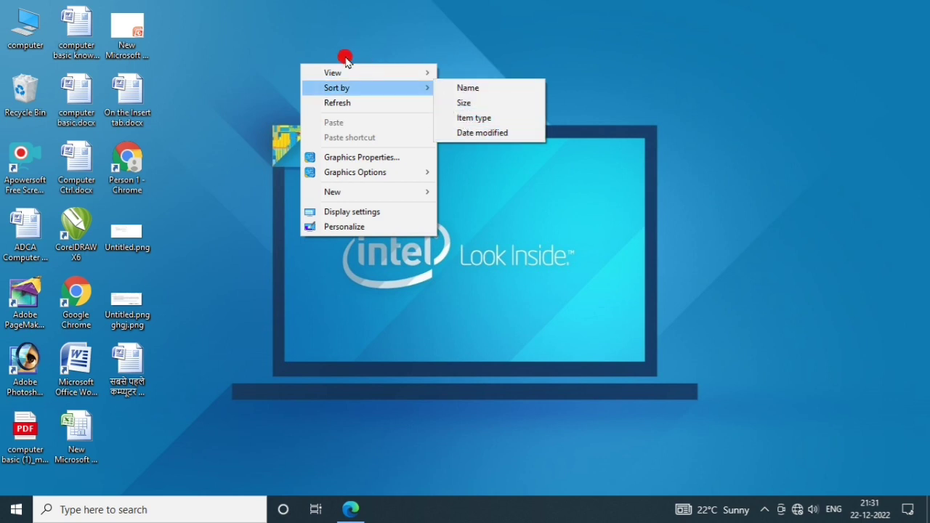
{"action": "left_click", "coordinate": [316, 46]}
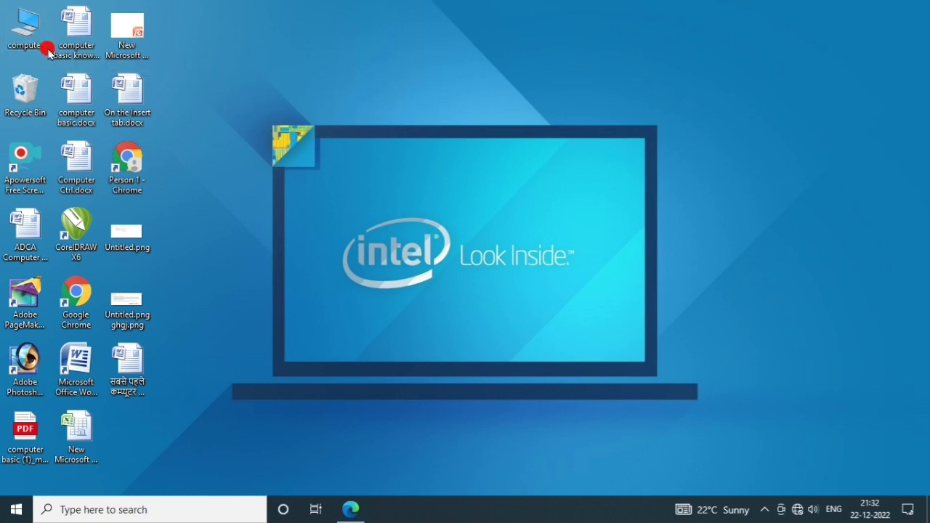
- Sort the desktop icons by Name and refresh the desktop
{"action": "right_click", "coordinate": [219, 29]}
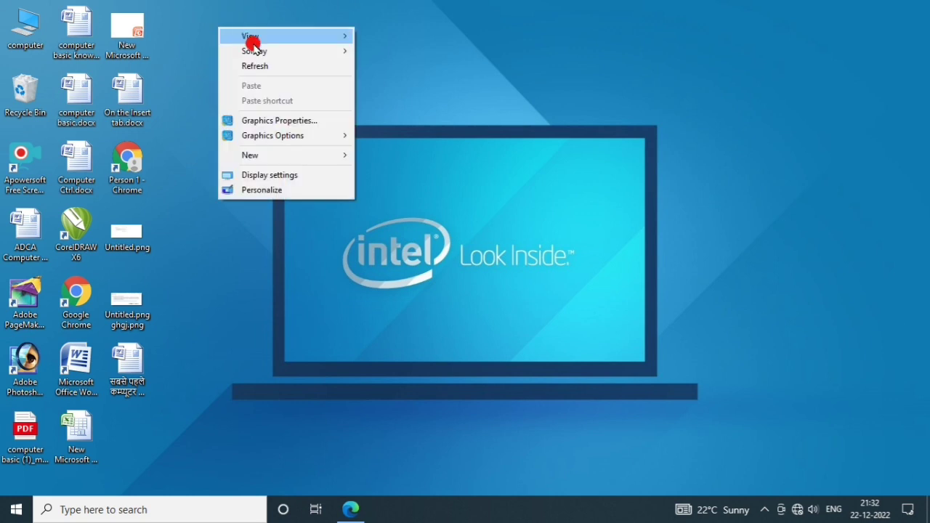
{"action": "mouse_move", "coordinate": [263, 48]}
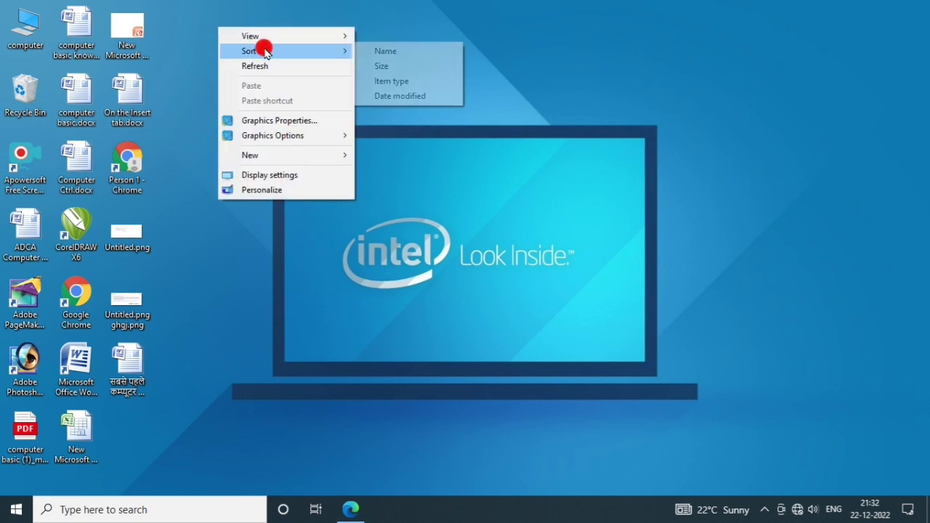
{"action": "left_click", "coordinate": [359, 49]}
{"action": "right_click", "coordinate": [250, 47]}
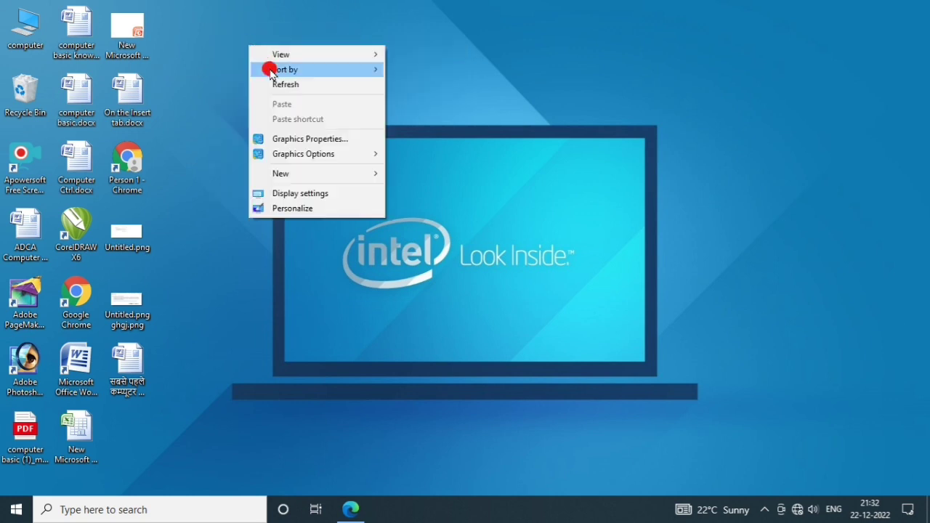
{"action": "left_click", "coordinate": [263, 82]}
- Apply sorting by Name once more to reverse the order of the desktop icons, and refresh the desktop
{"action": "right_click", "coordinate": [236, 50]}
{"action": "mouse_move", "coordinate": [313, 69]}
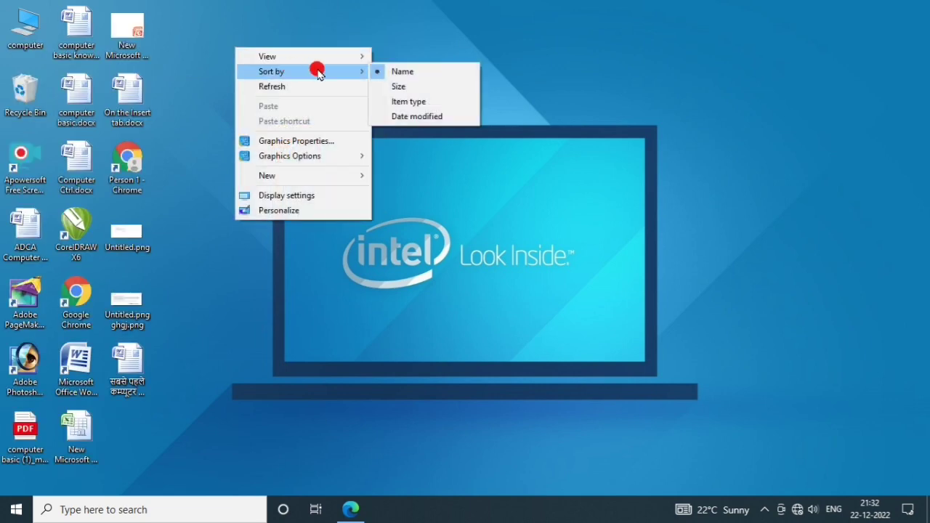
{"action": "left_click", "coordinate": [381, 74]}
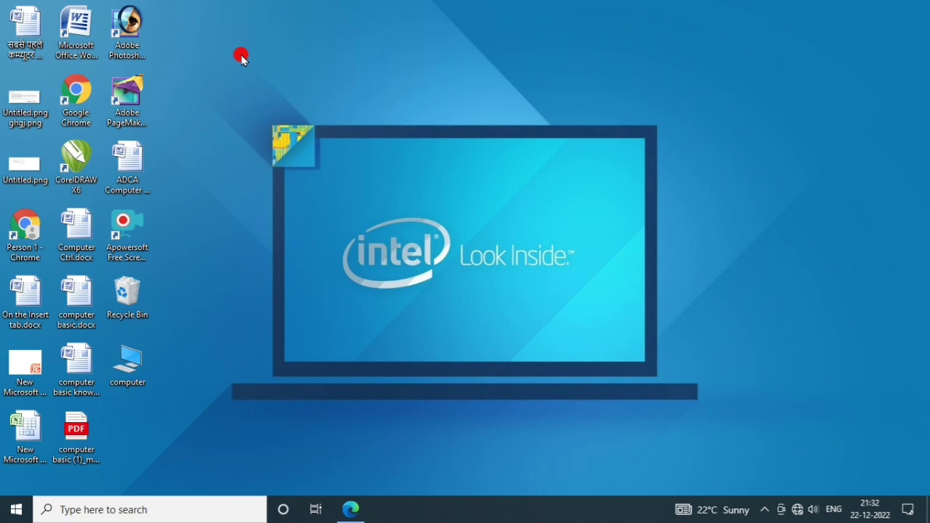
{"action": "right_click", "coordinate": [240, 57]}
{"action": "left_click", "coordinate": [274, 93]}
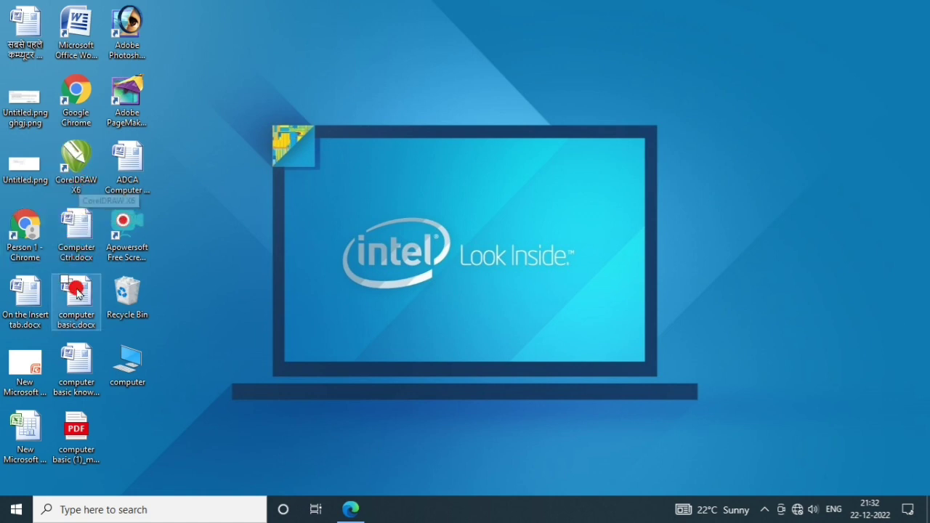
- Sort the desktop icons by Size and check the details of the sorted files and shortcuts
{"action": "right_click", "coordinate": [230, 24]}
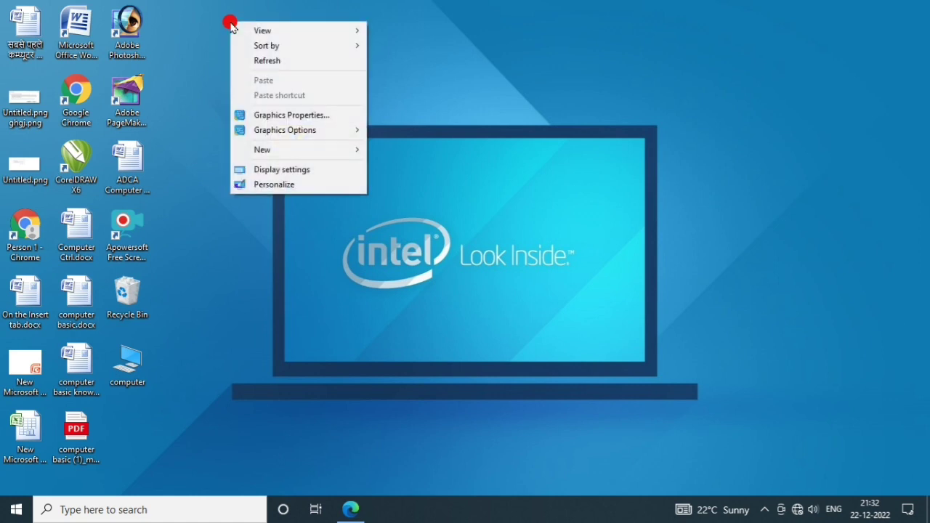
{"action": "mouse_move", "coordinate": [296, 48]}
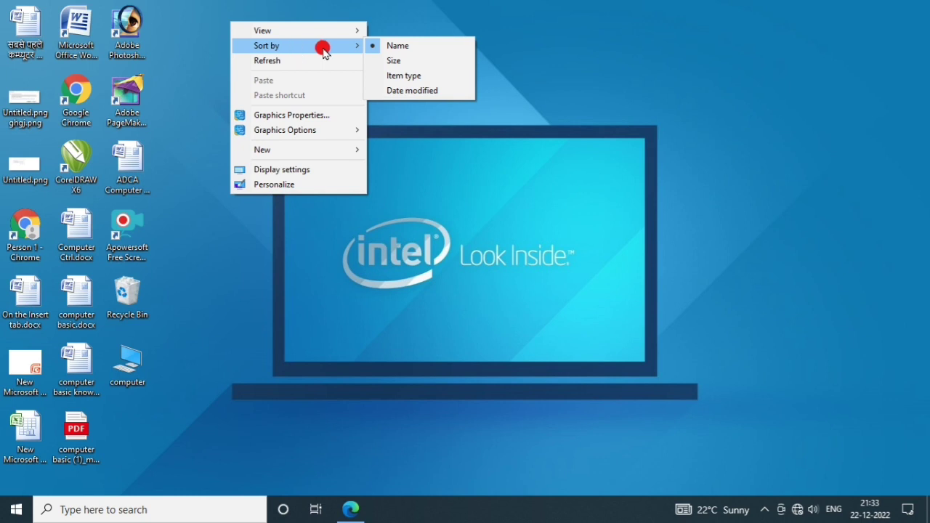
{"action": "left_click", "coordinate": [377, 64]}
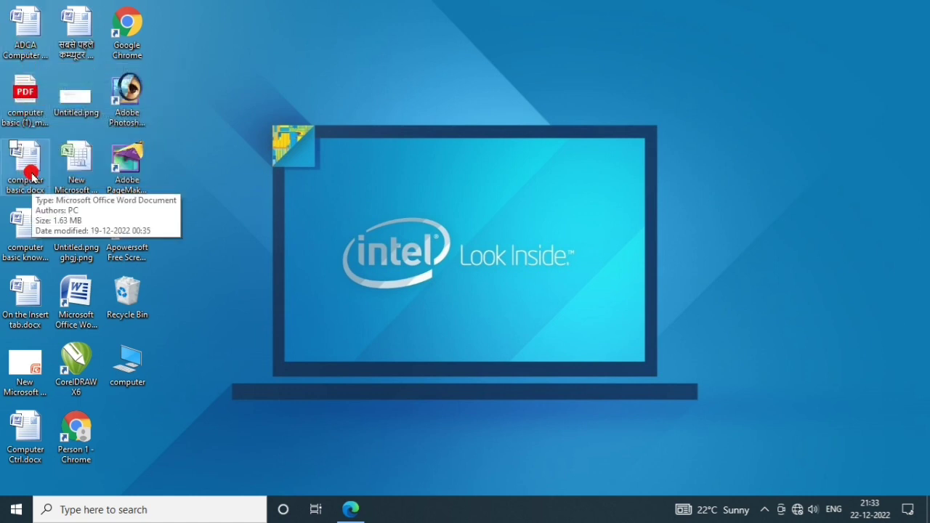
{"action": "double_click", "coordinate": [125, 111]}
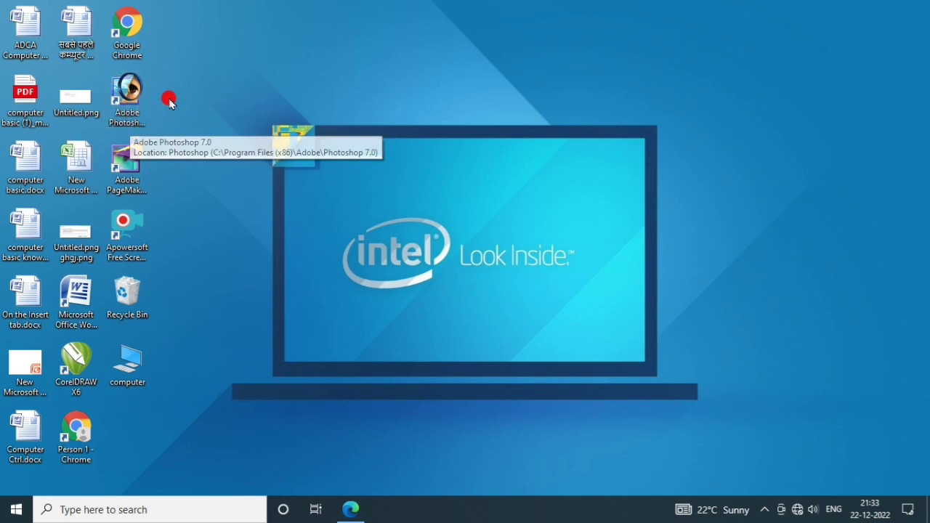
- Sort the desktop icons by Item type
{"action": "right_click", "coordinate": [200, 59]}
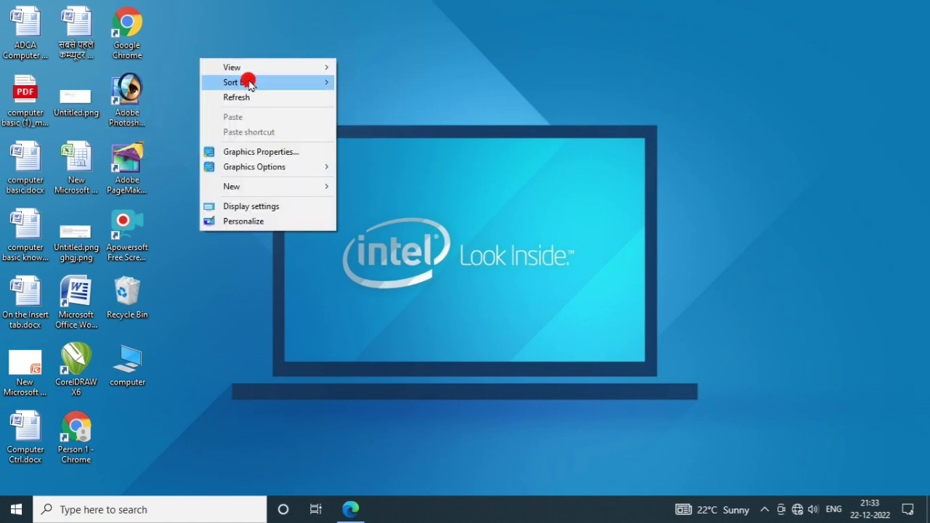
{"action": "mouse_move", "coordinate": [301, 85]}
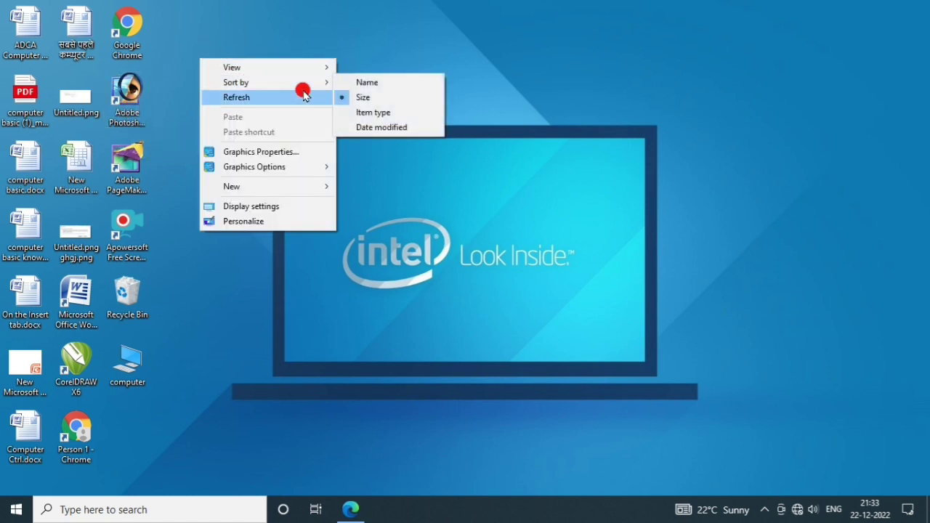
{"action": "left_click", "coordinate": [346, 112]}
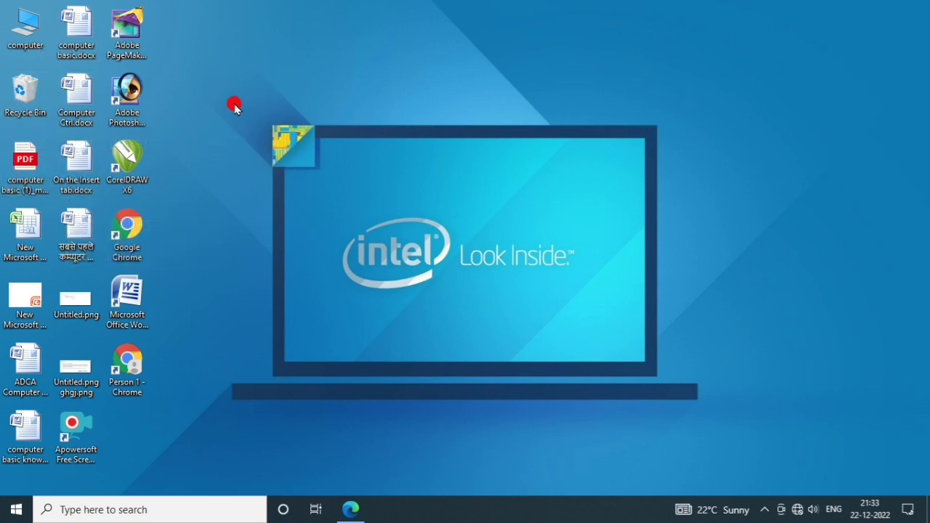
- Sort the desktop icons by Date modified and check the file details of the sorted documents
{"action": "right_click", "coordinate": [200, 97]}
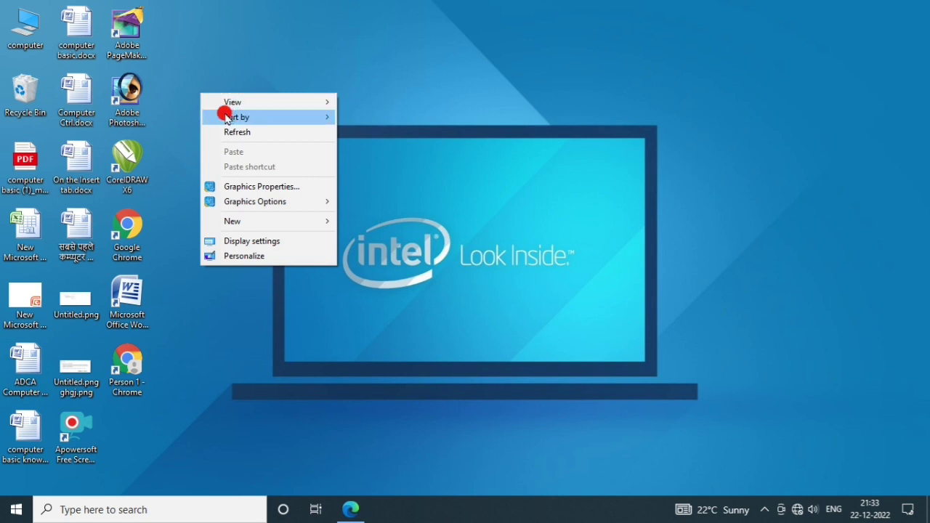
{"action": "mouse_move", "coordinate": [217, 117]}
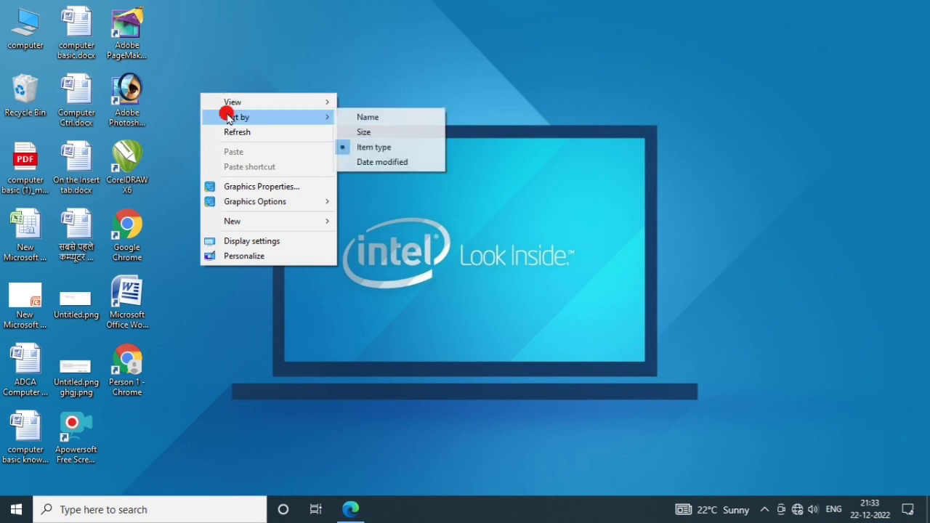
{"action": "left_click", "coordinate": [381, 164]}
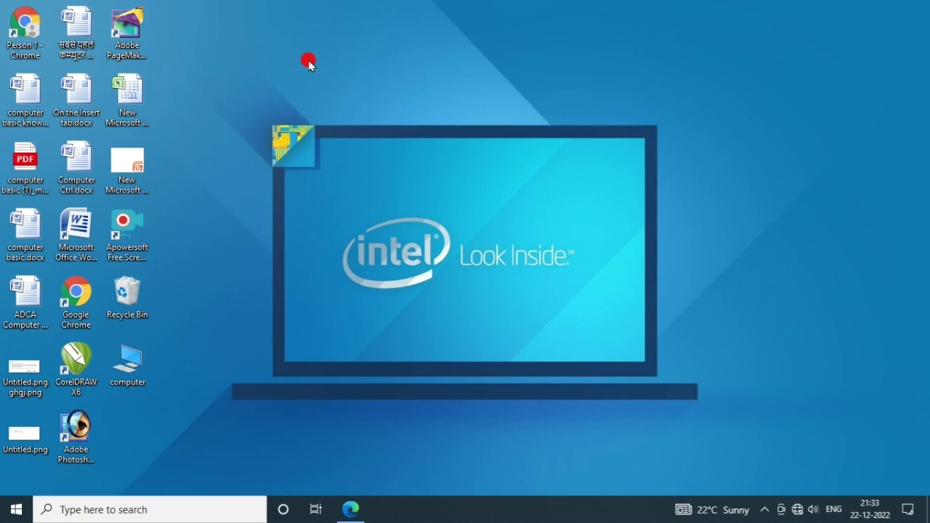
{"action": "left_click", "coordinate": [23, 102]}
{"action": "left_click", "coordinate": [16, 48]}
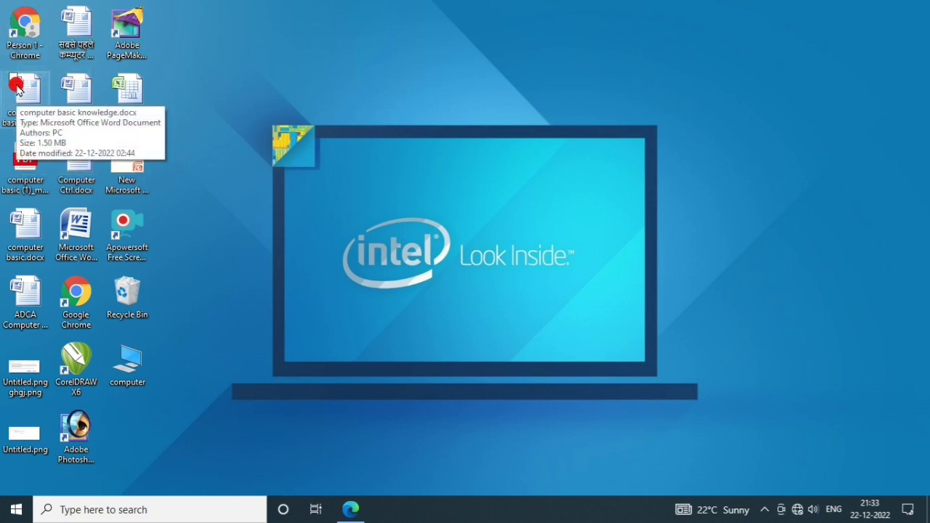
{"action": "left_click", "coordinate": [69, 159]}
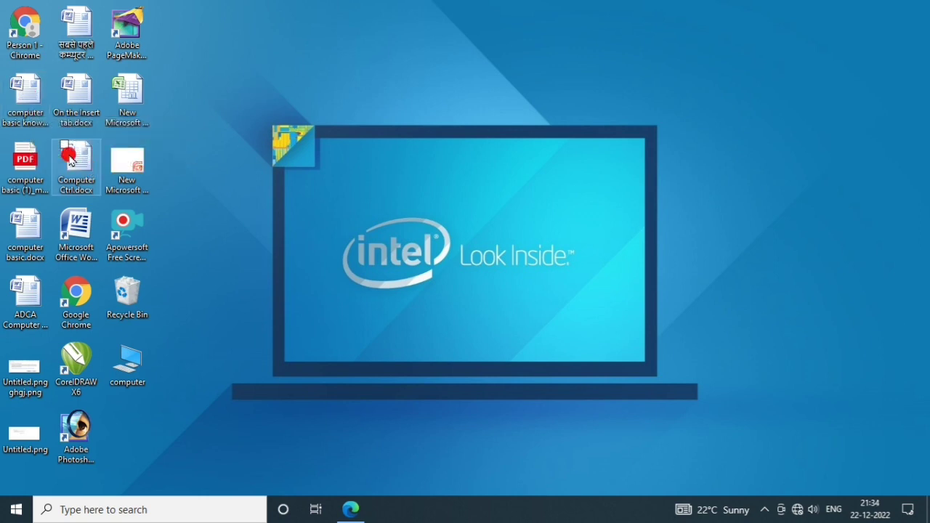
- Return the desktop icons to sorting by Name
{"action": "right_click", "coordinate": [240, 49]}
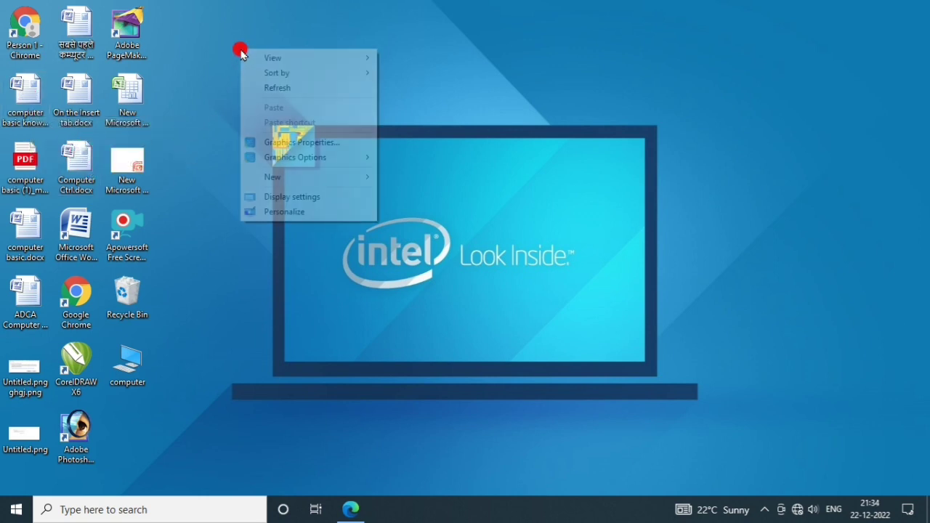
{"action": "left_click", "coordinate": [294, 78]}
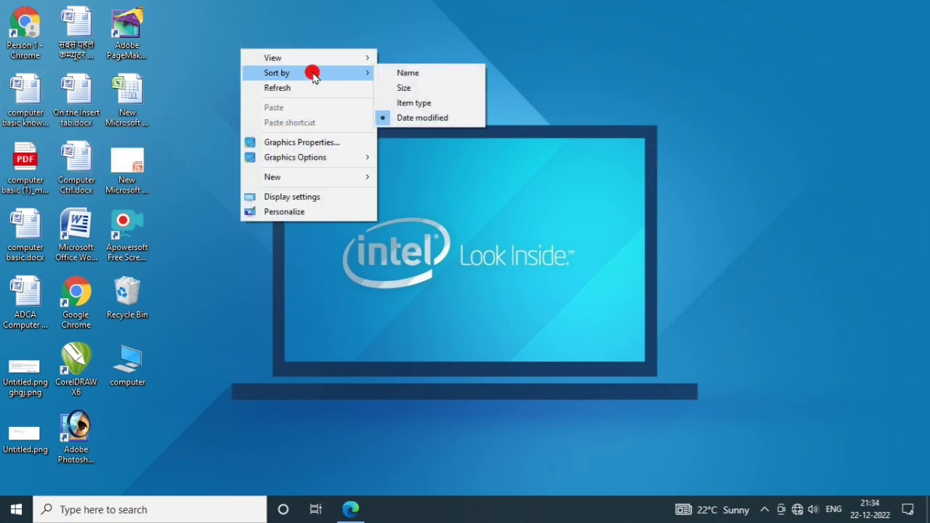
{"action": "left_click", "coordinate": [388, 75]}
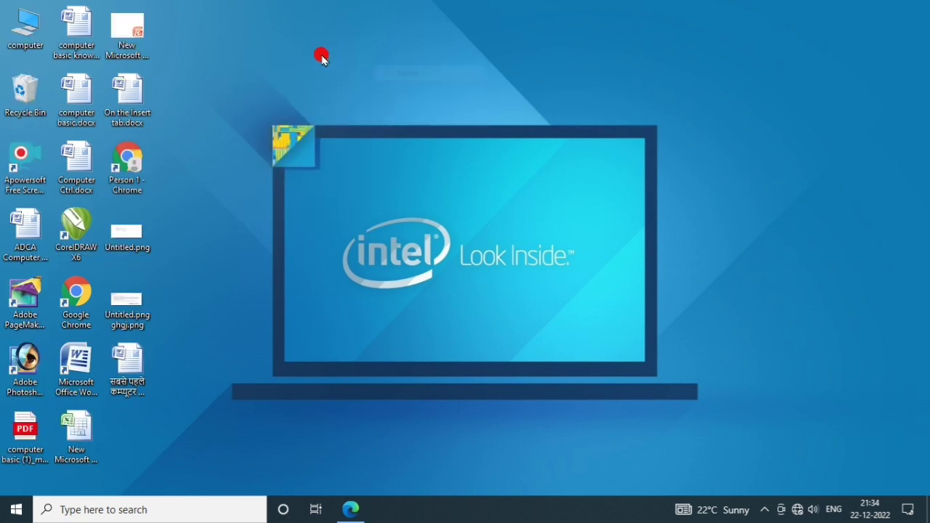
{"action": "right_click", "coordinate": [264, 41]}
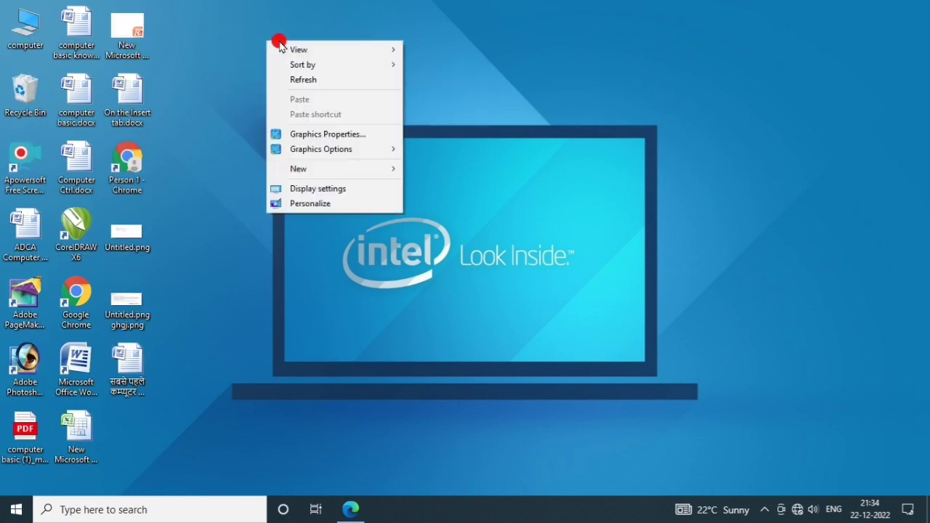
{"action": "left_click", "coordinate": [298, 52]}
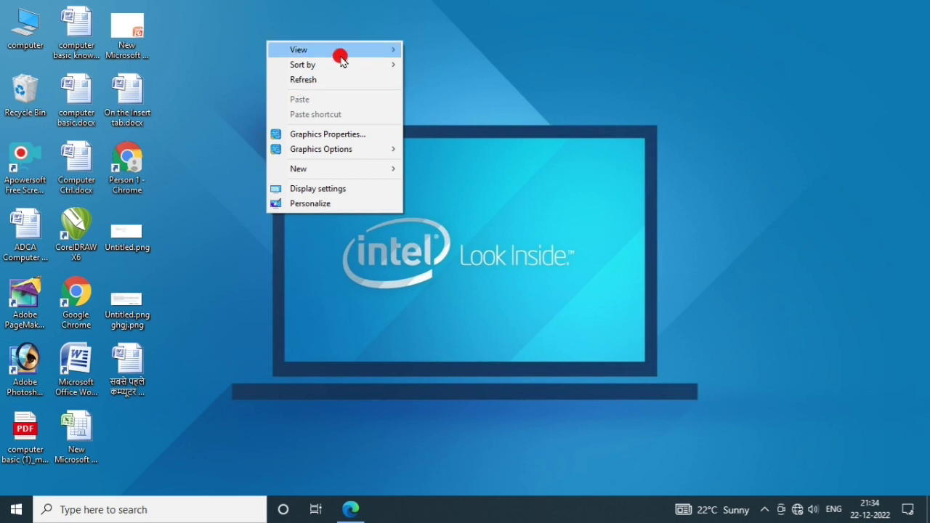
{"action": "right_click", "coordinate": [428, 56]}
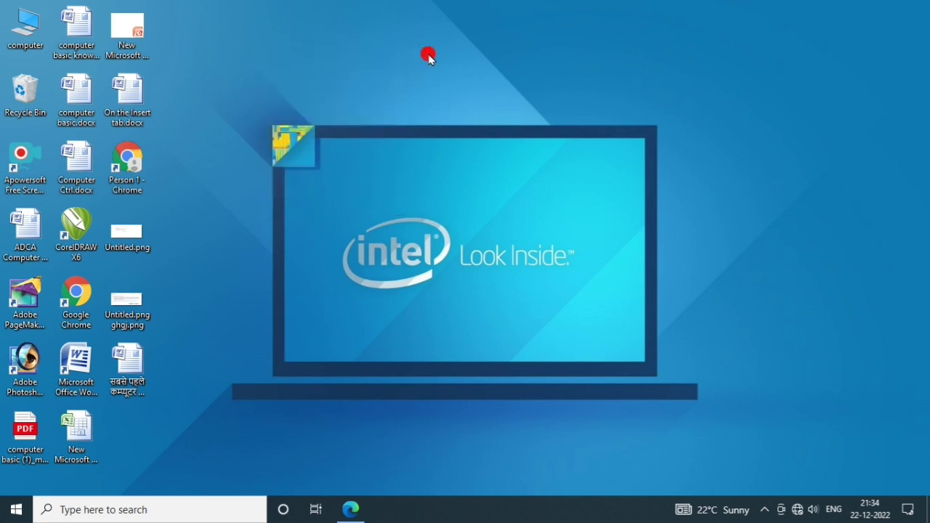
- Refresh the desktop several times in a row
{"action": "right_click", "coordinate": [248, 58]}
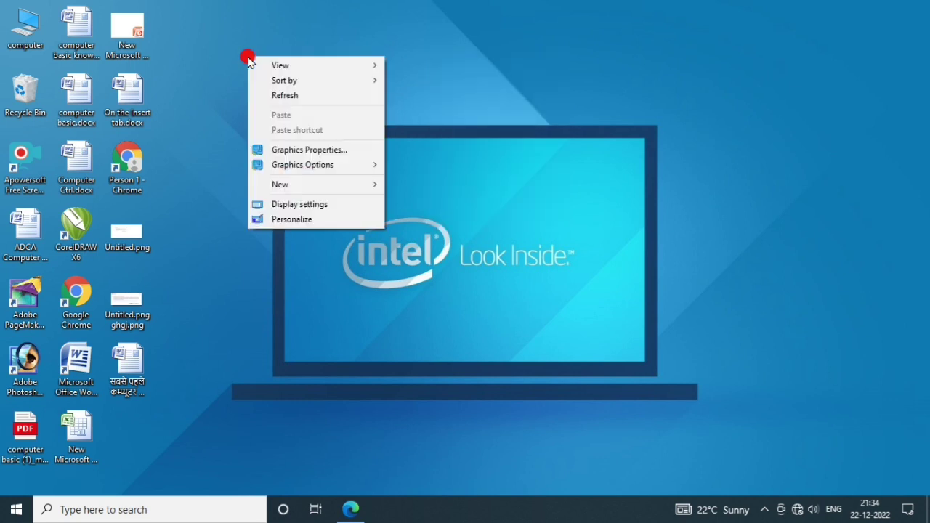
{"action": "left_click", "coordinate": [284, 98]}
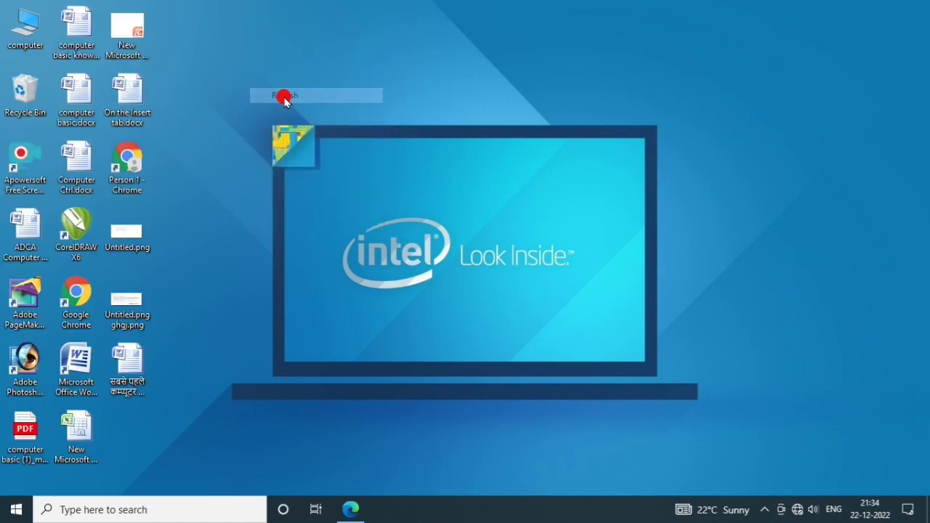
{"action": "right_click", "coordinate": [269, 85]}
{"action": "left_click", "coordinate": [304, 124]}
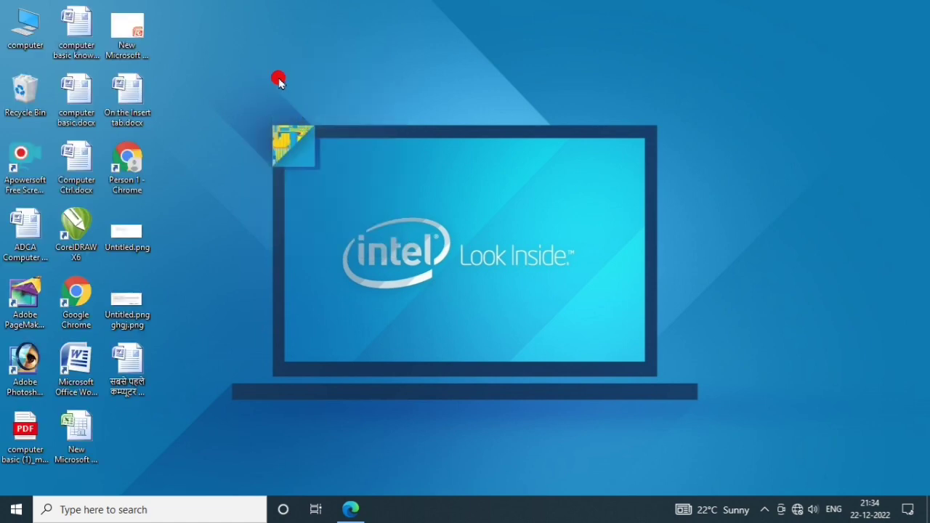
{"action": "right_click", "coordinate": [268, 71]}
{"action": "left_click", "coordinate": [306, 119]}
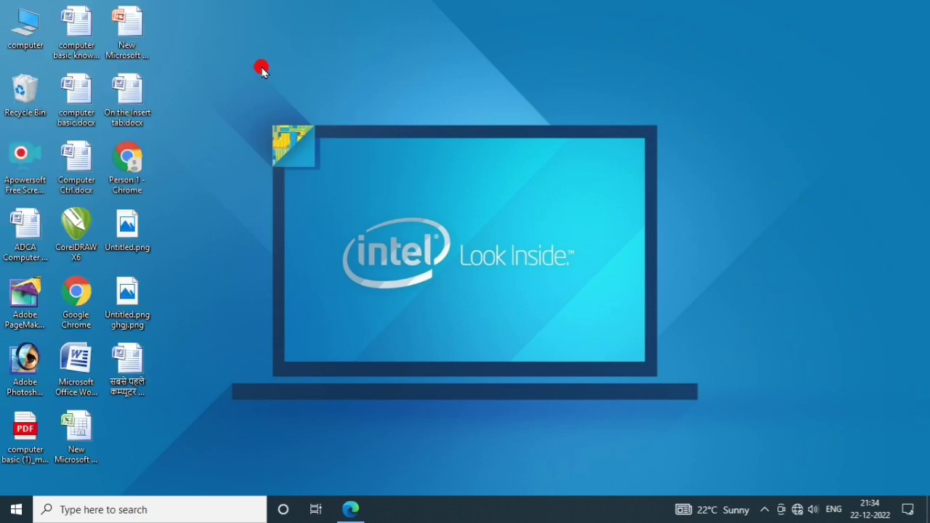
{"action": "key", "text": "F5"}
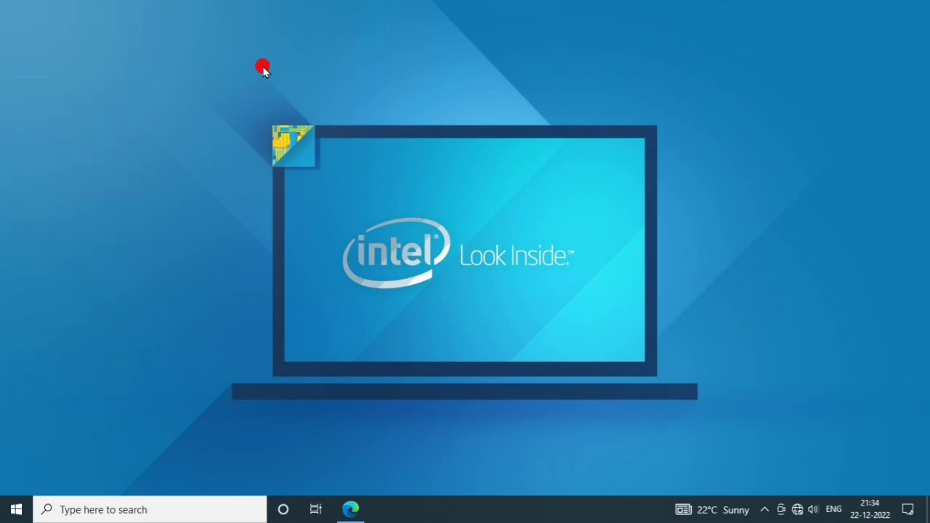
- Refresh the desktop twice more
{"action": "right_click", "coordinate": [270, 52]}
{"action": "left_click", "coordinate": [322, 88]}
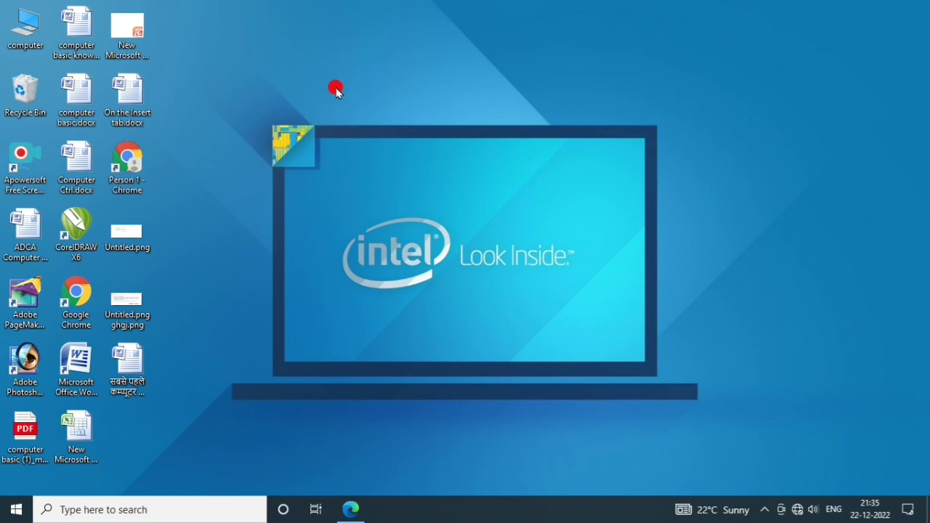
{"action": "right_click", "coordinate": [334, 87]}
{"action": "left_click", "coordinate": [364, 124]}
{"action": "right_click", "coordinate": [269, 66]}
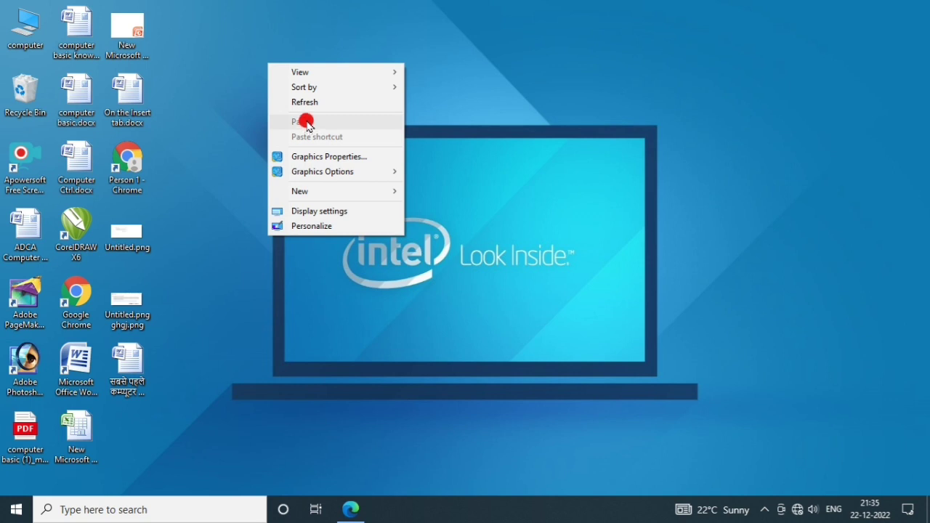
{"action": "mouse_move", "coordinate": [300, 193]}
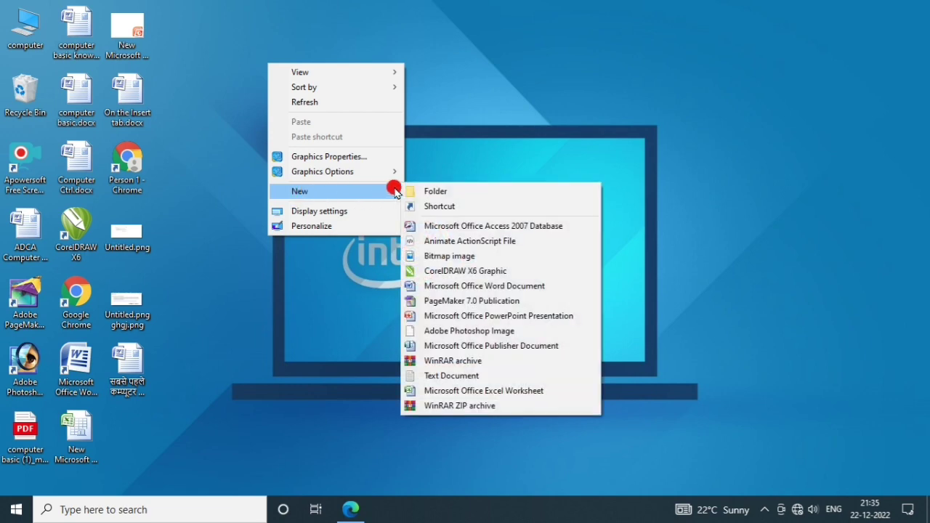
{"action": "left_click", "coordinate": [434, 191]}
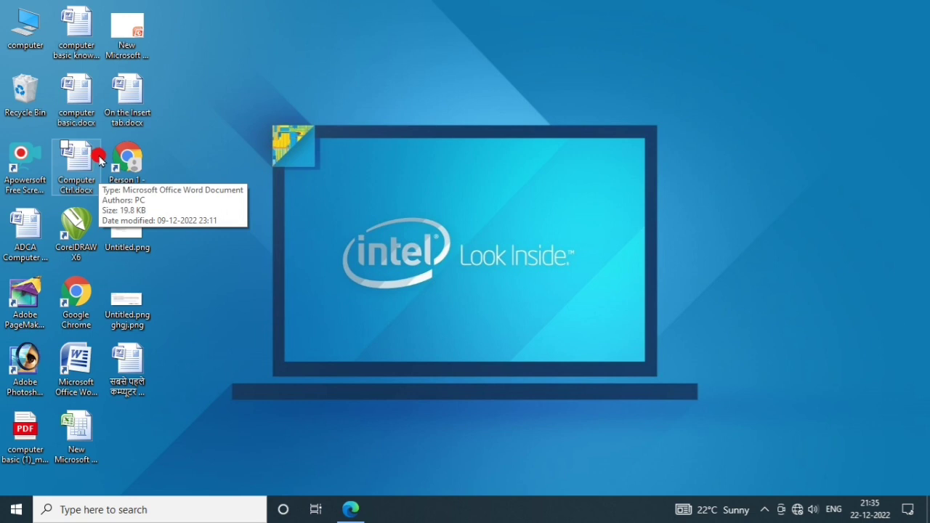
- Create a new folder on the desktop and keep its default name
{"action": "right_click", "coordinate": [240, 93]}
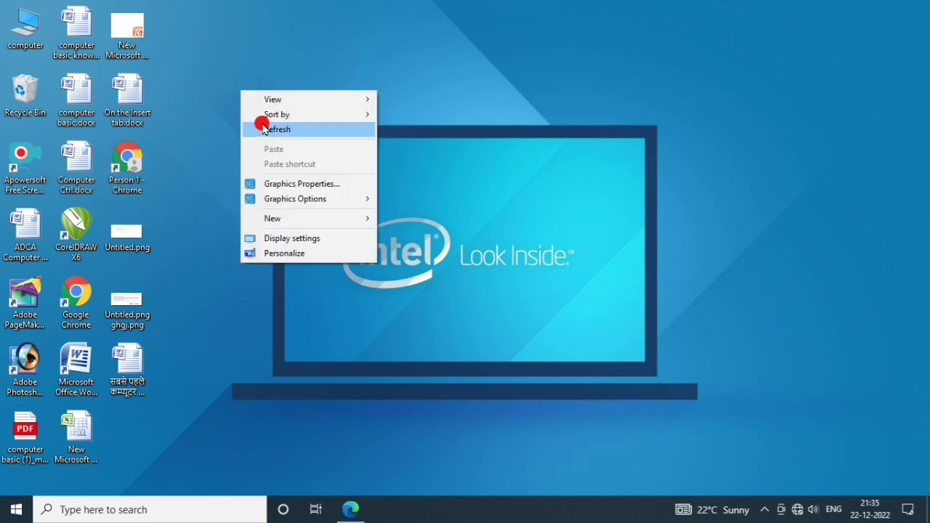
{"action": "mouse_move", "coordinate": [282, 219]}
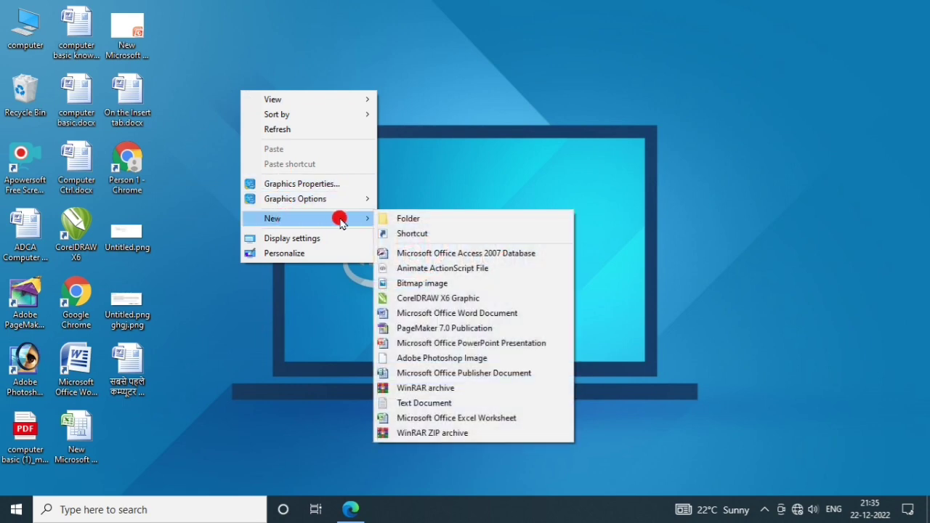
{"action": "left_click", "coordinate": [393, 218]}
{"action": "key", "text": "Return"}
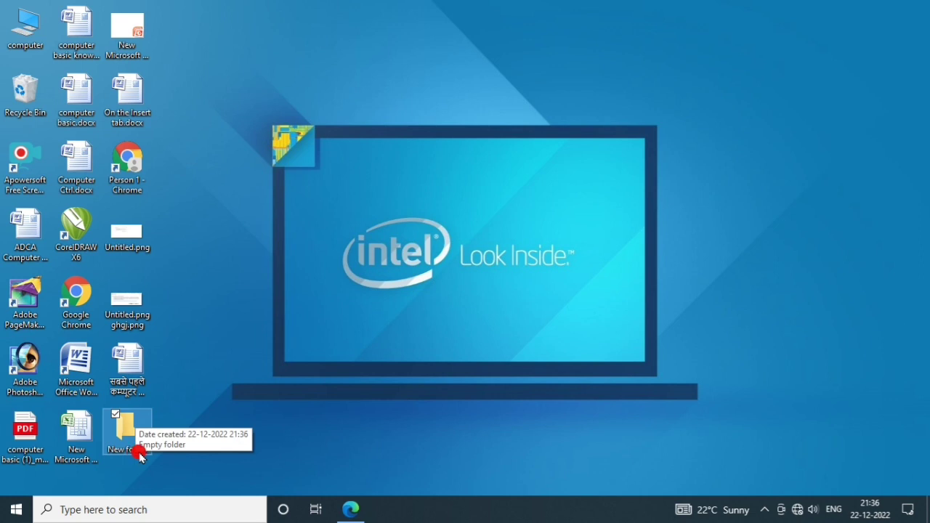
- Delete the new folder from the desktop and undo the deletion
{"action": "right_click", "coordinate": [206, 351]}
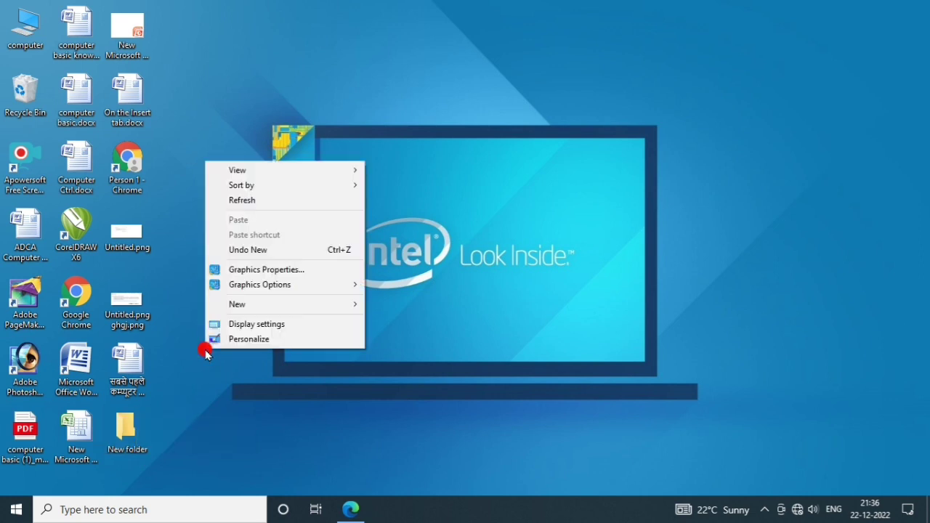
{"action": "right_click", "coordinate": [128, 433]}
{"action": "left_click", "coordinate": [189, 462]}
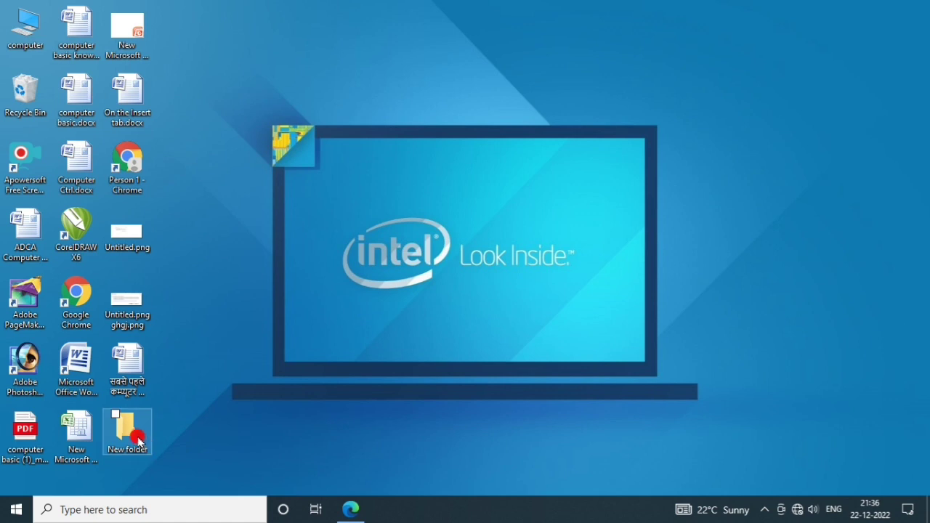
{"action": "right_click", "coordinate": [136, 436]}
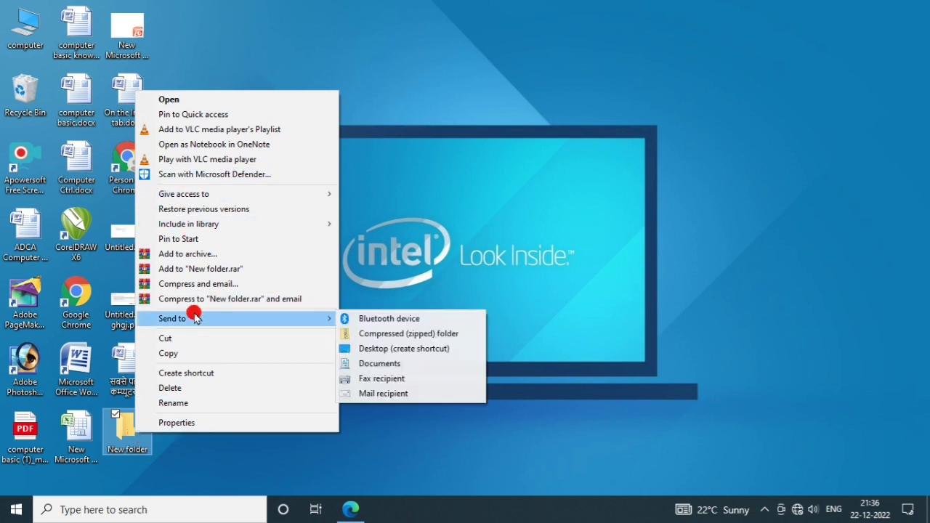
{"action": "left_click", "coordinate": [175, 387]}
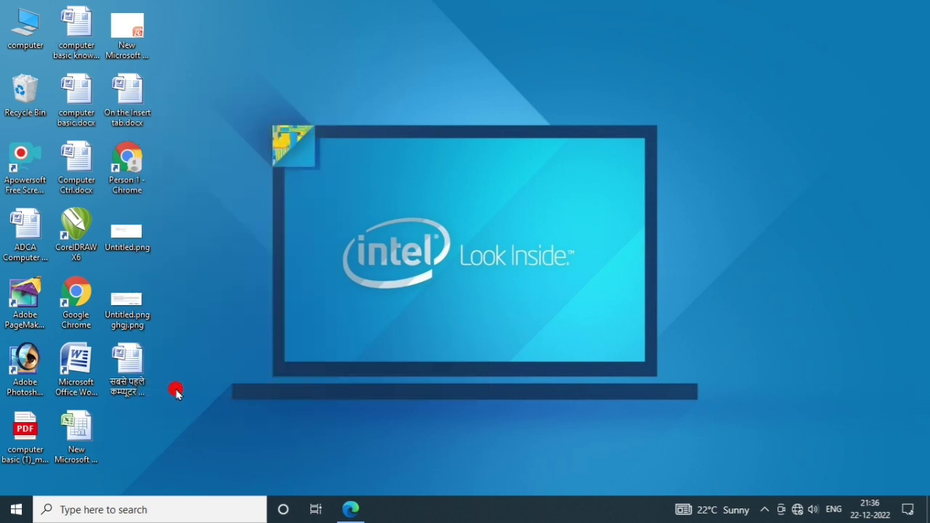
{"action": "key", "text": "ctrl+z"}
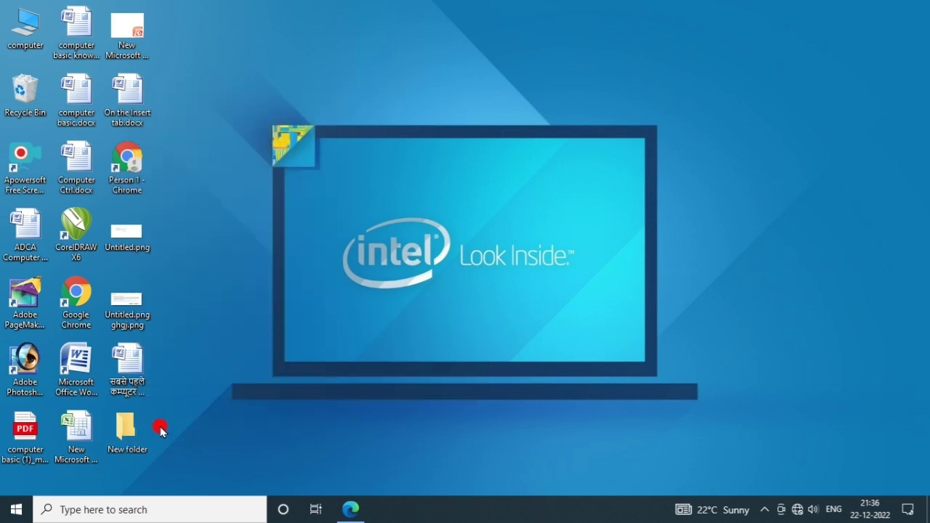
- Rename the new desktop folder as songs and refresh the desktop
{"action": "right_click", "coordinate": [139, 446]}
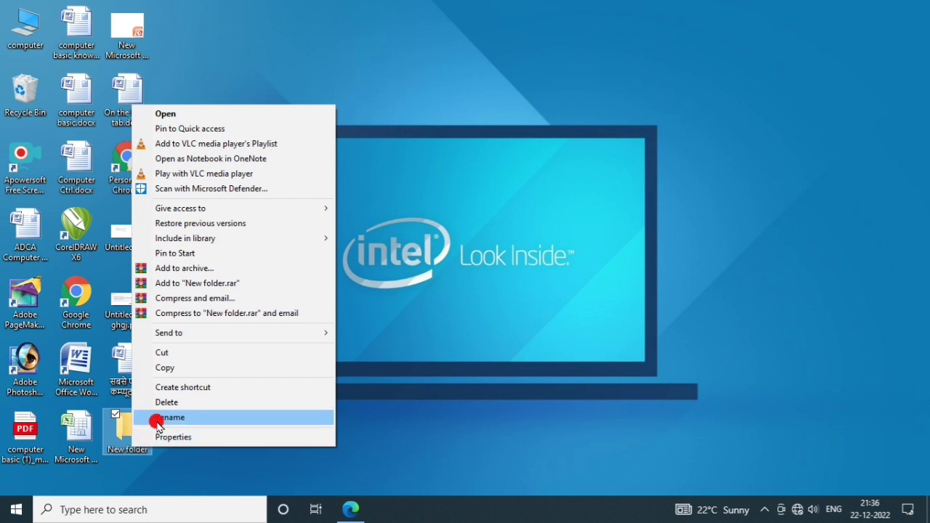
{"action": "left_click", "coordinate": [153, 417]}
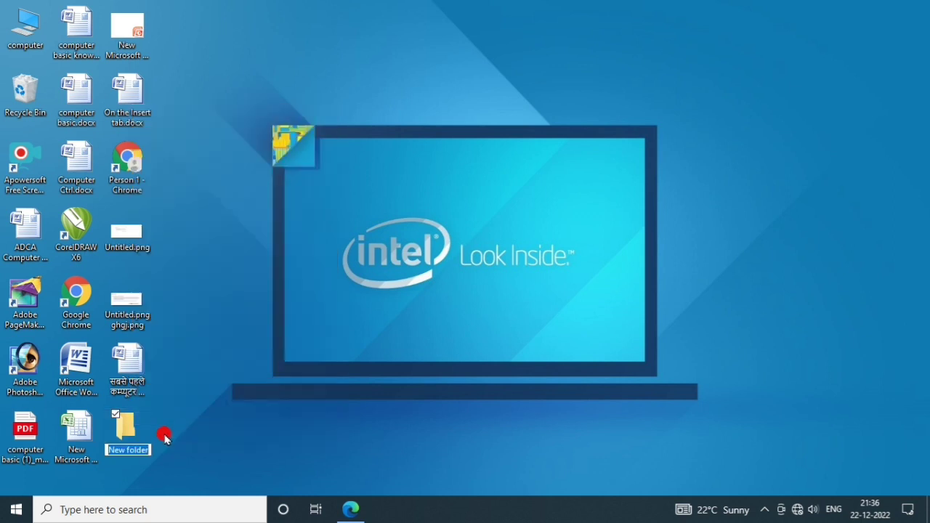
{"action": "key", "text": "BackSpace"}
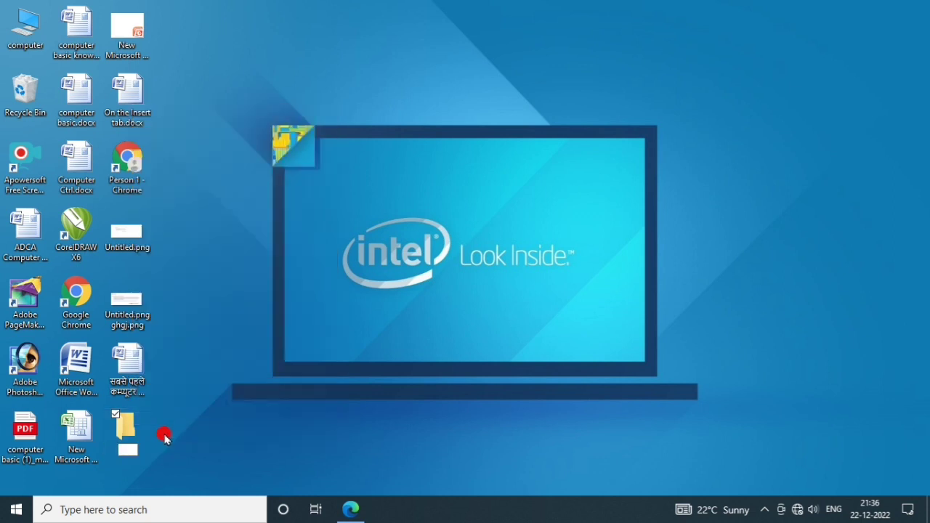
{"action": "type", "text": "songs"}
{"action": "key", "text": "Return"}
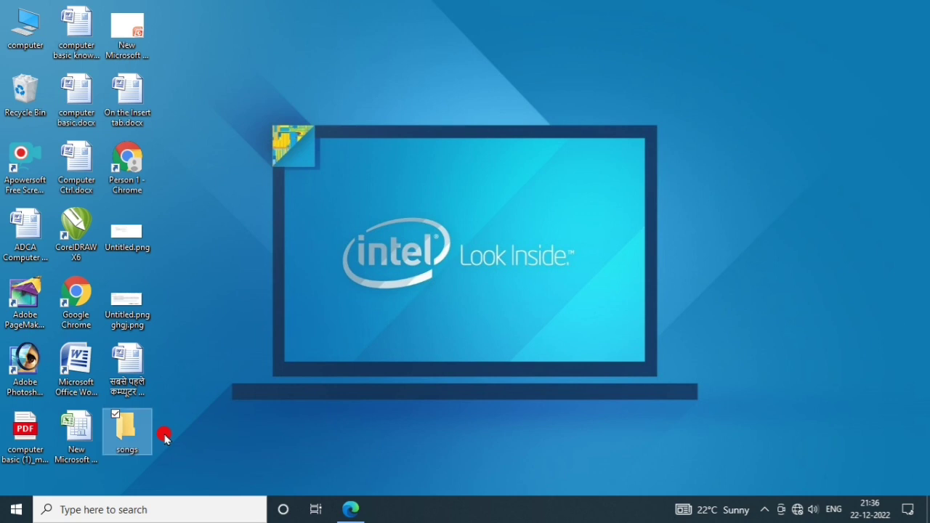
{"action": "right_click", "coordinate": [204, 243]}
{"action": "left_click", "coordinate": [228, 286]}
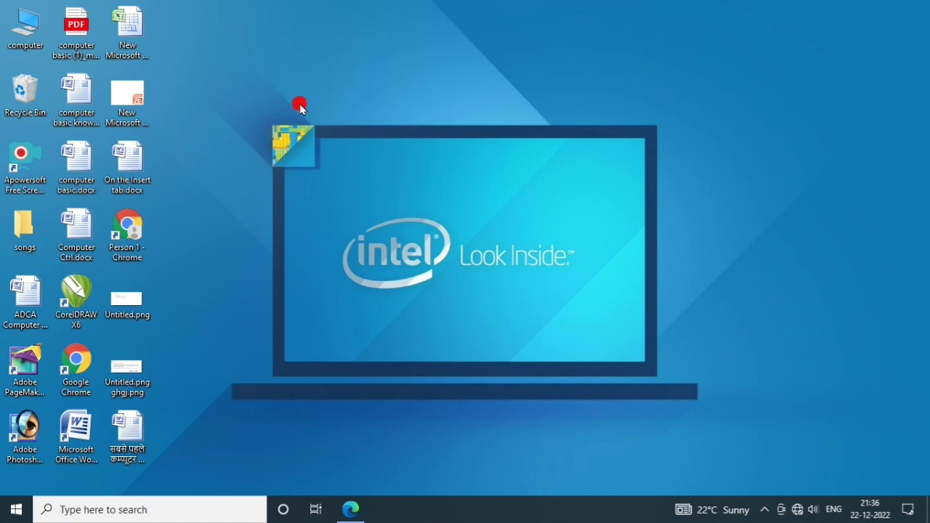
{"action": "right_click", "coordinate": [277, 66]}
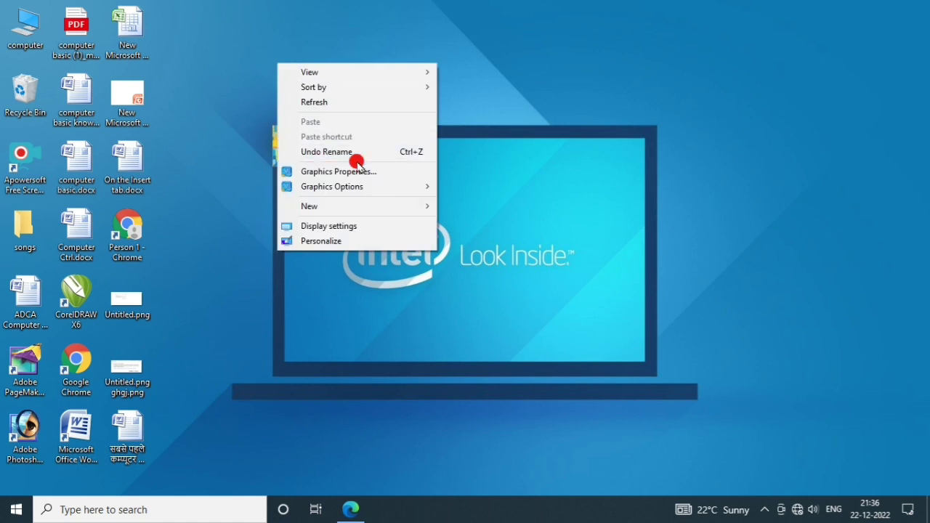
{"action": "mouse_move", "coordinate": [327, 208]}
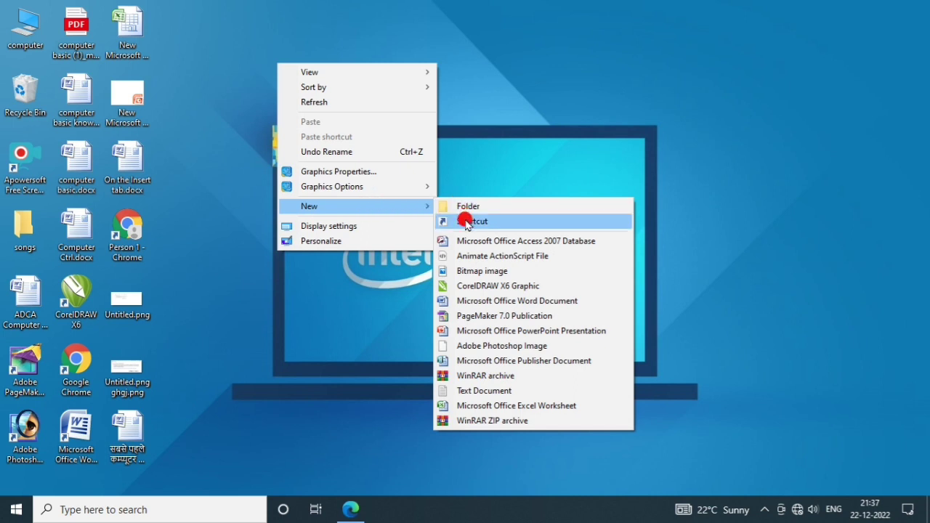
{"action": "left_click", "coordinate": [474, 80]}
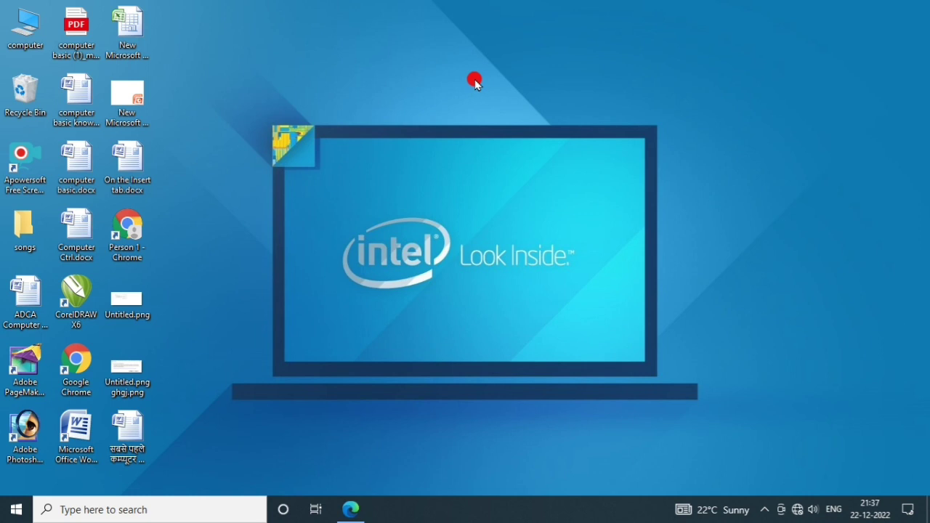
{"action": "right_click", "coordinate": [35, 230]}
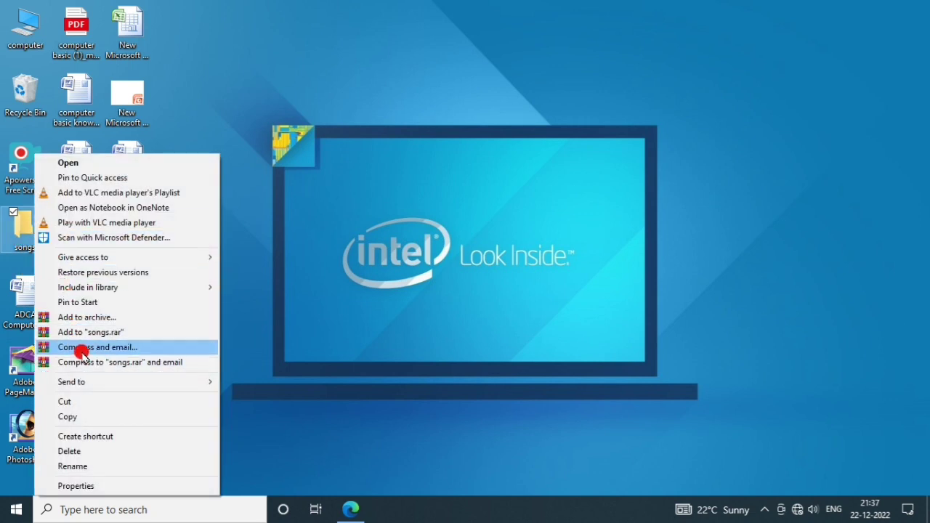
{"action": "left_click", "coordinate": [255, 168]}
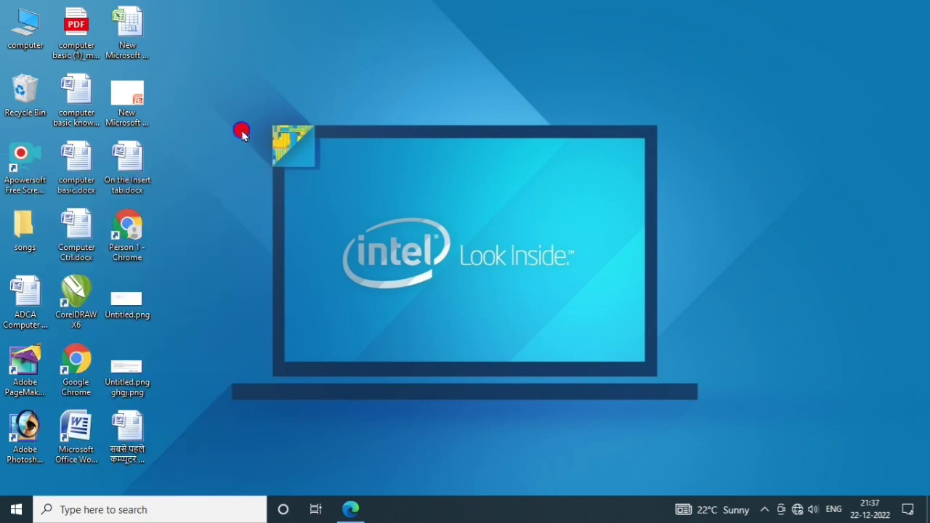
- Open the Create Shortcut wizard for a new desktop shortcut and cancel it
{"action": "right_click", "coordinate": [242, 131]}
{"action": "mouse_move", "coordinate": [305, 272]}
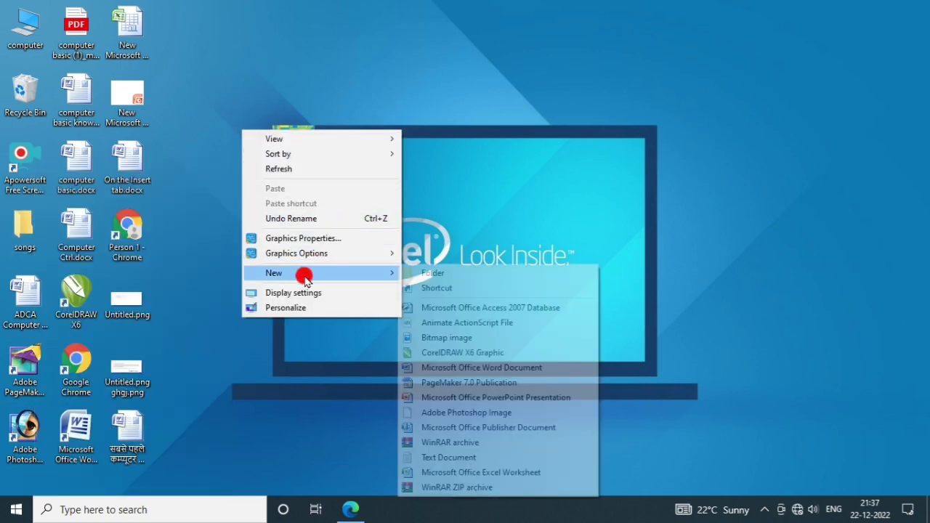
{"action": "left_click", "coordinate": [440, 288]}
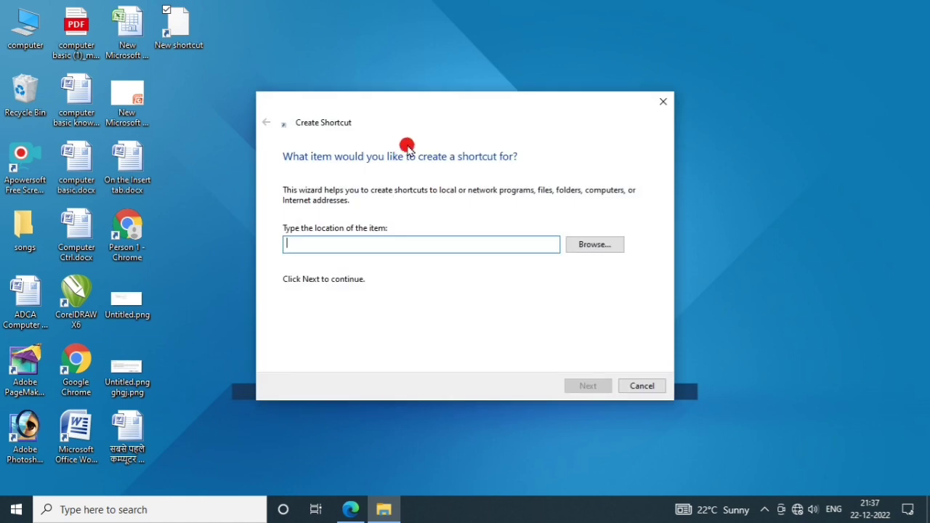
{"action": "left_click", "coordinate": [658, 106]}
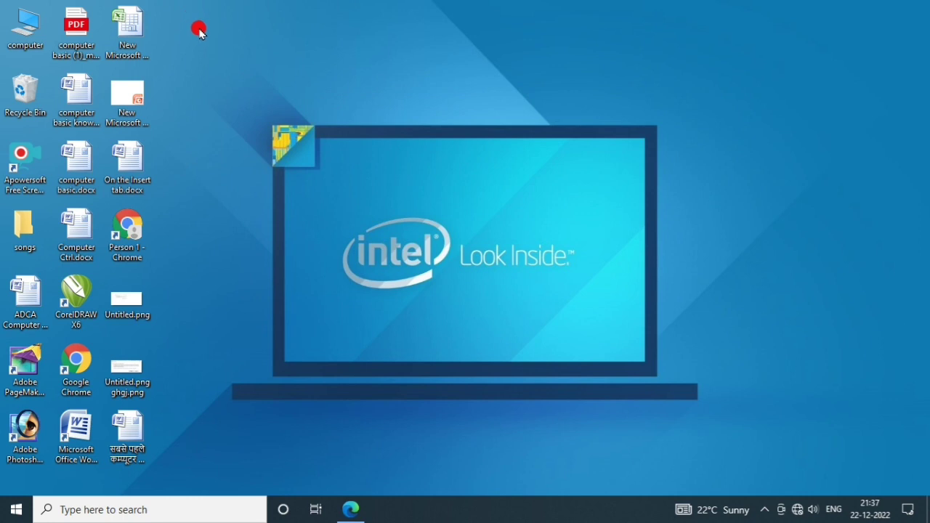
- Look through the types of new items that can be created on the desktop, and refresh the desktop
{"action": "right_click", "coordinate": [266, 56]}
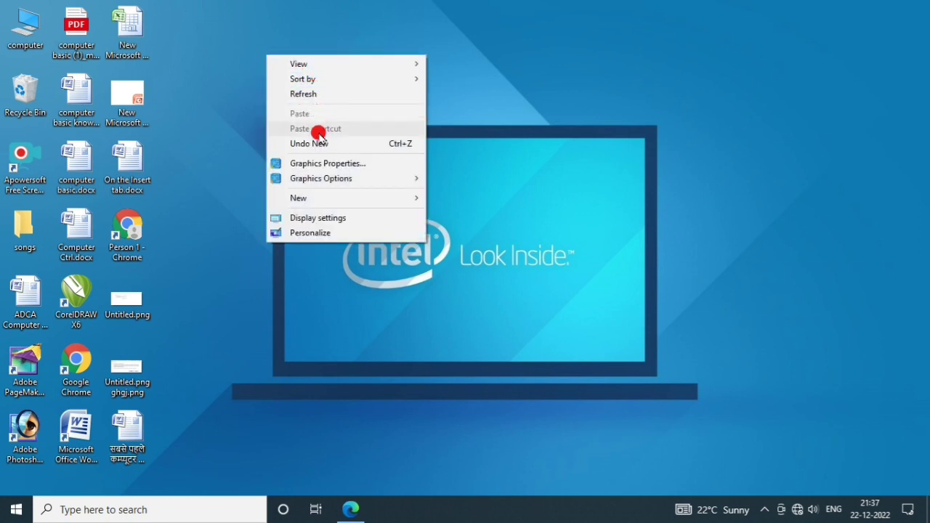
{"action": "mouse_move", "coordinate": [320, 197]}
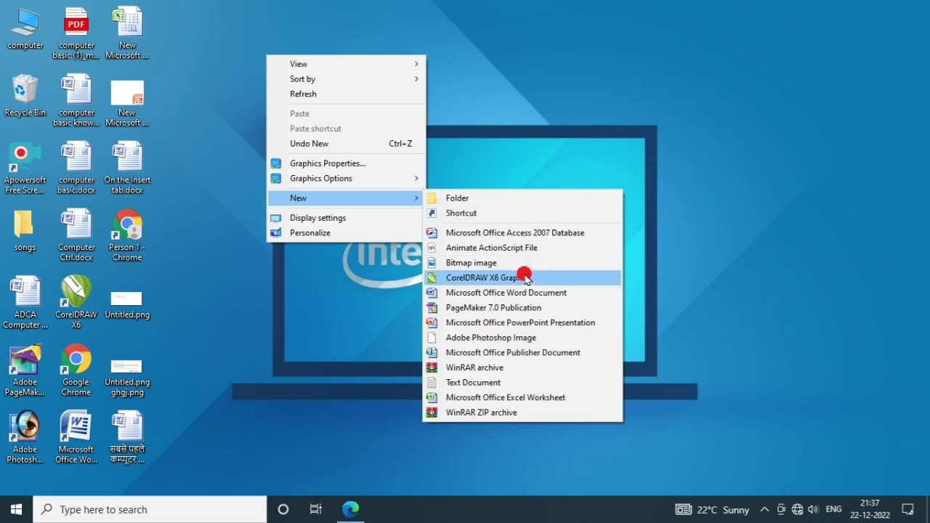
{"action": "left_click", "coordinate": [519, 138]}
{"action": "right_click", "coordinate": [399, 141]}
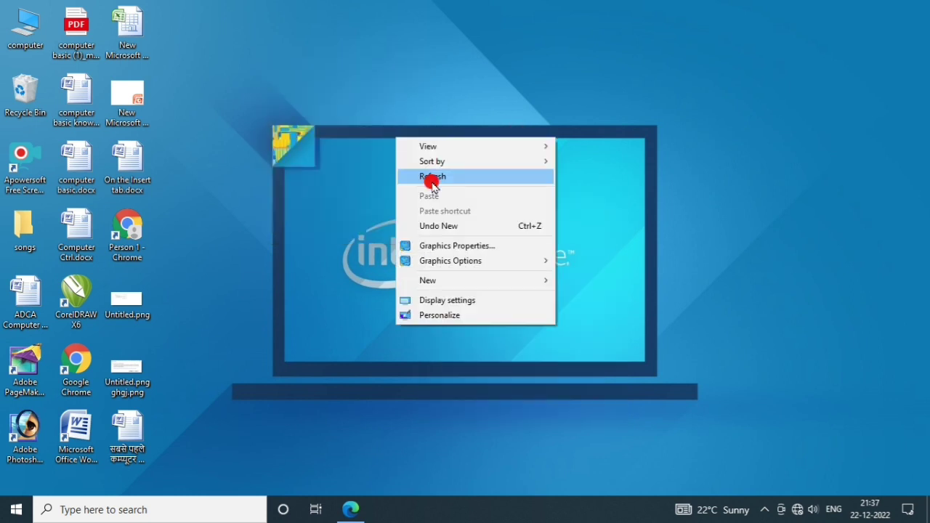
{"action": "left_click", "coordinate": [428, 177]}
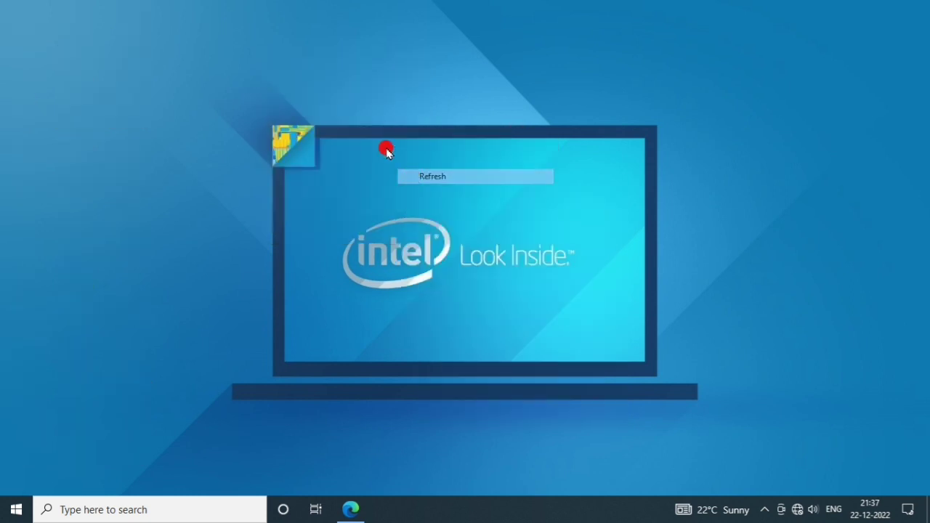
- Open the Display settings page for the desktop
{"action": "right_click", "coordinate": [275, 84]}
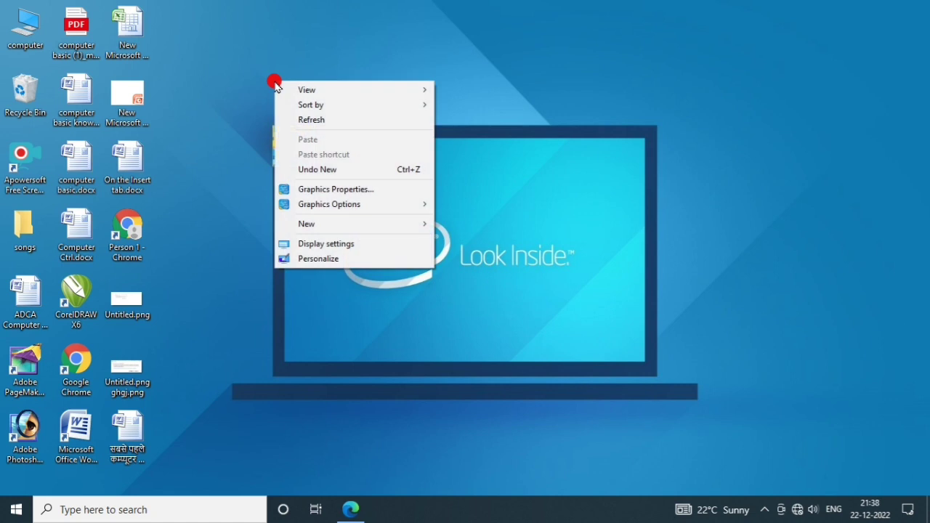
{"action": "left_click", "coordinate": [321, 245]}
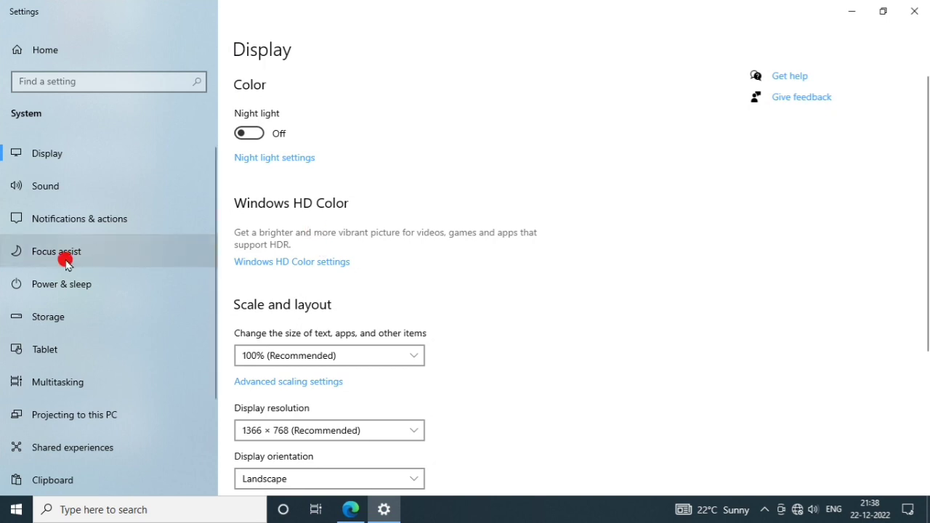
{"action": "left_click", "coordinate": [48, 157]}
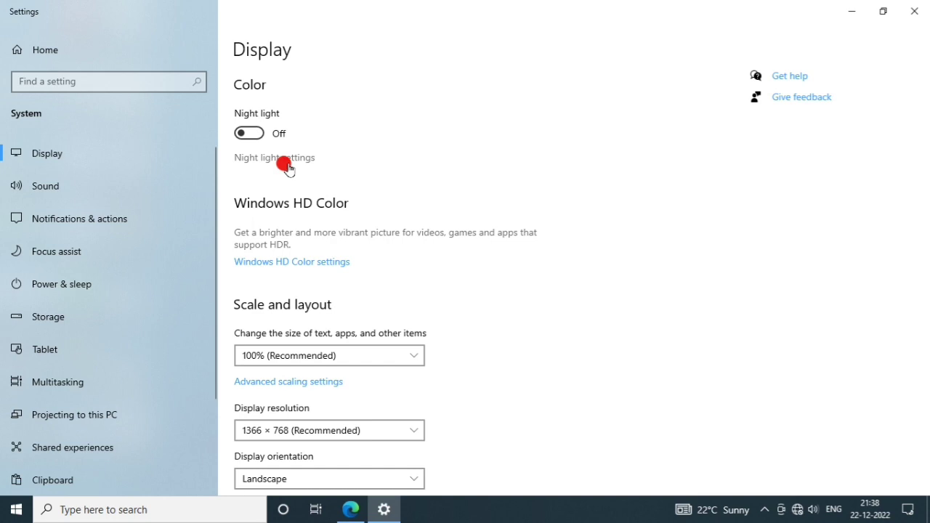
- Turn Night light on and switch it back off
{"action": "left_click", "coordinate": [255, 136]}
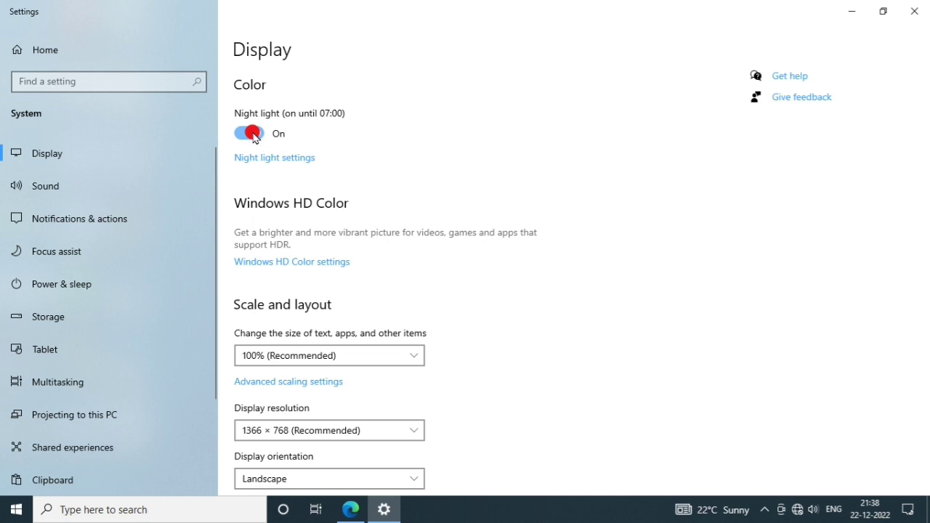
{"action": "left_click", "coordinate": [255, 138]}
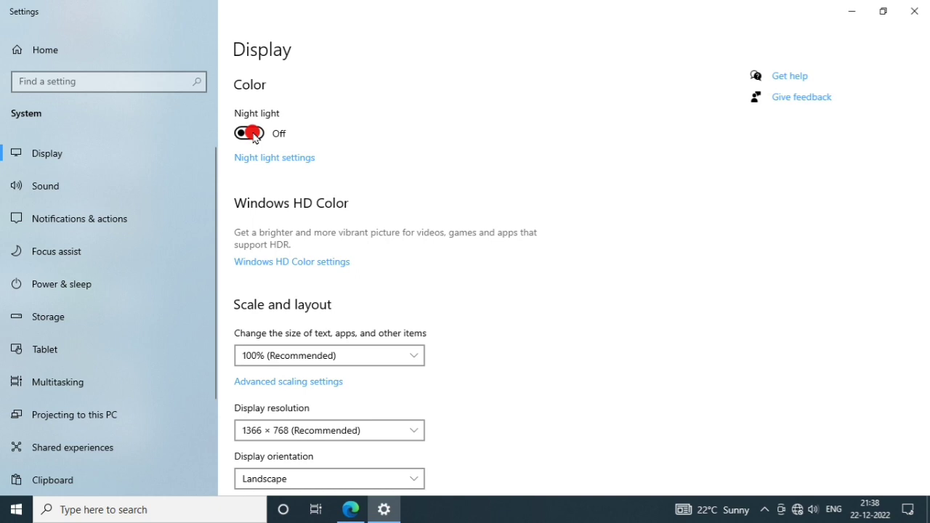
- Look over the Windows HD Color settings page and return to the Display settings
{"action": "scroll", "coordinate": [252, 129], "scroll_direction": "down", "scroll_amount": 1}
{"action": "scroll", "coordinate": [255, 139], "scroll_direction": "up", "scroll_amount": 1}
{"action": "scroll", "coordinate": [298, 182], "scroll_direction": "down", "scroll_amount": 1}
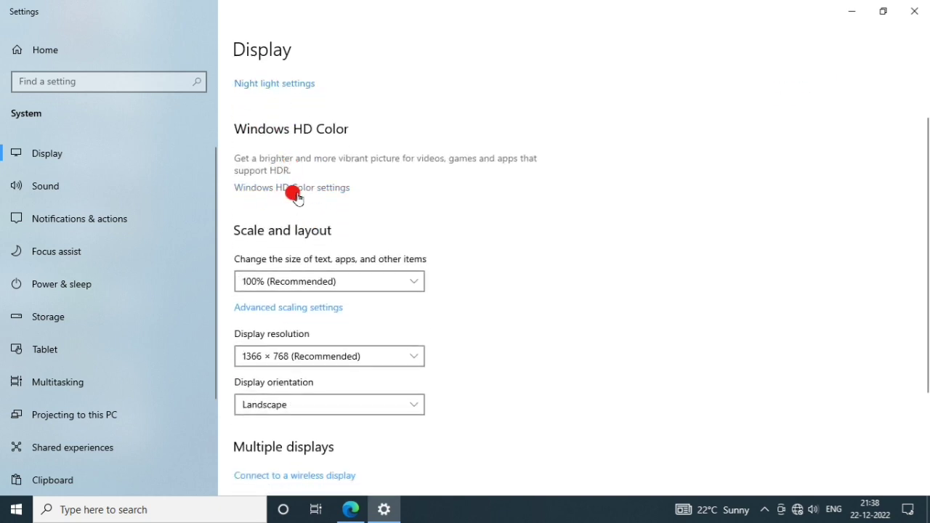
{"action": "left_click", "coordinate": [295, 190]}
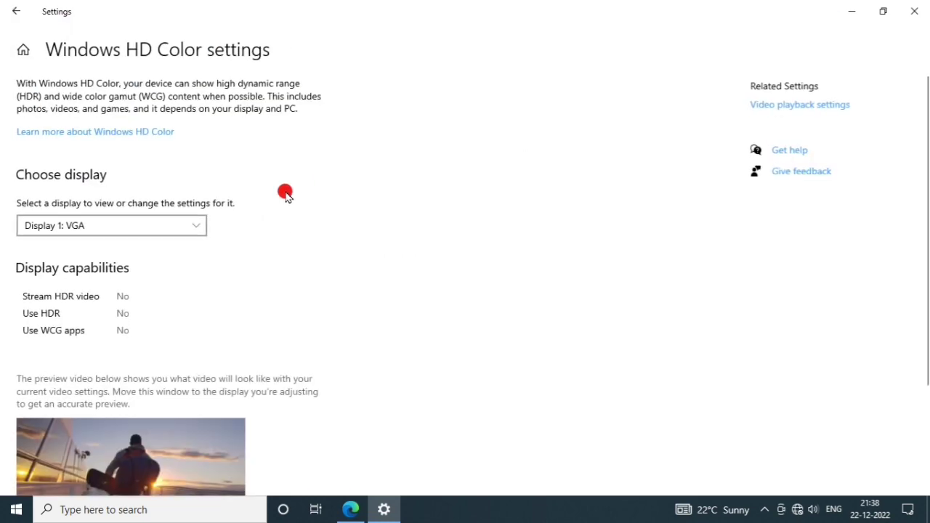
{"action": "scroll", "coordinate": [134, 341], "scroll_direction": "down", "scroll_amount": 2}
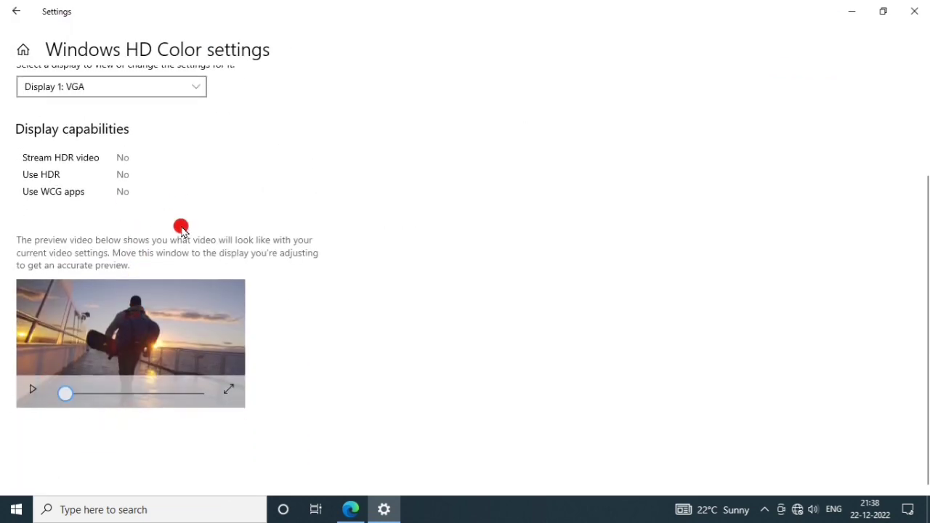
{"action": "scroll", "coordinate": [181, 227], "scroll_direction": "up", "scroll_amount": 3}
{"action": "left_click", "coordinate": [16, 11]}
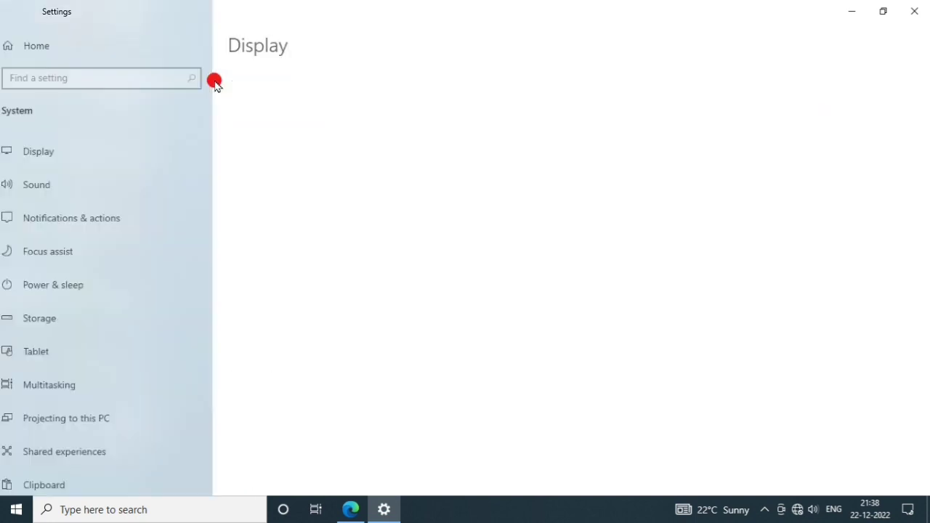
- Set the size of text, apps, and other items to 125%
{"action": "scroll", "coordinate": [85, 243], "scroll_direction": "down", "scroll_amount": 2}
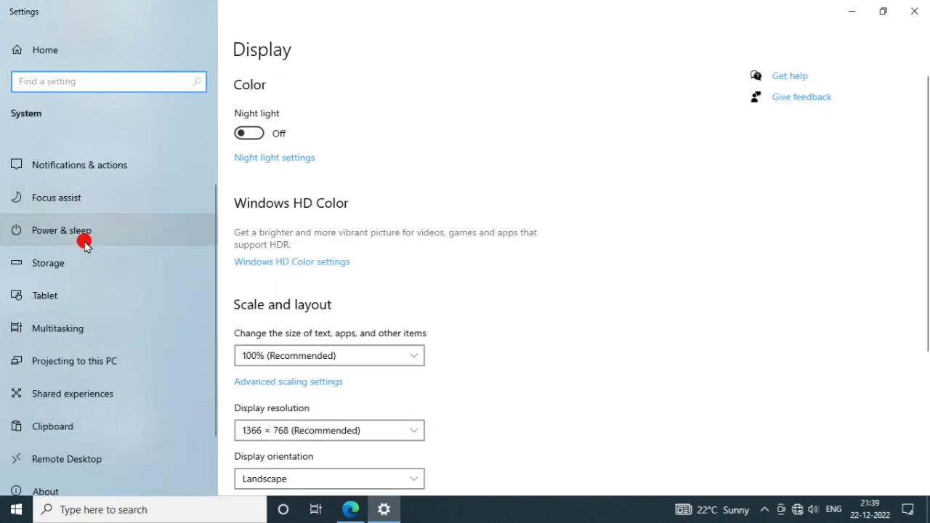
{"action": "scroll", "coordinate": [73, 233], "scroll_direction": "up", "scroll_amount": 2}
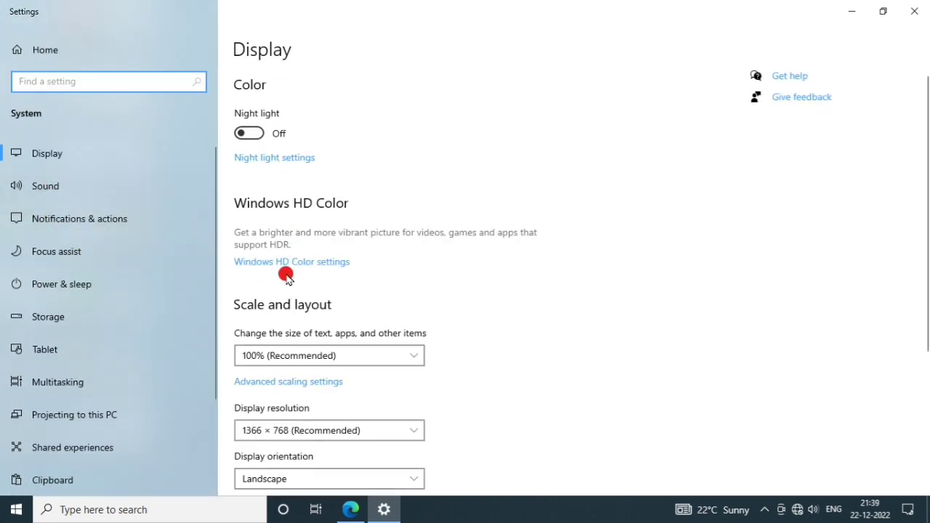
{"action": "scroll", "coordinate": [285, 275], "scroll_direction": "down", "scroll_amount": 3}
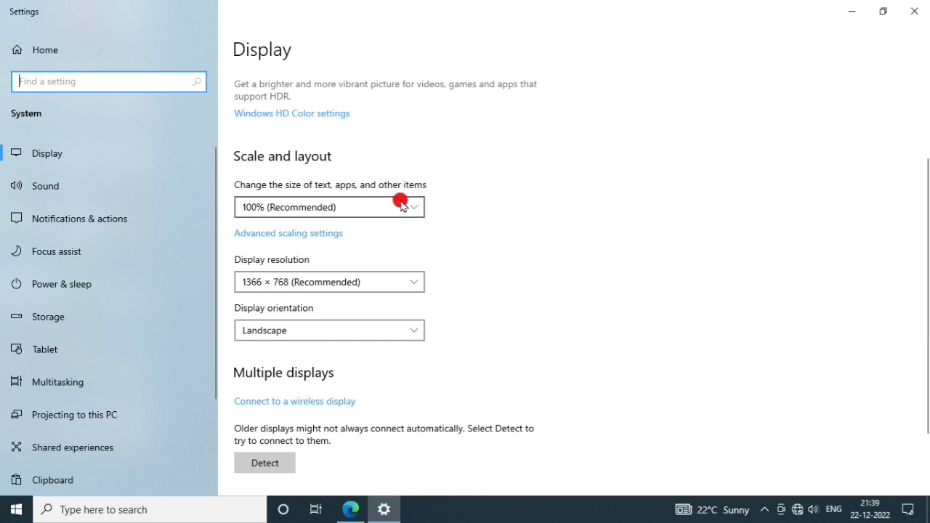
{"action": "left_click", "coordinate": [287, 218]}
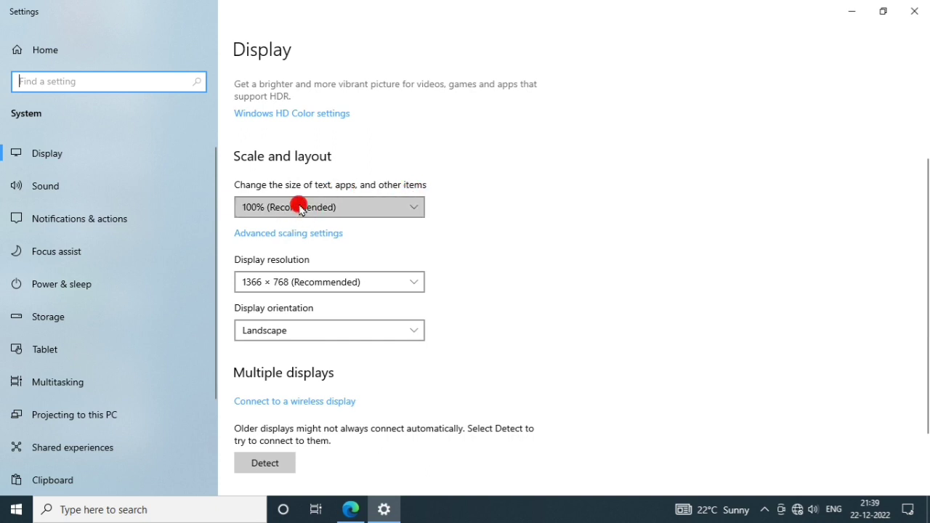
{"action": "left_click", "coordinate": [500, 216]}
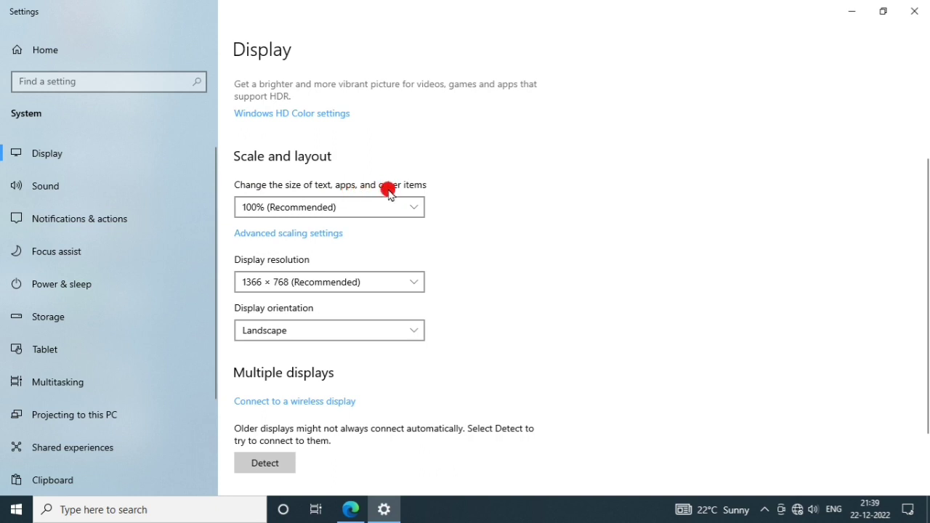
{"action": "left_click", "coordinate": [368, 208]}
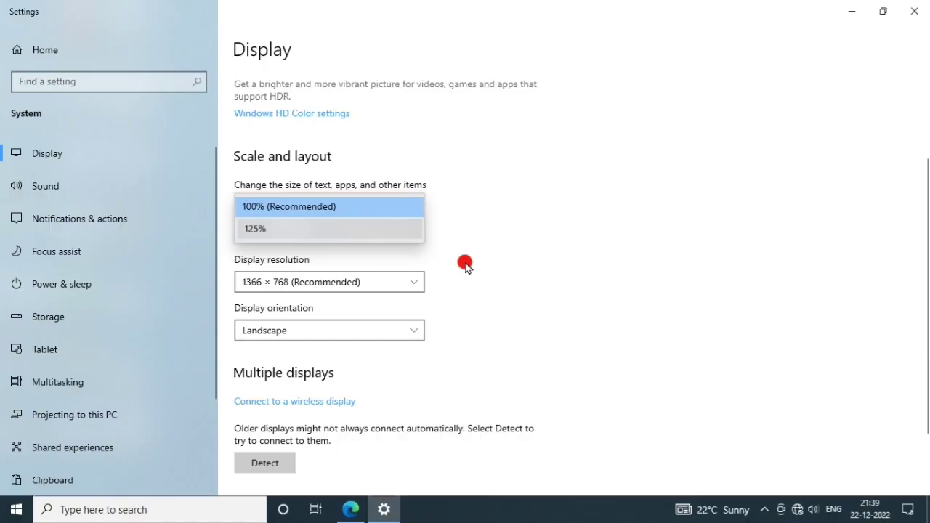
{"action": "key", "text": "Down"}
{"action": "key", "text": "Return"}
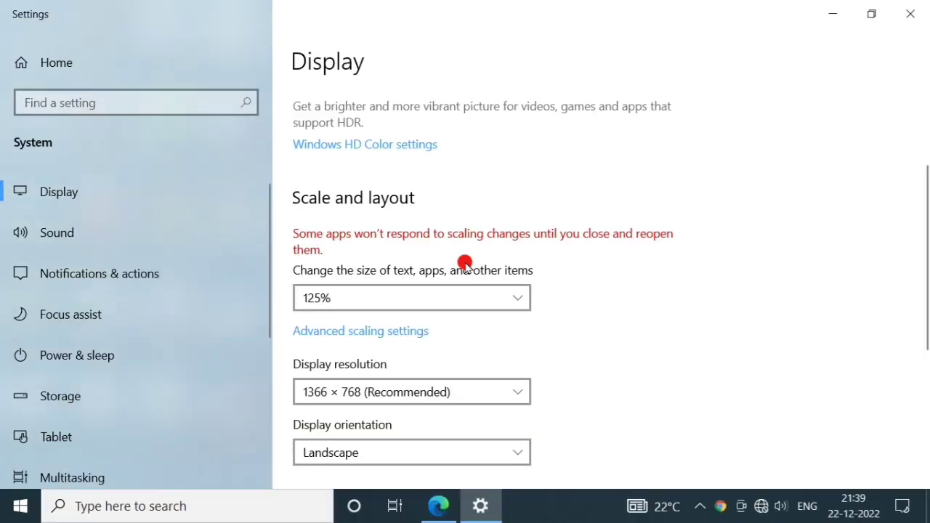
- Look over the Settings page at the enlarged scale and restore the scaling to 100% (Recommended)
{"action": "scroll", "coordinate": [465, 263], "scroll_direction": "down", "scroll_amount": 2}
{"action": "scroll", "coordinate": [467, 263], "scroll_direction": "up", "scroll_amount": 2}
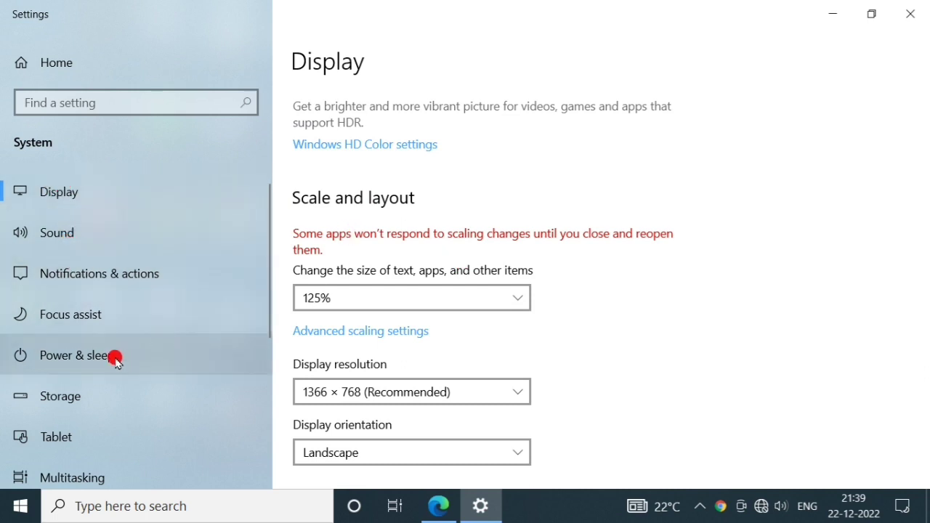
{"action": "scroll", "coordinate": [115, 359], "scroll_direction": "down", "scroll_amount": 3}
{"action": "scroll", "coordinate": [114, 361], "scroll_direction": "up", "scroll_amount": 3}
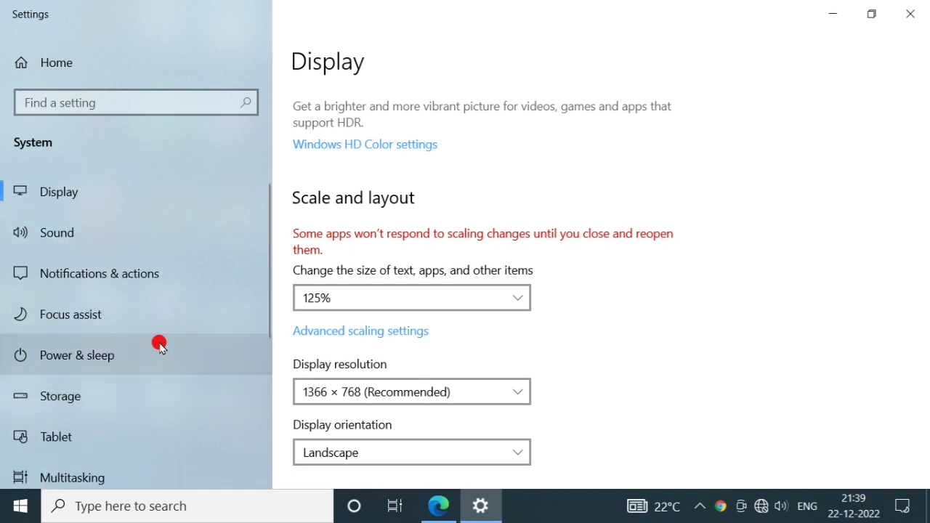
{"action": "left_click", "coordinate": [407, 294]}
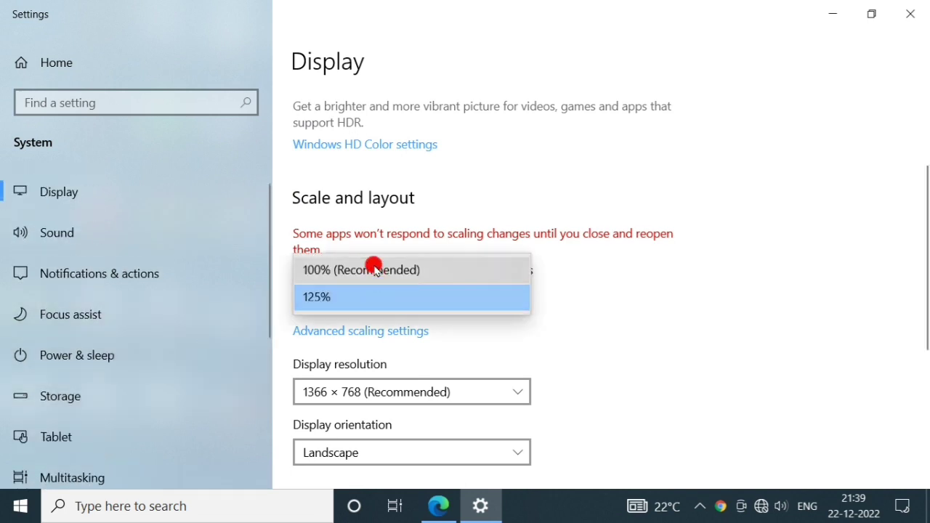
{"action": "left_click", "coordinate": [466, 268]}
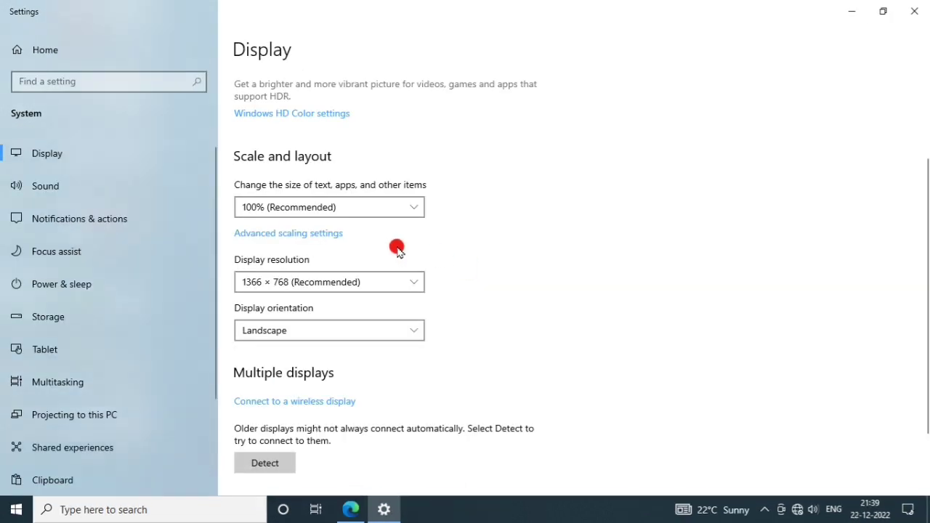
- Look through the available display resolution and display orientation options, leaving both settings as they are
{"action": "scroll", "coordinate": [385, 264], "scroll_direction": "down", "scroll_amount": 3}
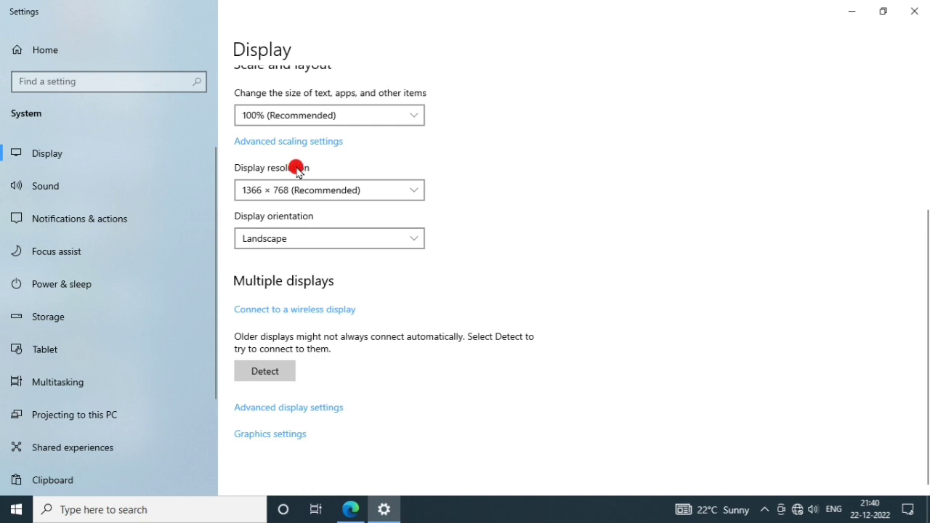
{"action": "left_click", "coordinate": [322, 189]}
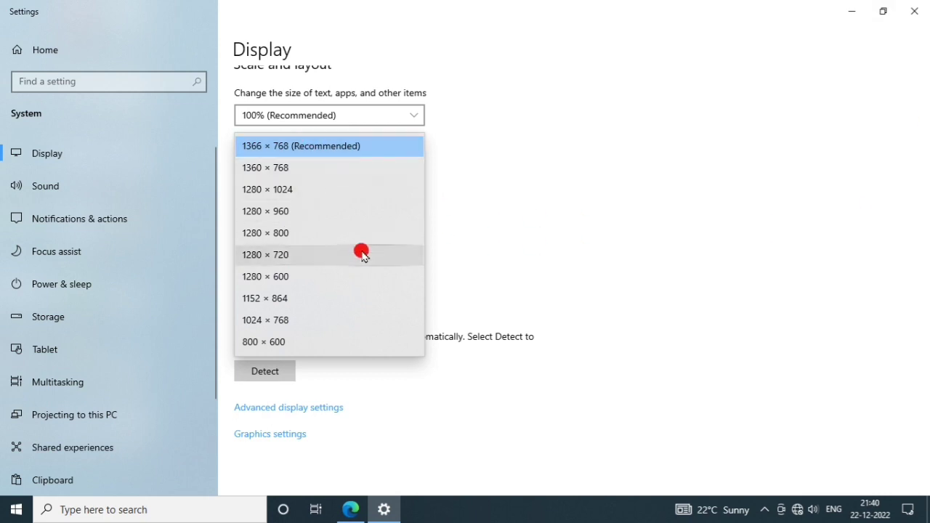
{"action": "left_click", "coordinate": [537, 197]}
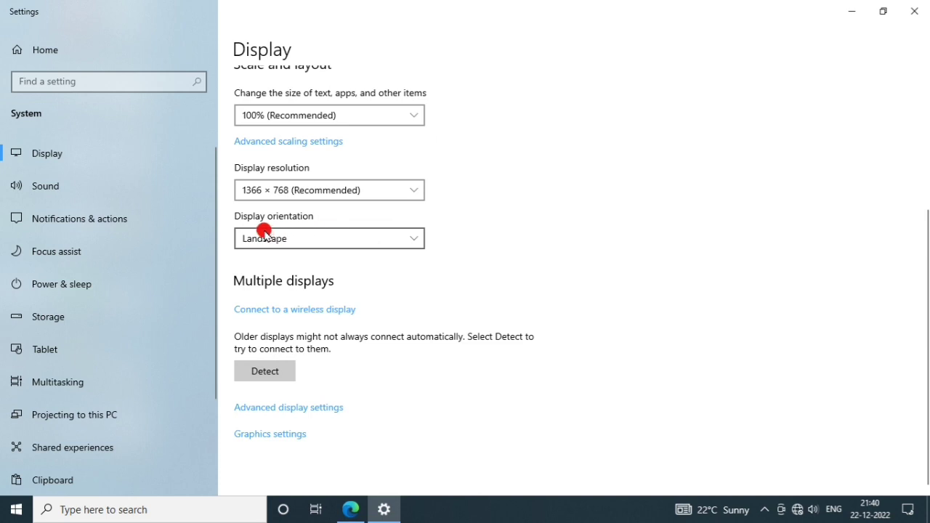
{"action": "left_click", "coordinate": [303, 241]}
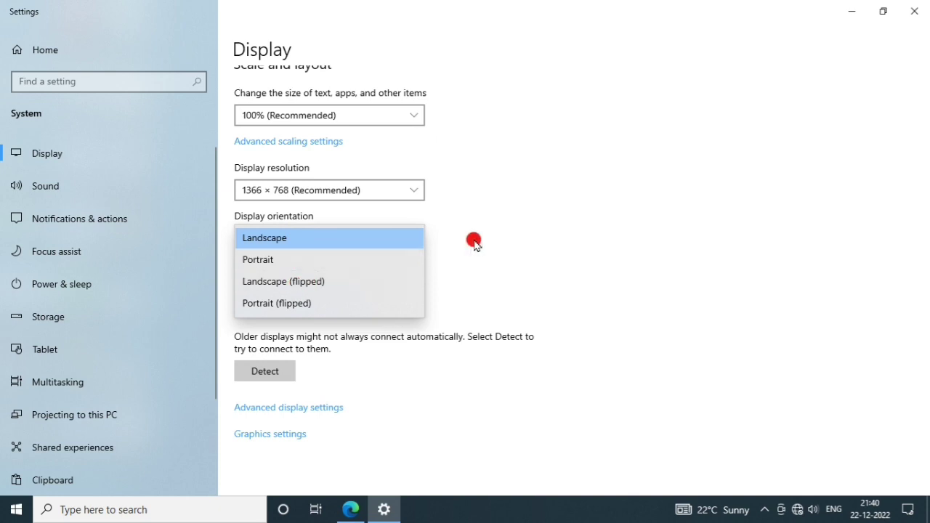
{"action": "left_click", "coordinate": [503, 231]}
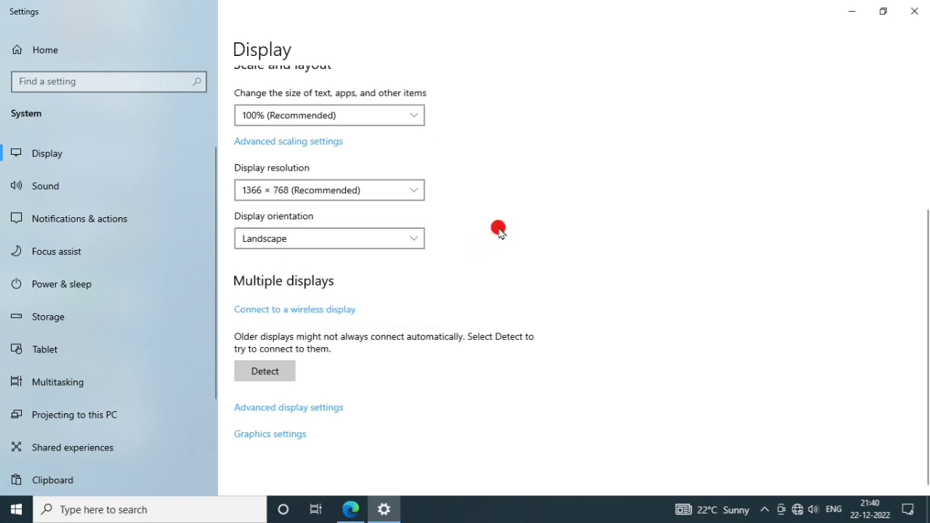
- View the Sound page, look through the remaining System categories, and close Settings
{"action": "scroll", "coordinate": [447, 249], "scroll_direction": "up", "scroll_amount": 2}
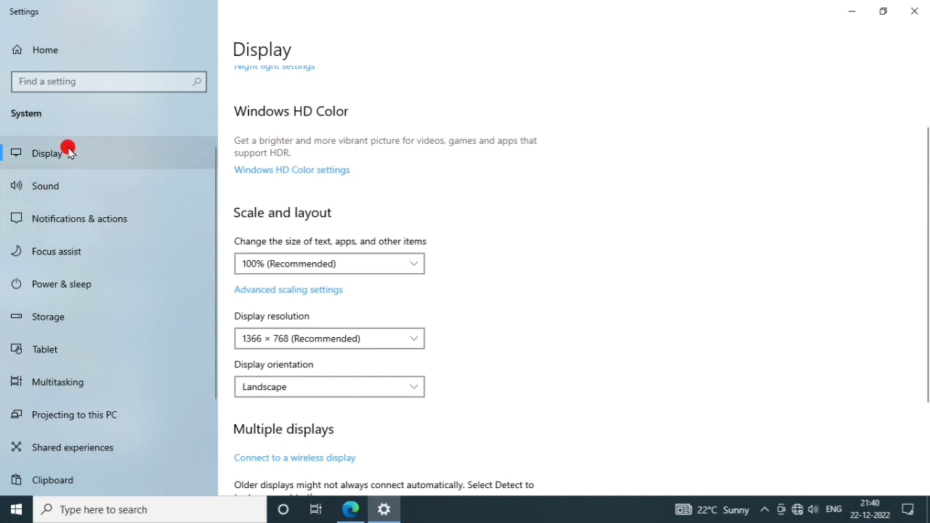
{"action": "left_click", "coordinate": [44, 185]}
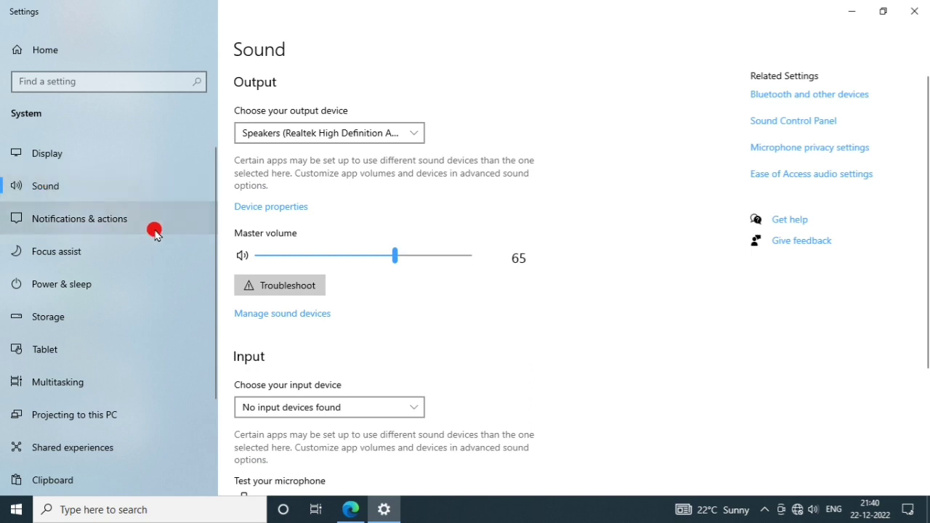
{"action": "scroll", "coordinate": [88, 205], "scroll_direction": "down", "scroll_amount": 1}
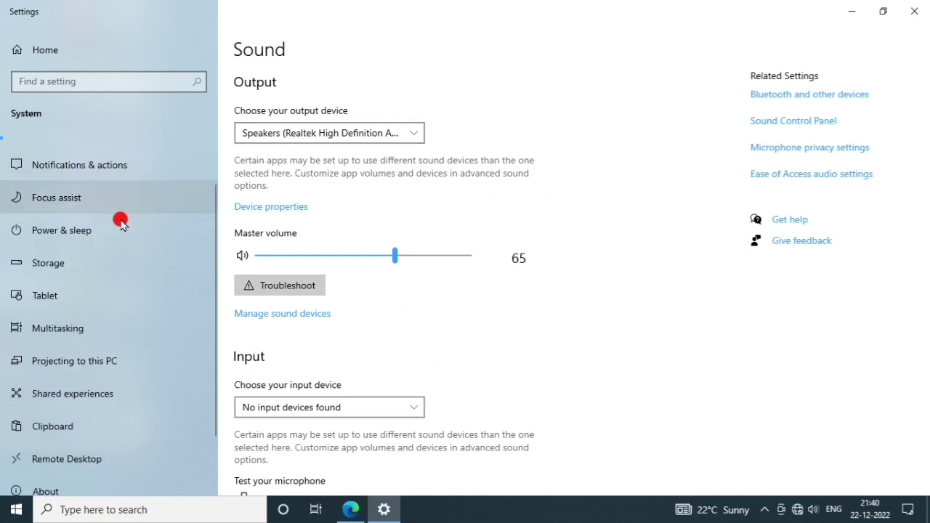
{"action": "scroll", "coordinate": [109, 240], "scroll_direction": "down", "scroll_amount": 1}
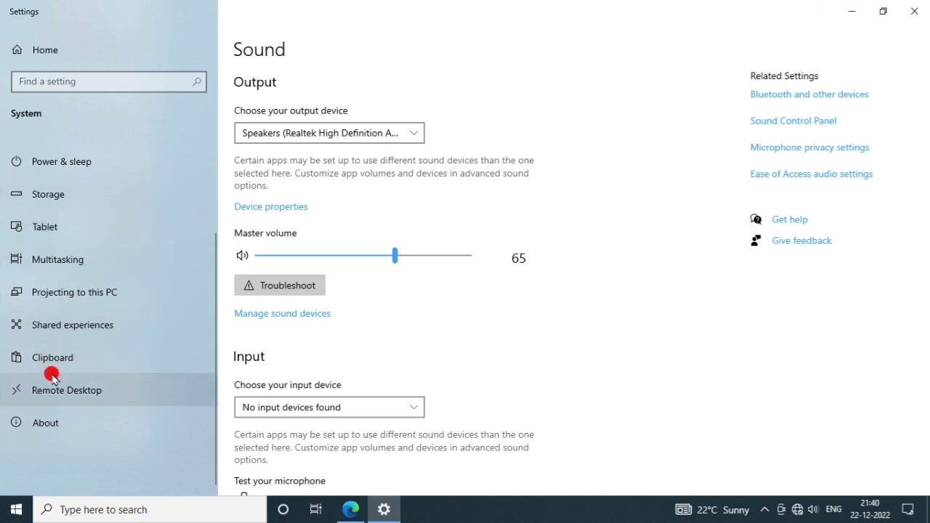
{"action": "scroll", "coordinate": [52, 378], "scroll_direction": "up", "scroll_amount": 2}
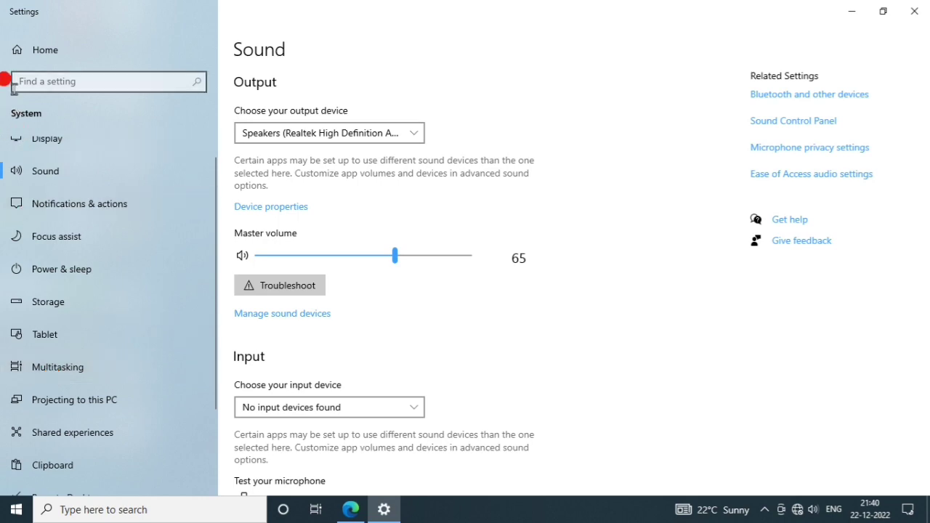
{"action": "left_click", "coordinate": [914, 11]}
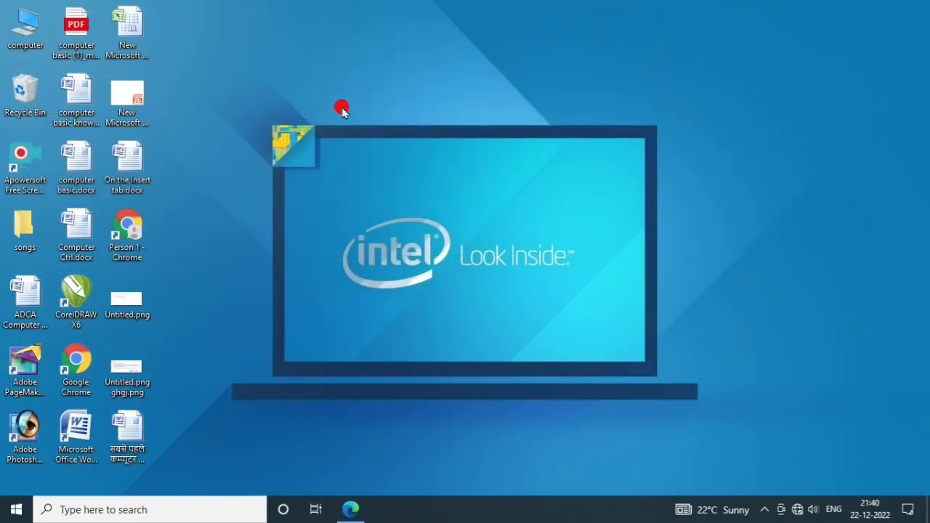
- Open the Background page of the desktop's Personalization settings and minimize it to view the current wallpaper
{"action": "right_click", "coordinate": [333, 78]}
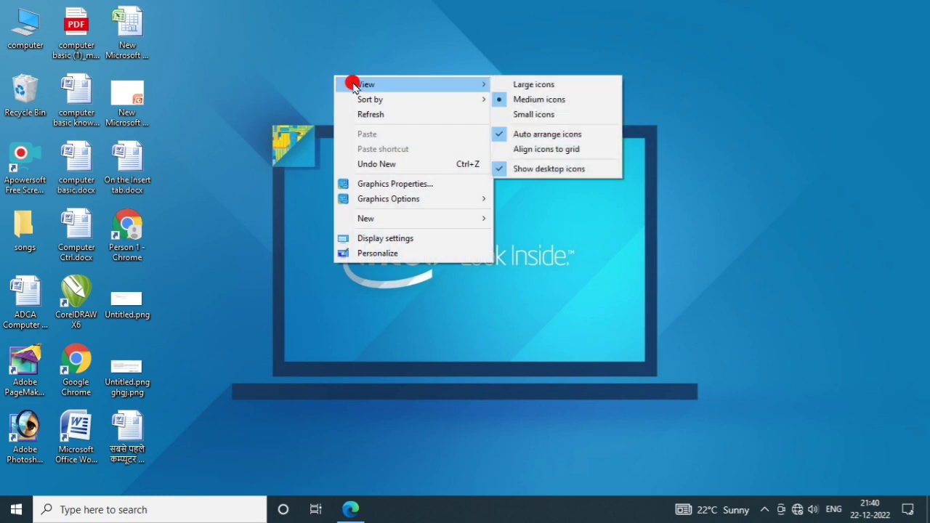
{"action": "left_click", "coordinate": [378, 254]}
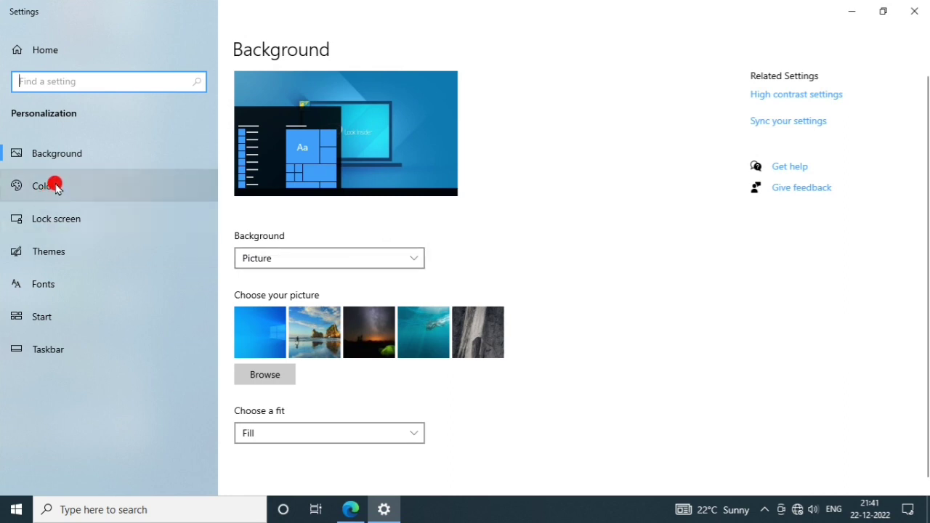
{"action": "left_click", "coordinate": [62, 166]}
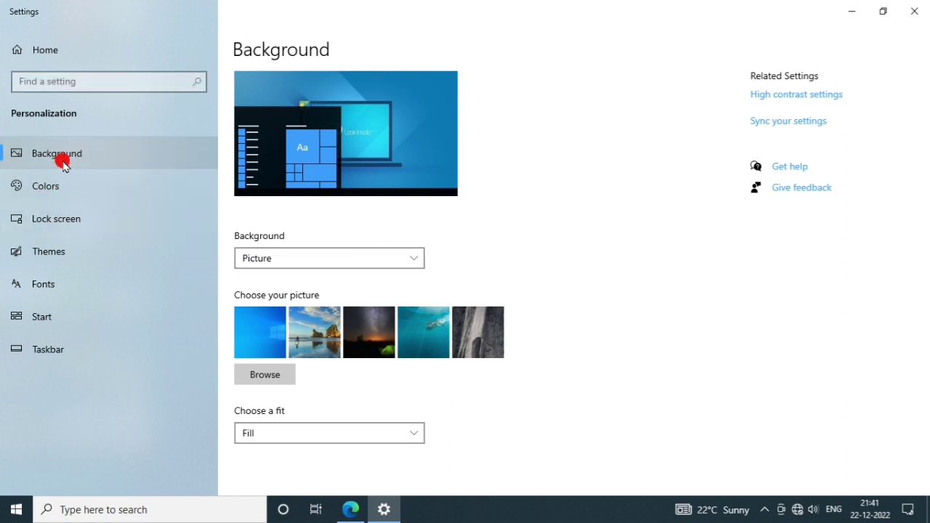
{"action": "left_click", "coordinate": [851, 12]}
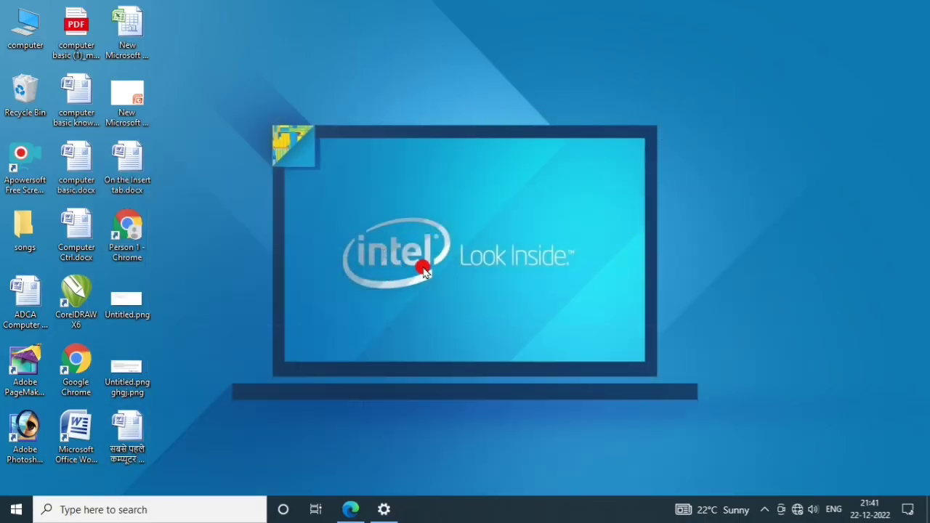
- Set the desktop background to the beach picture with the rock arch and view it on the desktop
{"action": "left_click", "coordinate": [383, 509]}
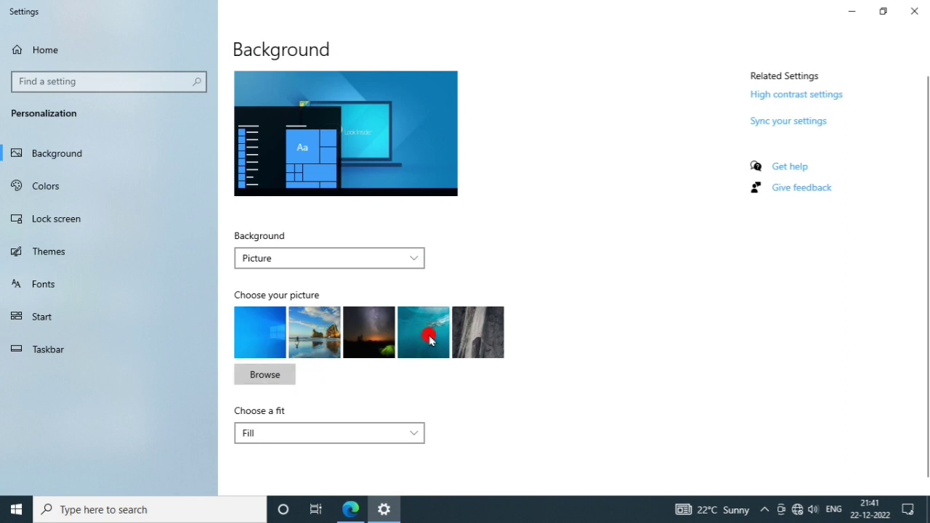
{"action": "left_click", "coordinate": [306, 342]}
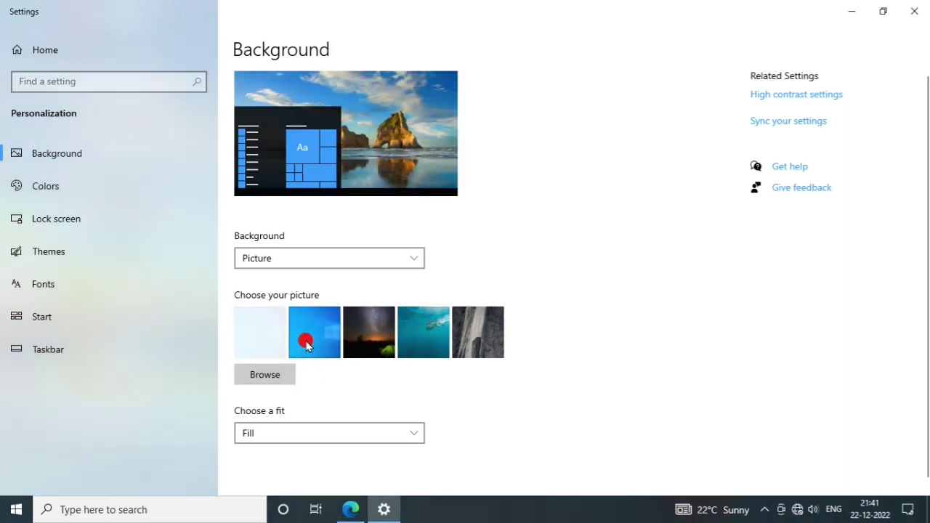
{"action": "left_click", "coordinate": [846, 10]}
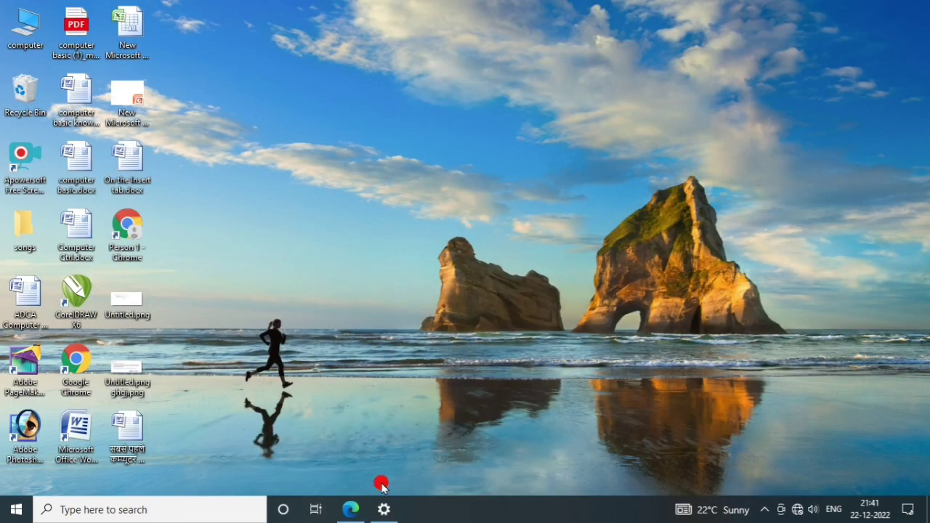
- Return to the Background settings and change the desktop background to the blue Windows logo picture
{"action": "left_click", "coordinate": [385, 510]}
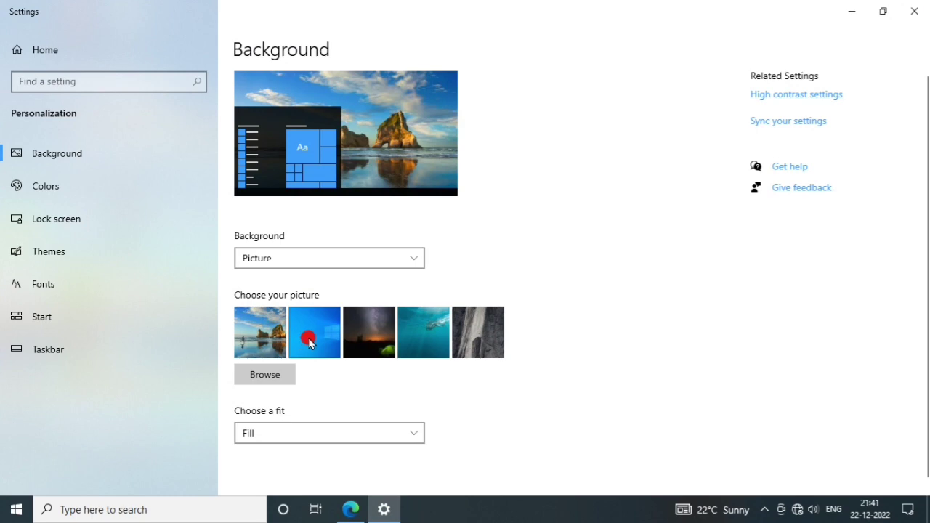
{"action": "left_click", "coordinate": [326, 332]}
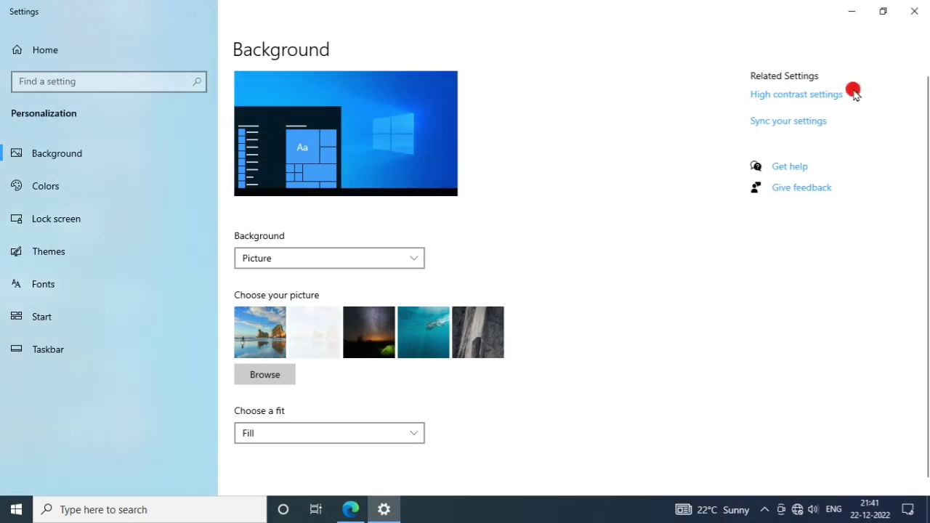
- View the blue Windows logo wallpaper on the desktop, and look at the available background types in the Background settings
{"action": "left_click", "coordinate": [851, 11]}
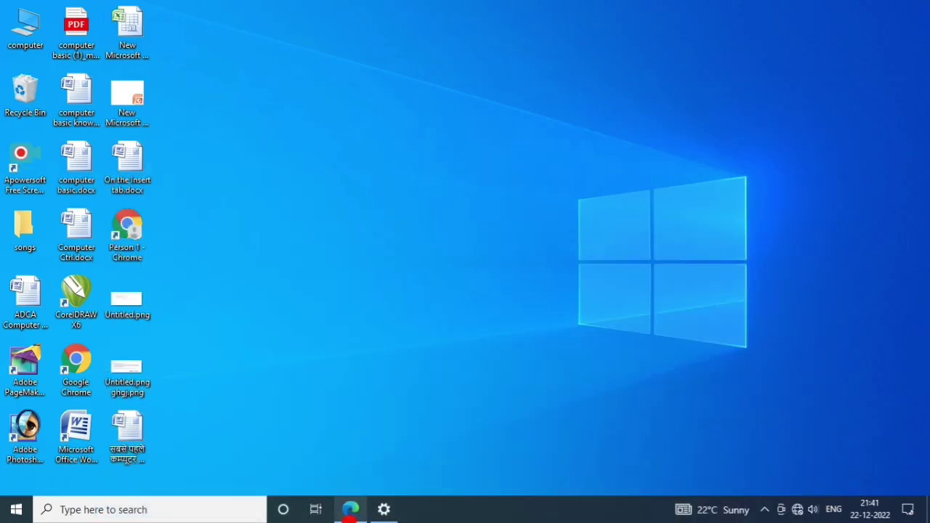
{"action": "left_click", "coordinate": [384, 509]}
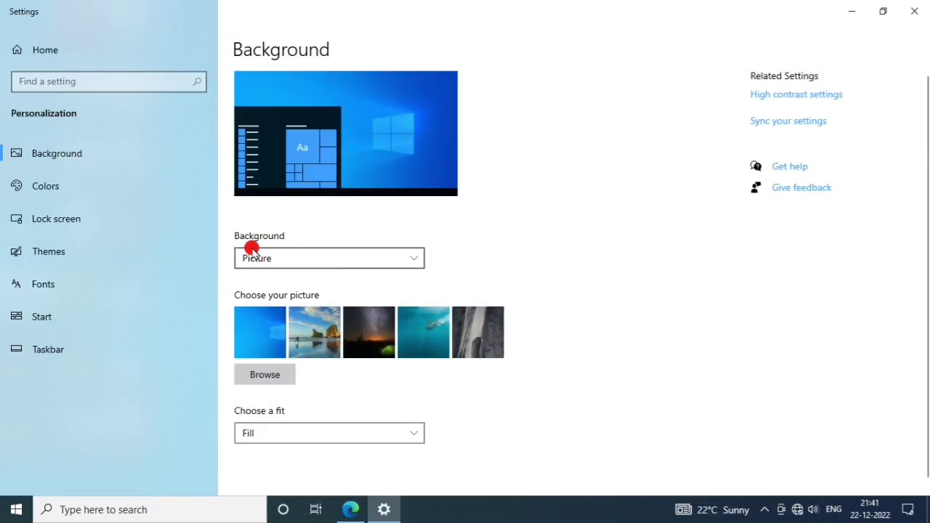
{"action": "left_click", "coordinate": [292, 260]}
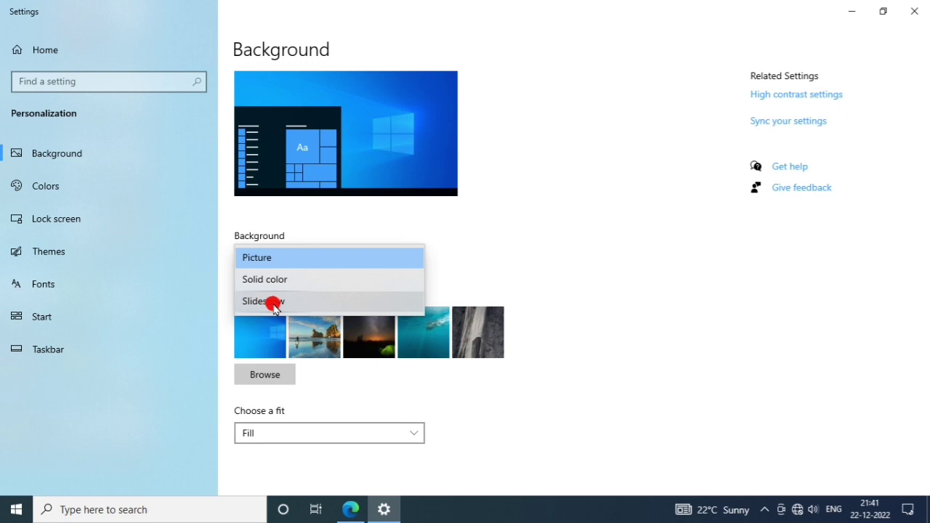
{"action": "left_click", "coordinate": [359, 373]}
- Look at the file chooser for browsing background pictures and at the fit options on the Background page
{"action": "scroll", "coordinate": [360, 382], "scroll_direction": "down", "scroll_amount": 1}
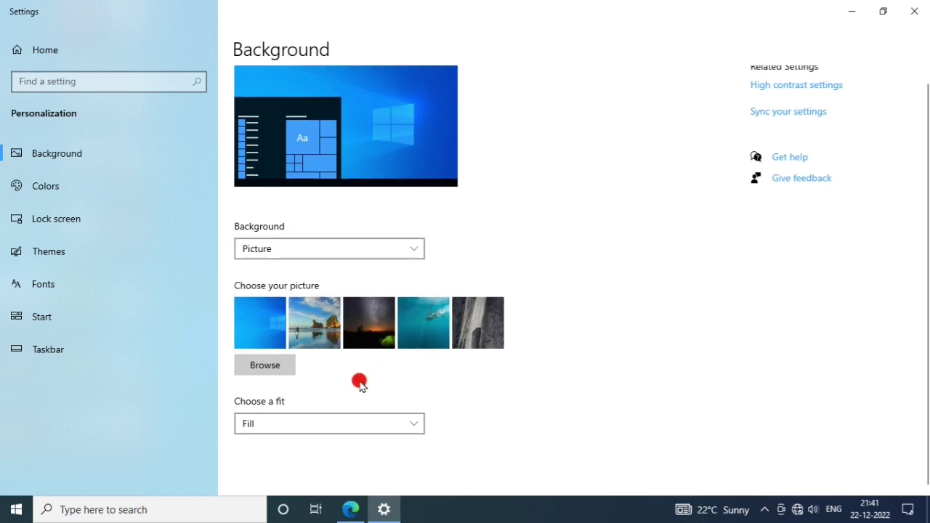
{"action": "left_click", "coordinate": [260, 370]}
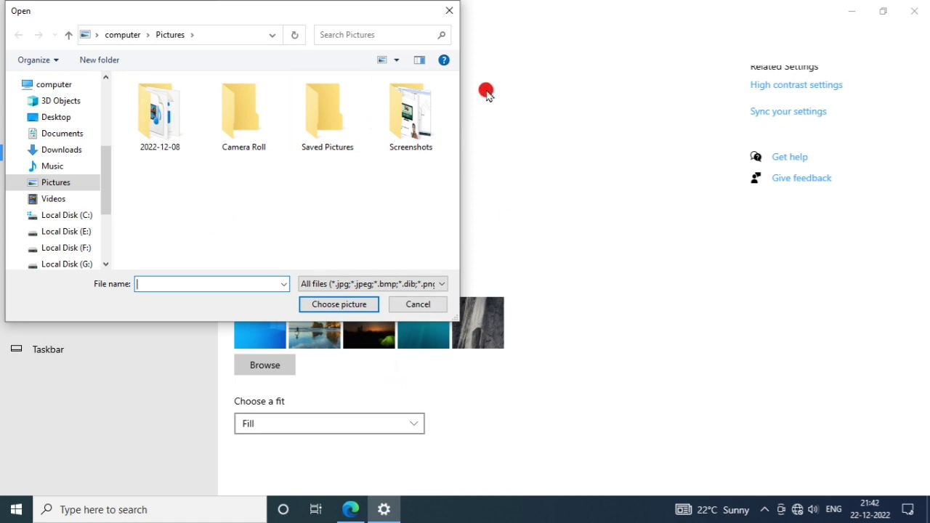
{"action": "left_click", "coordinate": [449, 11]}
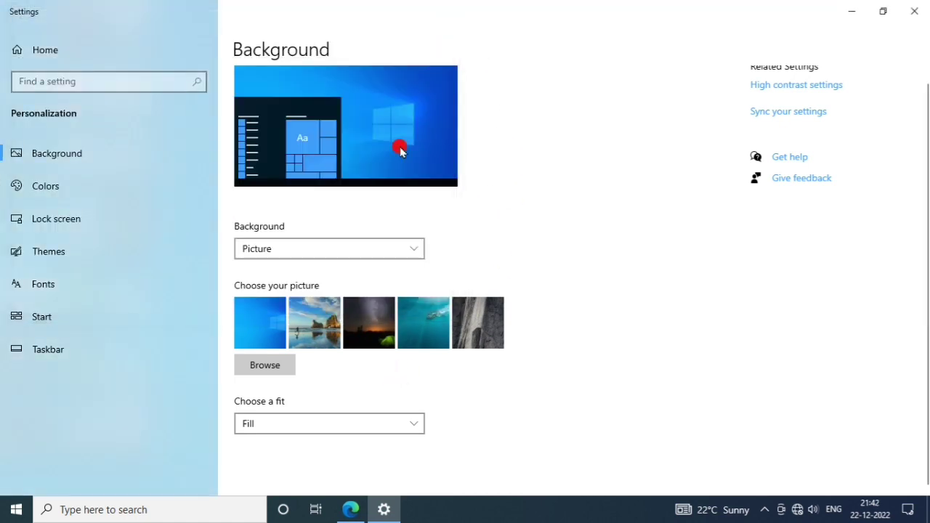
{"action": "left_click", "coordinate": [287, 424]}
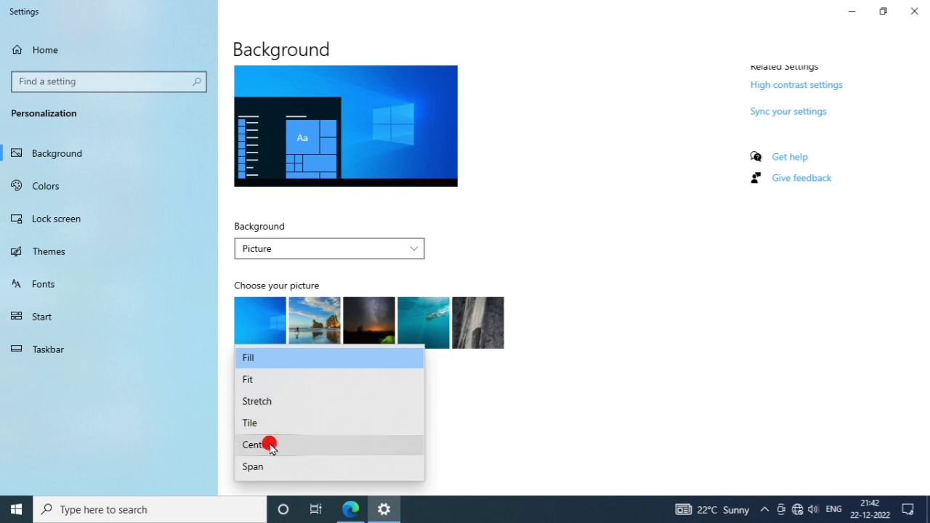
{"action": "left_click", "coordinate": [573, 377]}
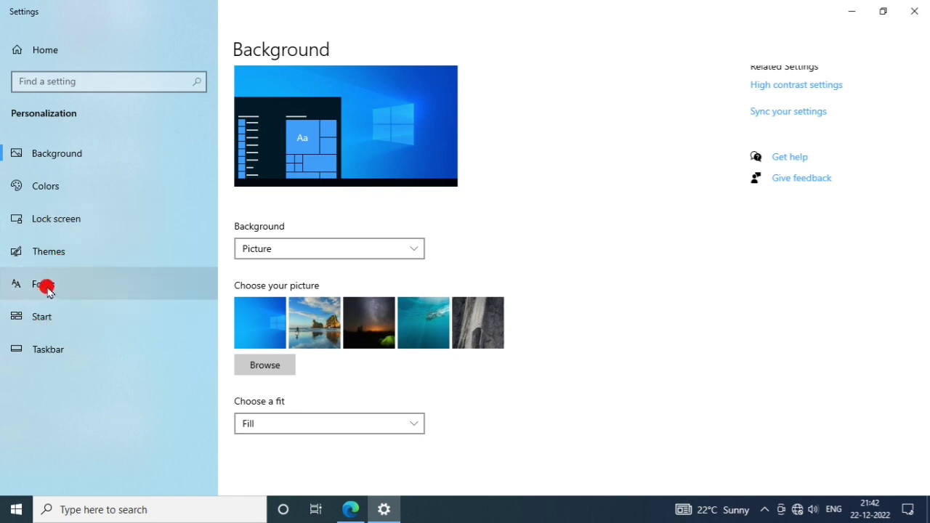
- Turn Lock the taskbar off and back on in the Taskbar personalization settings, and close Settings
{"action": "left_click", "coordinate": [43, 351]}
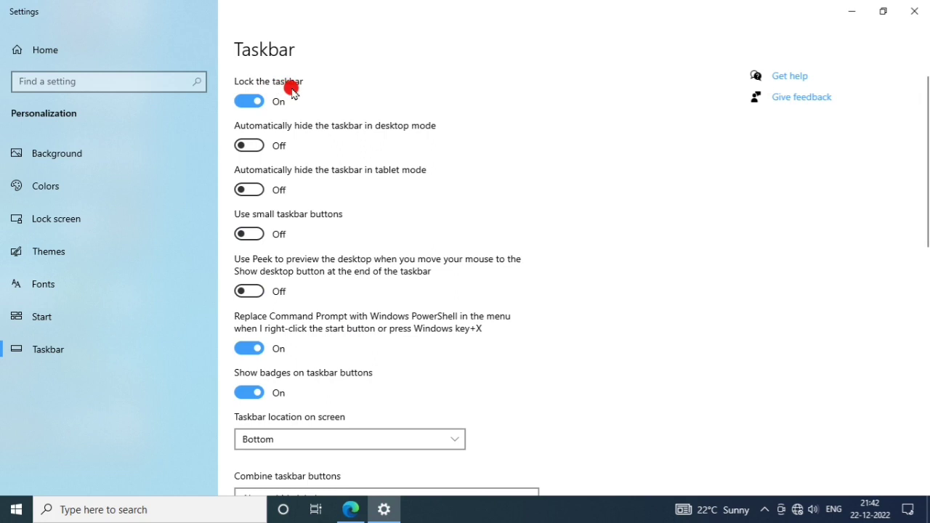
{"action": "left_click", "coordinate": [252, 99]}
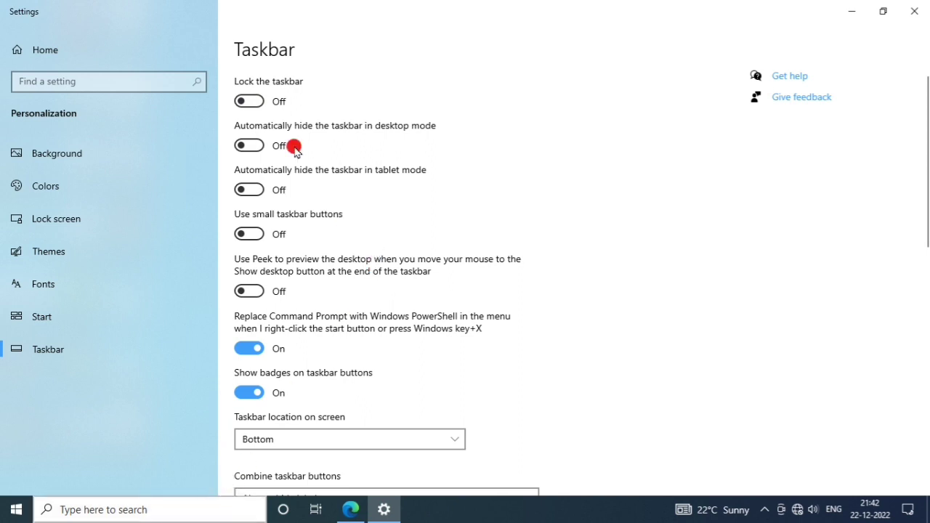
{"action": "left_click", "coordinate": [247, 106]}
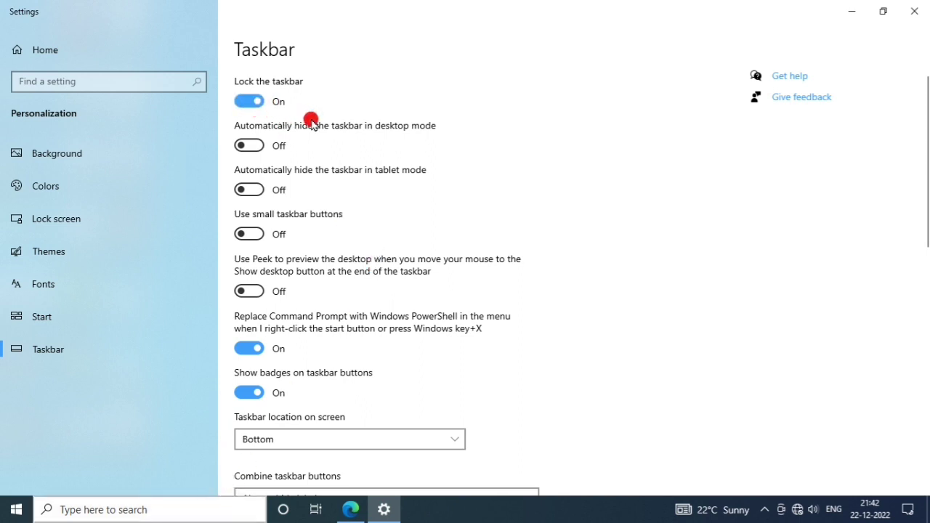
{"action": "scroll", "coordinate": [311, 185], "scroll_direction": "down", "scroll_amount": 2}
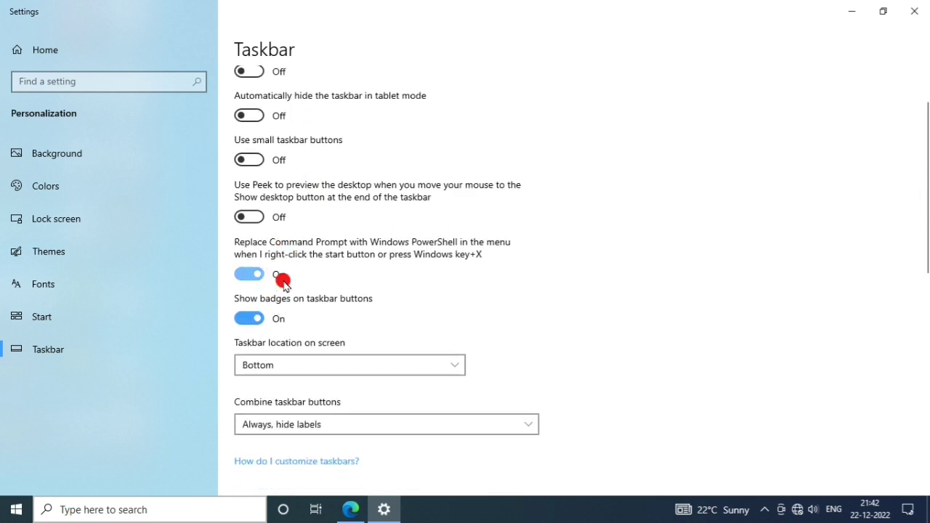
{"action": "left_click", "coordinate": [915, 11]}
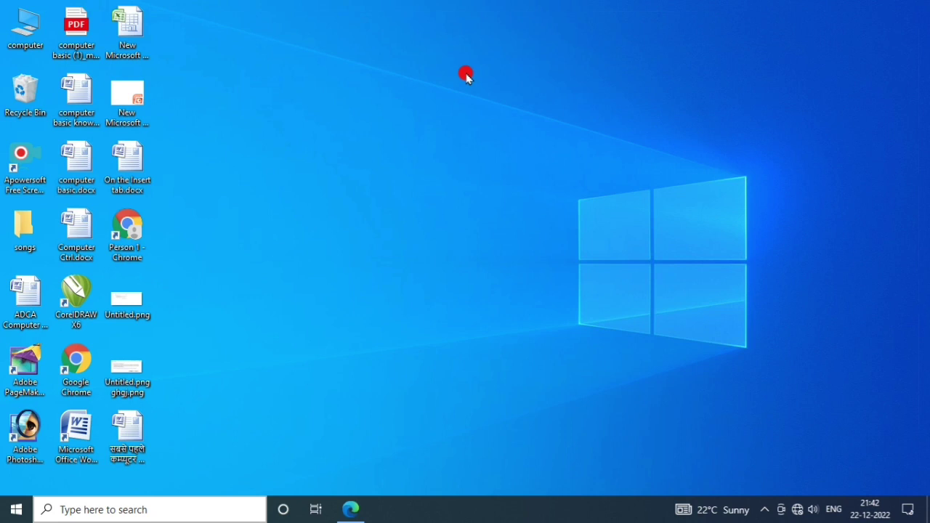
- Look over the desktop's context options and refresh the desktop
{"action": "right_click", "coordinate": [337, 87]}
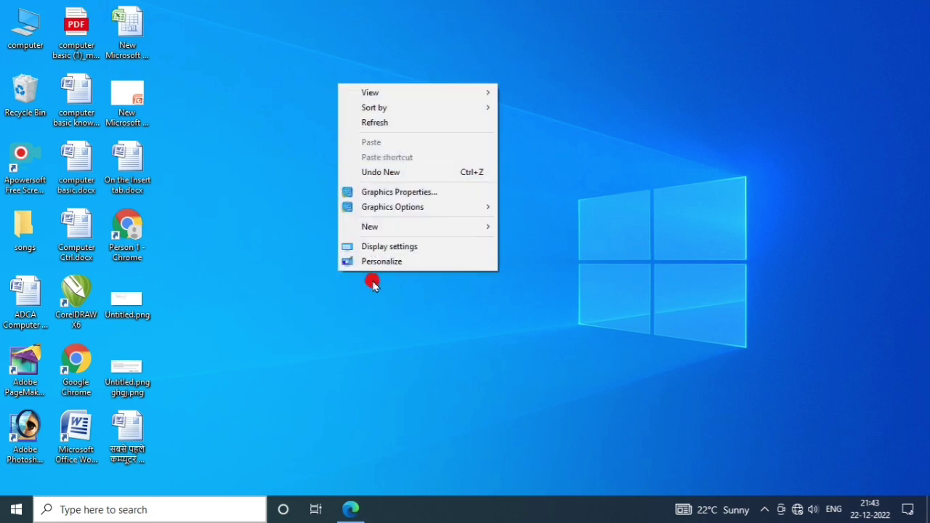
{"action": "right_click", "coordinate": [306, 54]}
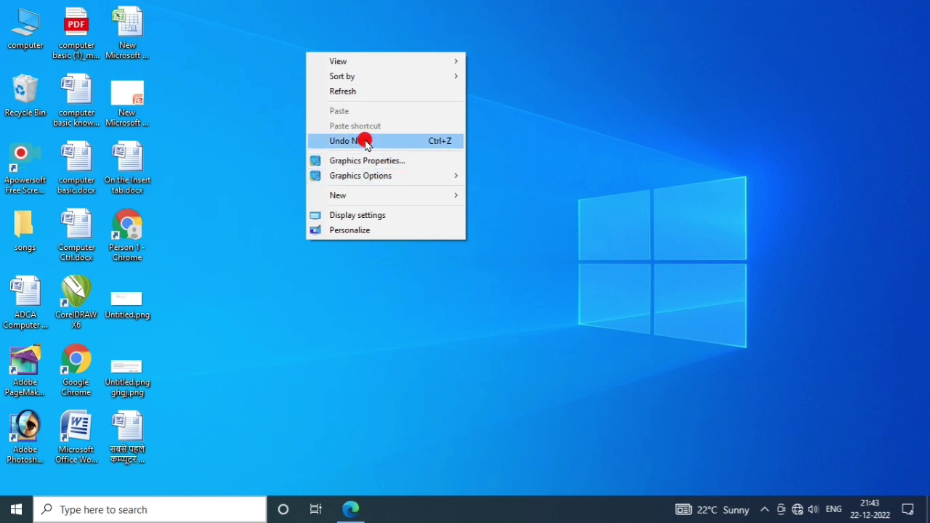
{"action": "right_click", "coordinate": [368, 26]}
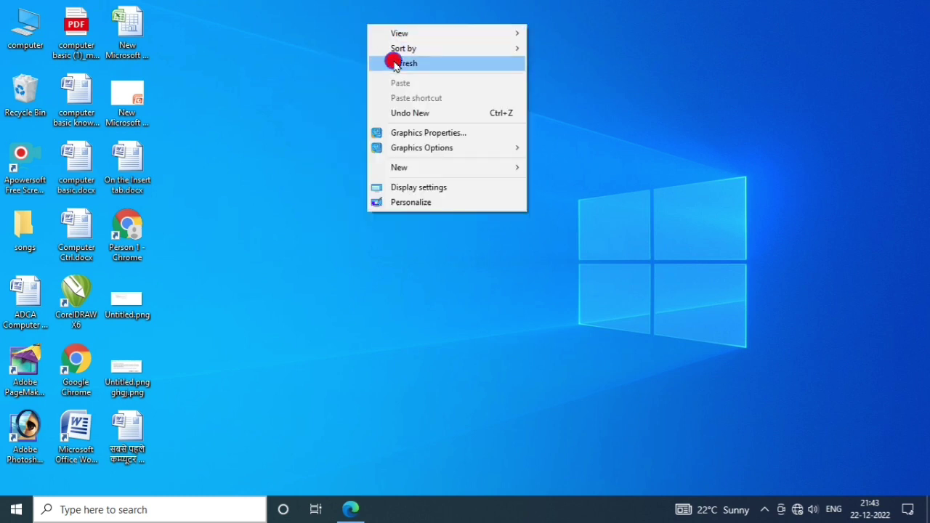
{"action": "left_click", "coordinate": [394, 64]}
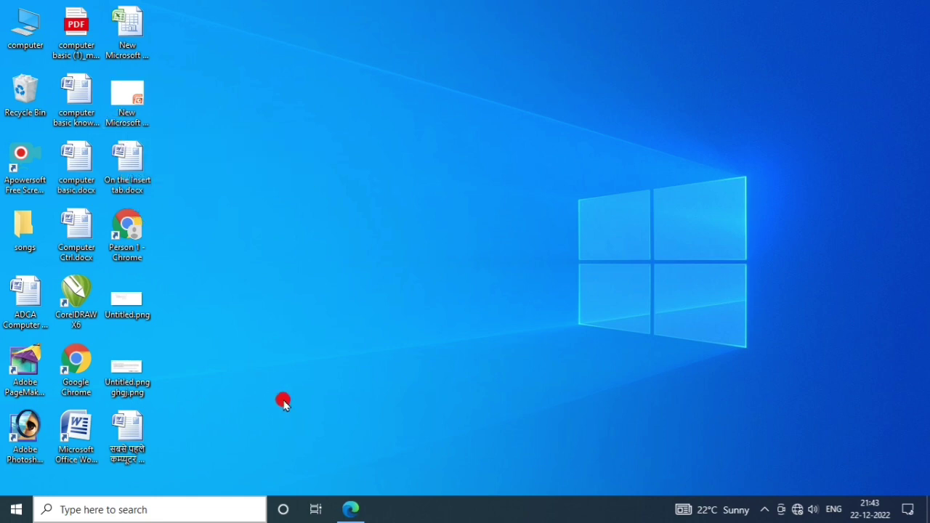
- Switch to the PDF notes in Microsoft Edge and draw a red tick beside the Monitor heading under Computer Parts
{"action": "left_click", "coordinate": [350, 509]}
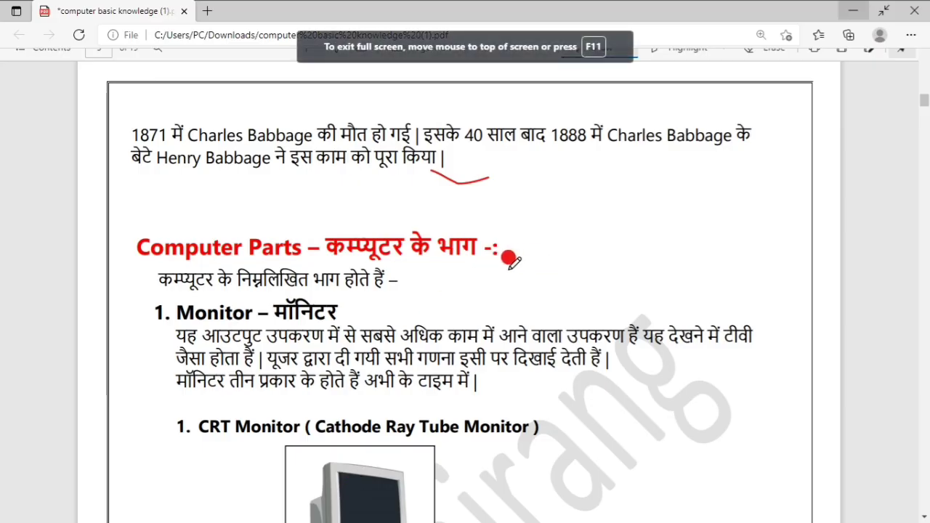
{"action": "scroll", "coordinate": [501, 258], "scroll_direction": "down", "scroll_amount": 2}
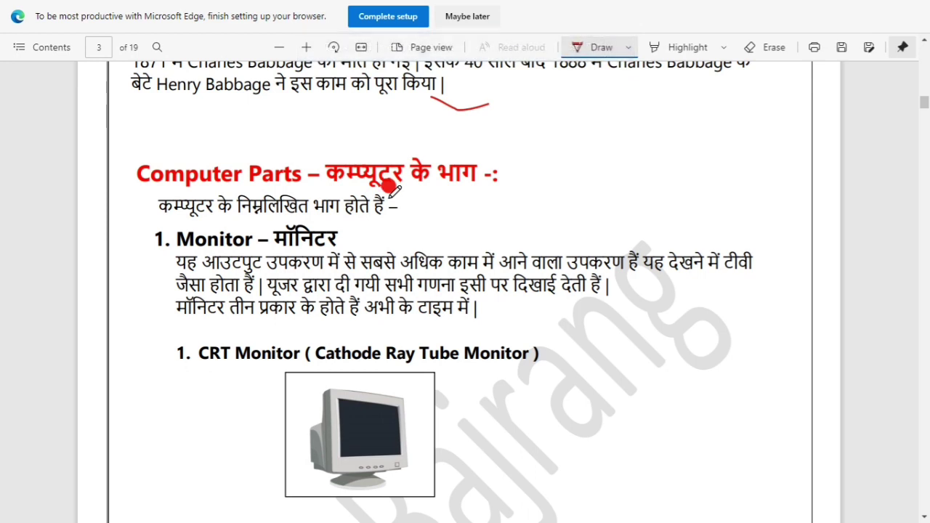
{"action": "scroll", "coordinate": [390, 187], "scroll_direction": "down", "scroll_amount": 1}
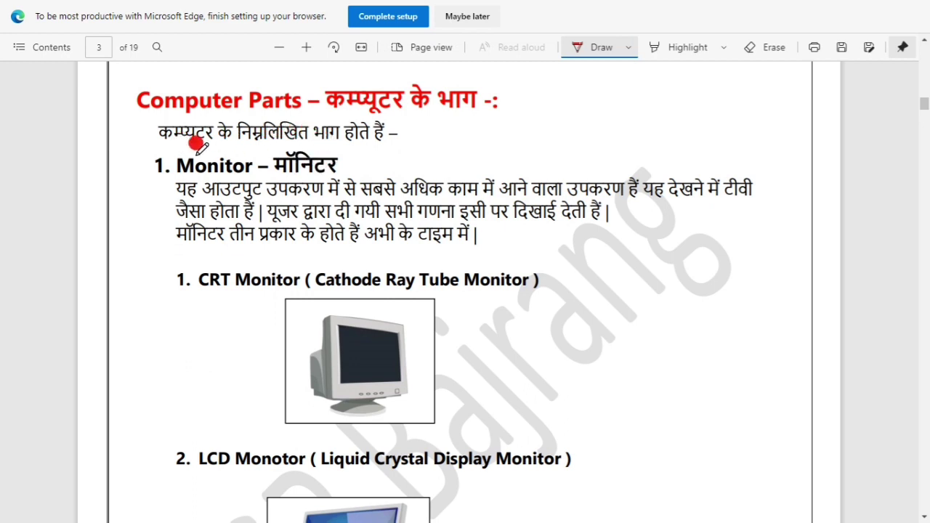
{"action": "left_click_drag", "start_coordinate": [339, 171], "coordinate": [417, 154]}
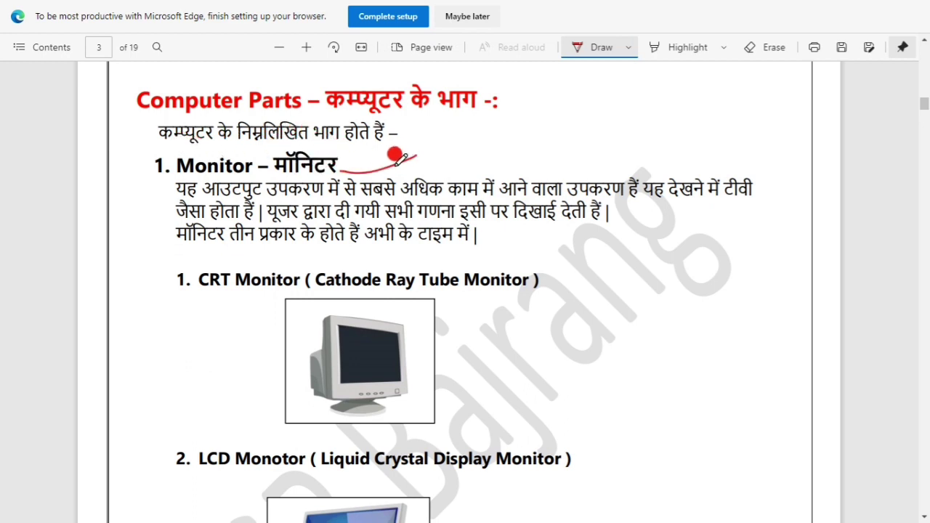
- Draw red ticks at the start of the CRT Monitor heading and beside the CRT monitor picture
{"action": "scroll", "coordinate": [407, 174], "scroll_direction": "down", "scroll_amount": 1}
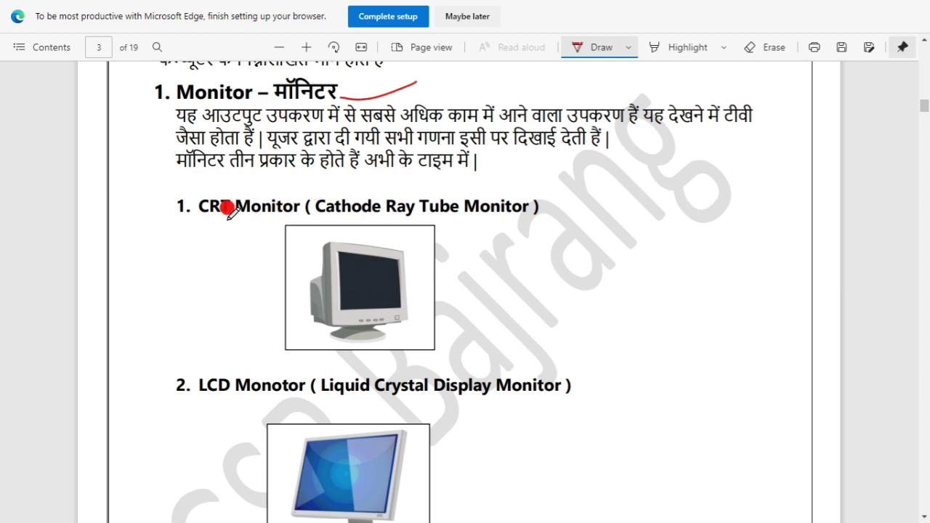
{"action": "scroll", "coordinate": [229, 192], "scroll_direction": "down", "scroll_amount": 1}
{"action": "mouse_move", "coordinate": [154, 154]}
{"action": "left_mouse_down"}
{"action": "mouse_move", "coordinate": [202, 157]}
{"action": "mouse_move", "coordinate": [258, 127]}
{"action": "left_mouse_up"}
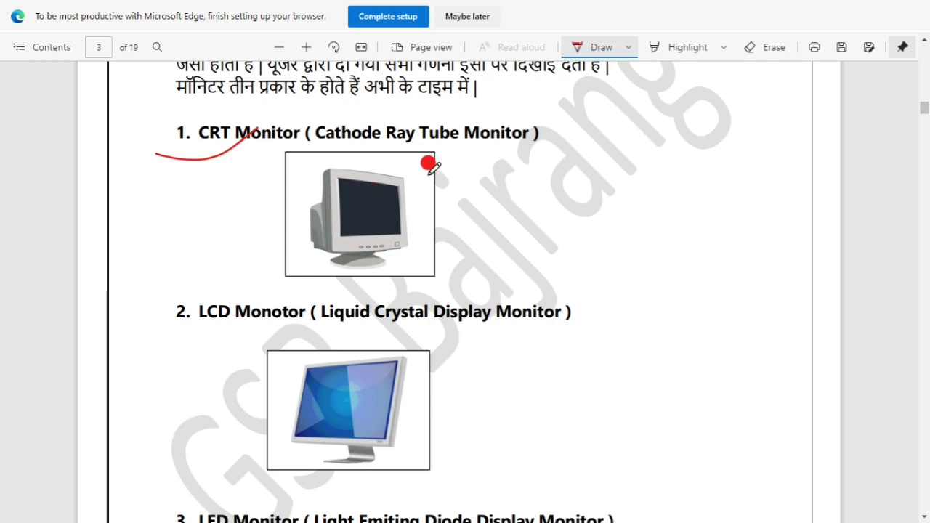
{"action": "left_click_drag", "start_coordinate": [431, 198], "coordinate": [516, 167]}
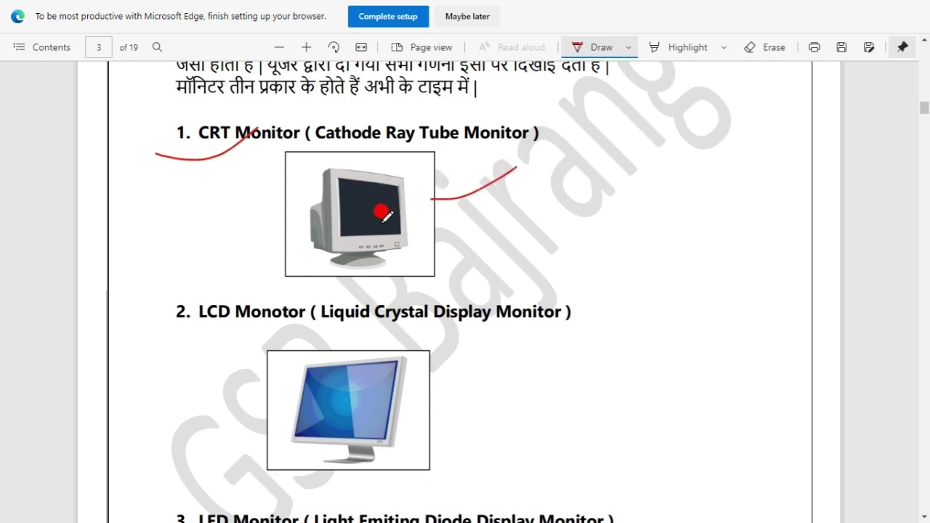
- Tick the LCD heading and the LCD monitor picture in red, and underline "Liquid Crystal Display Monitor"
{"action": "scroll", "coordinate": [385, 211], "scroll_direction": "down", "scroll_amount": 1}
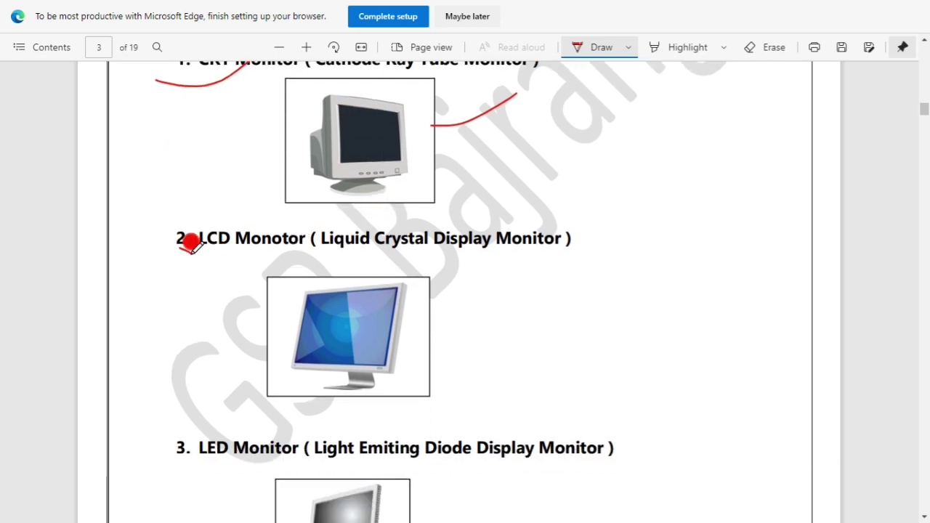
{"action": "left_click_drag", "start_coordinate": [178, 249], "coordinate": [225, 246]}
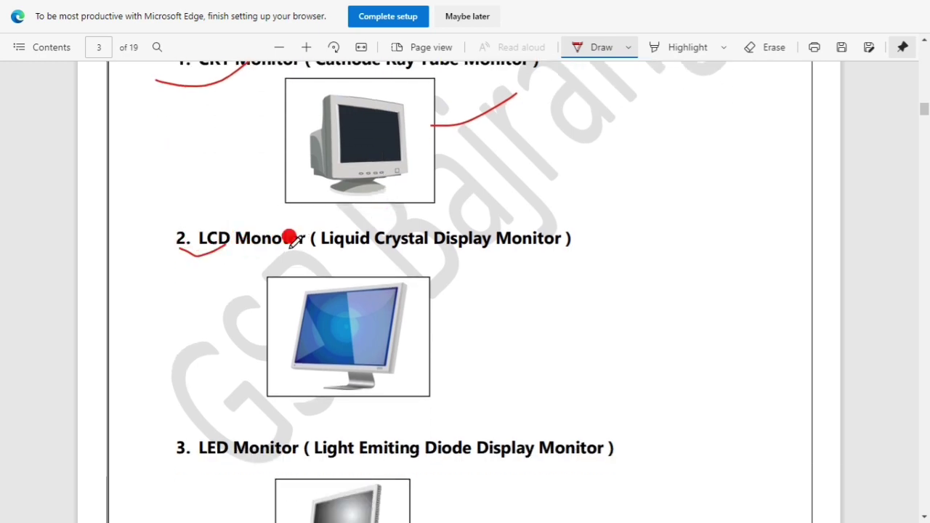
{"action": "scroll", "coordinate": [305, 233], "scroll_direction": "up", "scroll_amount": 1}
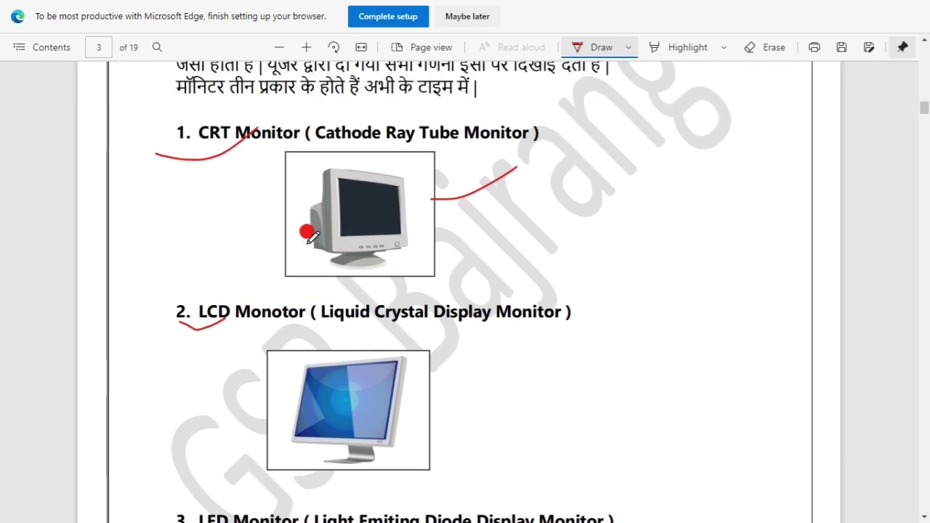
{"action": "scroll", "coordinate": [307, 245], "scroll_direction": "down", "scroll_amount": 2}
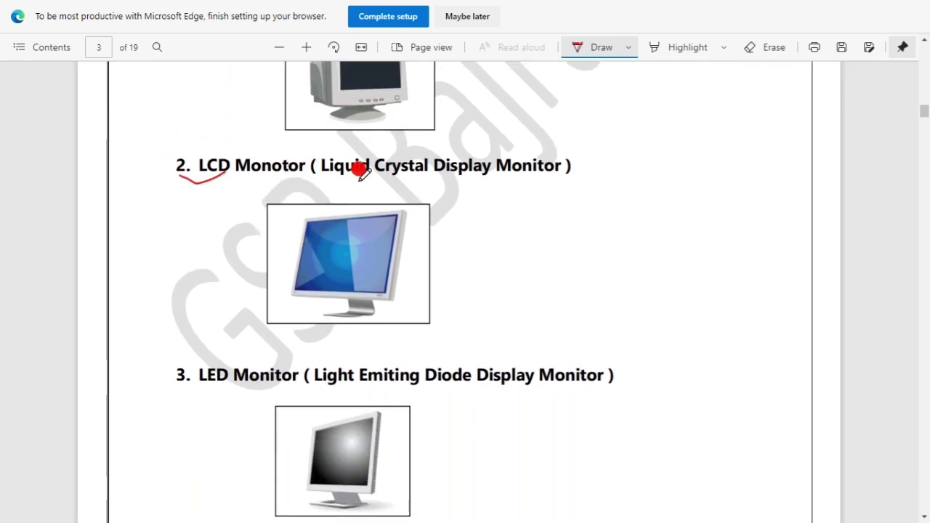
{"action": "left_click_drag", "start_coordinate": [322, 168], "coordinate": [561, 166]}
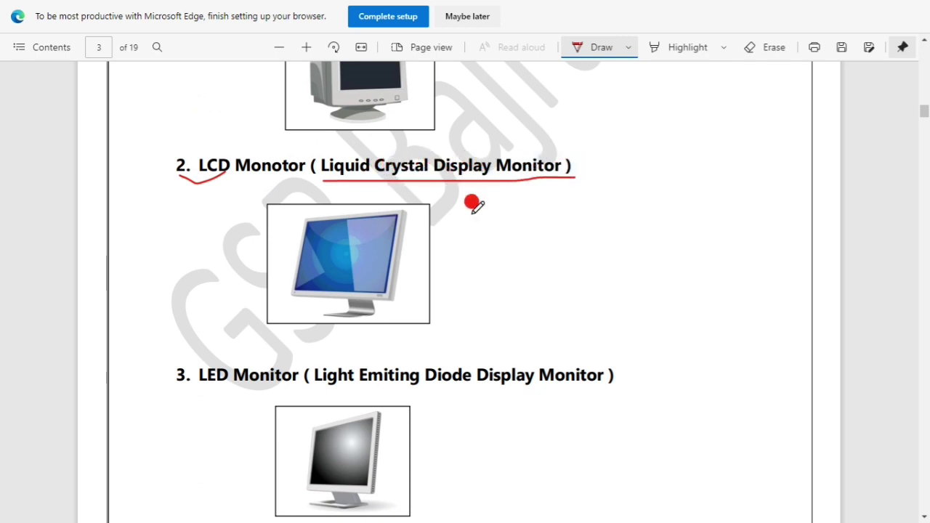
{"action": "mouse_move", "coordinate": [415, 269]}
{"action": "left_mouse_down"}
{"action": "mouse_move", "coordinate": [482, 260]}
{"action": "mouse_move", "coordinate": [512, 242]}
{"action": "left_mouse_up"}
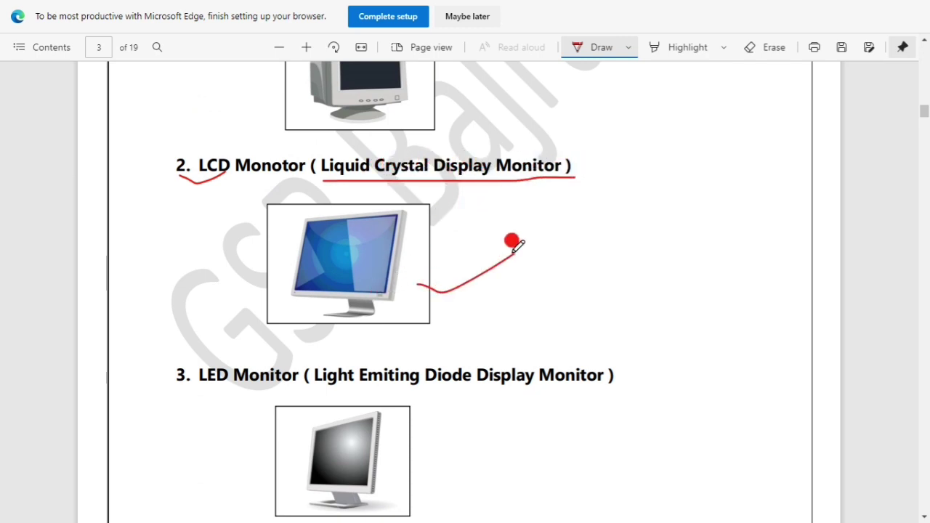
- Draw a red tick beside the LED monitor picture at the end of page 3
{"action": "scroll", "coordinate": [504, 242], "scroll_direction": "down", "scroll_amount": 1}
{"action": "scroll", "coordinate": [504, 243], "scroll_direction": "down", "scroll_amount": 1}
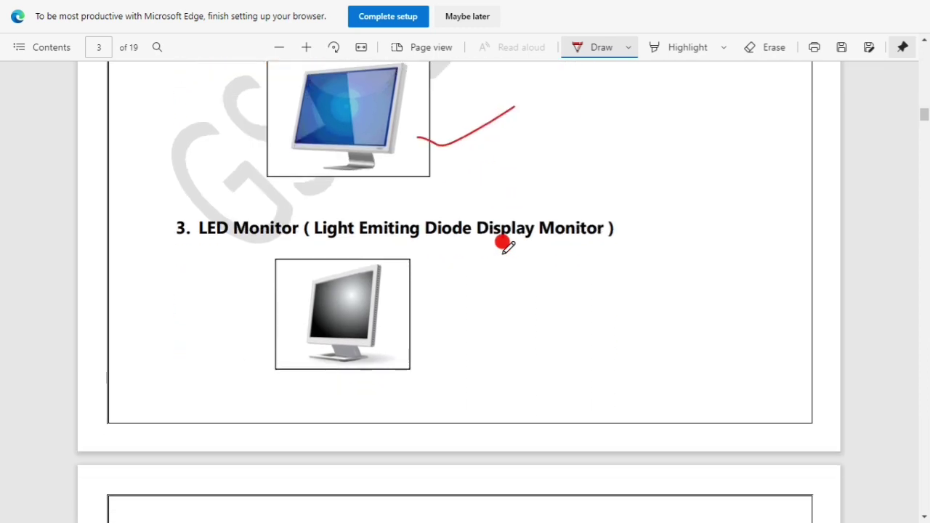
{"action": "left_click_drag", "start_coordinate": [409, 303], "coordinate": [513, 274]}
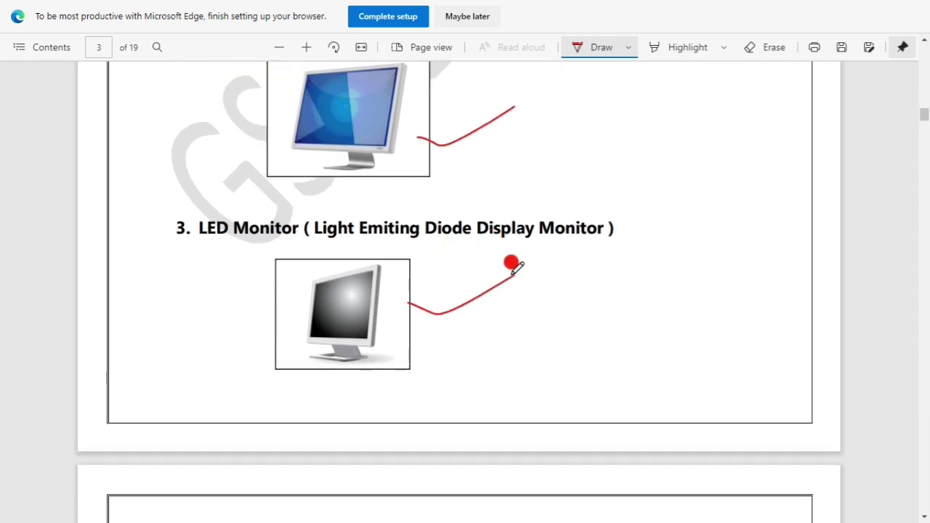
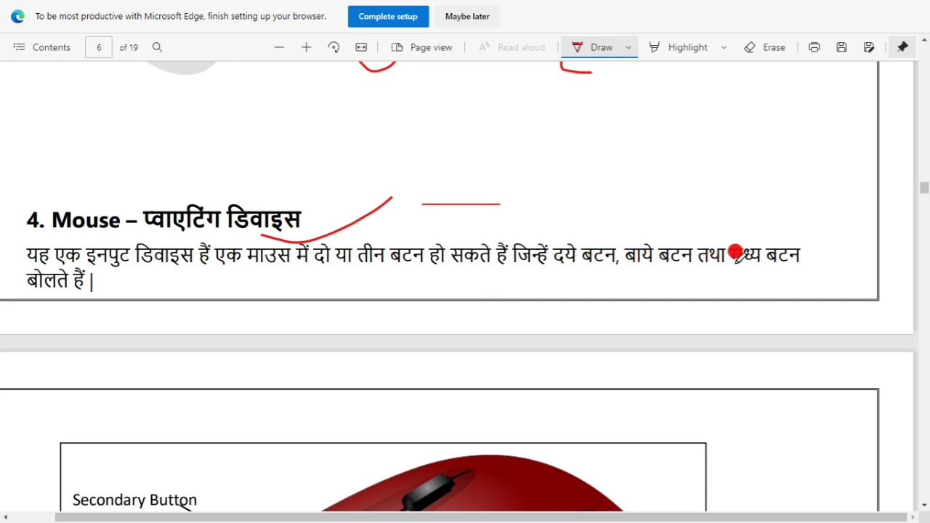
- Draw a short vertical red stroke below the Mouse description on page 6, and view the labelled mouse picture on page 7
{"action": "left_click_drag", "start_coordinate": [144, 283], "coordinate": [148, 309]}
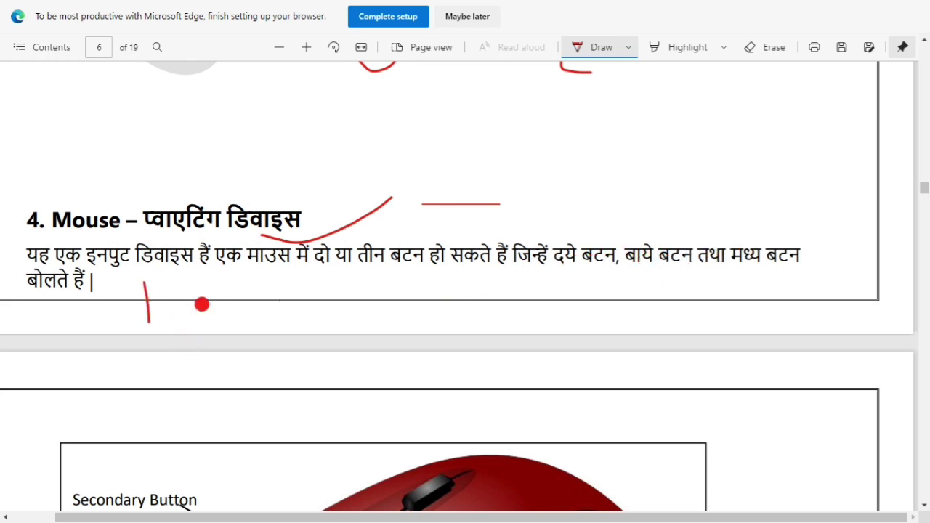
{"action": "scroll", "coordinate": [201, 303], "scroll_direction": "down", "scroll_amount": 4}
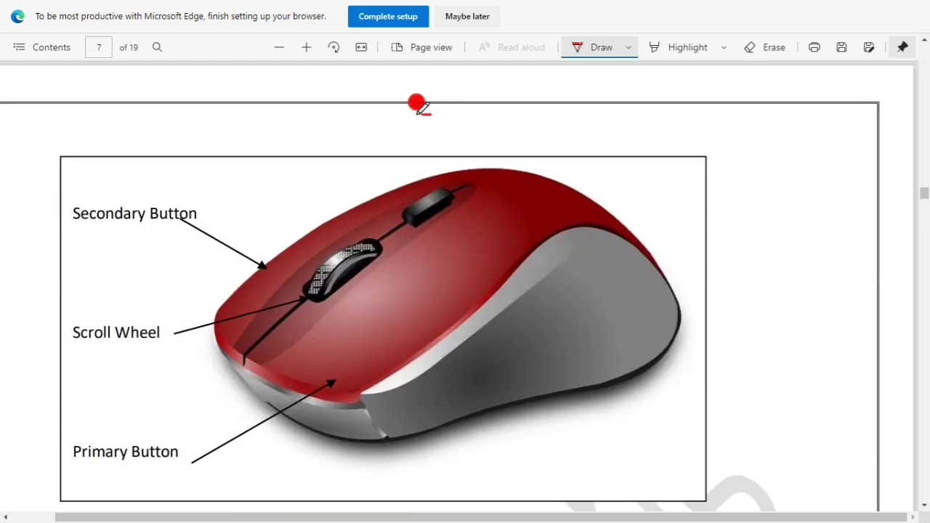
- Circle the whole labelled mouse picture on page 7 in red, along with its Secondary Button, Primary Button and Scroll Wheel labels
{"action": "mouse_move", "coordinate": [431, 114]}
{"action": "left_mouse_down"}
{"action": "mouse_move", "coordinate": [194, 133]}
{"action": "mouse_move", "coordinate": [29, 228]}
{"action": "mouse_move", "coordinate": [128, 439]}
{"action": "mouse_move", "coordinate": [276, 488]}
{"action": "mouse_move", "coordinate": [800, 374]}
{"action": "mouse_move", "coordinate": [673, 203]}
{"action": "mouse_move", "coordinate": [399, 118]}
{"action": "mouse_move", "coordinate": [353, 85]}
{"action": "left_mouse_up"}
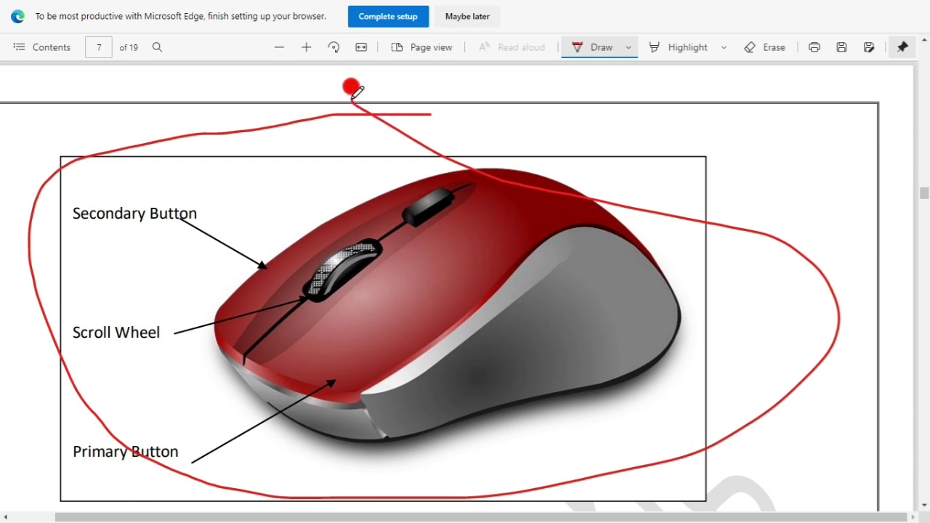
{"action": "scroll", "coordinate": [433, 210], "scroll_direction": "down", "scroll_amount": 1}
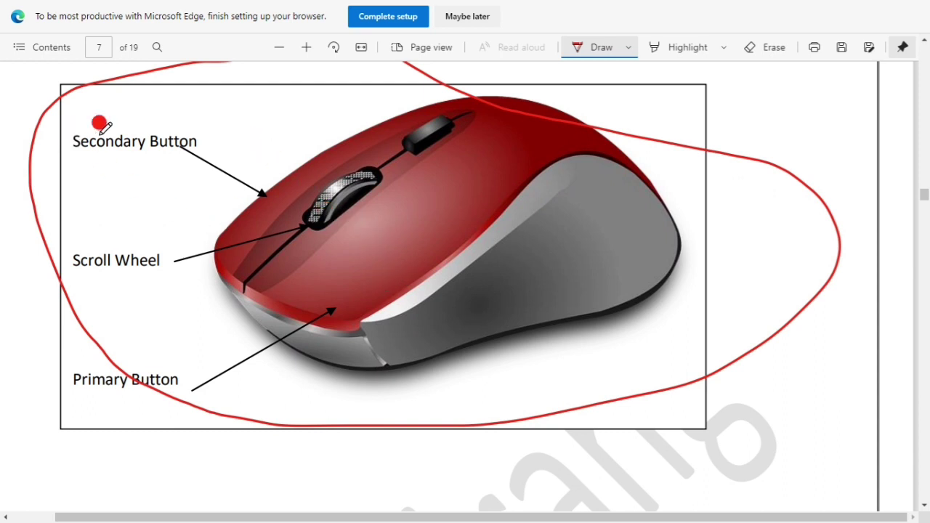
{"action": "mouse_move", "coordinate": [171, 119]}
{"action": "left_mouse_down"}
{"action": "mouse_move", "coordinate": [64, 123]}
{"action": "mouse_move", "coordinate": [131, 182]}
{"action": "mouse_move", "coordinate": [224, 141]}
{"action": "mouse_move", "coordinate": [168, 116]}
{"action": "left_mouse_up"}
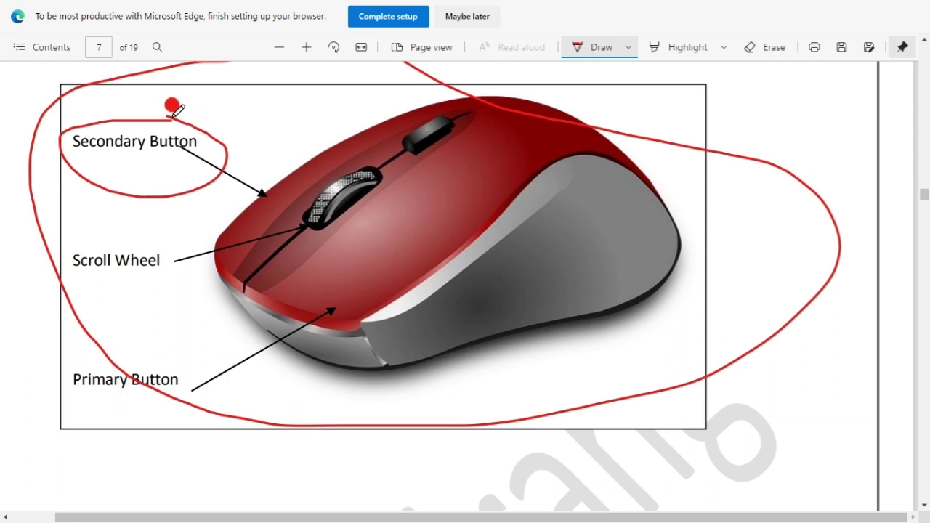
{"action": "mouse_move", "coordinate": [151, 311]}
{"action": "left_mouse_down"}
{"action": "mouse_move", "coordinate": [70, 319]}
{"action": "mouse_move", "coordinate": [88, 403]}
{"action": "mouse_move", "coordinate": [200, 385]}
{"action": "mouse_move", "coordinate": [143, 317]}
{"action": "left_mouse_up"}
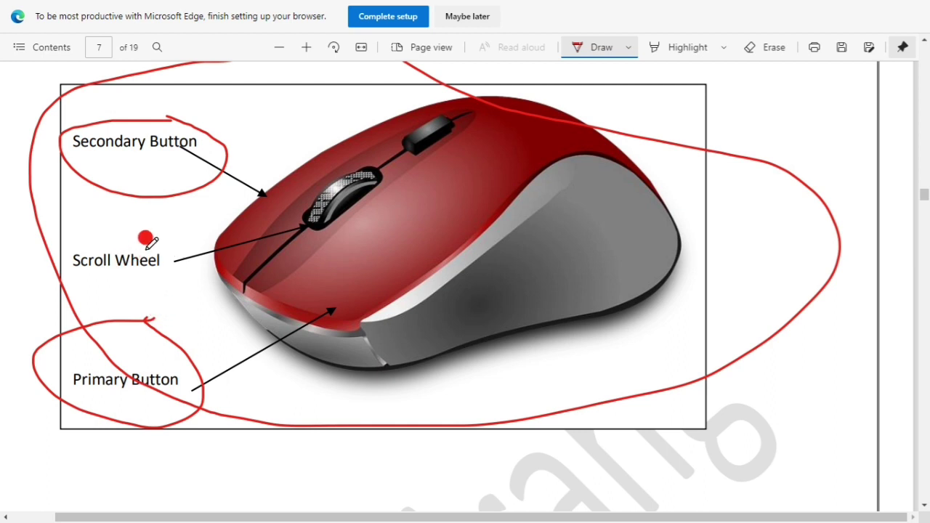
{"action": "mouse_move", "coordinate": [151, 245]}
{"action": "left_mouse_down"}
{"action": "mouse_move", "coordinate": [101, 246]}
{"action": "mouse_move", "coordinate": [65, 282]}
{"action": "mouse_move", "coordinate": [174, 270]}
{"action": "mouse_move", "coordinate": [153, 245]}
{"action": "left_mouse_up"}
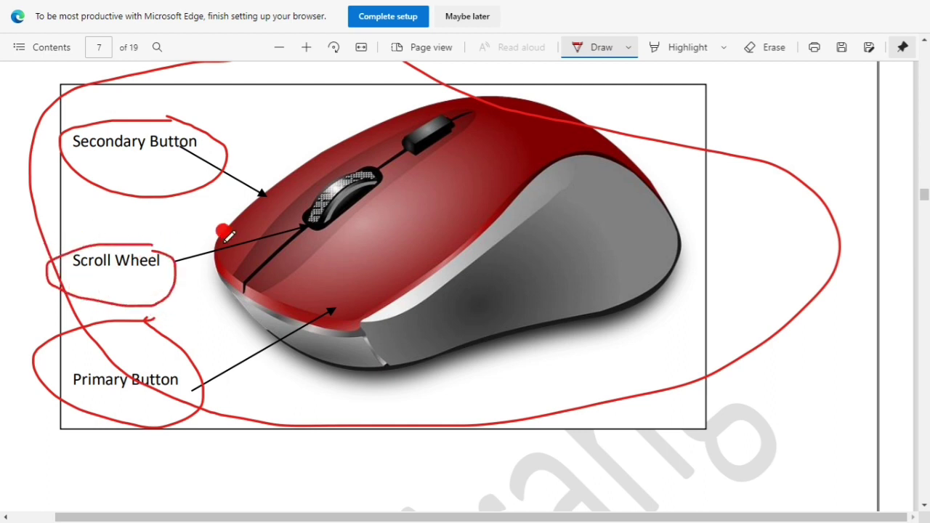
- Circle the scroll wheel in the mouse picture in red and draw a red tick on its primary button
{"action": "mouse_move", "coordinate": [328, 158]}
{"action": "left_mouse_down"}
{"action": "mouse_move", "coordinate": [332, 231]}
{"action": "mouse_move", "coordinate": [371, 169]}
{"action": "mouse_move", "coordinate": [342, 166]}
{"action": "left_mouse_up"}
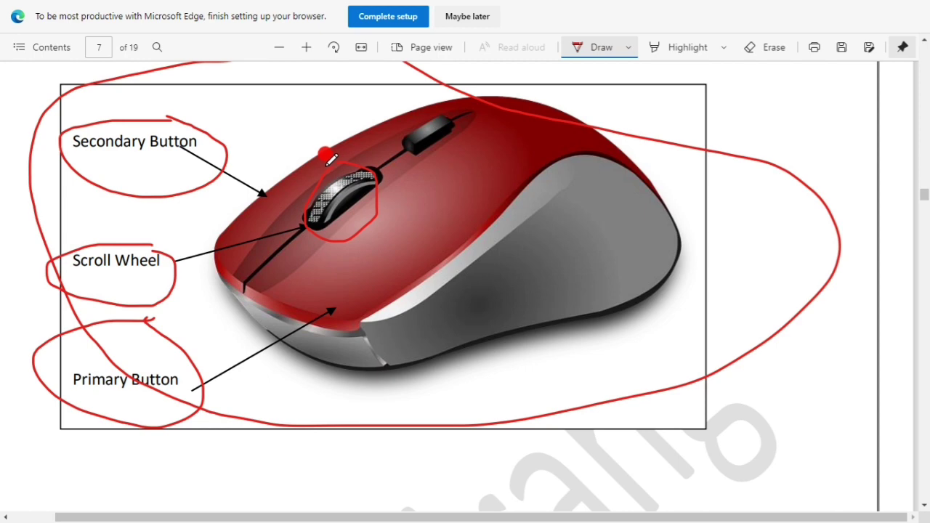
{"action": "scroll", "coordinate": [326, 159], "scroll_direction": "down", "scroll_amount": 3}
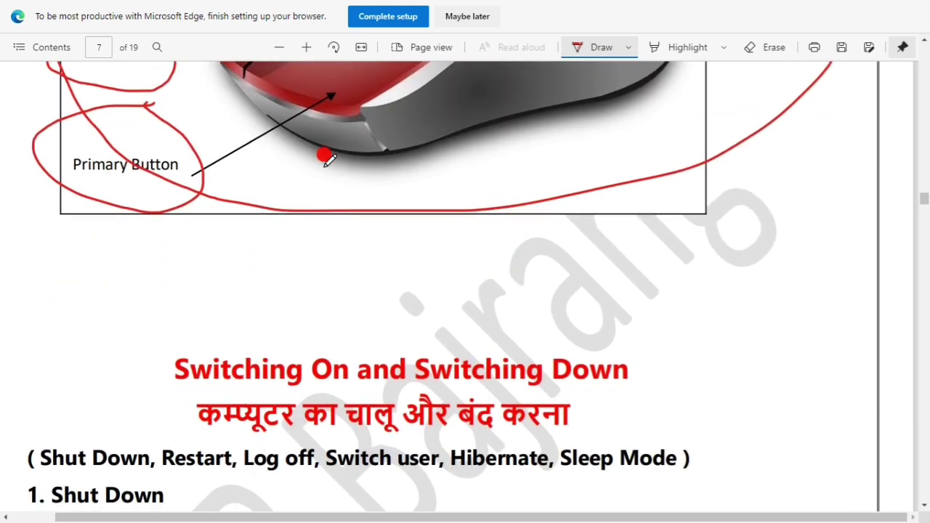
{"action": "scroll", "coordinate": [327, 158], "scroll_direction": "up", "scroll_amount": 3}
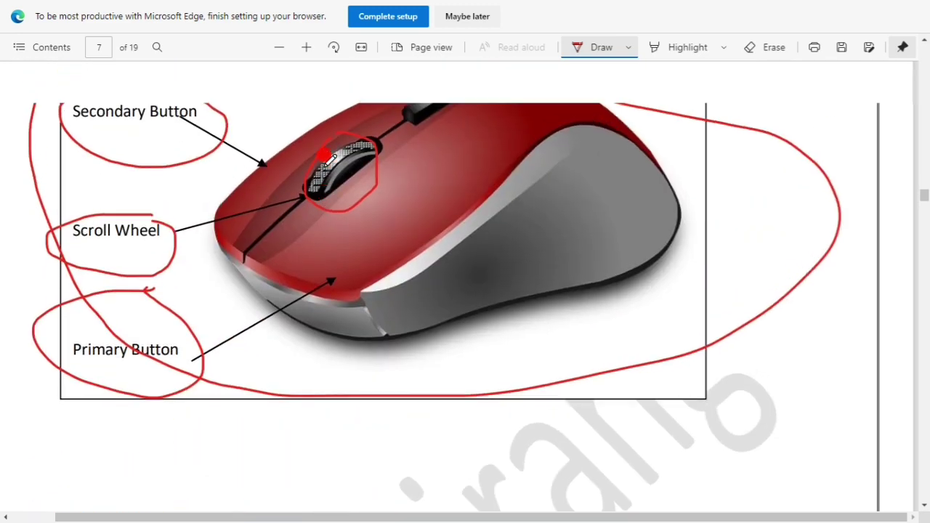
{"action": "scroll", "coordinate": [334, 171], "scroll_direction": "up", "scroll_amount": 1}
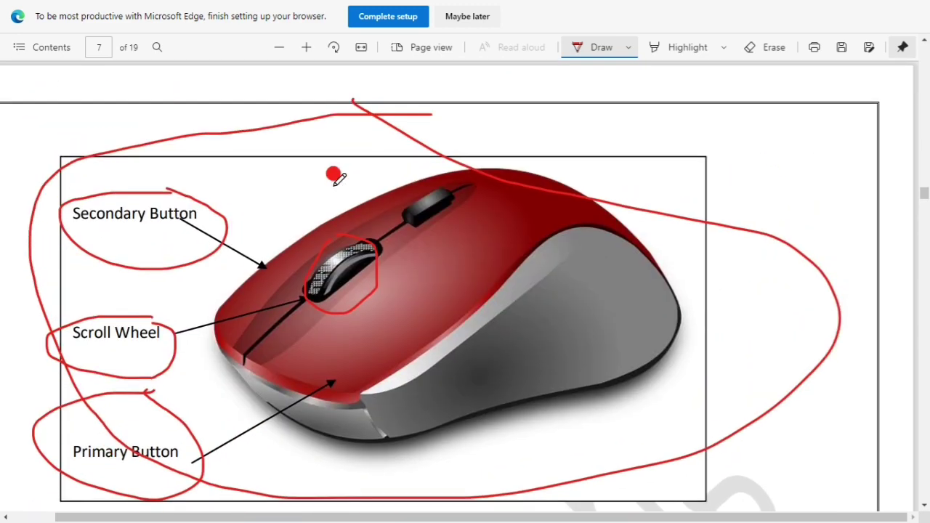
{"action": "mouse_move", "coordinate": [888, 5]}
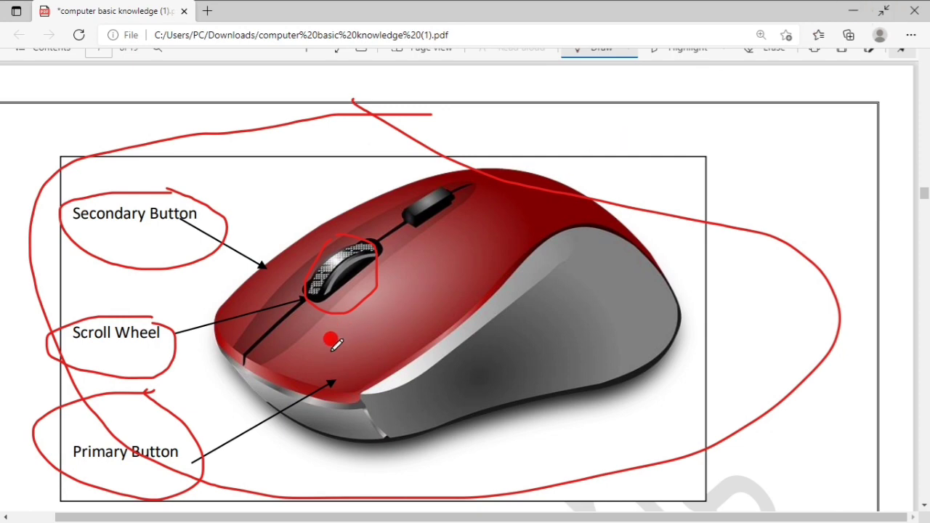
{"action": "left_click_drag", "start_coordinate": [321, 352], "coordinate": [435, 326]}
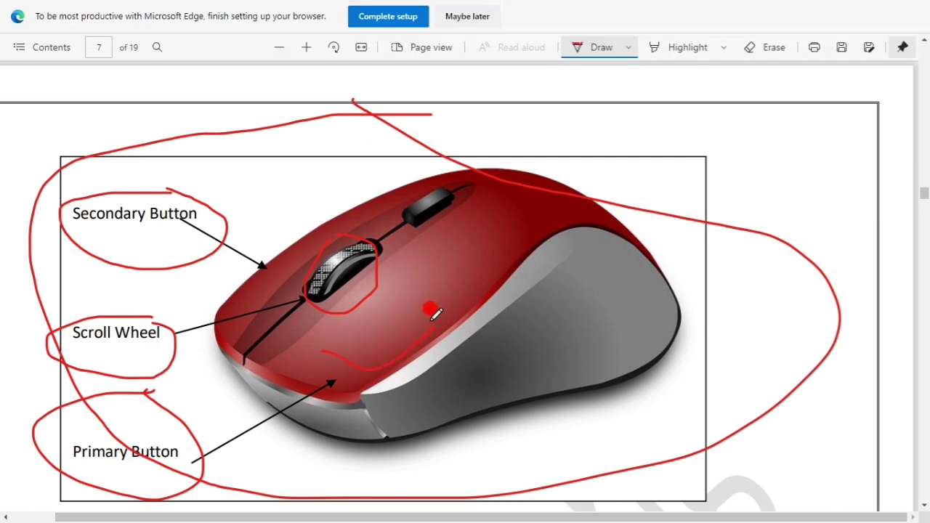
- Draw a red open frame along the top and both sides of the "Switching On and Switching Down" heading
{"action": "scroll", "coordinate": [429, 312], "scroll_direction": "down", "scroll_amount": 5}
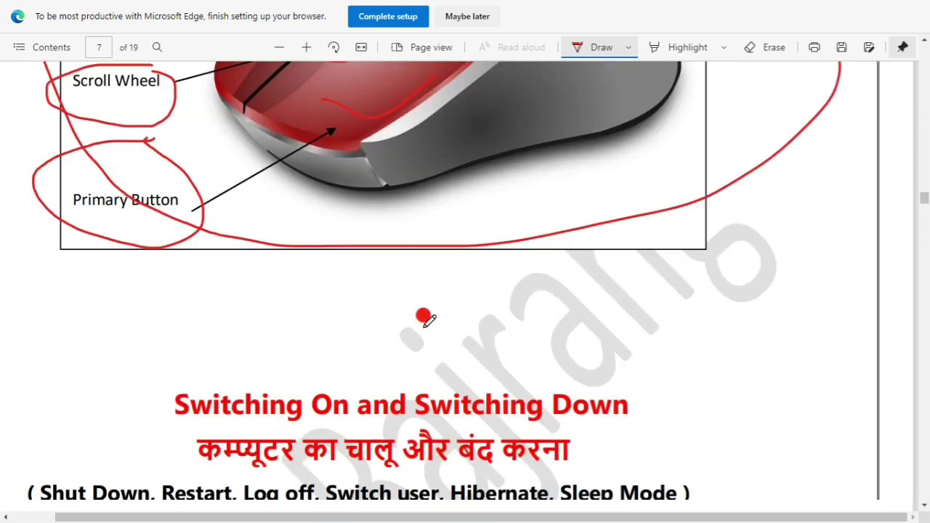
{"action": "scroll", "coordinate": [425, 317], "scroll_direction": "down", "scroll_amount": 1}
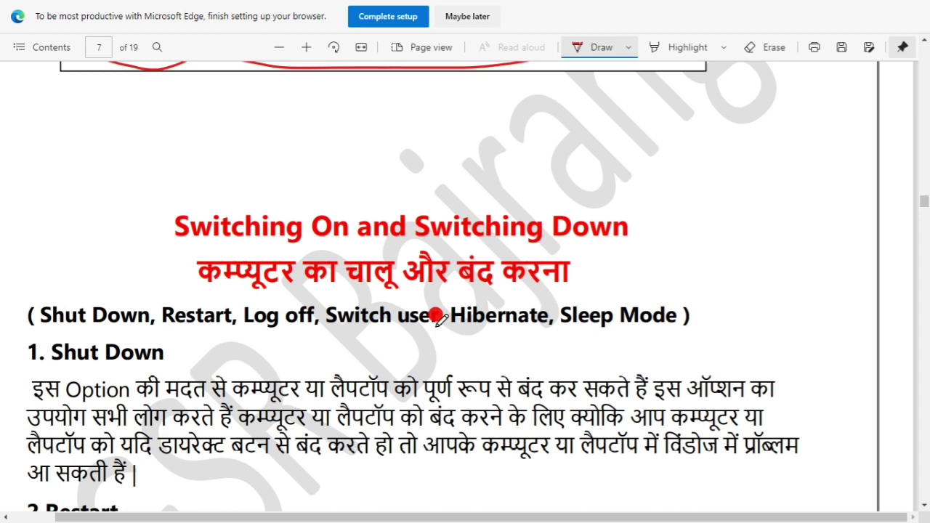
{"action": "scroll", "coordinate": [435, 314], "scroll_direction": "down", "scroll_amount": 1}
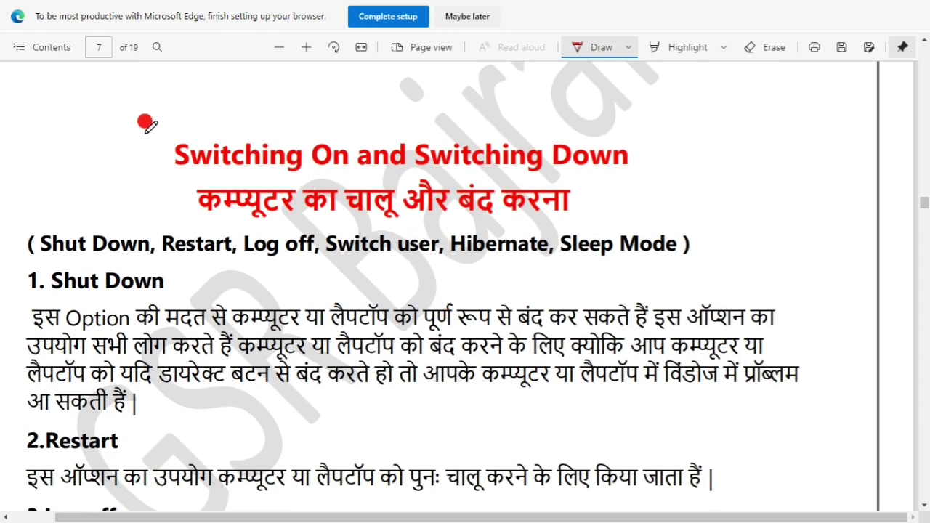
{"action": "left_click_drag", "start_coordinate": [145, 133], "coordinate": [169, 196]}
{"action": "mouse_move", "coordinate": [145, 124]}
{"action": "left_mouse_down"}
{"action": "mouse_move", "coordinate": [390, 125]}
{"action": "mouse_move", "coordinate": [614, 109]}
{"action": "mouse_move", "coordinate": [674, 191]}
{"action": "left_mouse_up"}
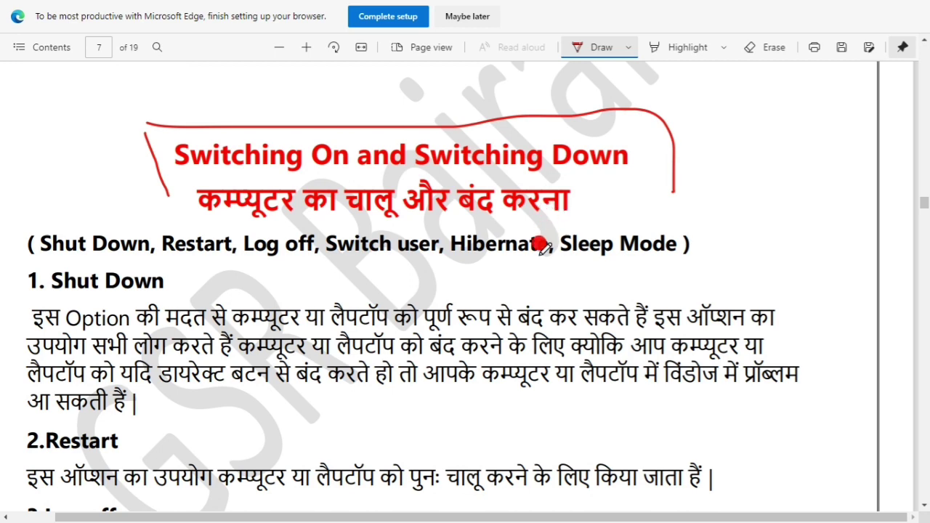
- Draw red ticks at the ends of the Shut Down, Restart, Log off and Switch user headings
{"action": "scroll", "coordinate": [543, 247], "scroll_direction": "down", "scroll_amount": 1}
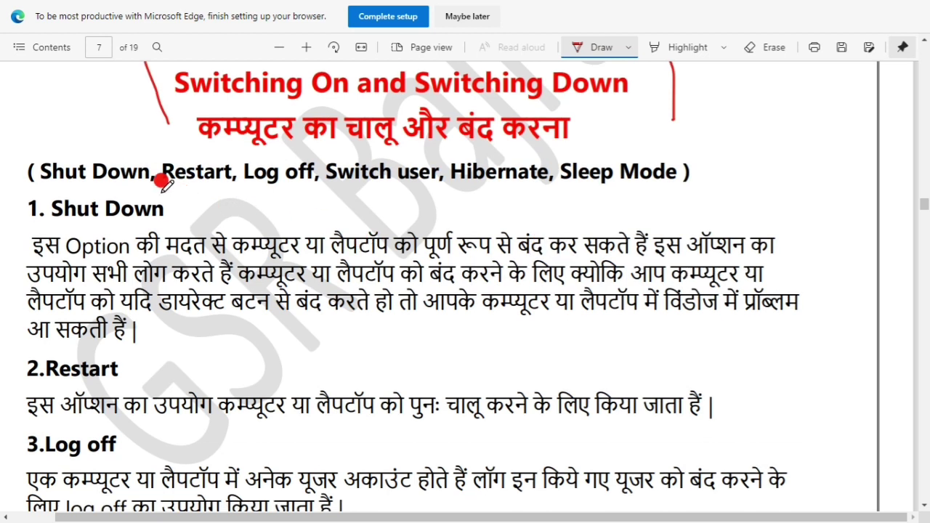
{"action": "left_click_drag", "start_coordinate": [161, 219], "coordinate": [227, 195]}
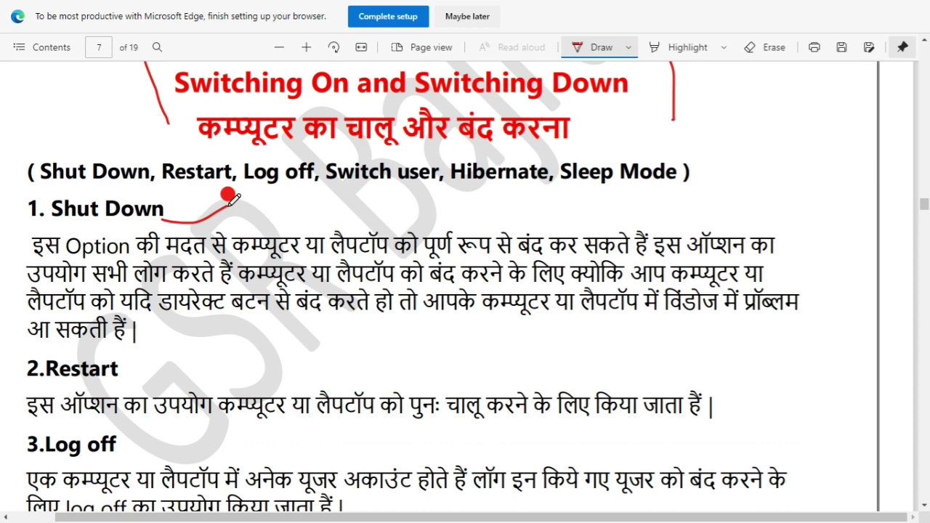
{"action": "left_click_drag", "start_coordinate": [119, 379], "coordinate": [171, 362]}
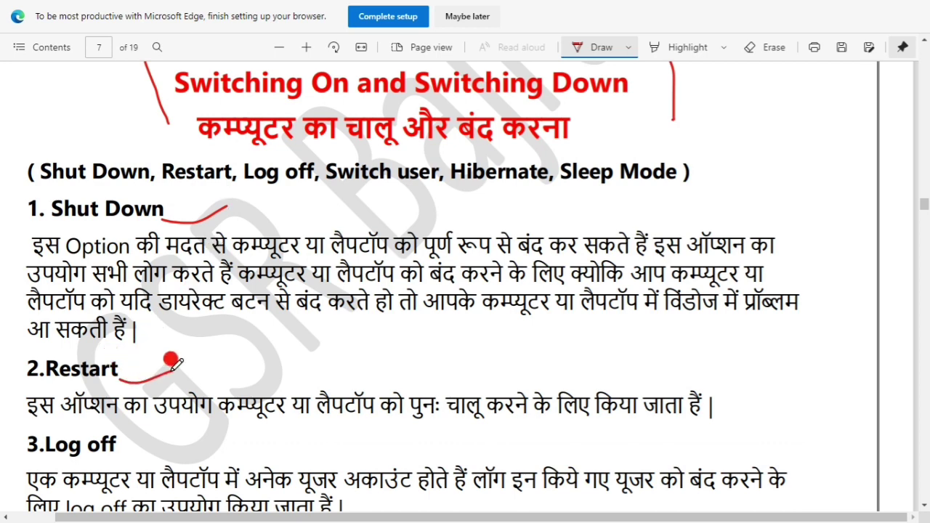
{"action": "scroll", "coordinate": [231, 333], "scroll_direction": "down", "scroll_amount": 3}
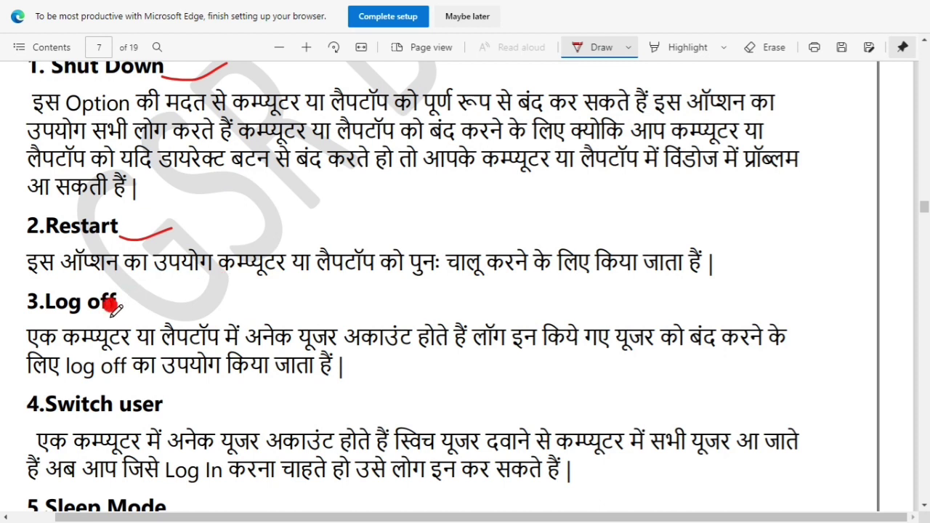
{"action": "left_click_drag", "start_coordinate": [110, 319], "coordinate": [175, 303]}
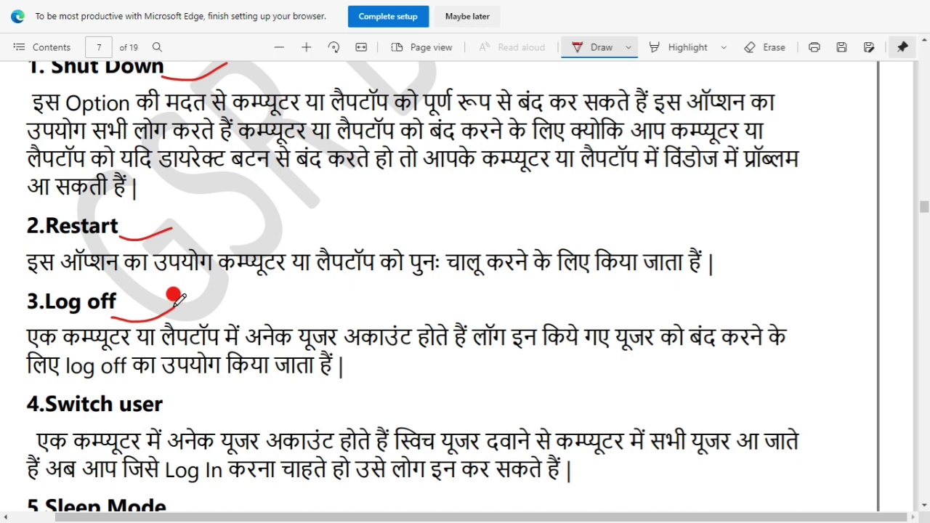
{"action": "left_click_drag", "start_coordinate": [158, 419], "coordinate": [196, 407]}
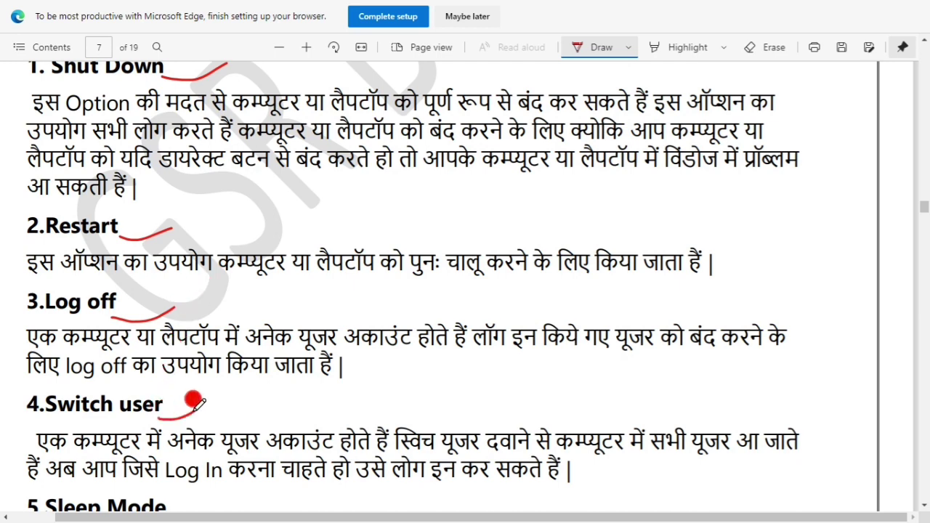
- Underline the Sleep Mode heading in red and draw a red tick below its description on page 8
{"action": "scroll", "coordinate": [195, 401], "scroll_direction": "down", "scroll_amount": 2}
{"action": "scroll", "coordinate": [140, 314], "scroll_direction": "down", "scroll_amount": 1}
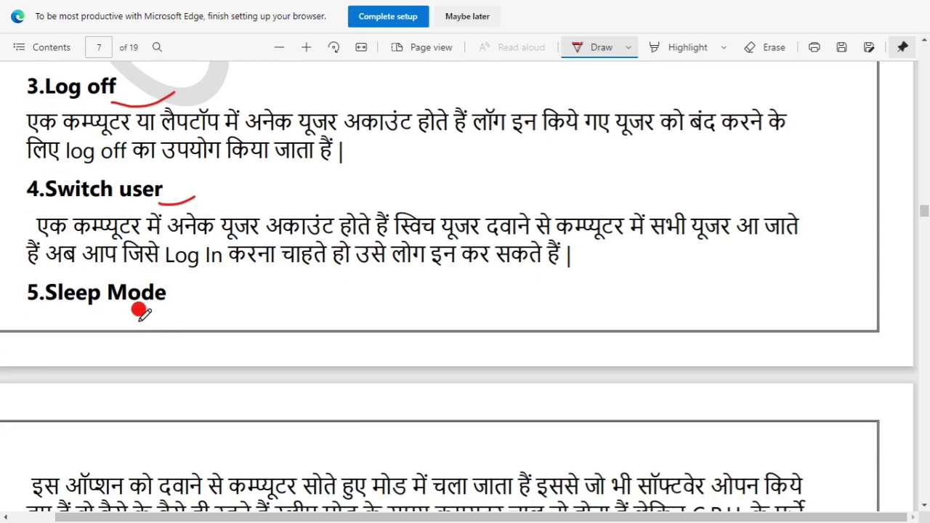
{"action": "left_click_drag", "start_coordinate": [32, 319], "coordinate": [175, 325]}
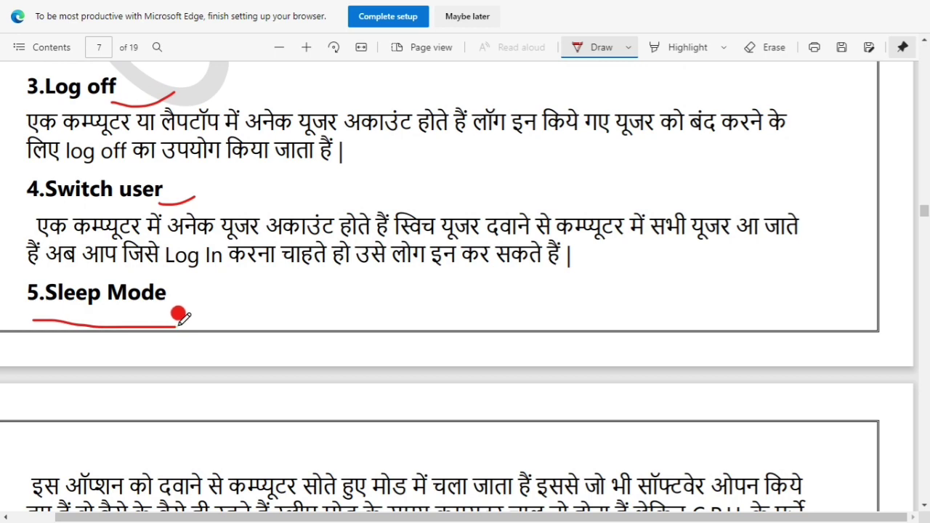
{"action": "scroll", "coordinate": [138, 330], "scroll_direction": "down", "scroll_amount": 3}
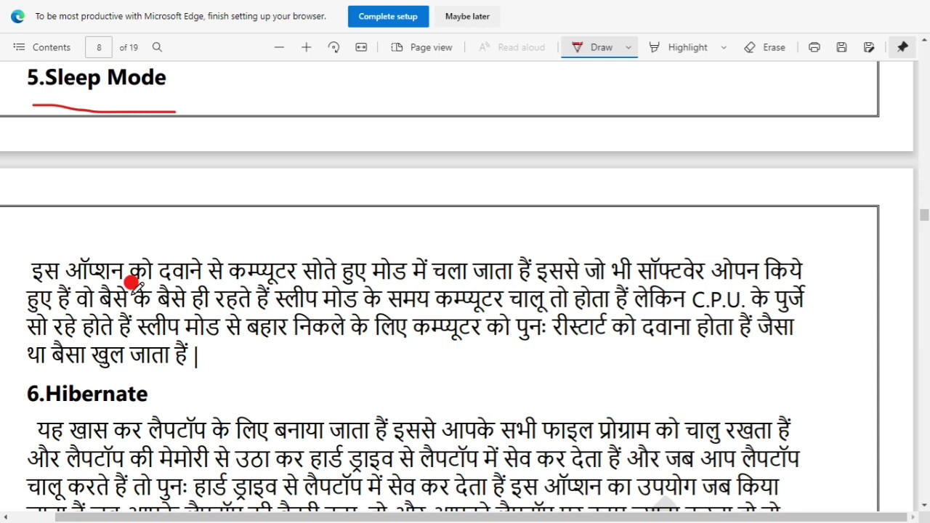
{"action": "scroll", "coordinate": [103, 293], "scroll_direction": "down", "scroll_amount": 2}
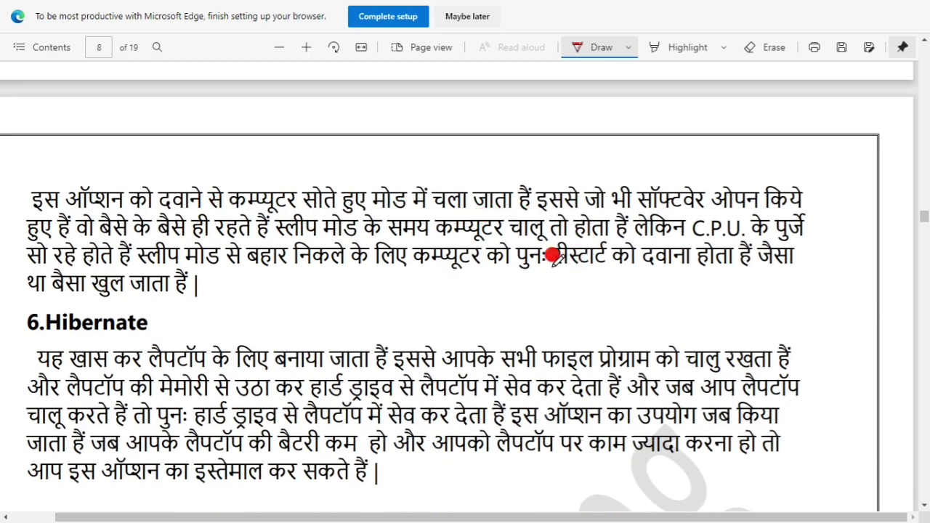
{"action": "mouse_move", "coordinate": [276, 286]}
{"action": "left_mouse_down"}
{"action": "mouse_move", "coordinate": [298, 289]}
{"action": "mouse_move", "coordinate": [356, 257]}
{"action": "left_mouse_up"}
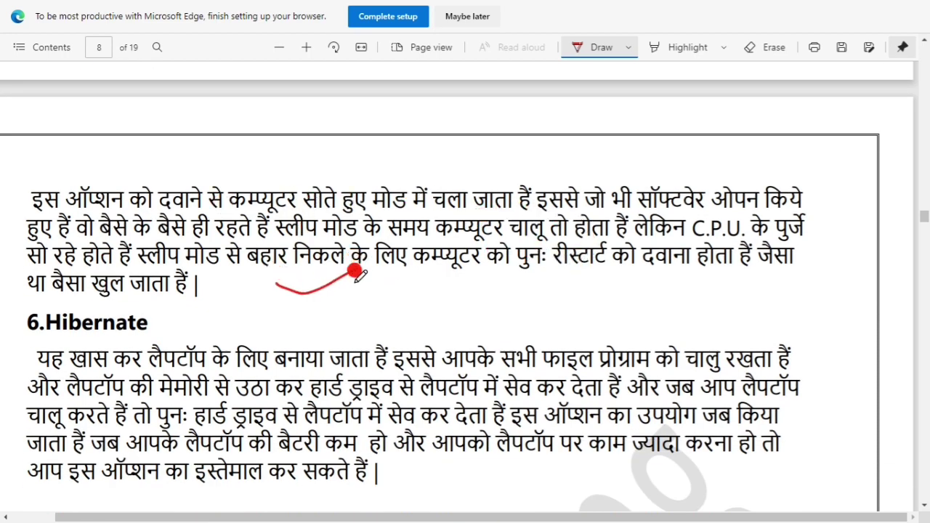
- Draw a red tick at the end of the Hibernate heading on page 8
{"action": "scroll", "coordinate": [356, 268], "scroll_direction": "down", "scroll_amount": 6}
{"action": "scroll", "coordinate": [246, 271], "scroll_direction": "up", "scroll_amount": 3}
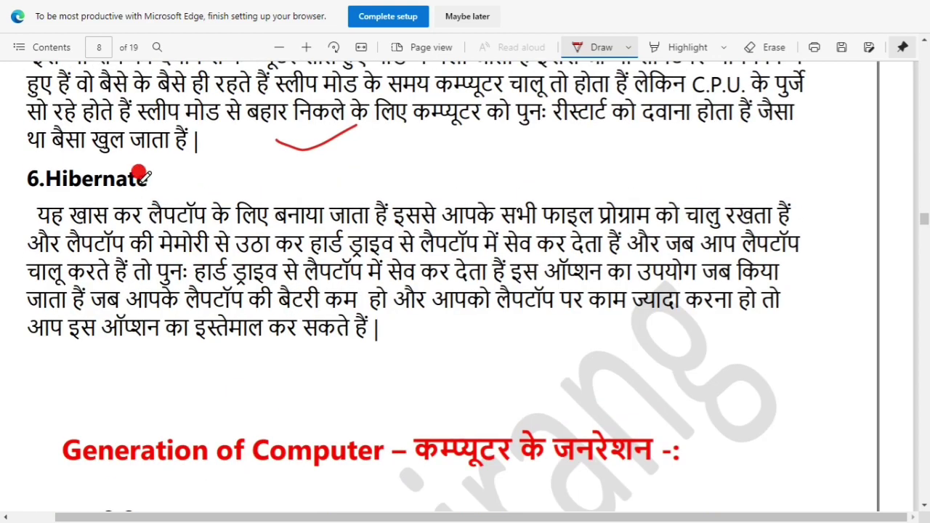
{"action": "left_click_drag", "start_coordinate": [138, 195], "coordinate": [251, 151]}
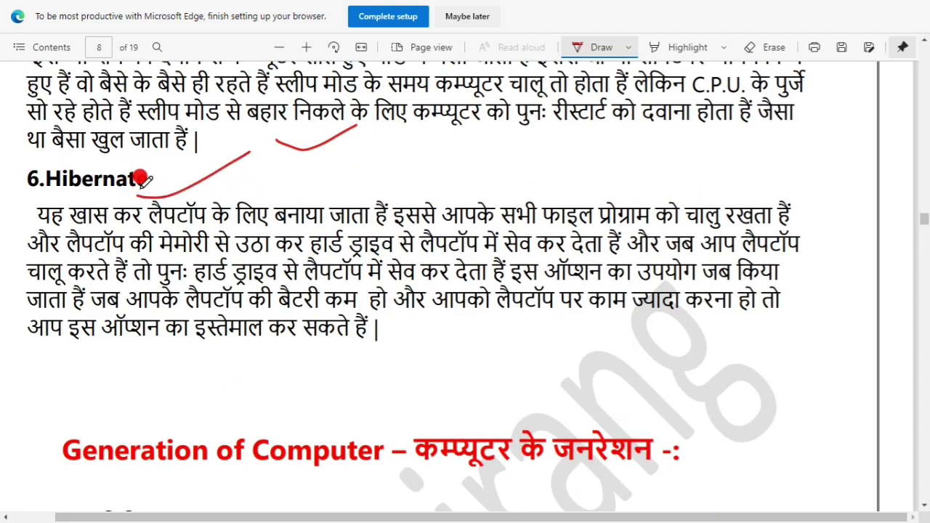
- Minimize the PDF notes to return to the desktop, and refresh the desktop
{"action": "scroll", "coordinate": [209, 247], "scroll_direction": "up", "scroll_amount": 10}
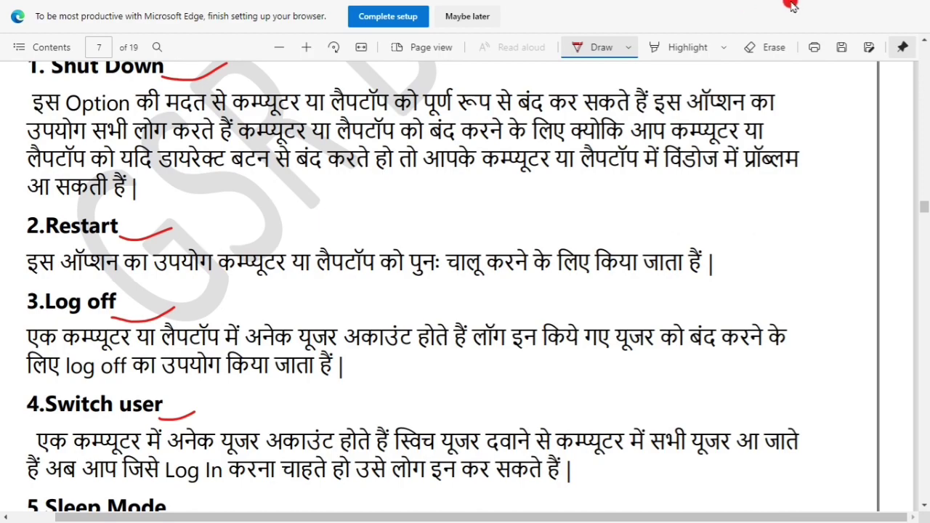
{"action": "left_click", "coordinate": [856, 9]}
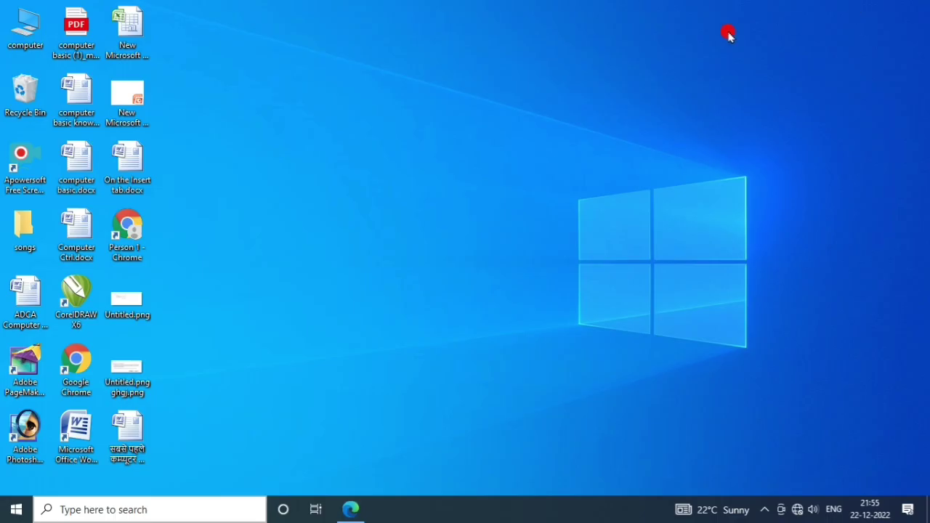
{"action": "right_click", "coordinate": [392, 114]}
{"action": "left_click", "coordinate": [421, 152]}
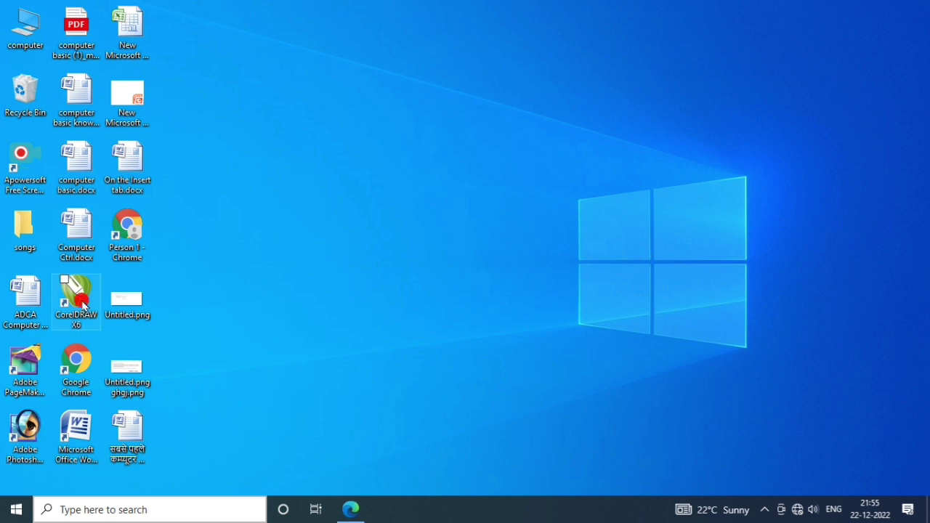
- Examine the Sleep, Shut down and Restart power options without choosing one, and refresh the desktop
{"action": "left_click", "coordinate": [14, 512]}
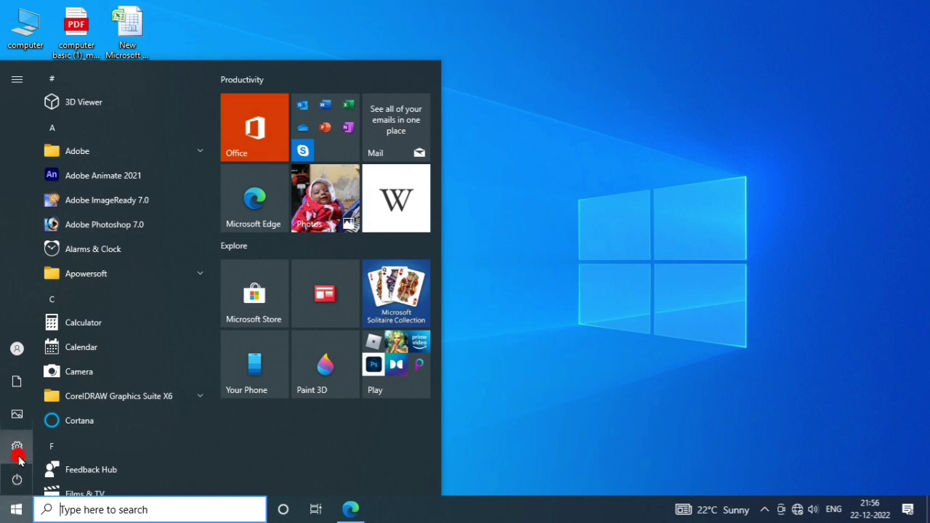
{"action": "mouse_move", "coordinate": [14, 482]}
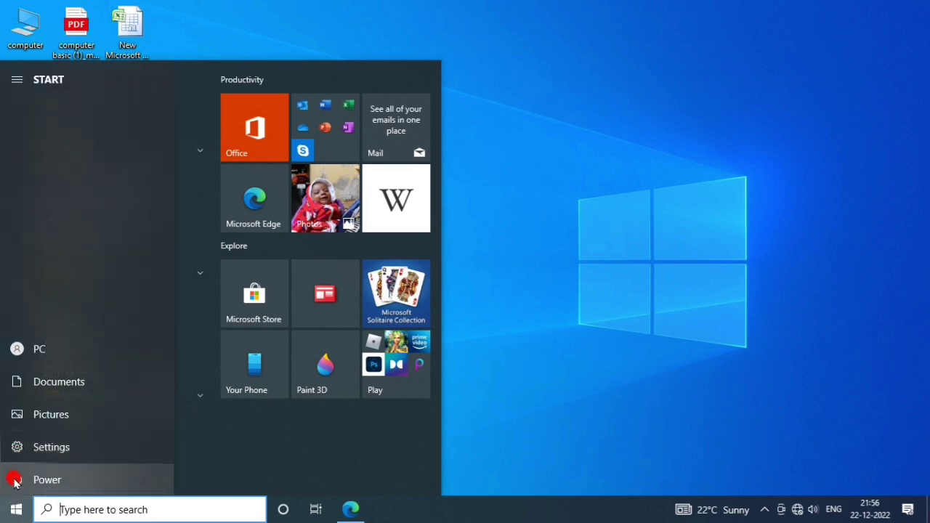
{"action": "left_click", "coordinate": [14, 482]}
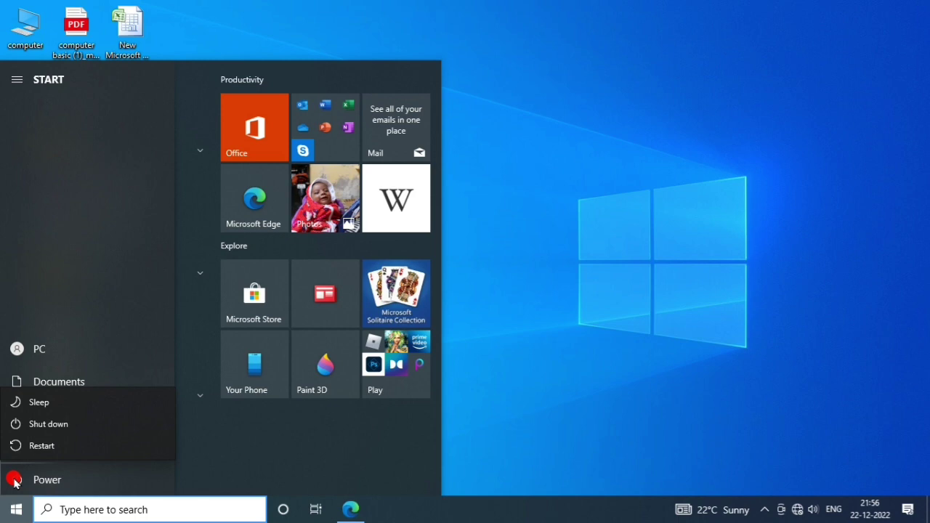
{"action": "left_click", "coordinate": [35, 446]}
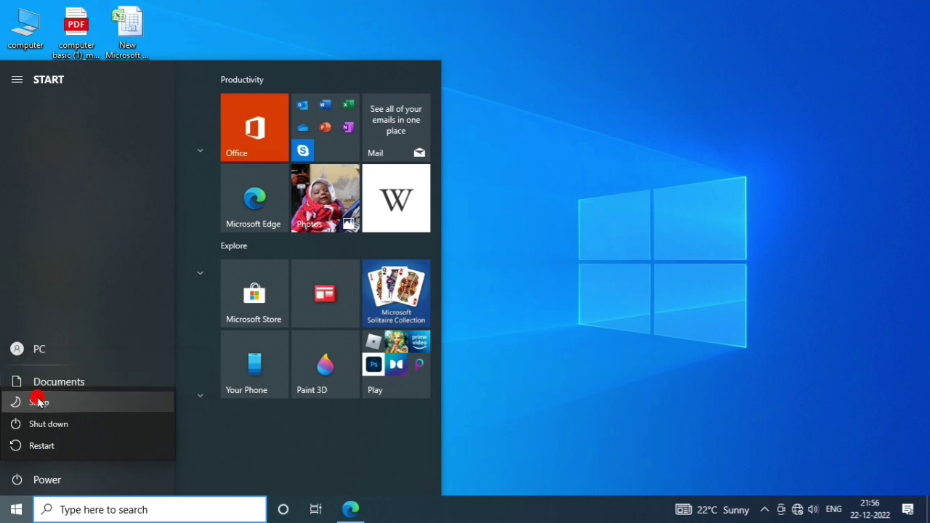
{"action": "right_click", "coordinate": [472, 109]}
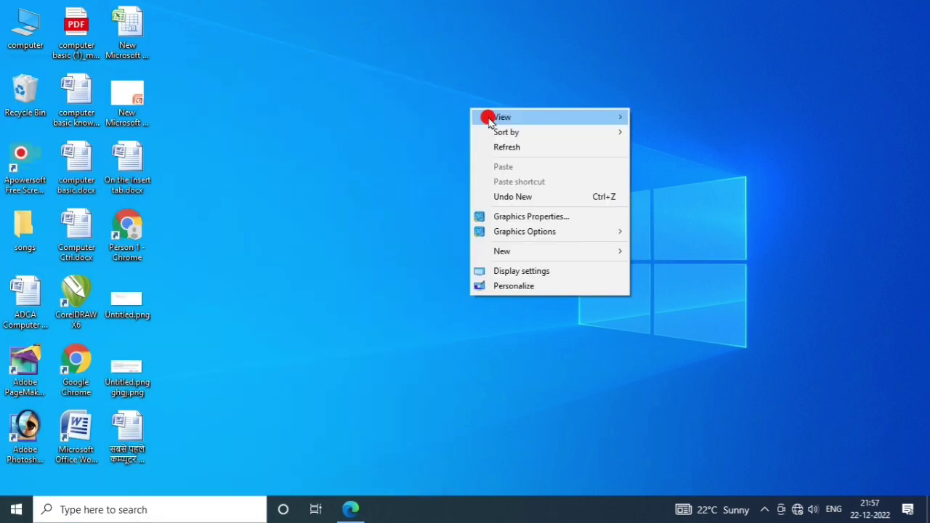
{"action": "left_click", "coordinate": [500, 146]}
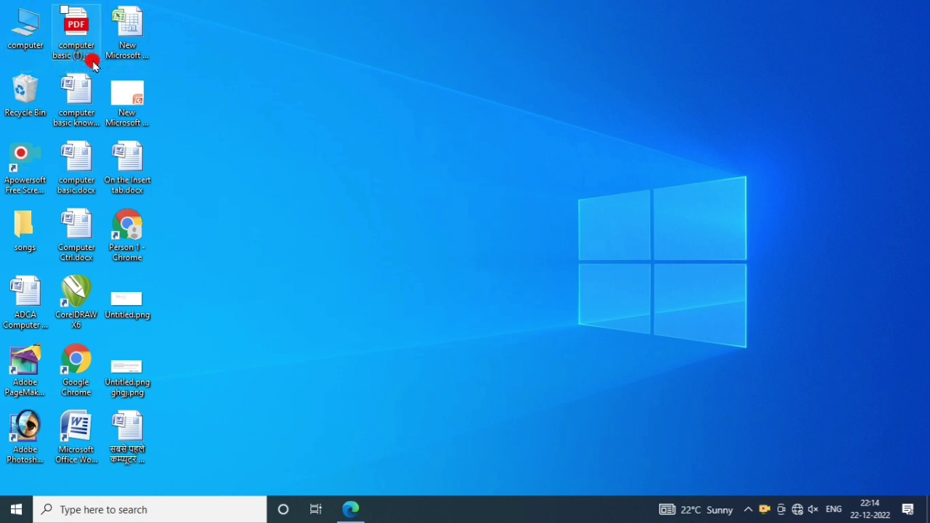
- Open and close the computer window twice from its desktop icon, the second time with the Open command, and refresh the desktop
{"action": "double_click", "coordinate": [22, 35]}
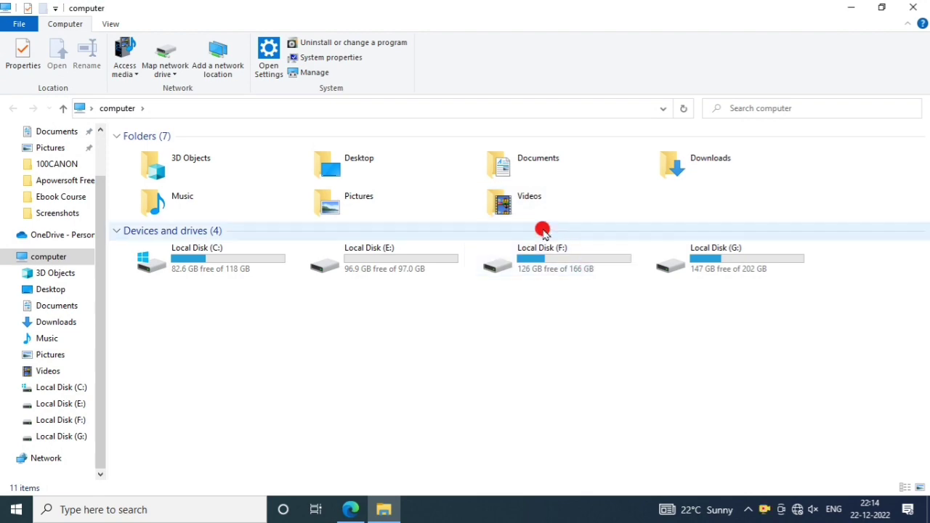
{"action": "left_click", "coordinate": [917, 7]}
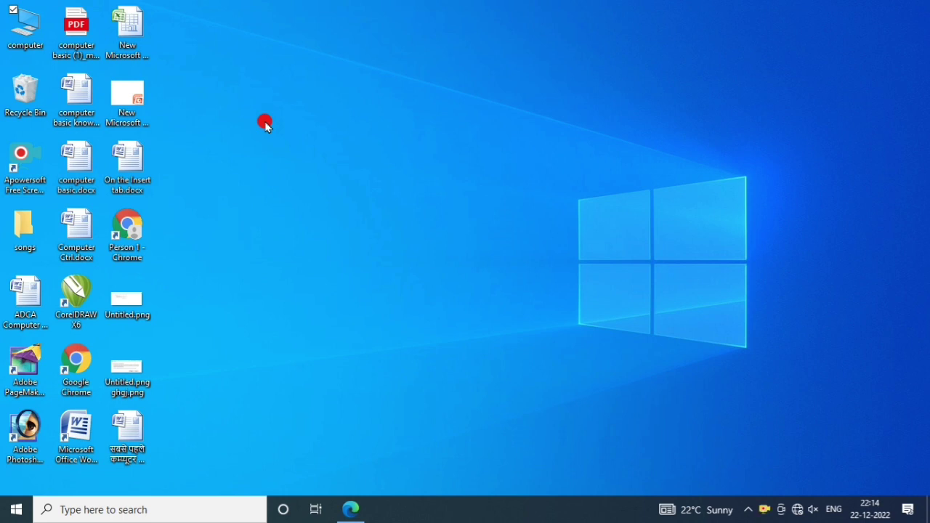
{"action": "left_click", "coordinate": [24, 34]}
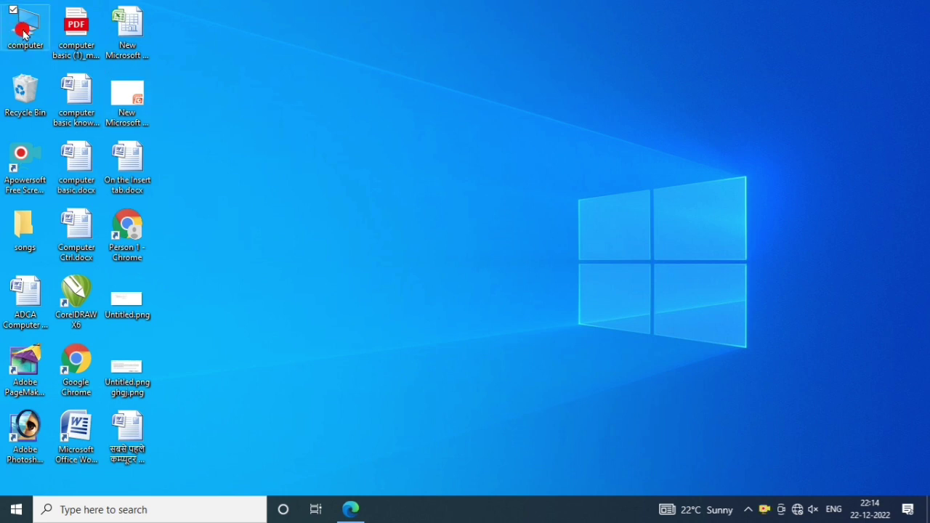
{"action": "right_click", "coordinate": [24, 34]}
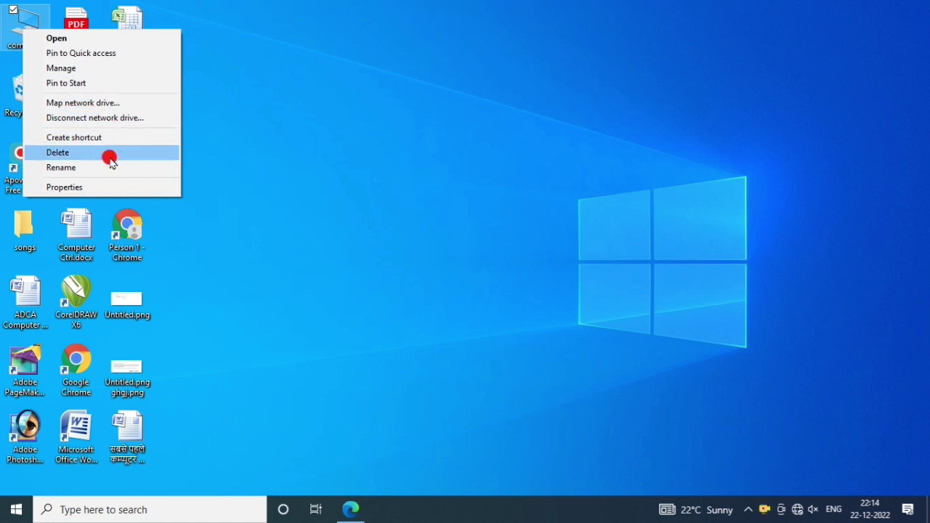
{"action": "left_click", "coordinate": [68, 41]}
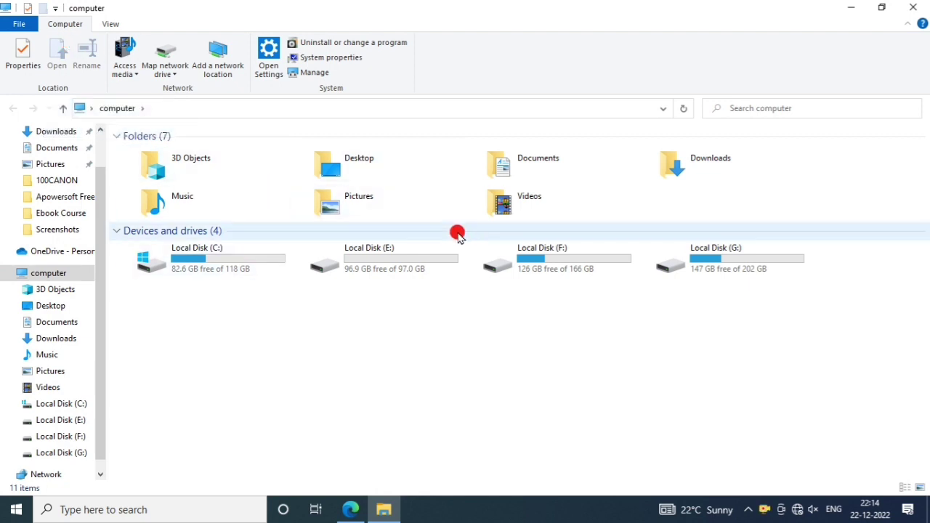
{"action": "left_click", "coordinate": [913, 7]}
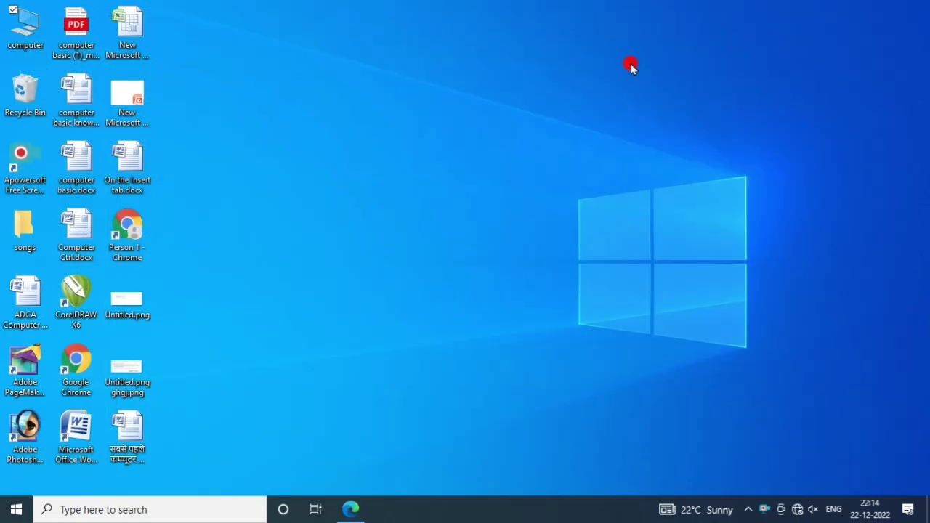
{"action": "right_click", "coordinate": [454, 99]}
{"action": "left_click", "coordinate": [492, 138]}
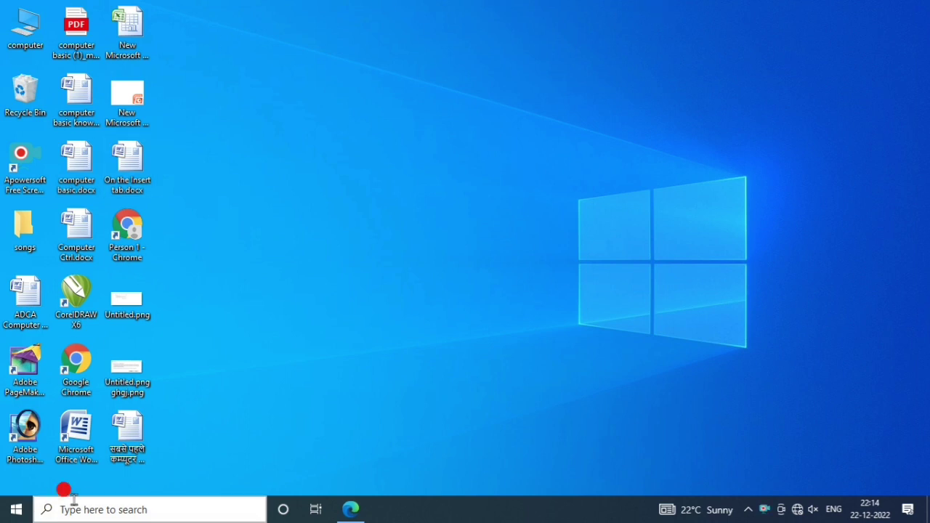
- Search Windows for "this pc", open the This PC app, and close its window
{"action": "left_click", "coordinate": [116, 510]}
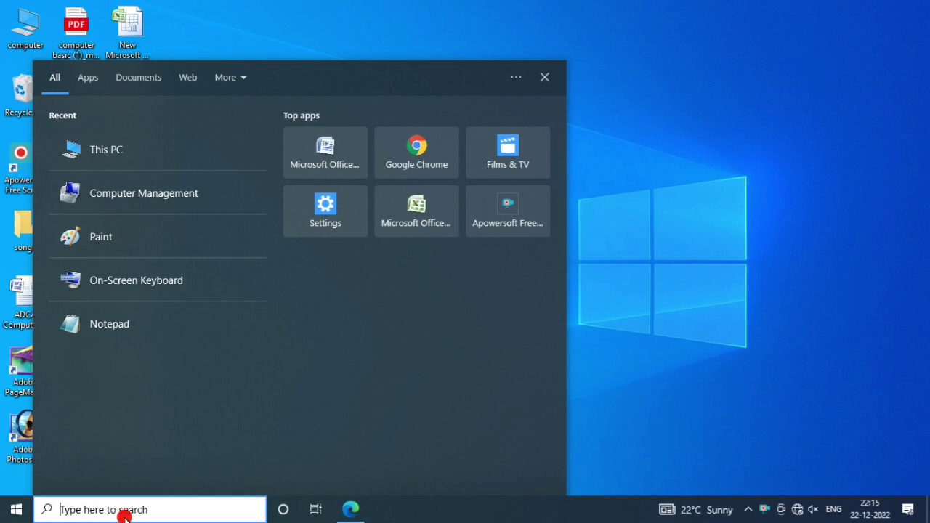
{"action": "type", "text": "t"}
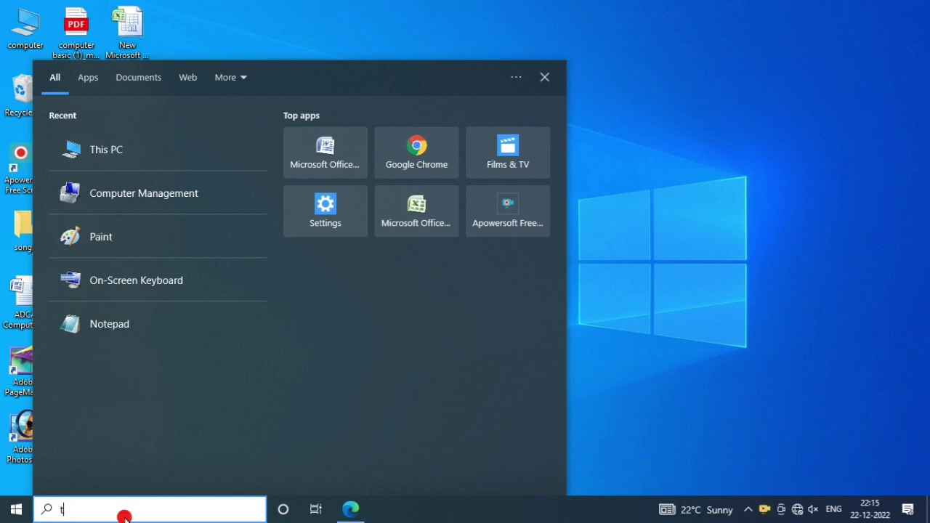
{"action": "type", "text": "his pc"}
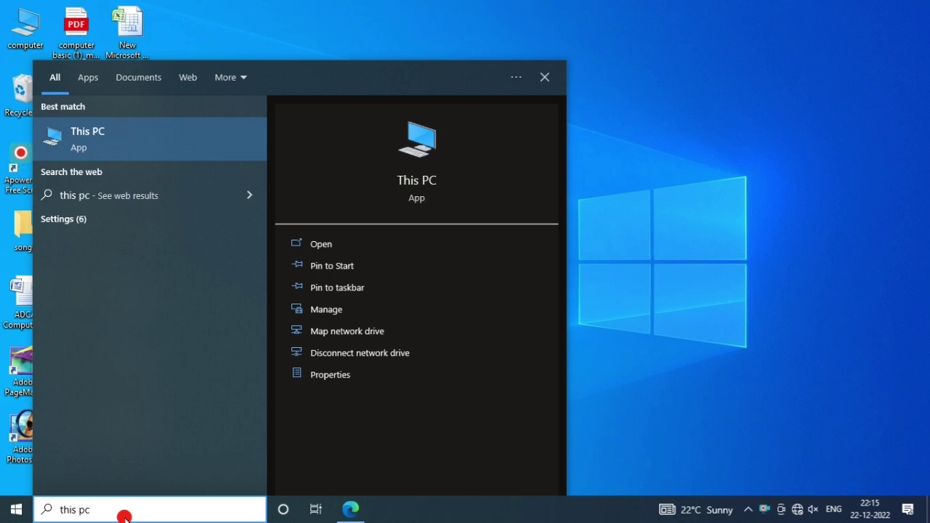
{"action": "key", "text": "Return"}
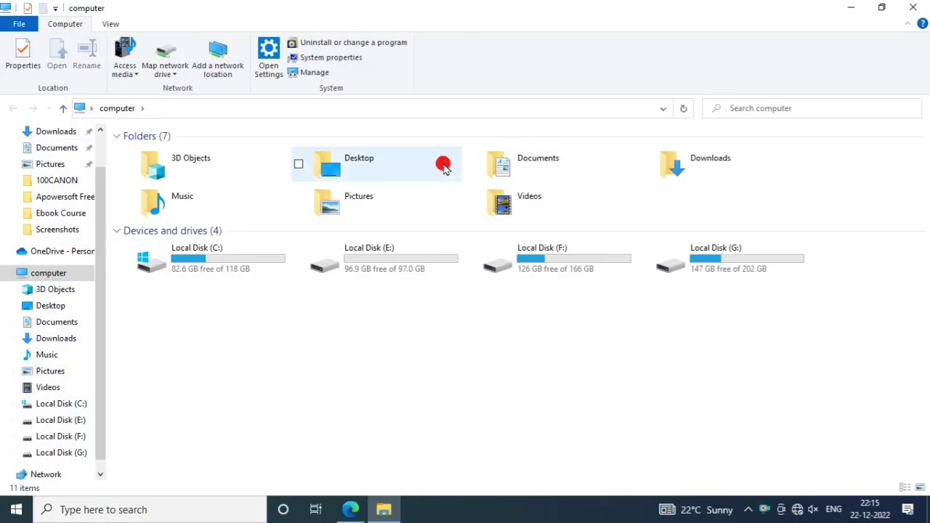
{"action": "left_click", "coordinate": [917, 6]}
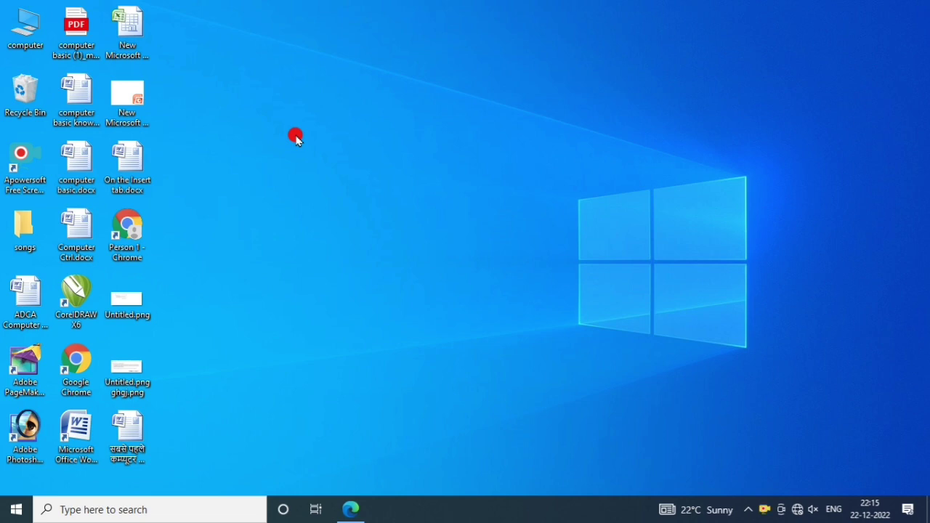
- Browse the installed programs in Start, including the expanded CorelDRAW Graphics Suite X6 folder, and refresh the desktop
{"action": "left_click", "coordinate": [15, 513]}
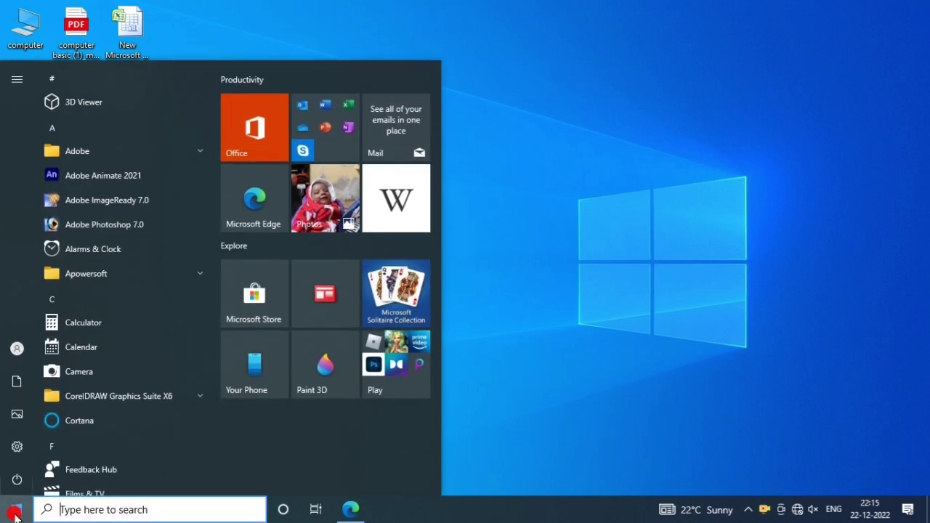
{"action": "scroll", "coordinate": [121, 360], "scroll_direction": "down", "scroll_amount": 1}
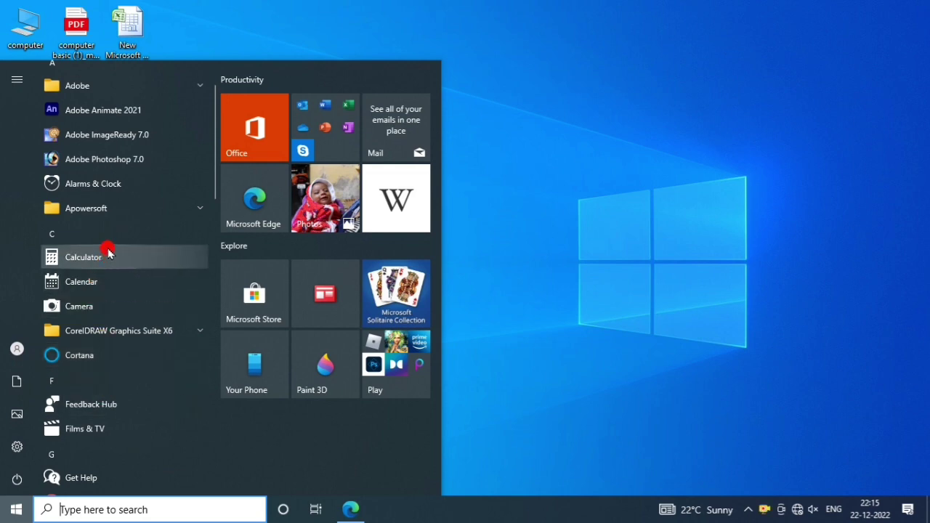
{"action": "scroll", "coordinate": [101, 349], "scroll_direction": "down", "scroll_amount": 2}
{"action": "scroll", "coordinate": [98, 360], "scroll_direction": "up", "scroll_amount": 3}
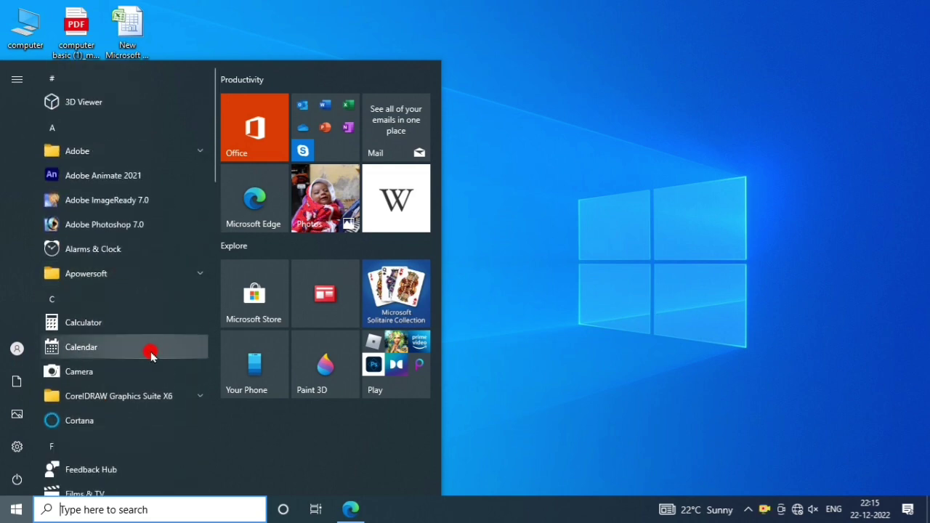
{"action": "scroll", "coordinate": [178, 399], "scroll_direction": "down", "scroll_amount": 1}
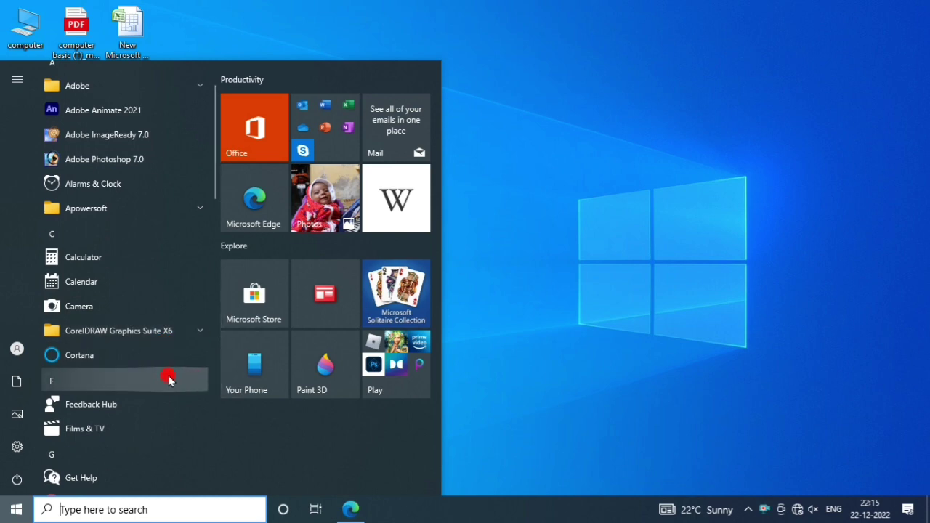
{"action": "left_click", "coordinate": [192, 330]}
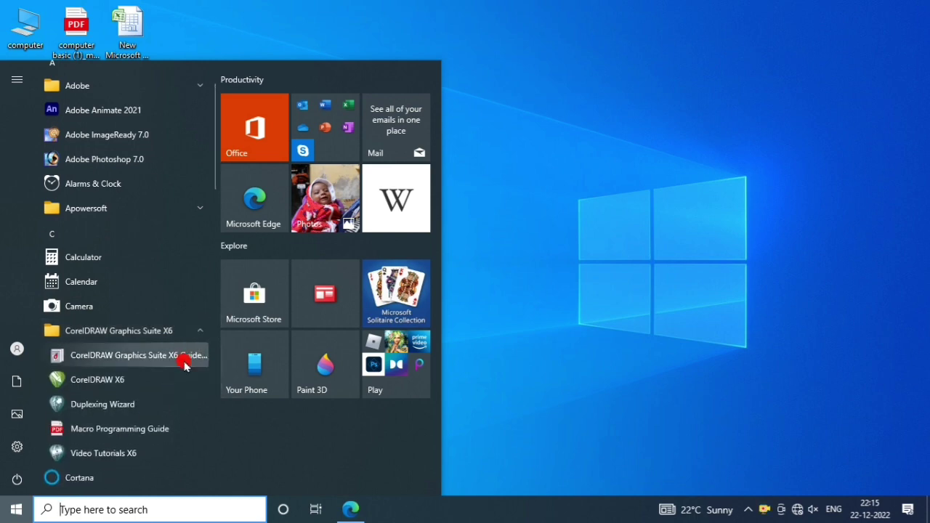
{"action": "scroll", "coordinate": [153, 356], "scroll_direction": "down", "scroll_amount": 2}
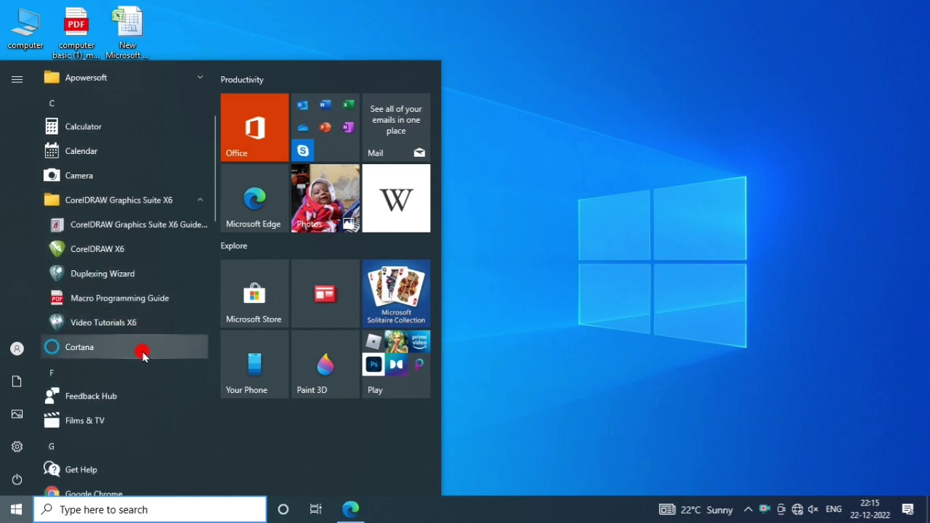
{"action": "scroll", "coordinate": [143, 361], "scroll_direction": "up", "scroll_amount": 1}
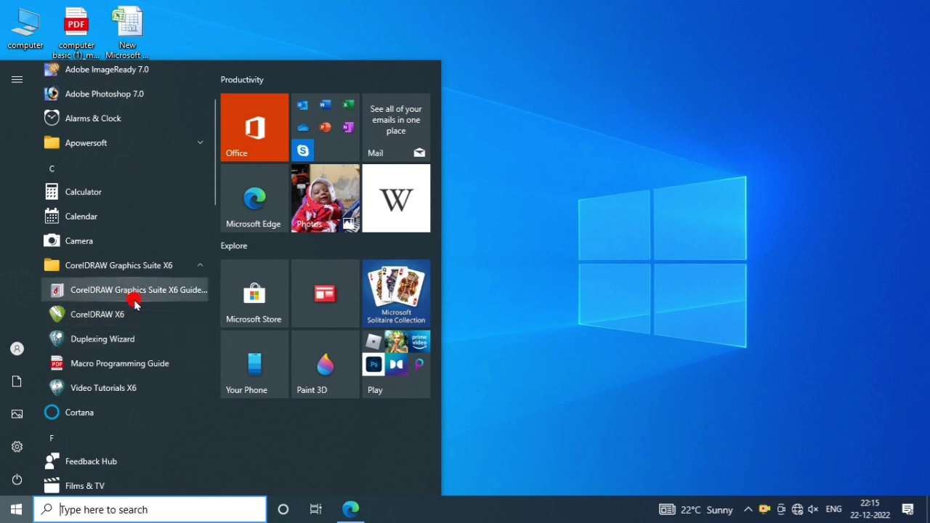
{"action": "scroll", "coordinate": [149, 320], "scroll_direction": "up", "scroll_amount": 2}
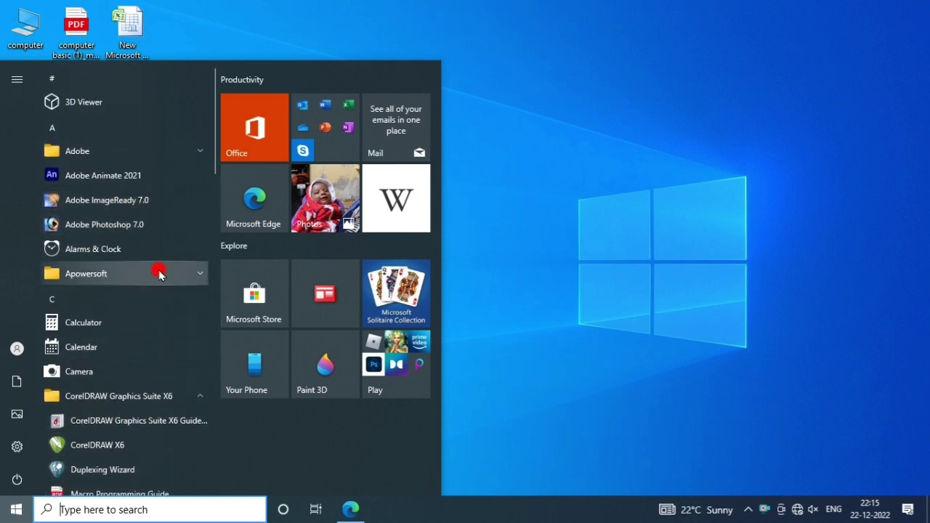
{"action": "scroll", "coordinate": [138, 342], "scroll_direction": "down", "scroll_amount": 2}
{"action": "scroll", "coordinate": [133, 352], "scroll_direction": "down", "scroll_amount": 2}
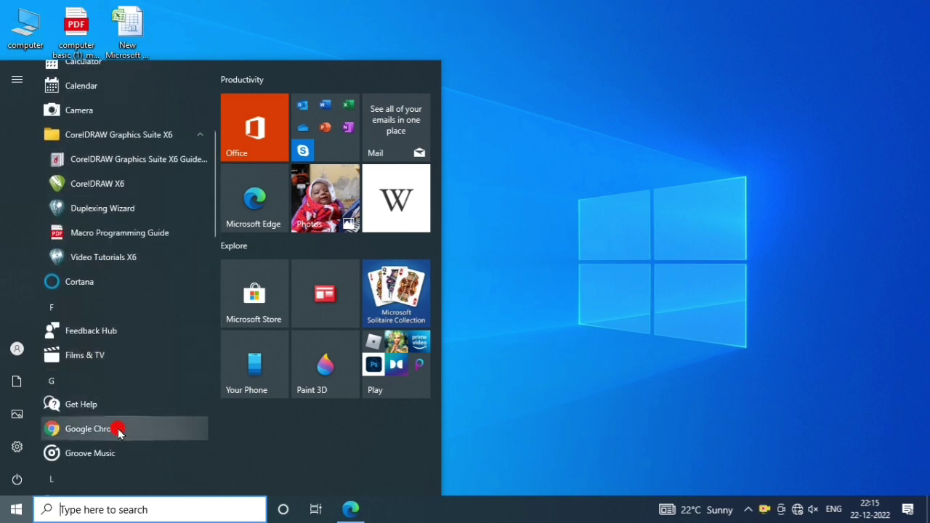
{"action": "scroll", "coordinate": [125, 447], "scroll_direction": "down", "scroll_amount": 2}
{"action": "scroll", "coordinate": [124, 440], "scroll_direction": "up", "scroll_amount": 2}
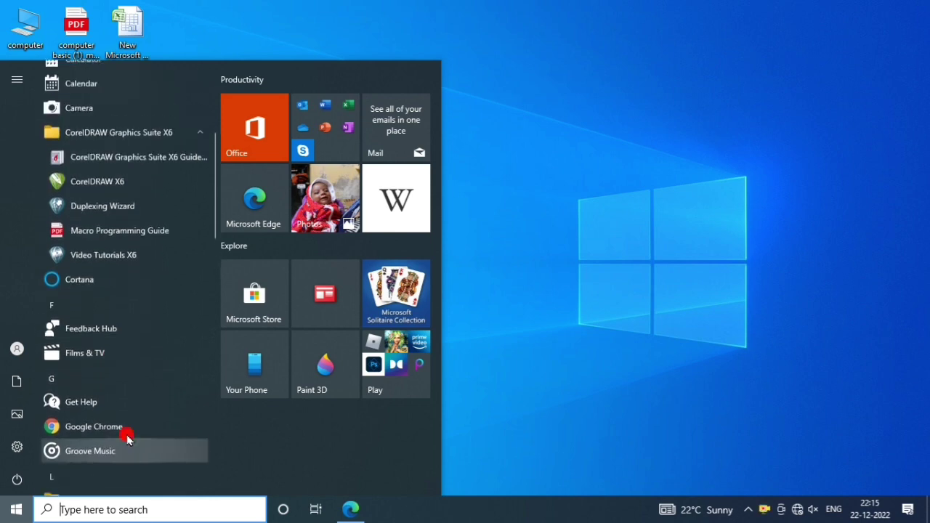
{"action": "left_click", "coordinate": [538, 240]}
{"action": "right_click", "coordinate": [358, 216]}
{"action": "left_click", "coordinate": [386, 251]}
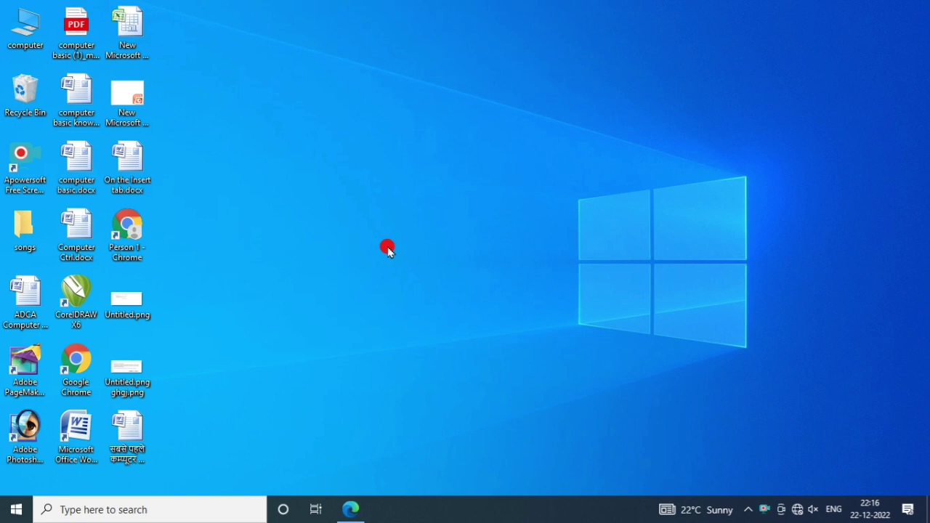
- Select the computer icon on the desktop using only the keyboard and open it
{"action": "key", "text": "Down"}
{"action": "key", "text": "Up"}
{"action": "key", "text": "Down"}
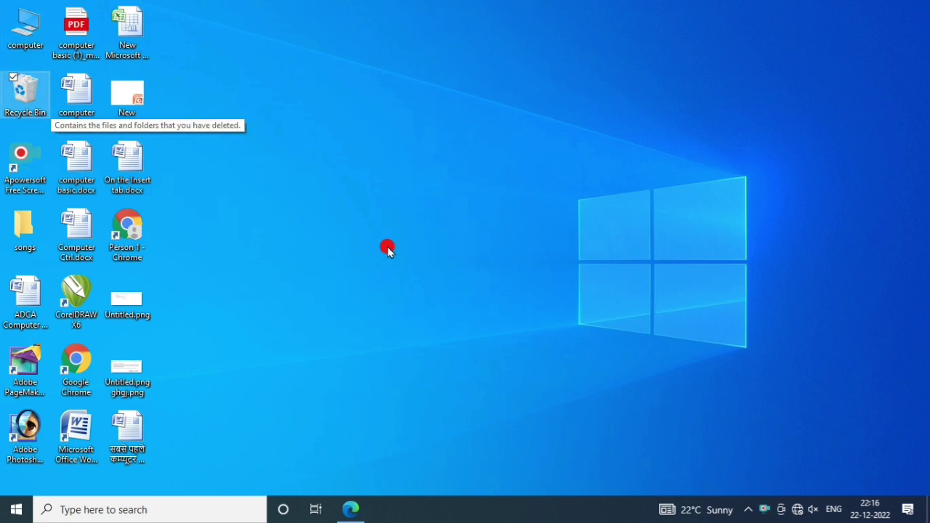
{"action": "key", "text": "Up"}
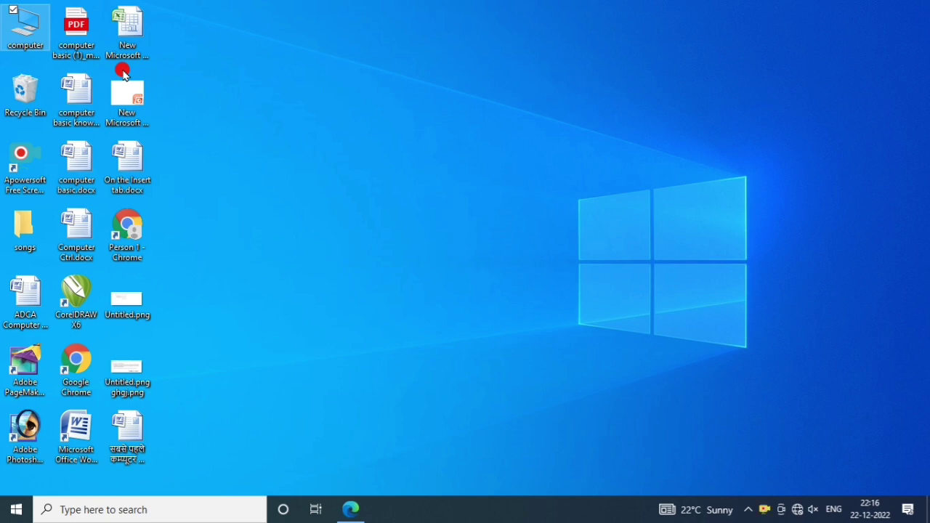
{"action": "key", "text": "Return"}
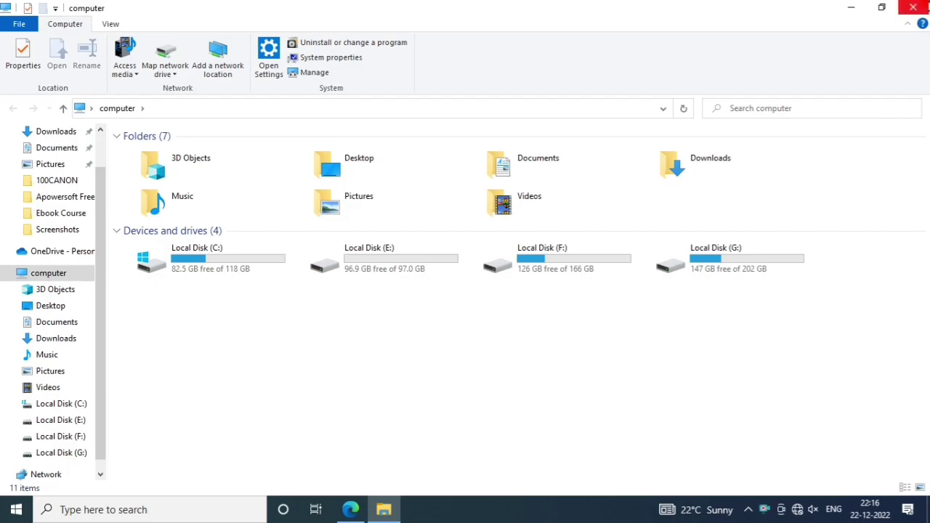
- Close the computer window, reopen it from its desktop icon, and minimize it and bring it back from the taskbar
{"action": "left_click", "coordinate": [912, 7]}
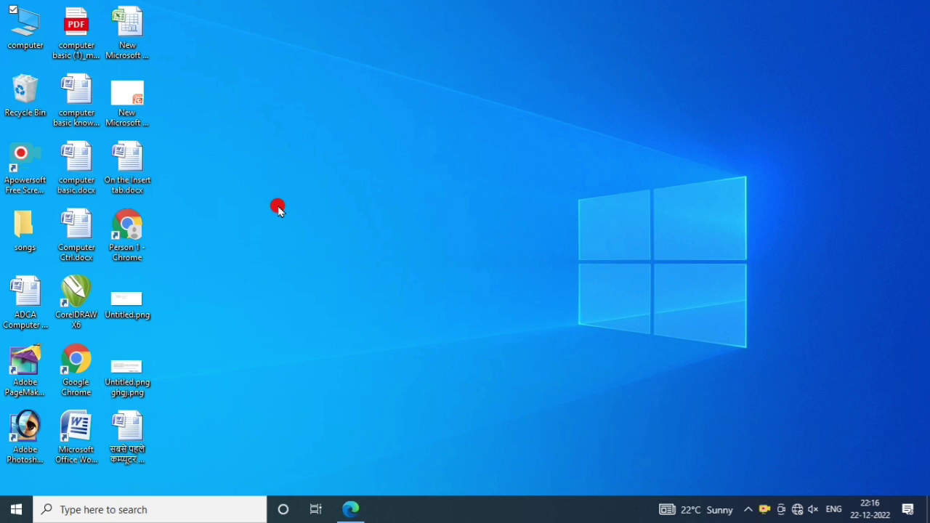
{"action": "double_click", "coordinate": [34, 38]}
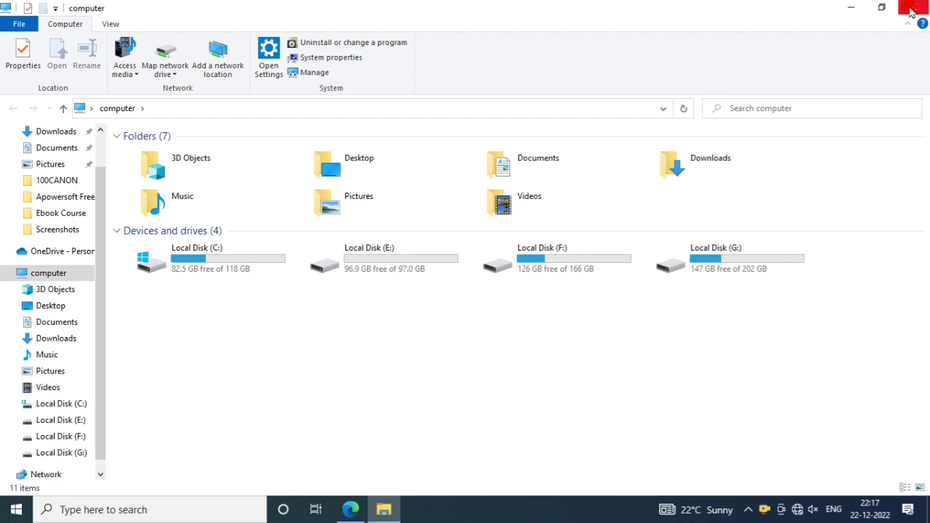
{"action": "left_click", "coordinate": [854, 6]}
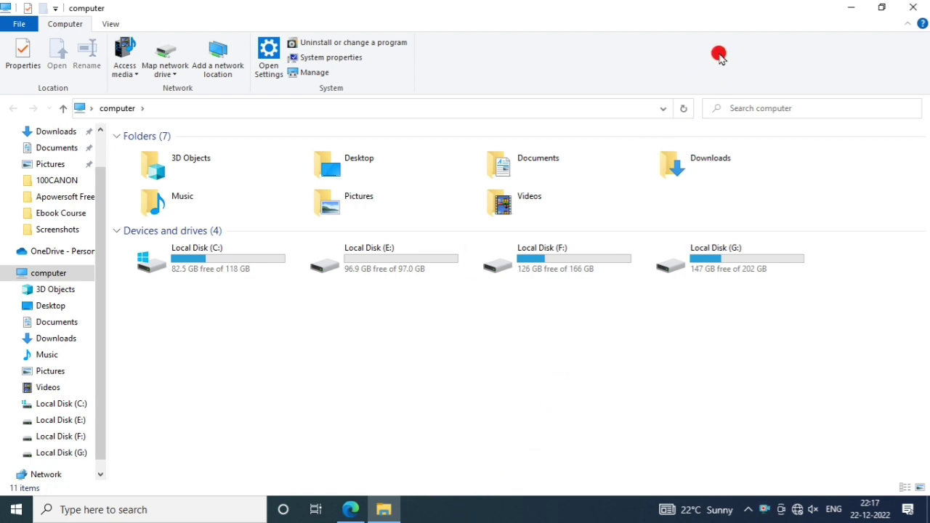
{"action": "left_click", "coordinate": [846, 8]}
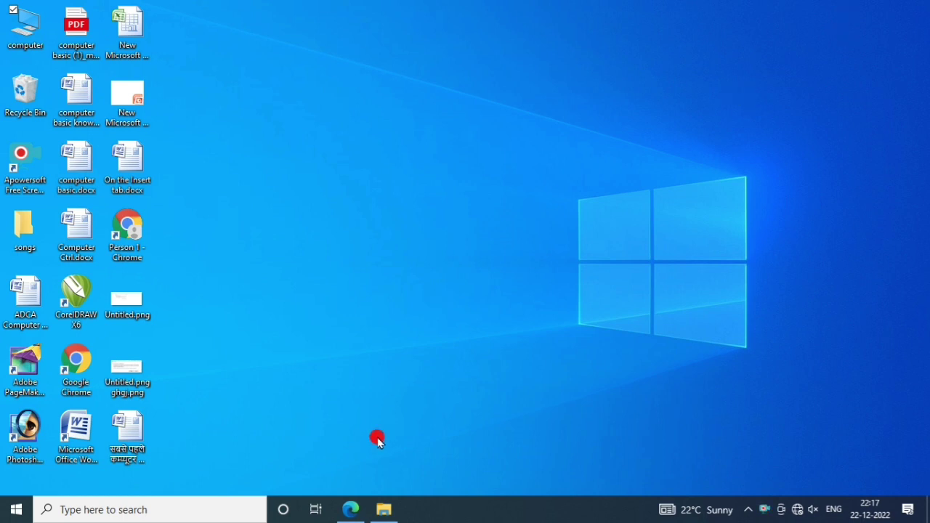
{"action": "mouse_move", "coordinate": [383, 515]}
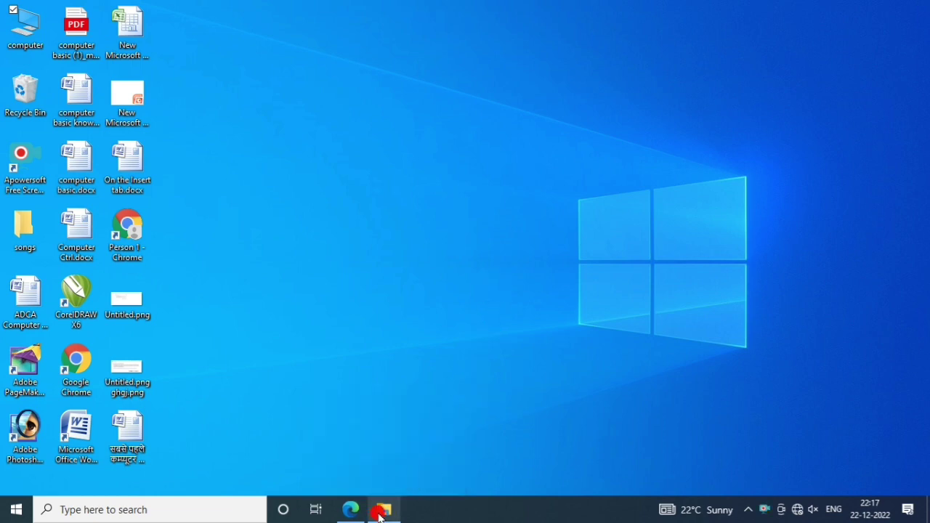
{"action": "left_click", "coordinate": [379, 514]}
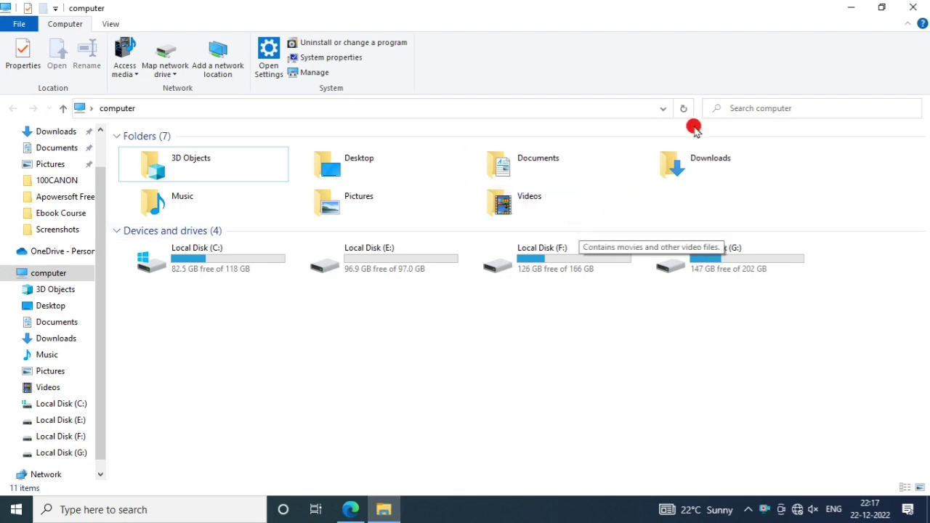
- Restore down the maximized computer window, move it slightly, and shrink it from its upper and right edges
{"action": "left_click", "coordinate": [882, 8]}
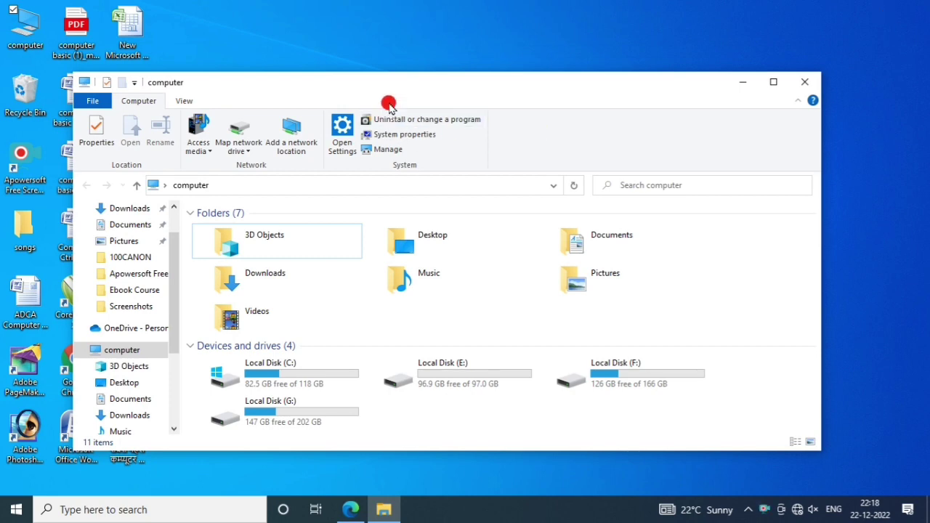
{"action": "left_click_drag", "start_coordinate": [414, 86], "coordinate": [430, 73]}
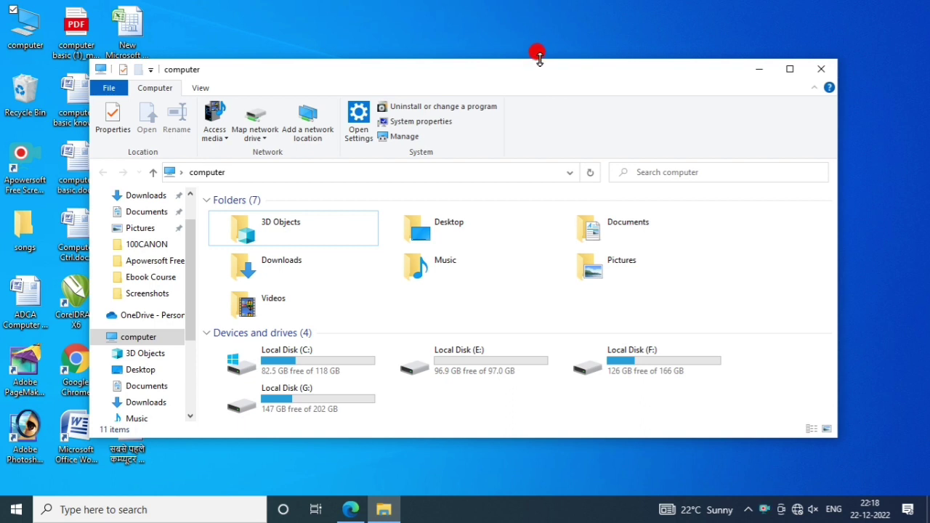
{"action": "left_click_drag", "start_coordinate": [539, 58], "coordinate": [540, 94]}
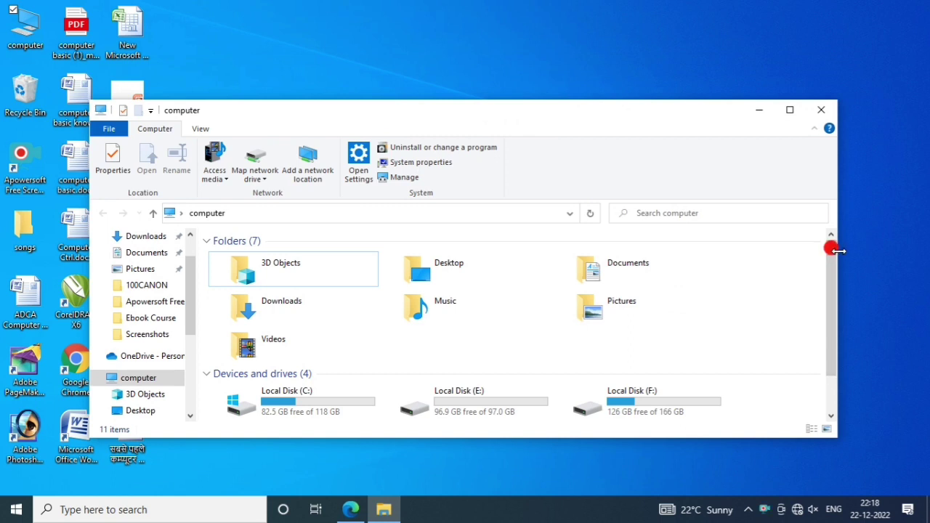
{"action": "left_click_drag", "start_coordinate": [838, 251], "coordinate": [740, 298]}
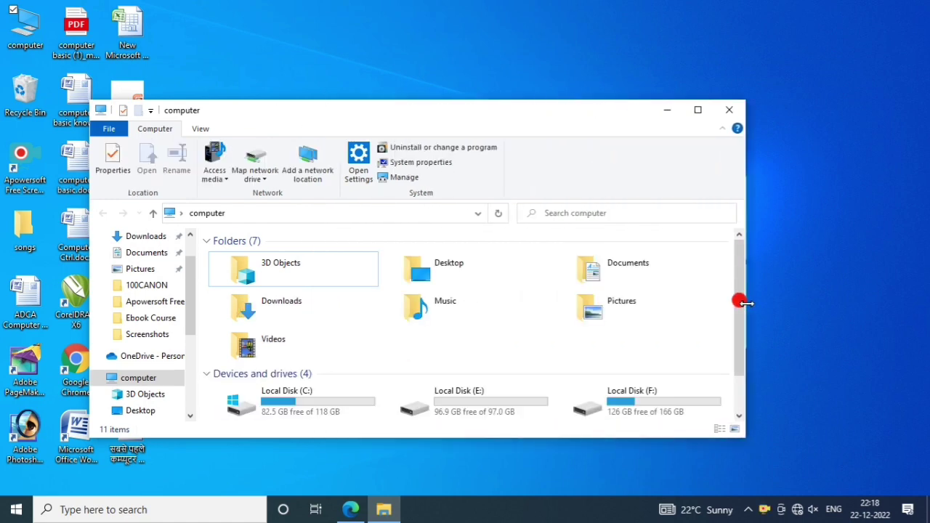
- Maximize the computer window, close it, and refresh the desktop
{"action": "left_click", "coordinate": [699, 112]}
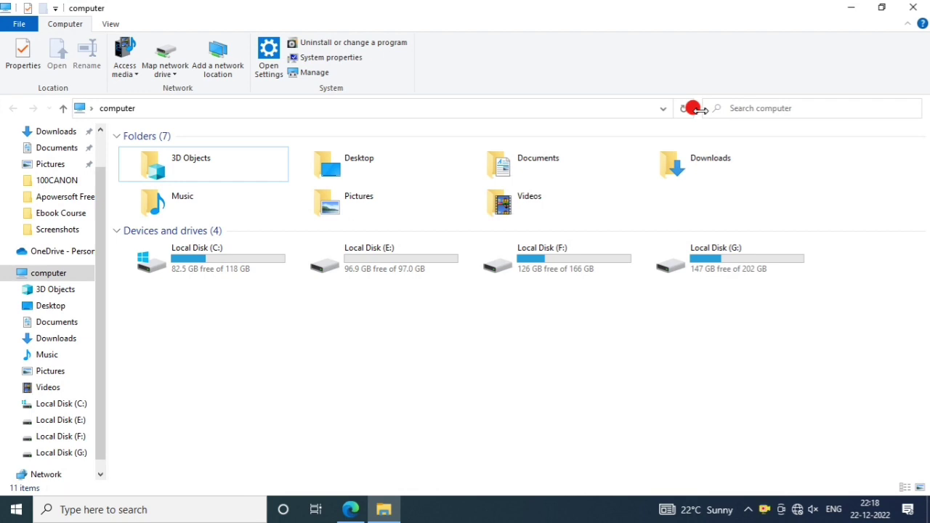
{"action": "left_click", "coordinate": [914, 8]}
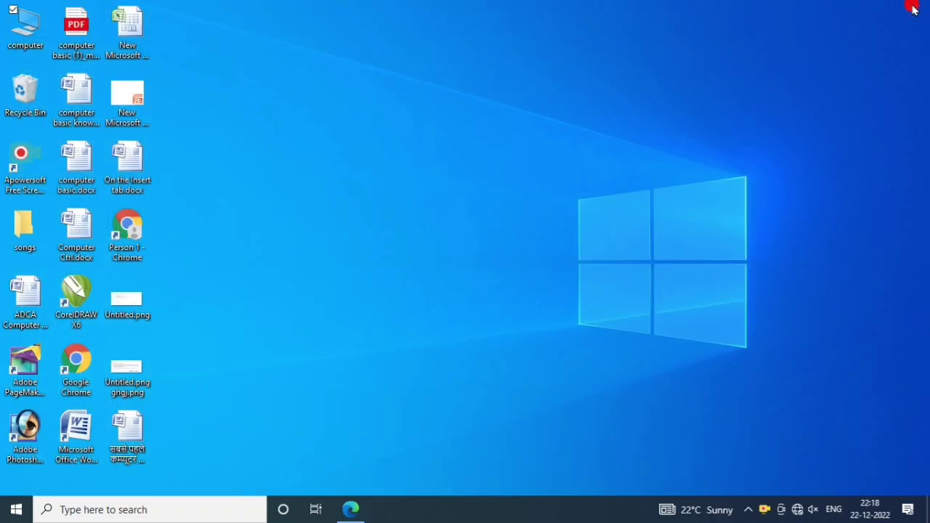
{"action": "right_click", "coordinate": [575, 92]}
{"action": "left_click", "coordinate": [604, 128]}
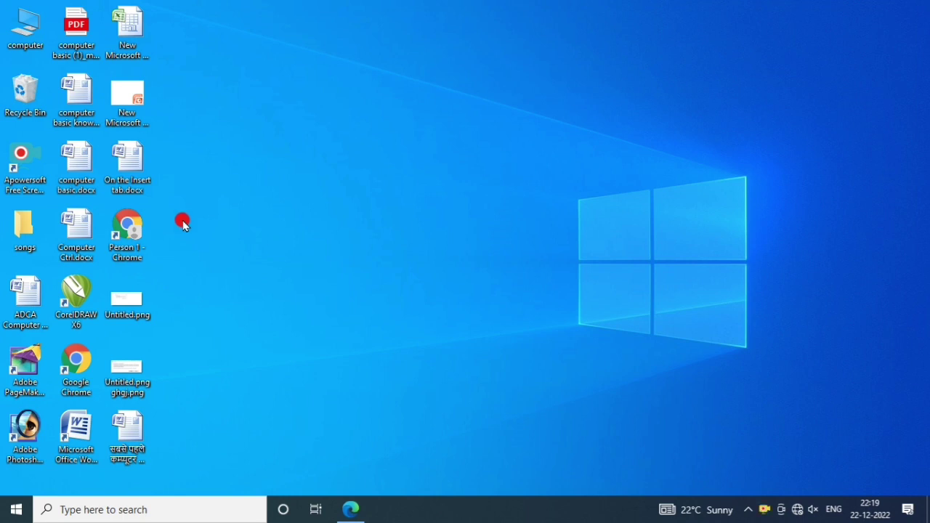
- Open the properties of the desktop computer icon, review the device and Windows specifications, and close Settings
{"action": "right_click", "coordinate": [24, 37]}
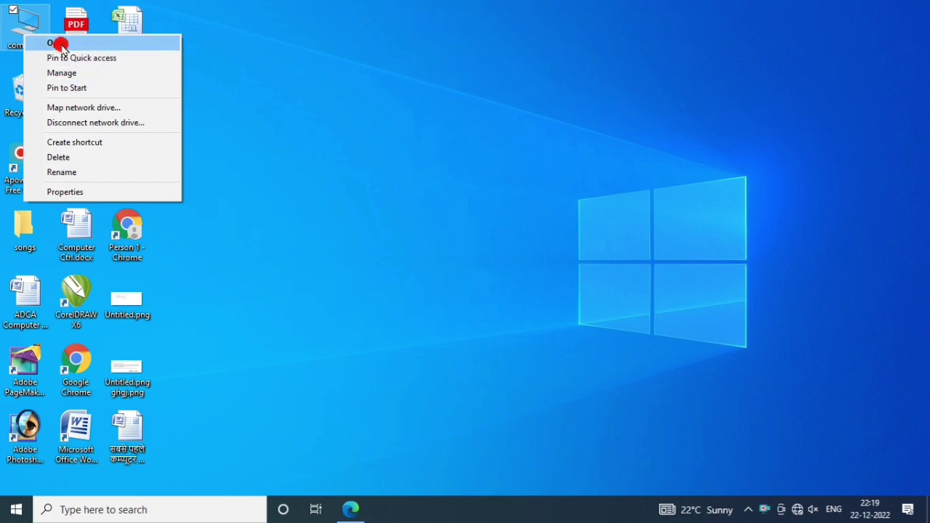
{"action": "left_click", "coordinate": [61, 192]}
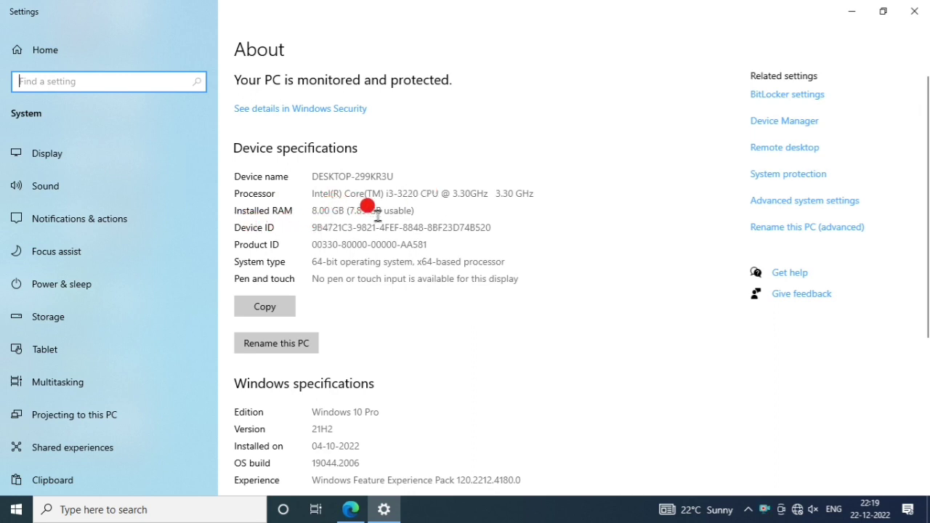
{"action": "scroll", "coordinate": [377, 215], "scroll_direction": "down", "scroll_amount": 2}
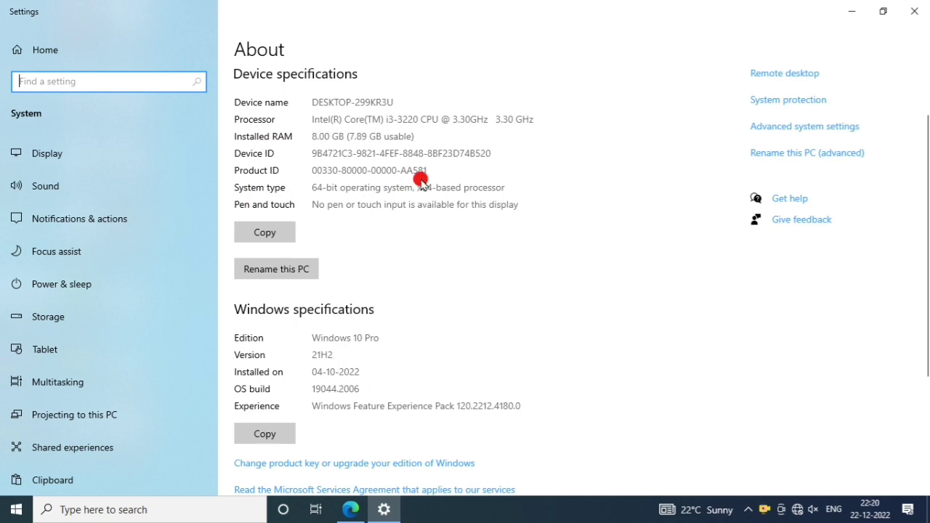
{"action": "scroll", "coordinate": [419, 178], "scroll_direction": "down", "scroll_amount": 1}
{"action": "scroll", "coordinate": [422, 182], "scroll_direction": "down", "scroll_amount": 4}
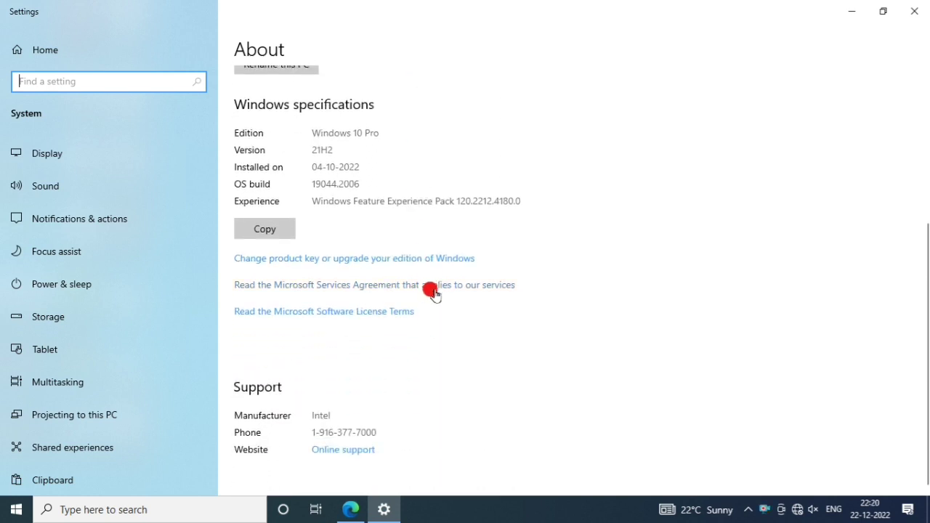
{"action": "scroll", "coordinate": [436, 292], "scroll_direction": "up", "scroll_amount": 7}
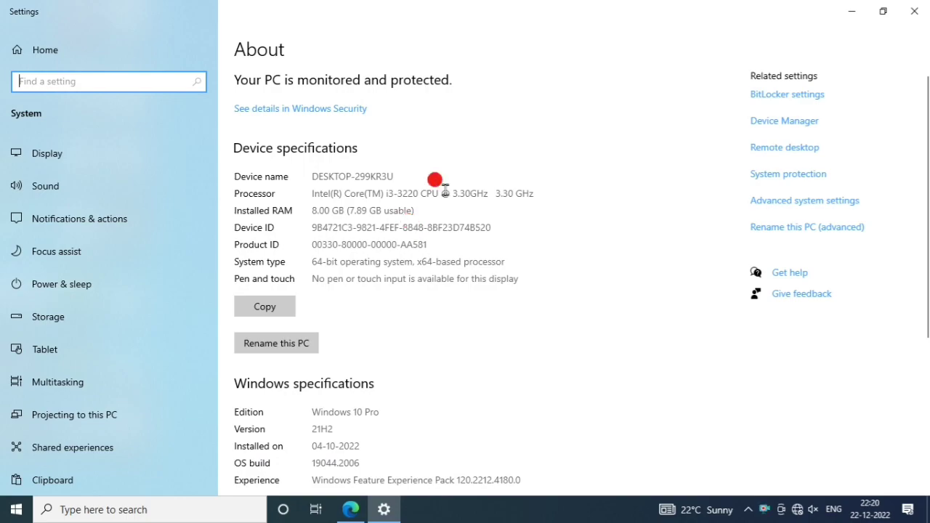
{"action": "left_click", "coordinate": [914, 10]}
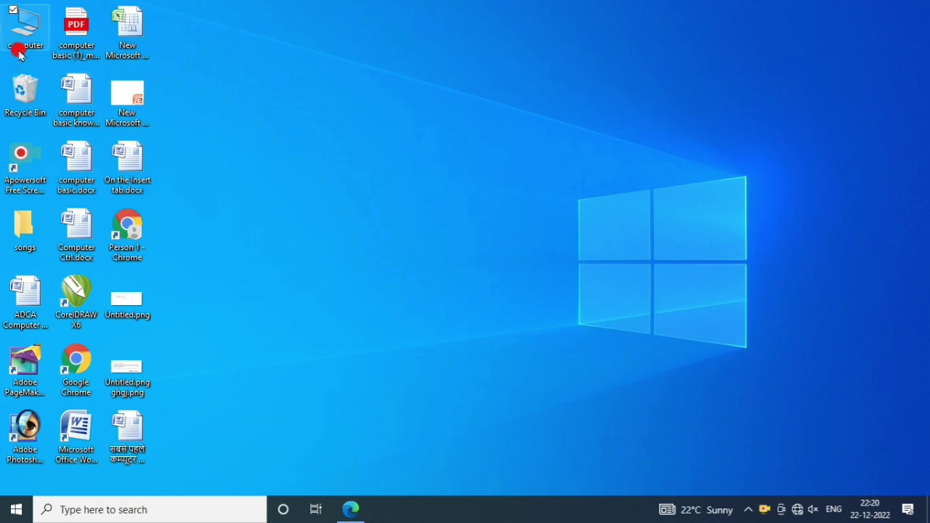
- Open Computer Management for the computer icon, maximize it, view Disk Management, close it, and refresh the desktop
{"action": "right_click", "coordinate": [23, 23]}
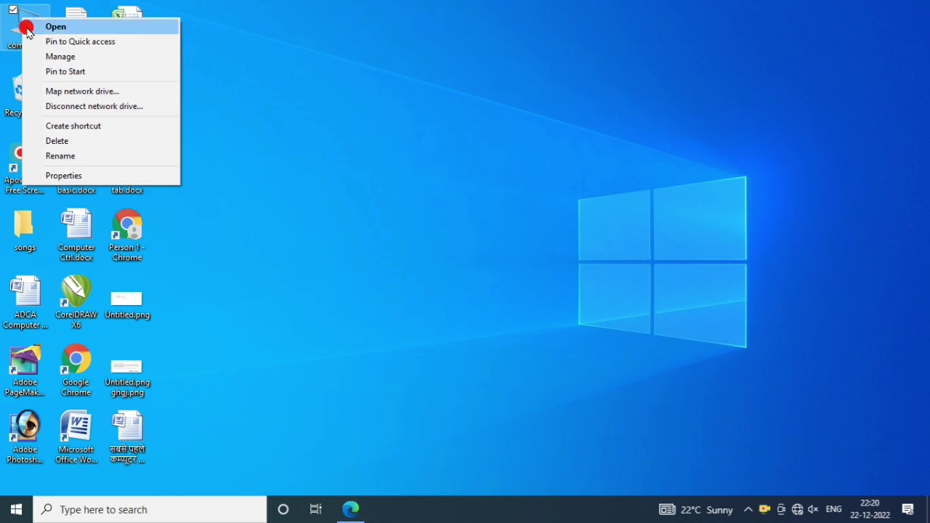
{"action": "left_click", "coordinate": [56, 57]}
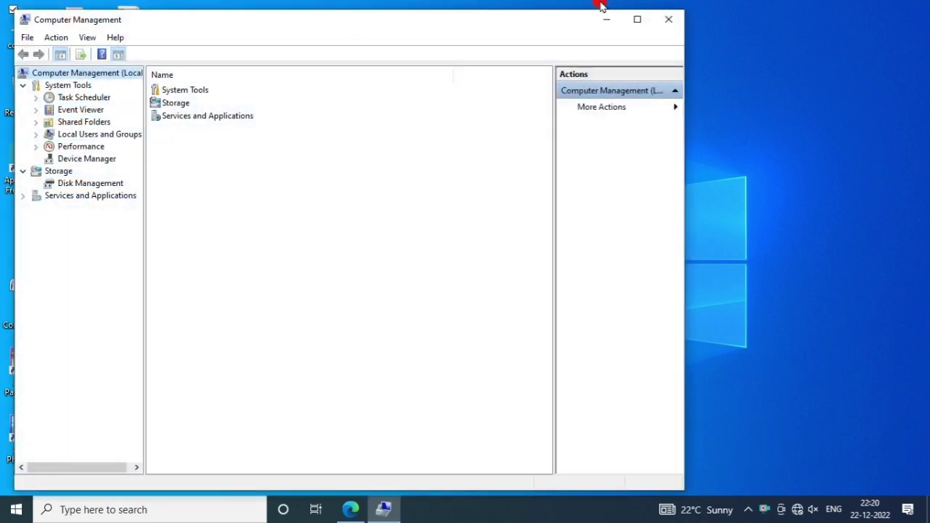
{"action": "left_click", "coordinate": [631, 21]}
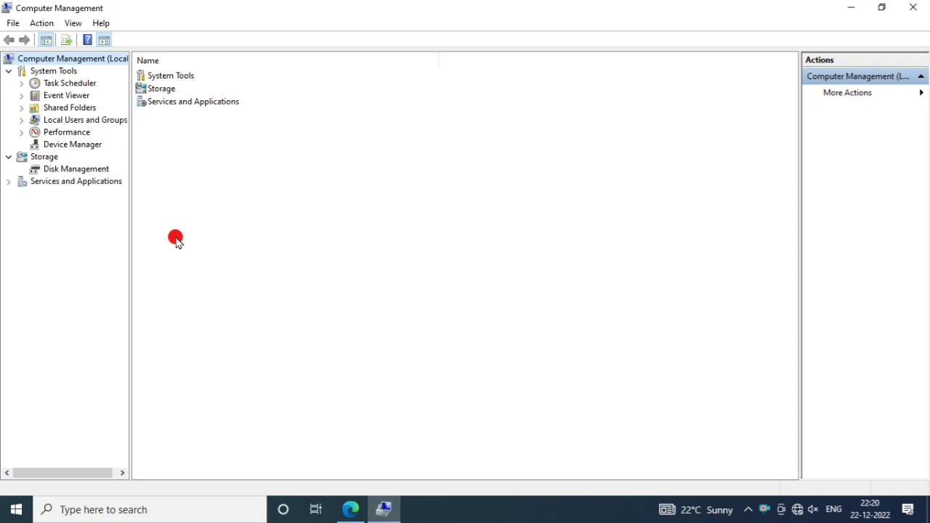
{"action": "left_click", "coordinate": [67, 169]}
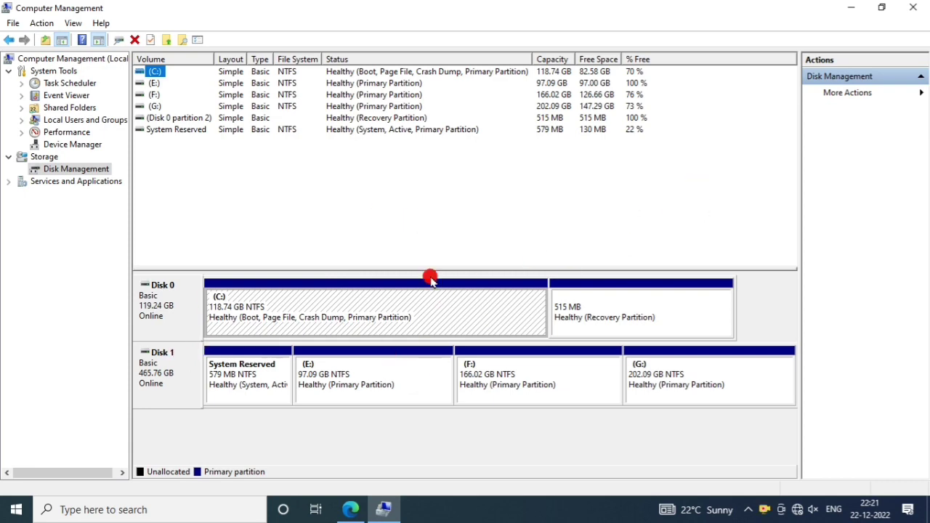
{"action": "left_click", "coordinate": [913, 7]}
{"action": "right_click", "coordinate": [458, 110]}
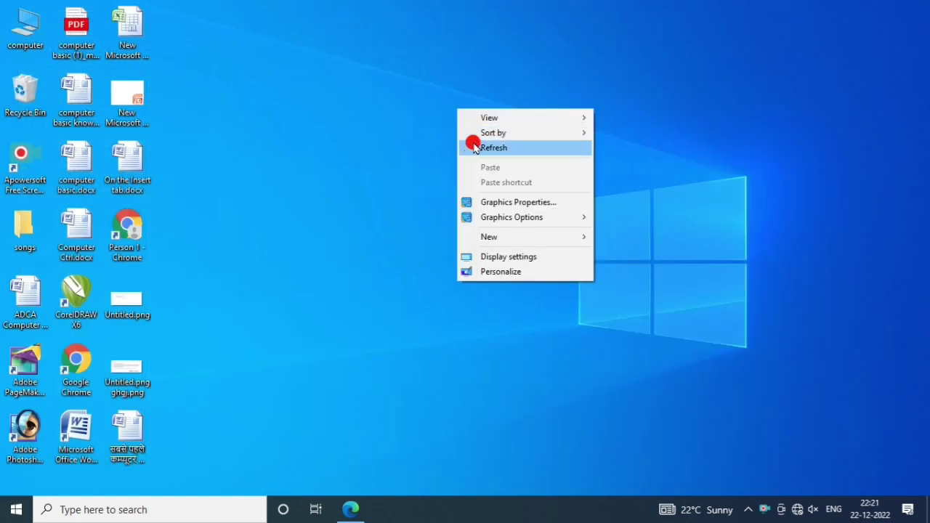
{"action": "left_click", "coordinate": [472, 146]}
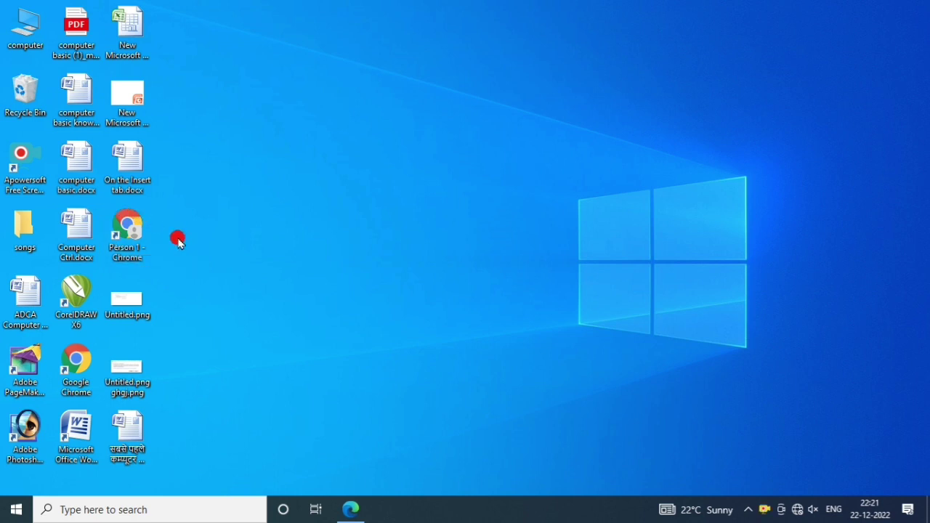
- Move the Person 1 - Chrome icon up to directly below the first New Microsoft file in its desktop column
{"action": "right_click", "coordinate": [135, 227]}
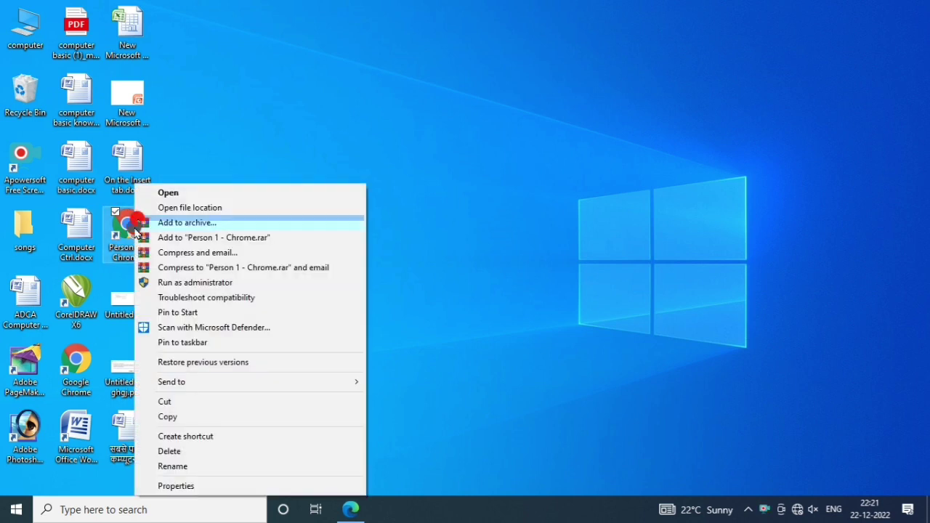
{"action": "left_click", "coordinate": [223, 118]}
{"action": "left_click_drag", "start_coordinate": [128, 228], "coordinate": [208, 66]}
- Pin the Person 1 - Chrome shortcut to the taskbar and unpin it again
{"action": "right_click", "coordinate": [117, 104]}
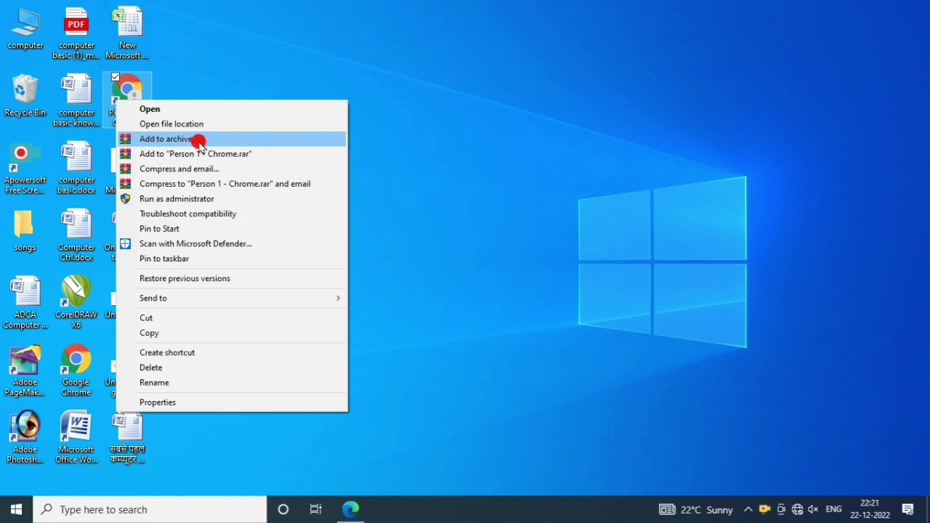
{"action": "left_click", "coordinate": [161, 260]}
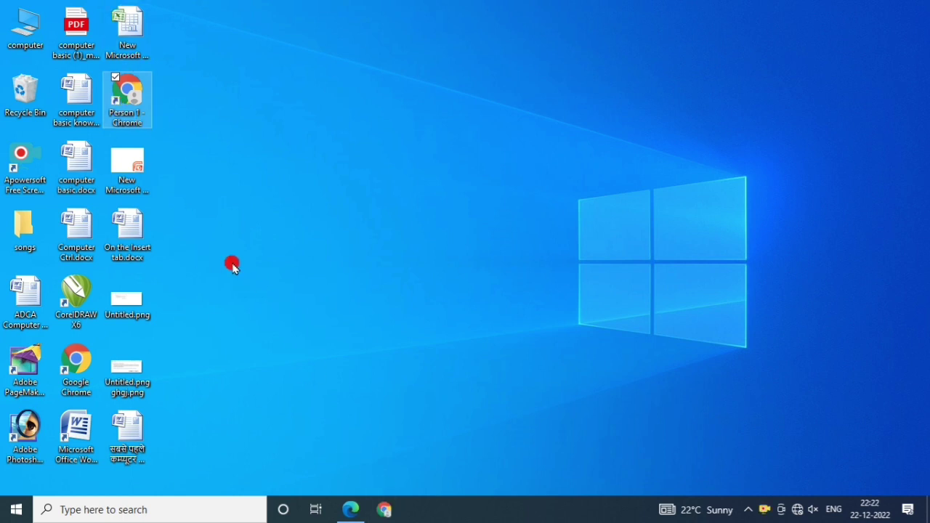
{"action": "right_click", "coordinate": [127, 87]}
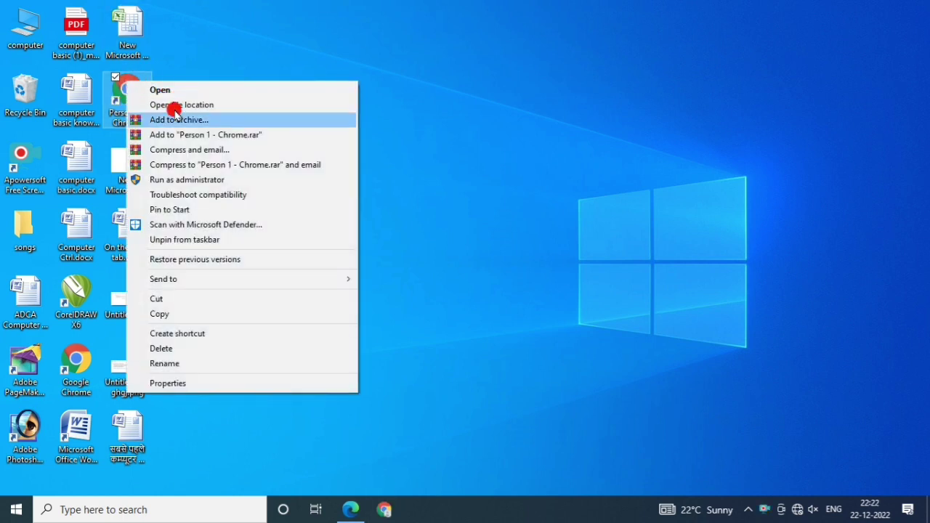
{"action": "left_click", "coordinate": [188, 241]}
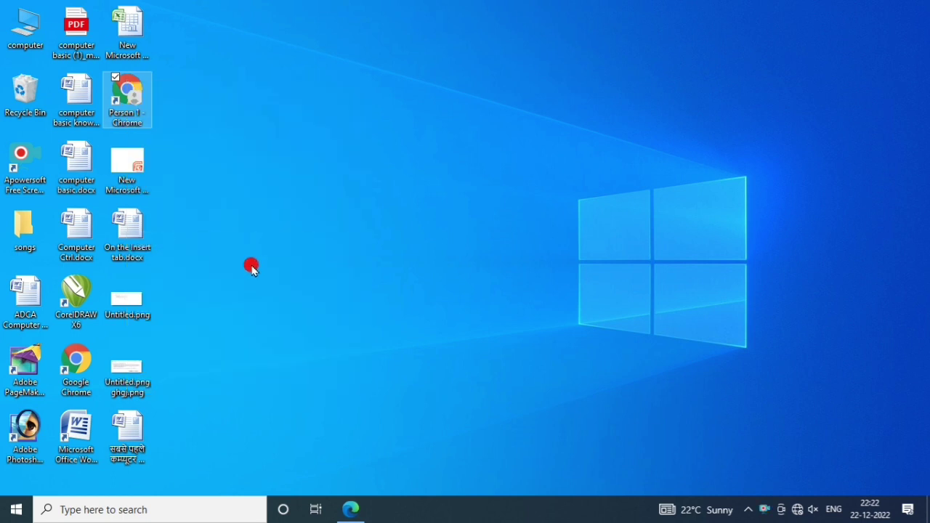
- Create another shortcut of the Person 1 - Chrome icon on the desktop and delete that new shortcut
{"action": "right_click", "coordinate": [127, 93]}
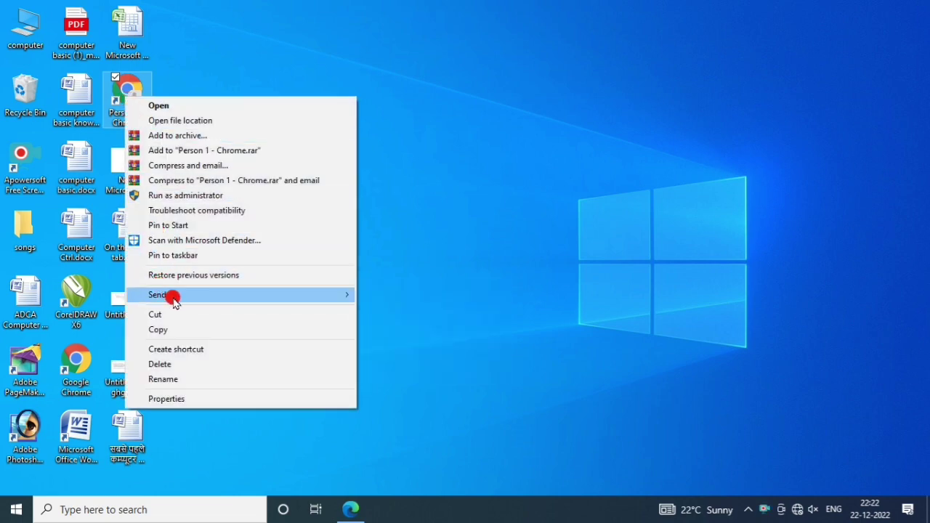
{"action": "mouse_move", "coordinate": [304, 295]}
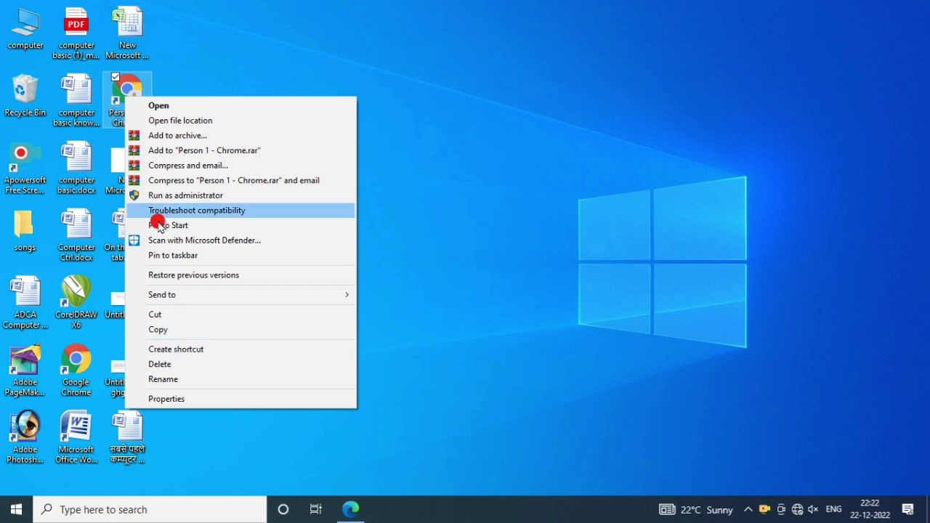
{"action": "left_click", "coordinate": [164, 348]}
{"action": "left_click", "coordinate": [180, 30]}
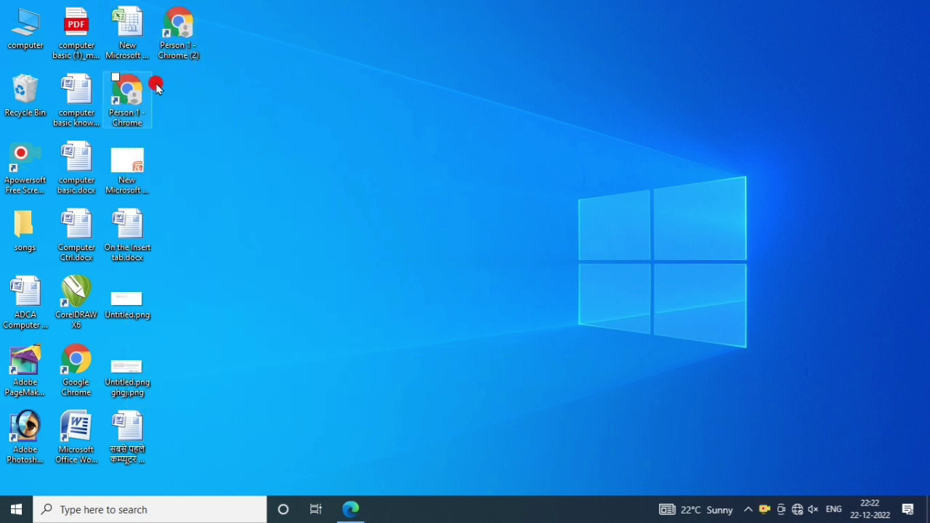
{"action": "right_click", "coordinate": [182, 24]}
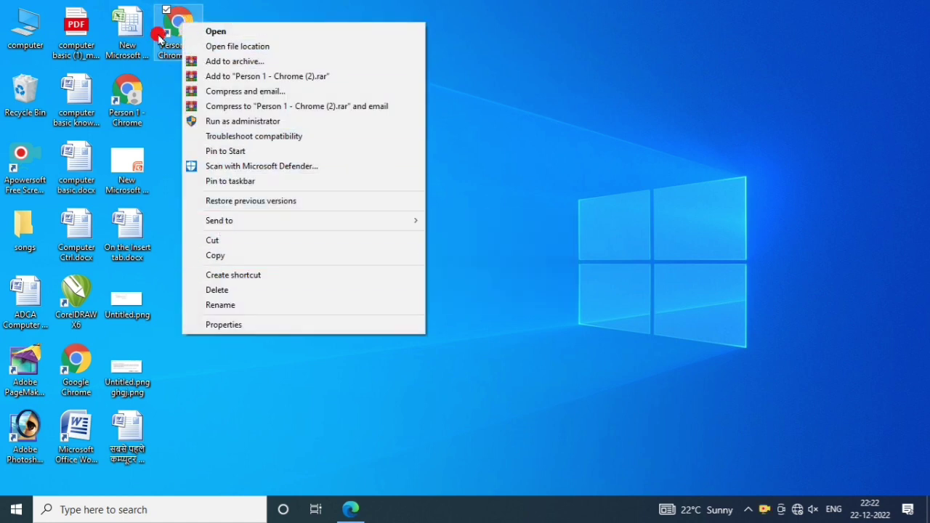
{"action": "left_click", "coordinate": [218, 290]}
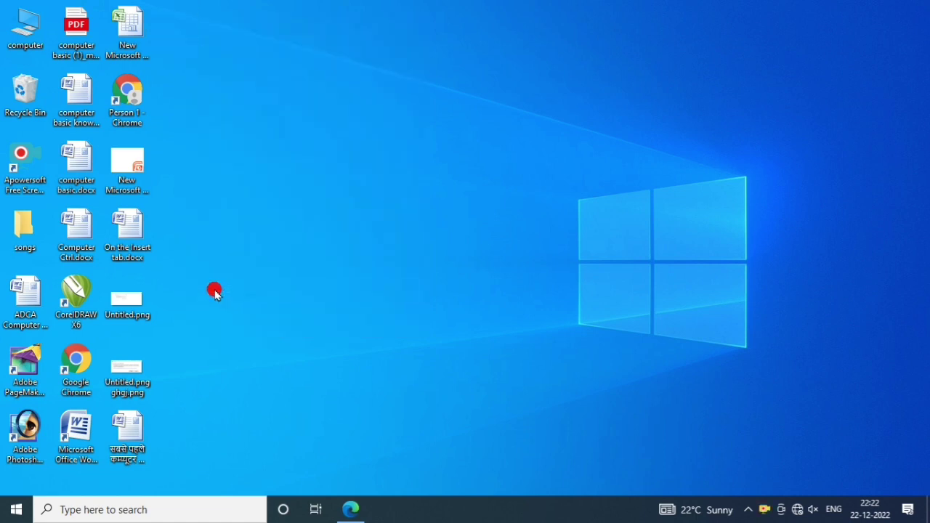
- Rename the Person 1 - Chrome desktop shortcut to a person's first name in lowercase
{"action": "right_click", "coordinate": [130, 103]}
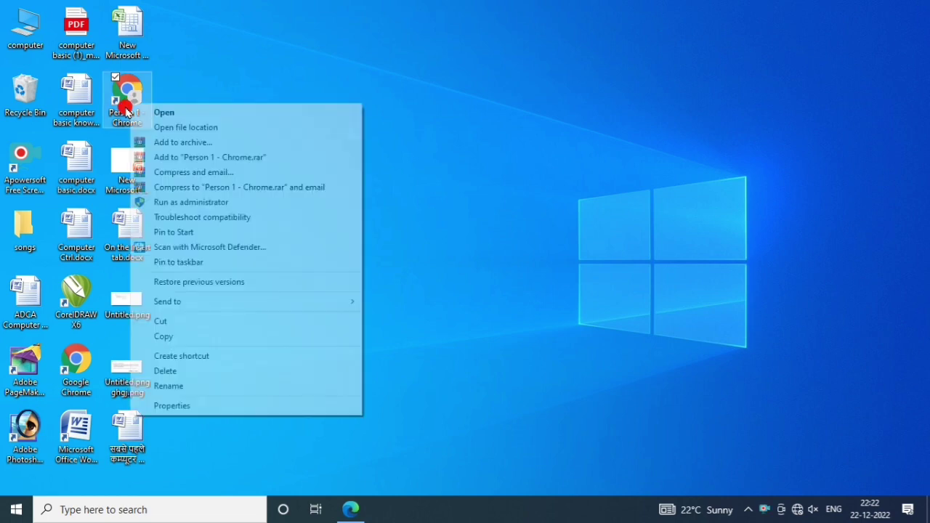
{"action": "left_click", "coordinate": [177, 387]}
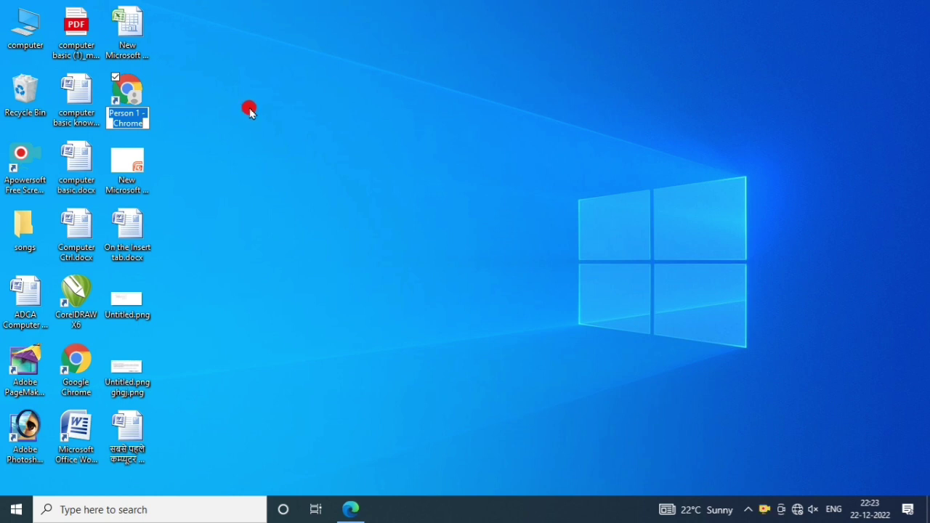
{"action": "key", "text": "BackSpace"}
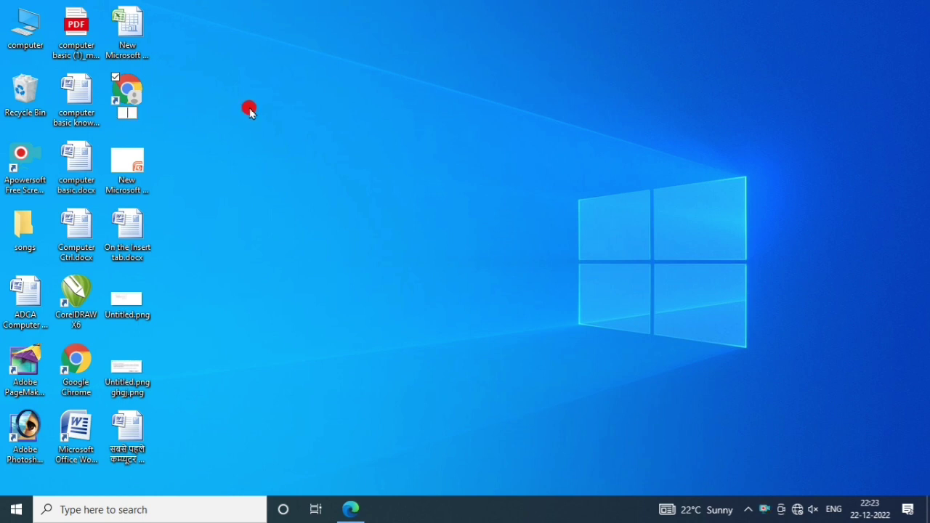
{"action": "type", "text": "rahul"}
{"action": "key", "text": "Return"}
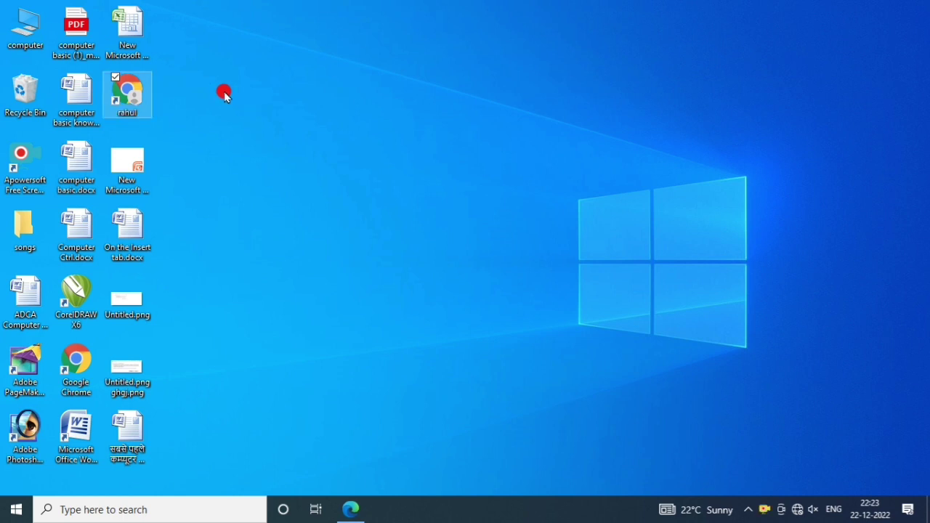
- View the Security, Shortcut and Previous Versions properties of the renamed Chrome shortcut, close them, and refresh the desktop
{"action": "right_click", "coordinate": [136, 98]}
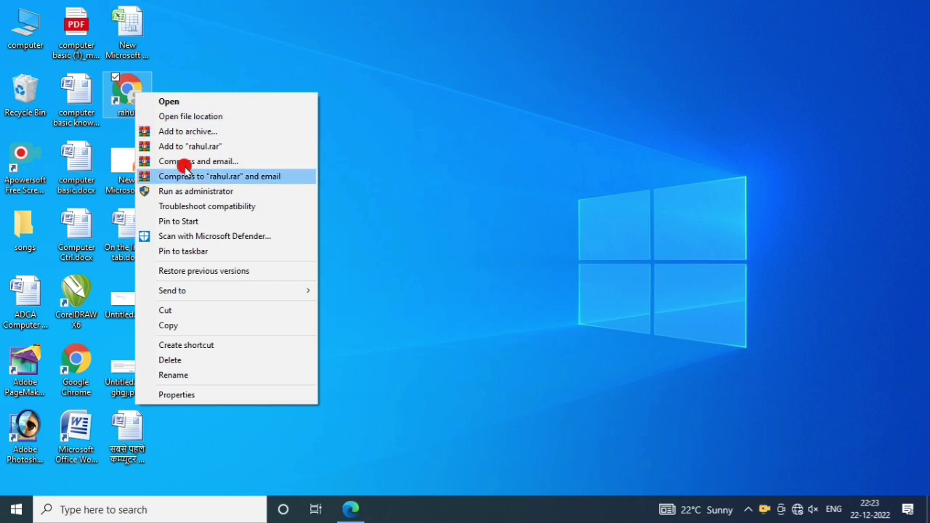
{"action": "left_click", "coordinate": [177, 395]}
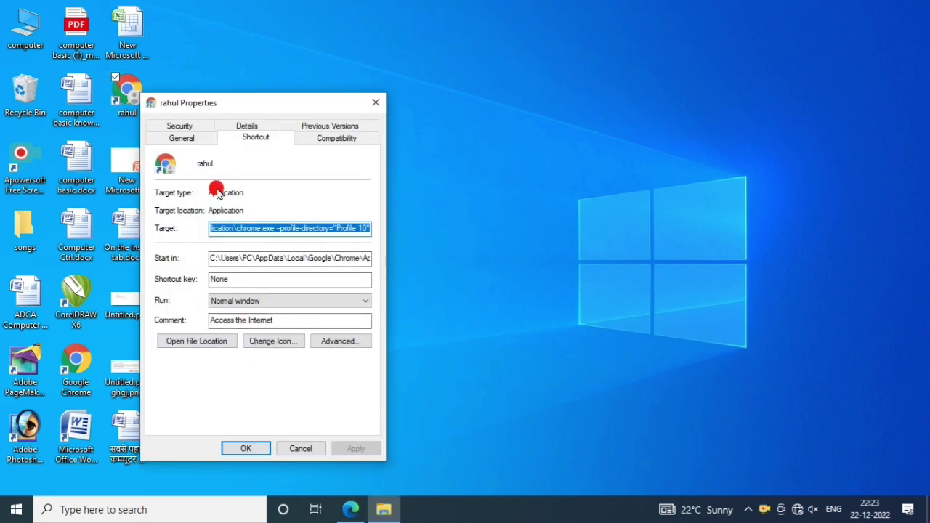
{"action": "left_click", "coordinate": [192, 127]}
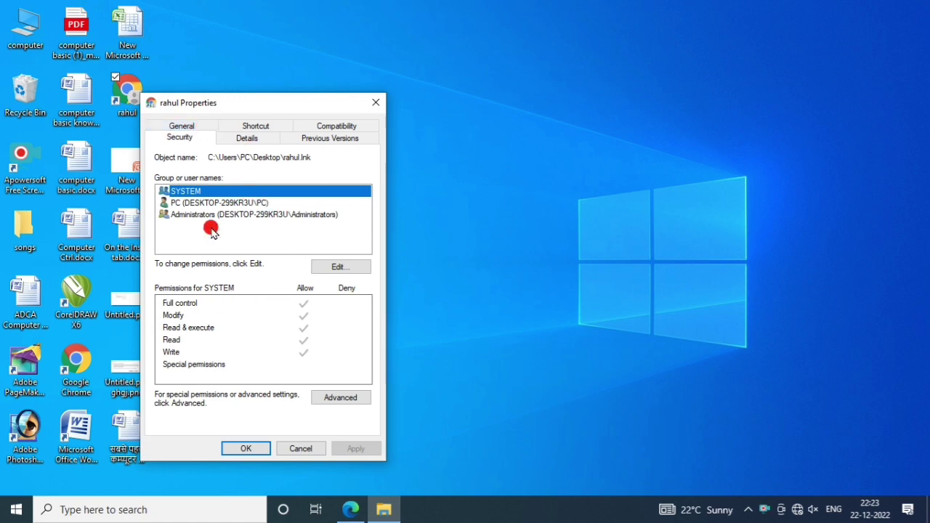
{"action": "left_click", "coordinate": [251, 126]}
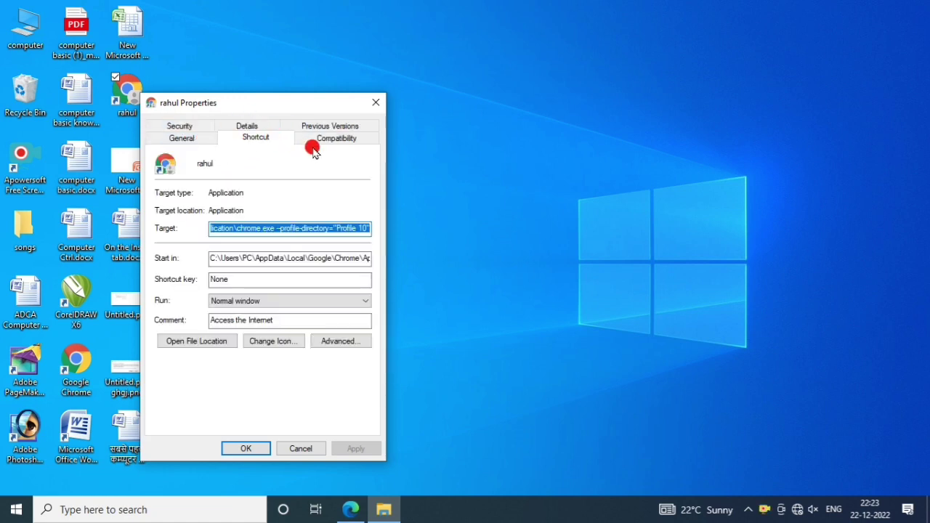
{"action": "left_click", "coordinate": [351, 124]}
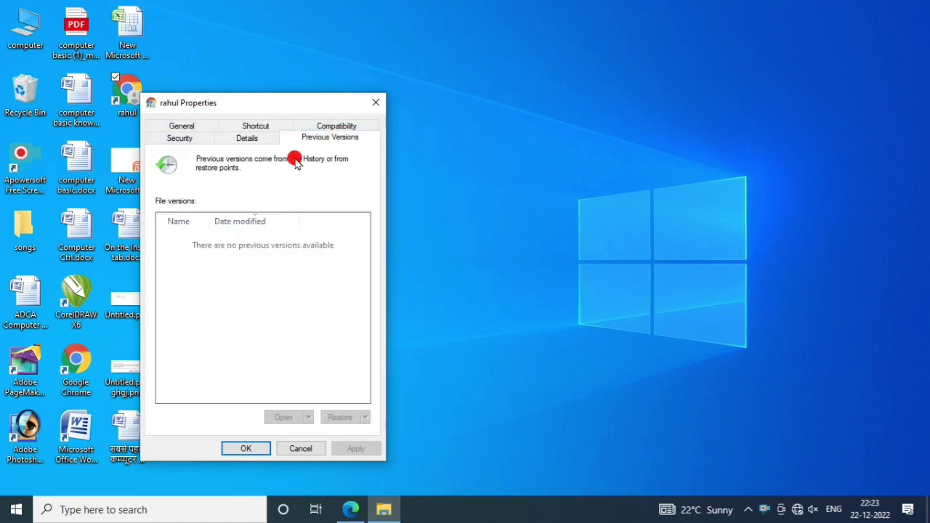
{"action": "left_click", "coordinate": [375, 101]}
{"action": "right_click", "coordinate": [311, 102]}
{"action": "left_click", "coordinate": [328, 129]}
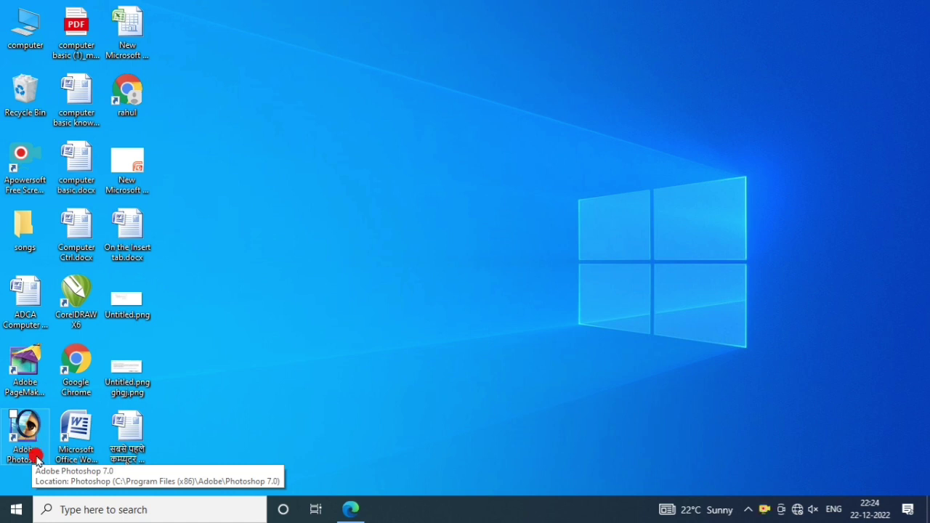
- Open Apps & features in Windows Settings and look through the list of installed apps
{"action": "left_click", "coordinate": [16, 516]}
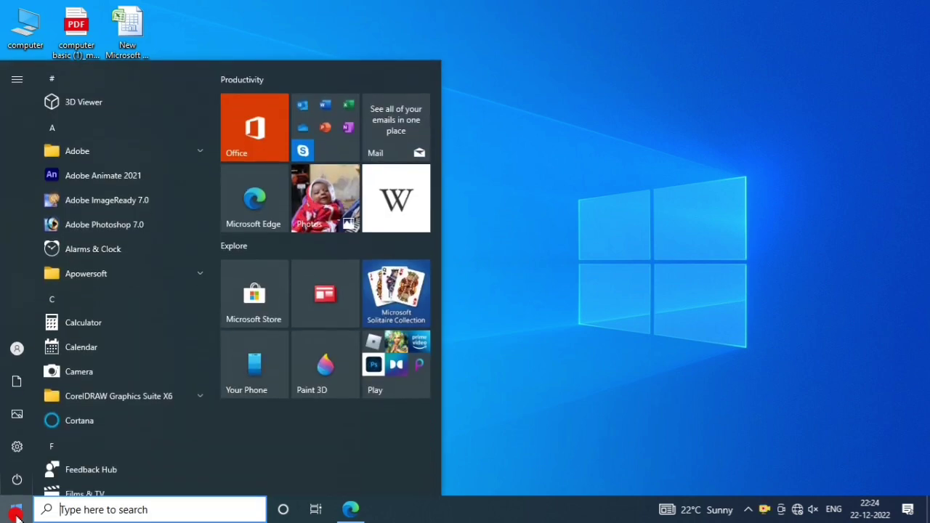
{"action": "left_click", "coordinate": [20, 447]}
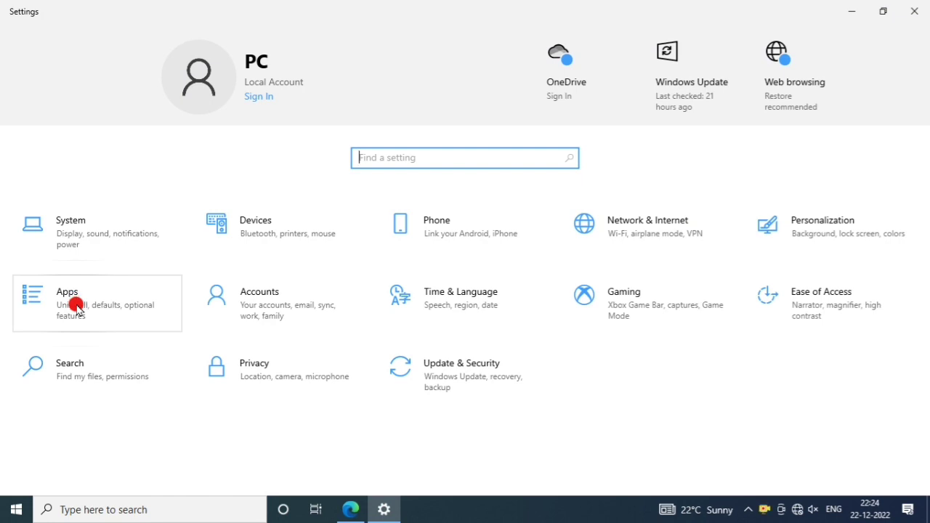
{"action": "left_click", "coordinate": [78, 308]}
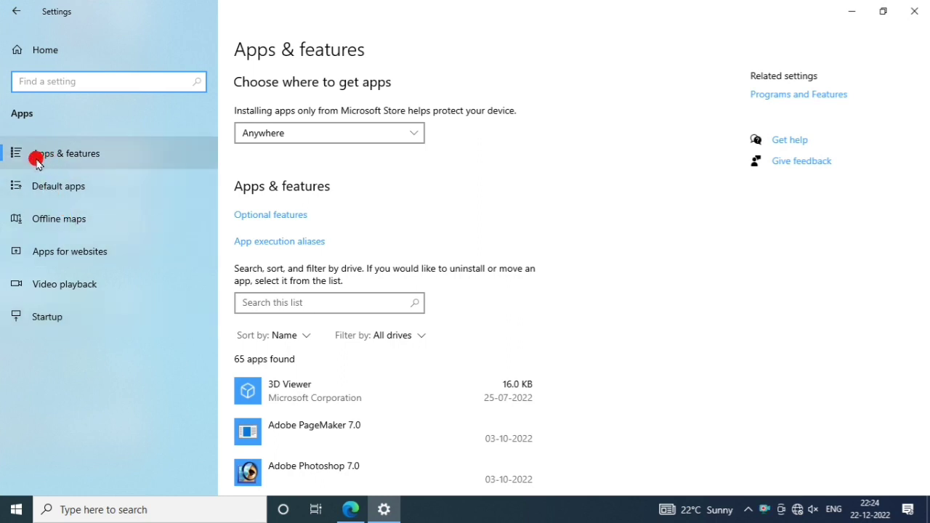
{"action": "left_click", "coordinate": [87, 161]}
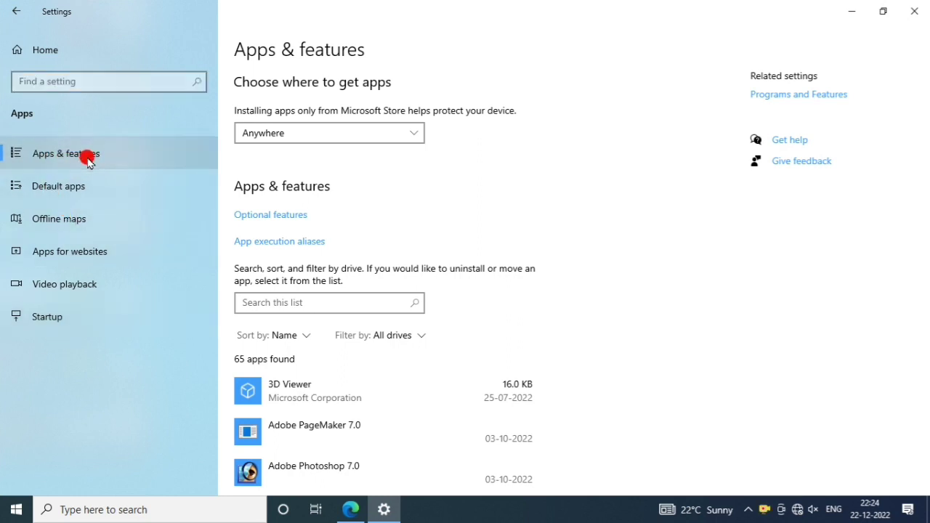
{"action": "scroll", "coordinate": [320, 294], "scroll_direction": "down", "scroll_amount": 2}
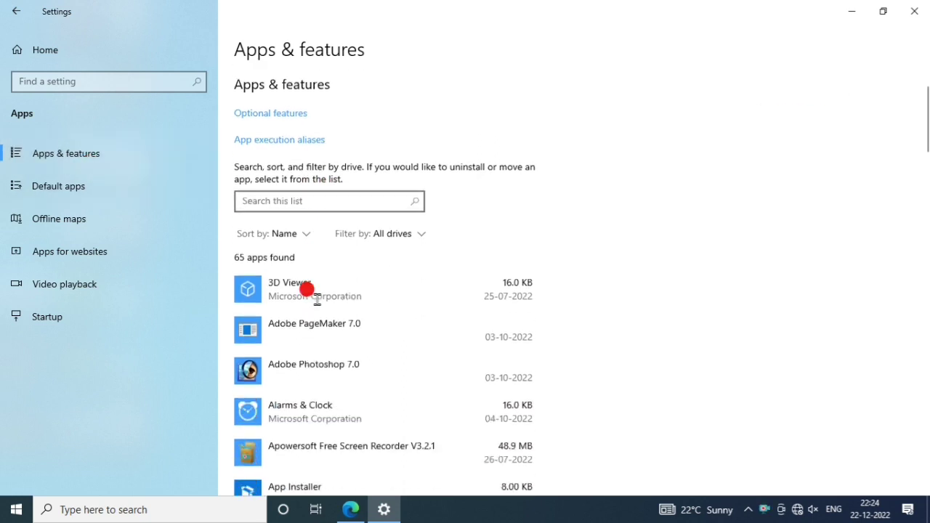
{"action": "scroll", "coordinate": [317, 300], "scroll_direction": "down", "scroll_amount": 2}
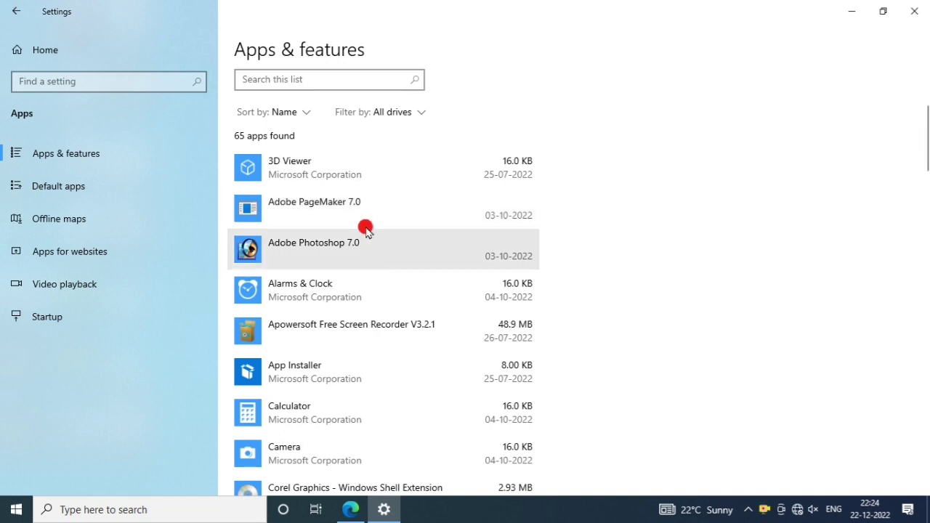
{"action": "scroll", "coordinate": [430, 349], "scroll_direction": "down", "scroll_amount": 14}
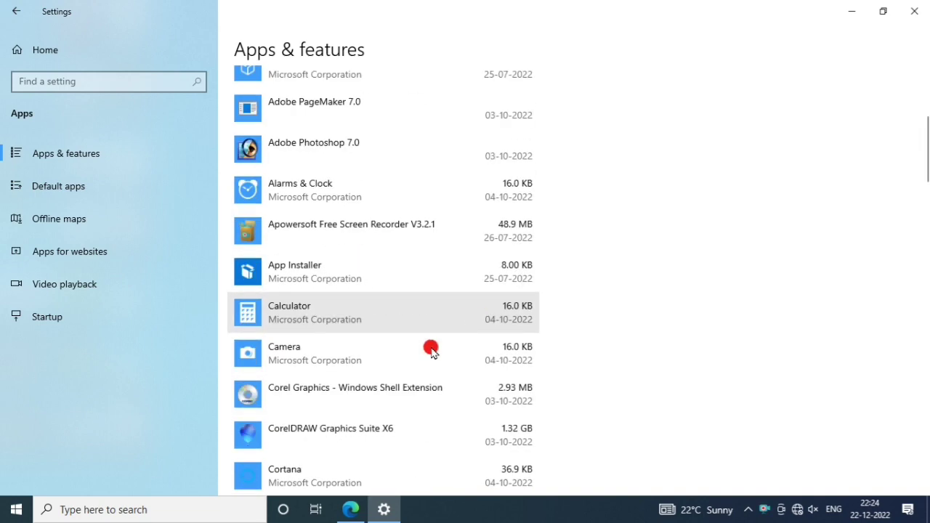
{"action": "scroll", "coordinate": [424, 357], "scroll_direction": "up", "scroll_amount": 15}
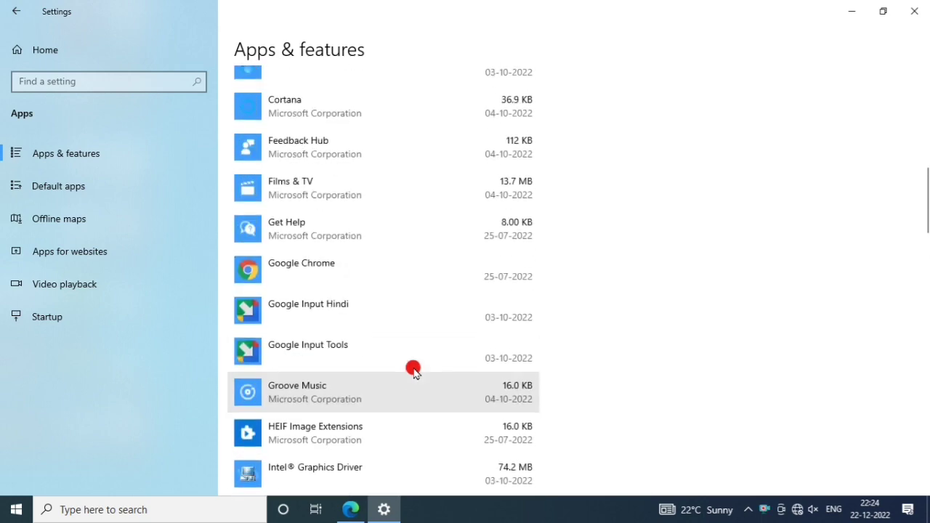
{"action": "scroll", "coordinate": [429, 370], "scroll_direction": "down", "scroll_amount": 2}
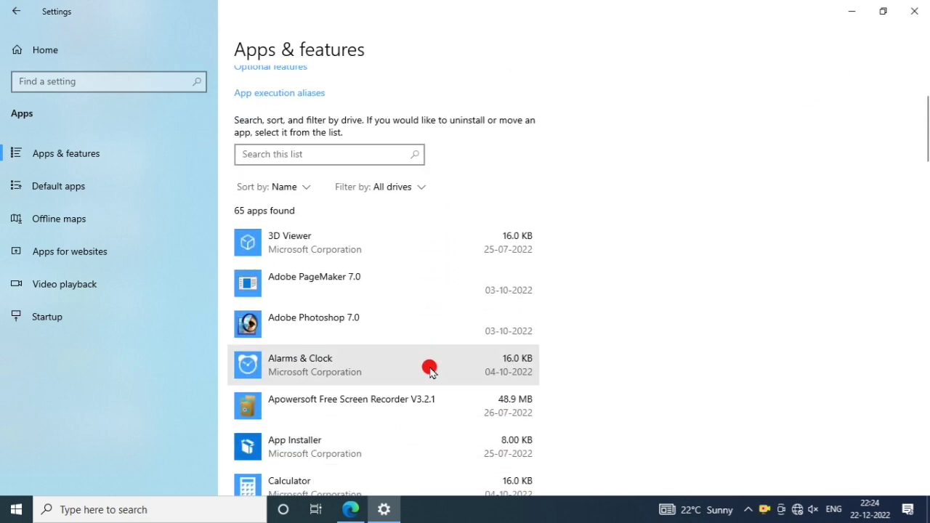
{"action": "scroll", "coordinate": [328, 293], "scroll_direction": "down", "scroll_amount": 1}
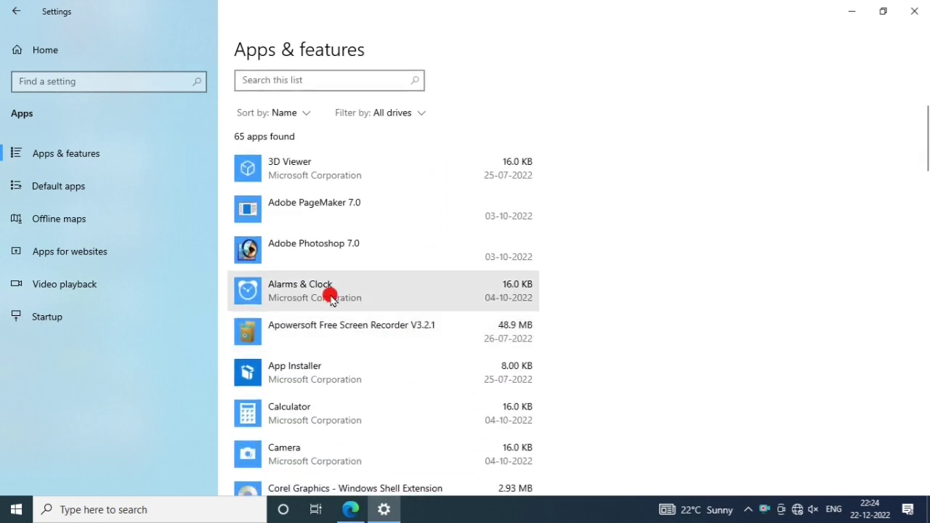
- Uninstall Adobe Photoshop 7.0, answering the shared-file removal prompts for all files, and close Settings
{"action": "left_click", "coordinate": [311, 252]}
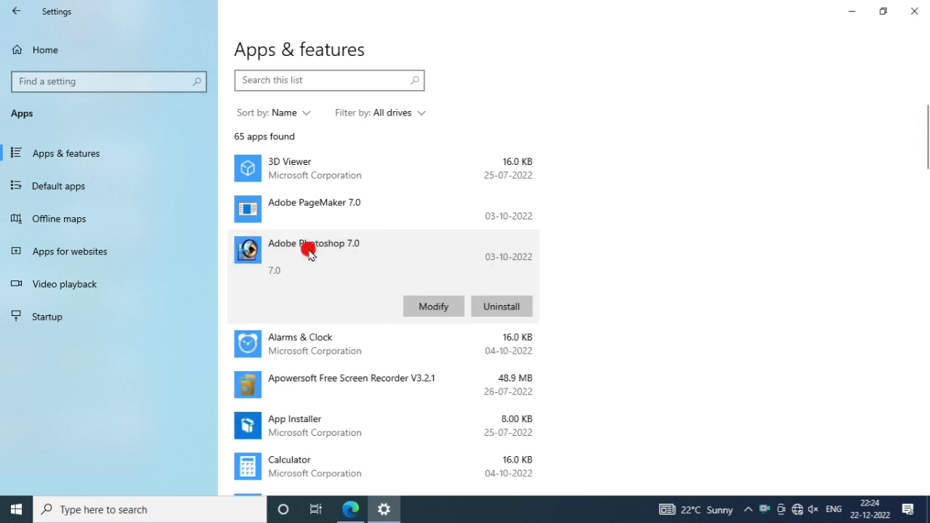
{"action": "left_click", "coordinate": [495, 309]}
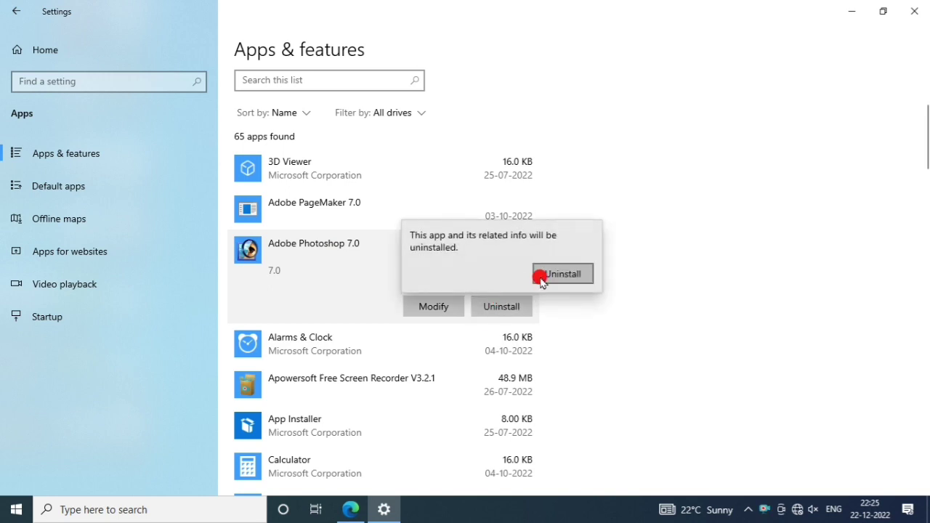
{"action": "left_click", "coordinate": [564, 274]}
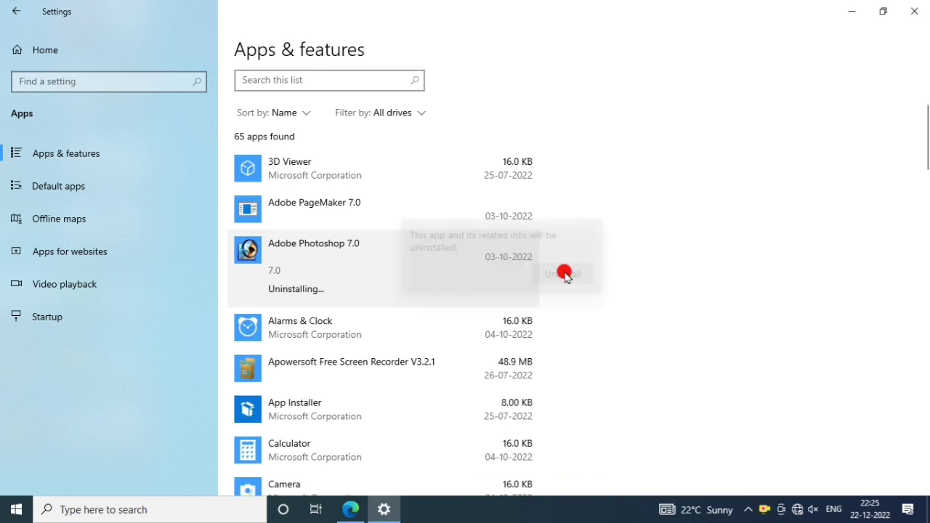
{"action": "left_click", "coordinate": [483, 301]}
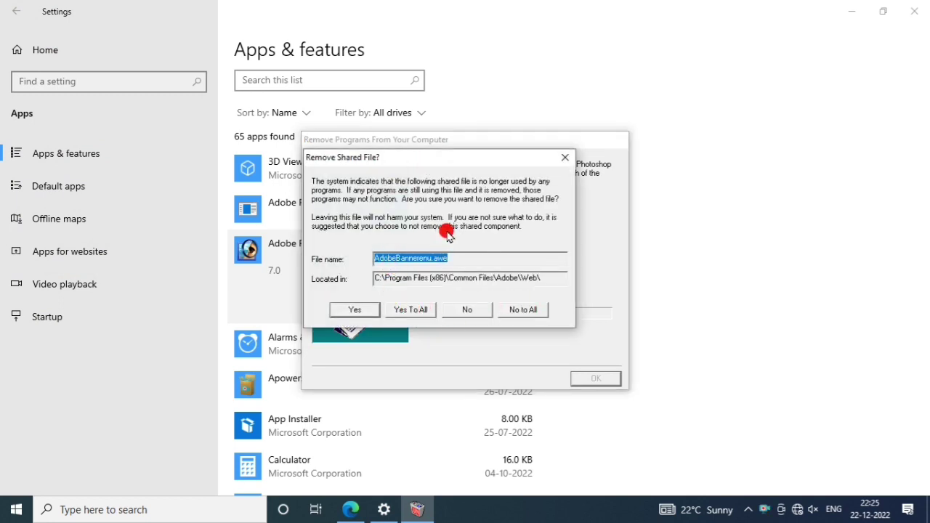
{"action": "left_click", "coordinate": [413, 311]}
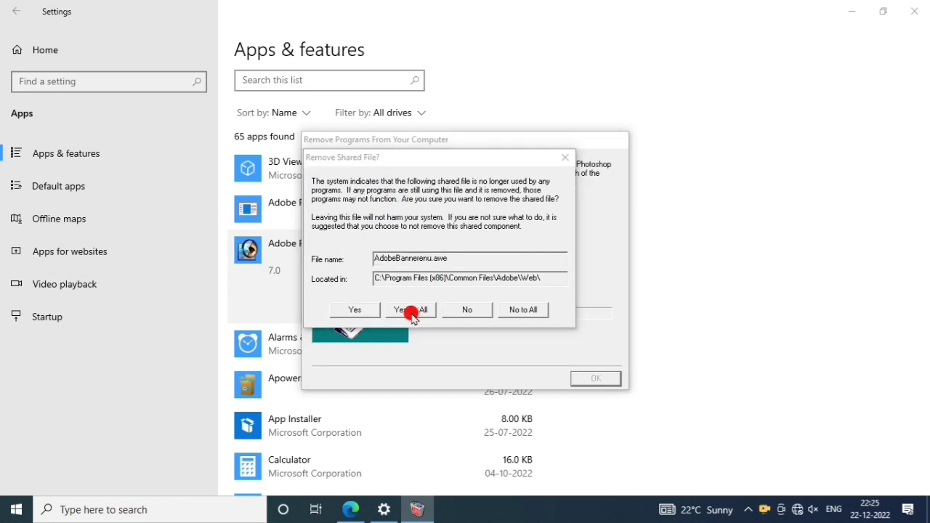
{"action": "left_click", "coordinate": [525, 308]}
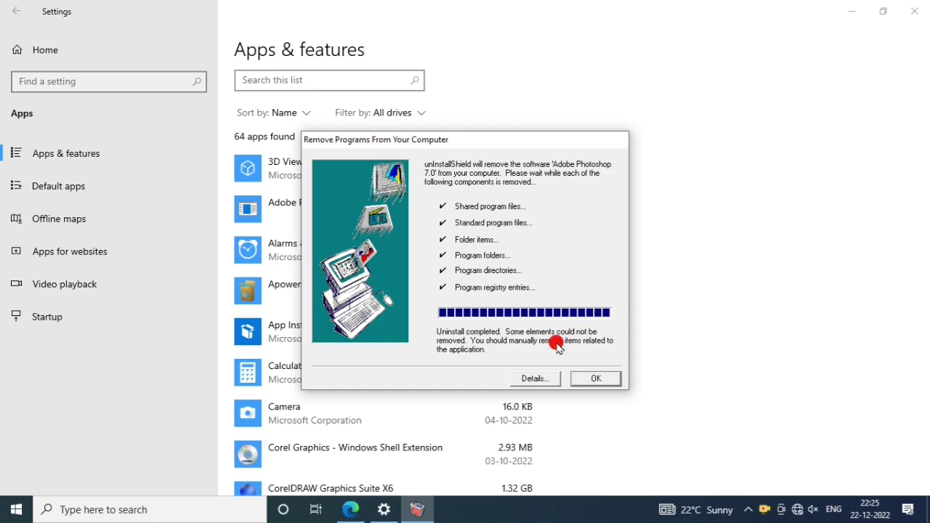
{"action": "left_click", "coordinate": [599, 379]}
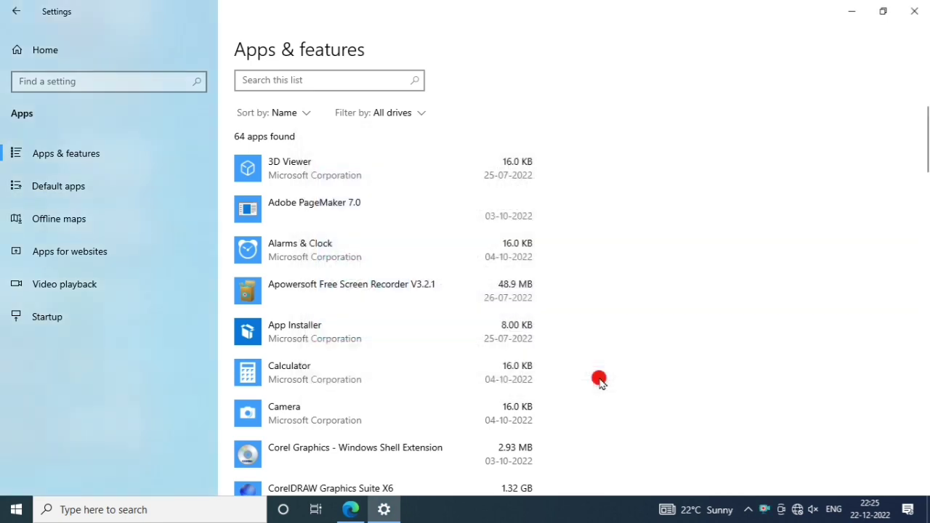
{"action": "scroll", "coordinate": [423, 338], "scroll_direction": "up", "scroll_amount": 3}
{"action": "scroll", "coordinate": [422, 332], "scroll_direction": "down", "scroll_amount": 5}
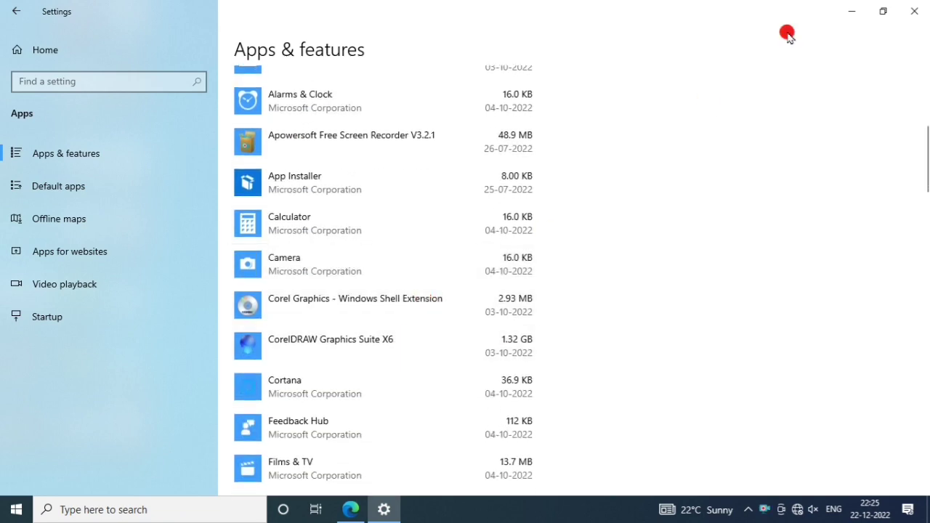
{"action": "left_click", "coordinate": [908, 10]}
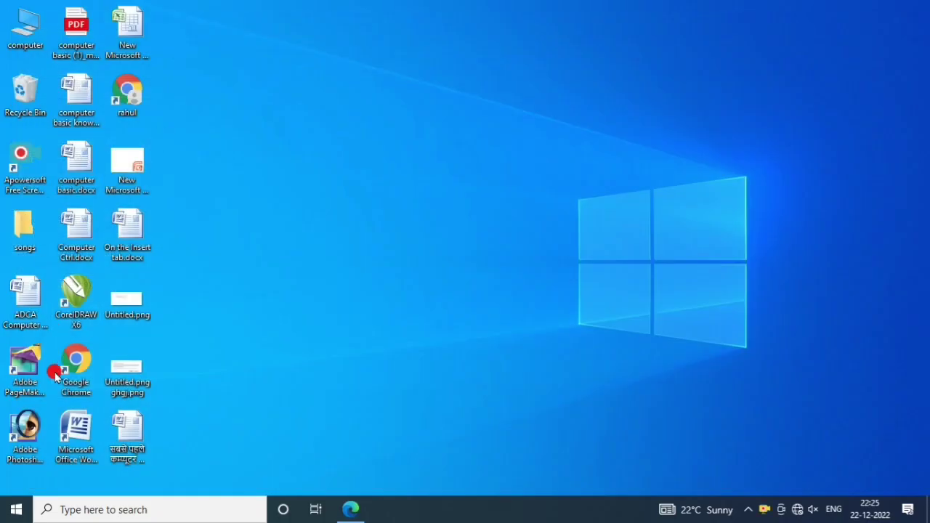
- Refresh the desktop, try to launch the Adobe Photoshop shortcut, and agree to delete the broken shortcut
{"action": "right_click", "coordinate": [245, 97]}
{"action": "left_click", "coordinate": [263, 136]}
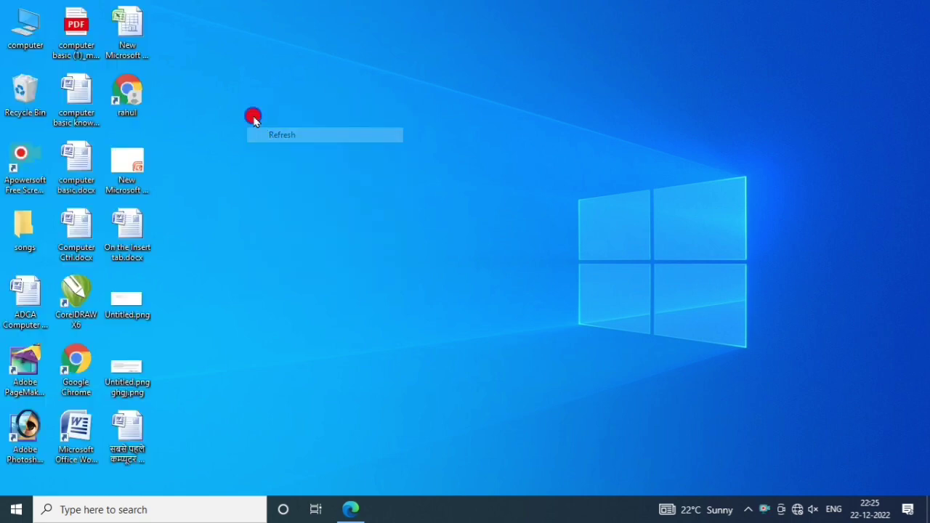
{"action": "right_click", "coordinate": [253, 116]}
{"action": "left_click", "coordinate": [277, 151]}
{"action": "double_click", "coordinate": [20, 449]}
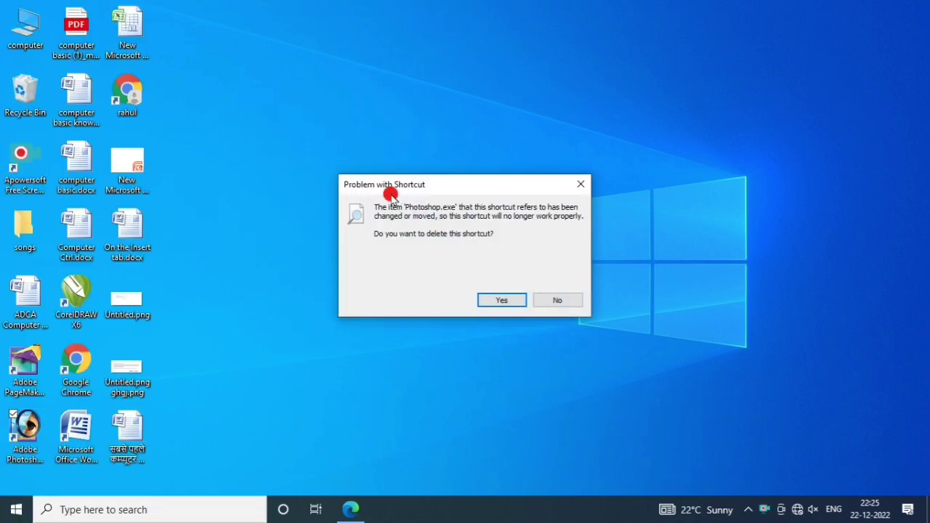
{"action": "left_click", "coordinate": [500, 299]}
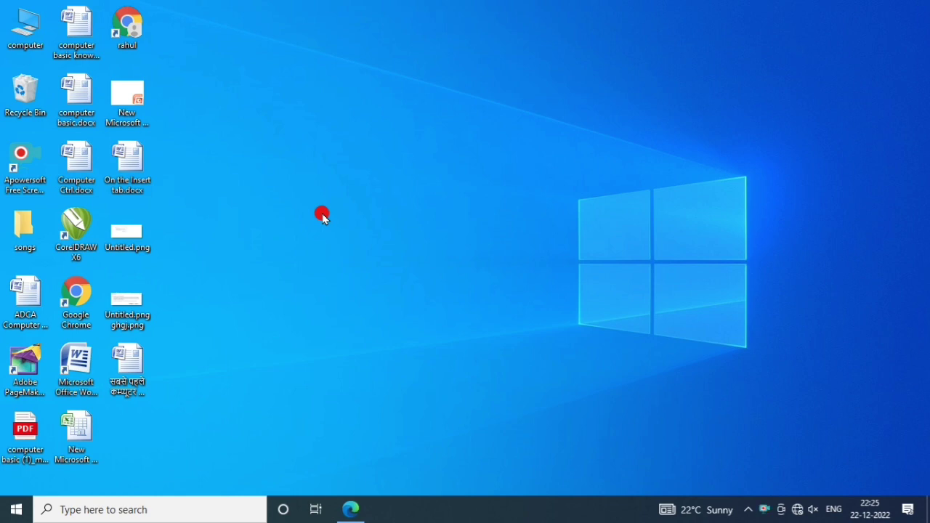
- Open the software folder on Local Disk (G:) from the computer window and look through its folders and installers
{"action": "double_click", "coordinate": [28, 32]}
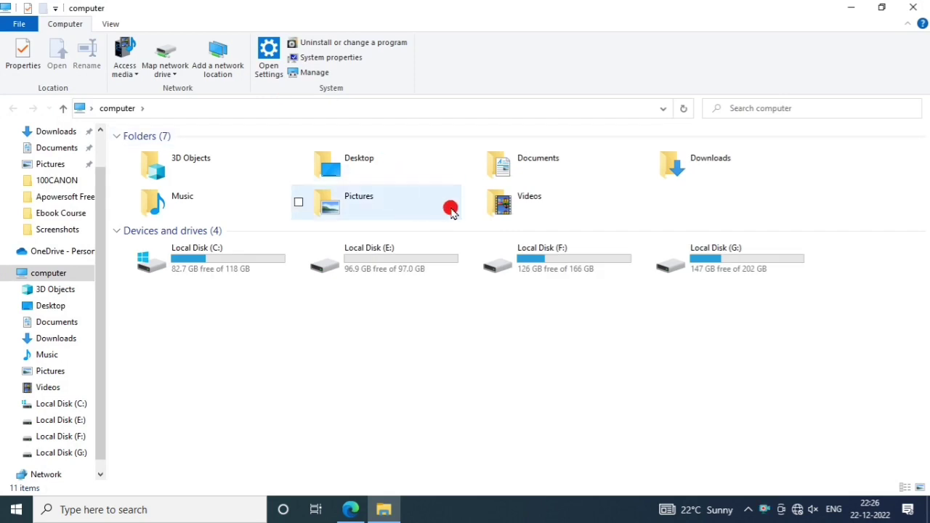
{"action": "double_click", "coordinate": [683, 254]}
{"action": "double_click", "coordinate": [172, 180]}
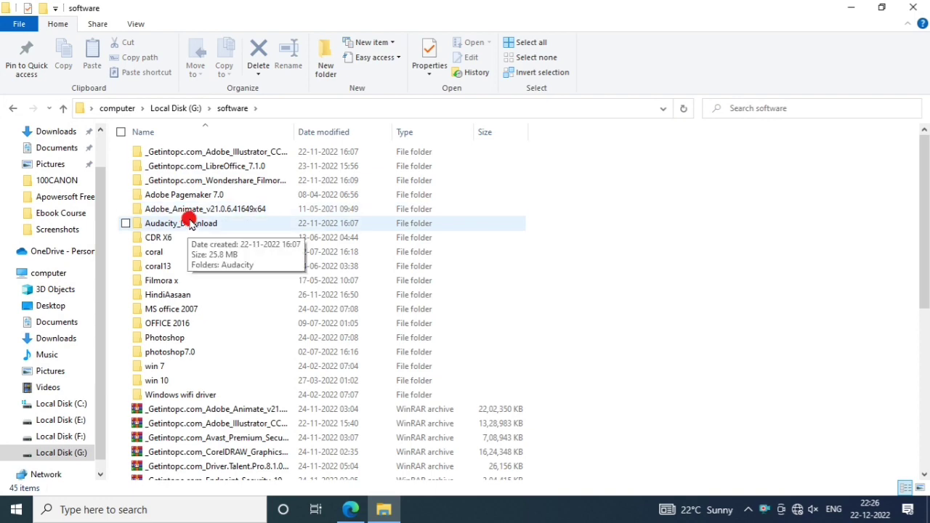
{"action": "scroll", "coordinate": [167, 355], "scroll_direction": "down", "scroll_amount": 7}
{"action": "scroll", "coordinate": [170, 357], "scroll_direction": "down", "scroll_amount": 1}
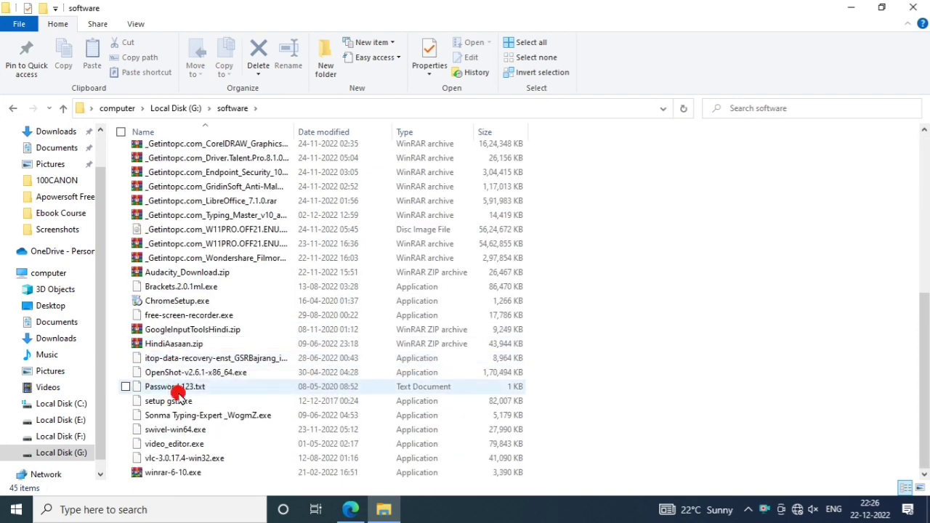
- Run Setup.exe from the photoshop7.0 folder, choose US English for the license agreement, and accept it
{"action": "scroll", "coordinate": [178, 436], "scroll_direction": "up", "scroll_amount": 7}
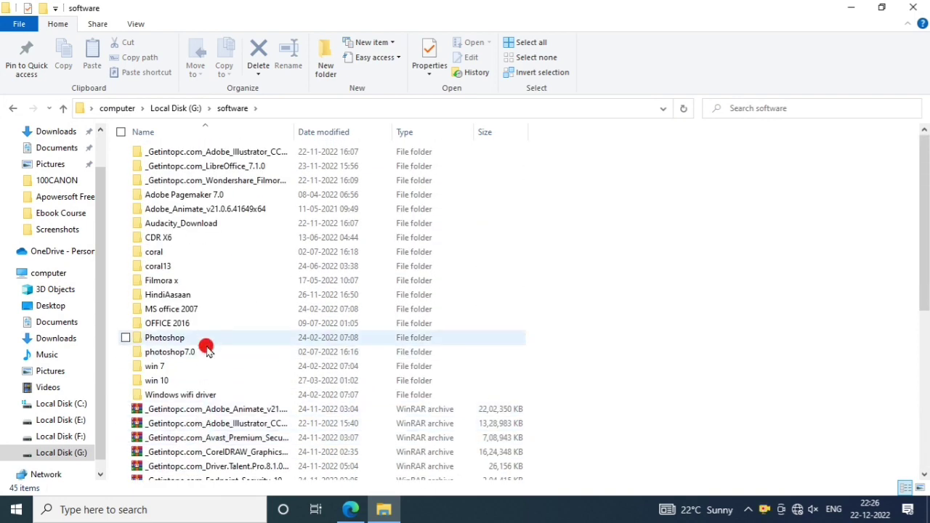
{"action": "double_click", "coordinate": [163, 353]}
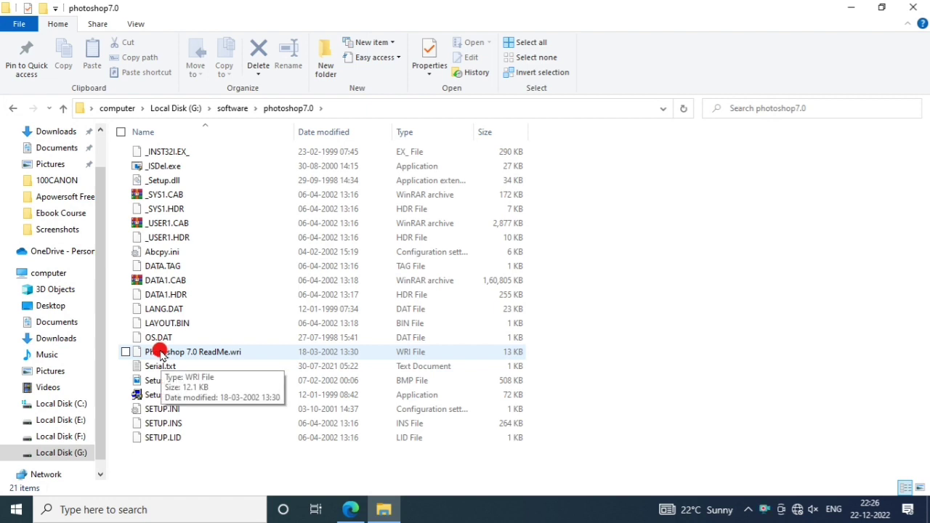
{"action": "left_click", "coordinate": [155, 395]}
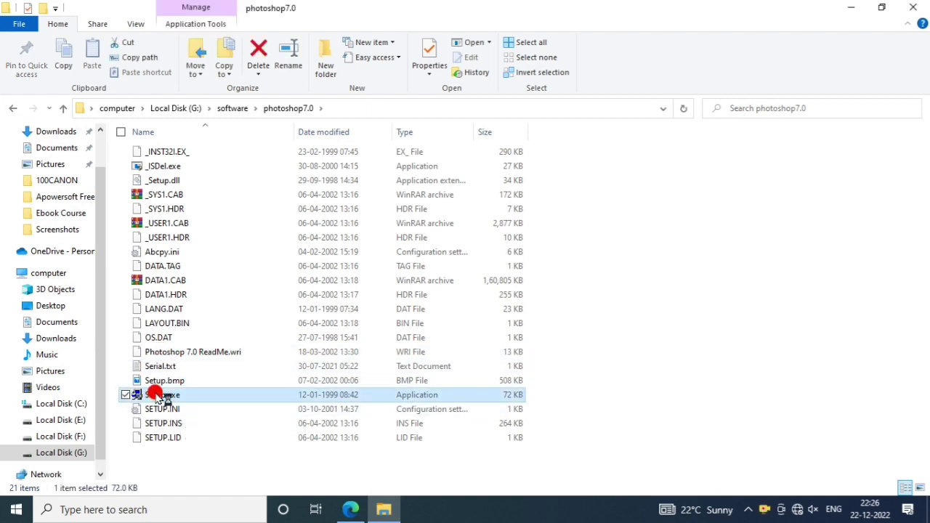
{"action": "double_click", "coordinate": [156, 394]}
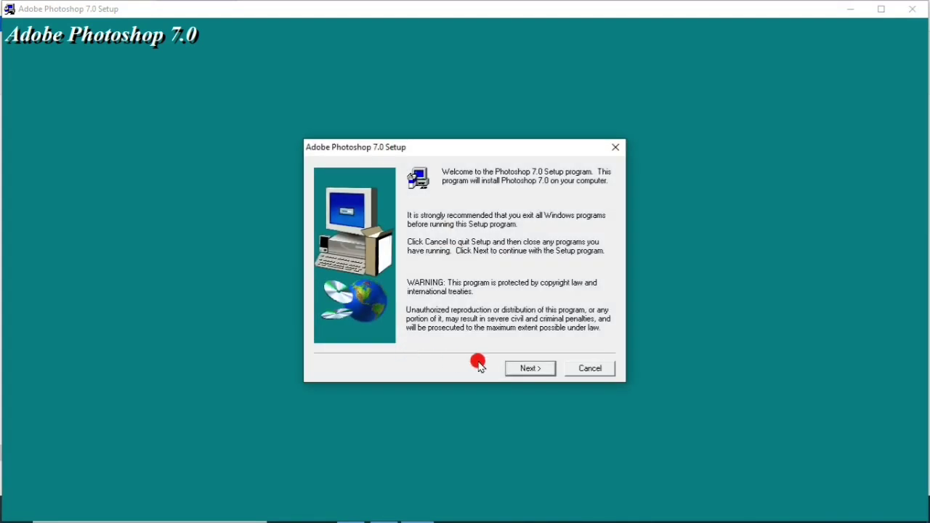
{"action": "left_click", "coordinate": [529, 368]}
{"action": "left_click", "coordinate": [573, 299]}
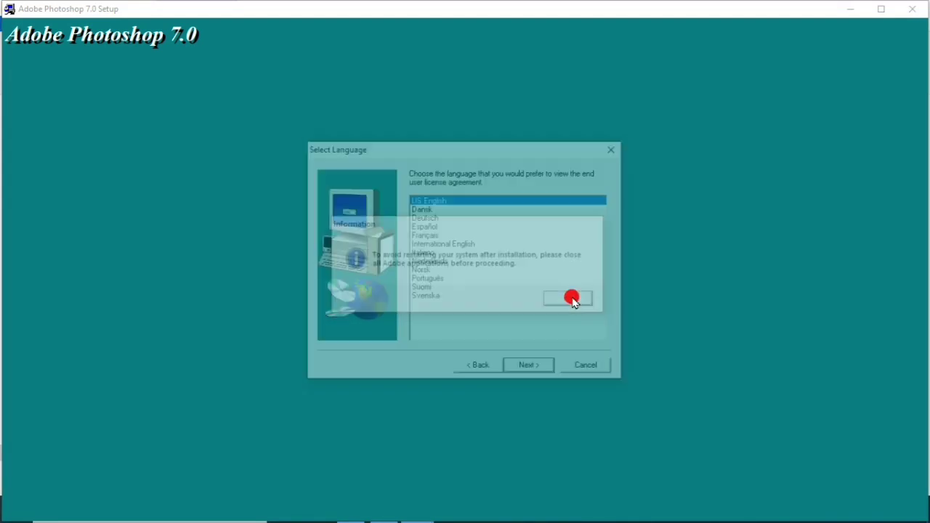
{"action": "left_click", "coordinate": [530, 368]}
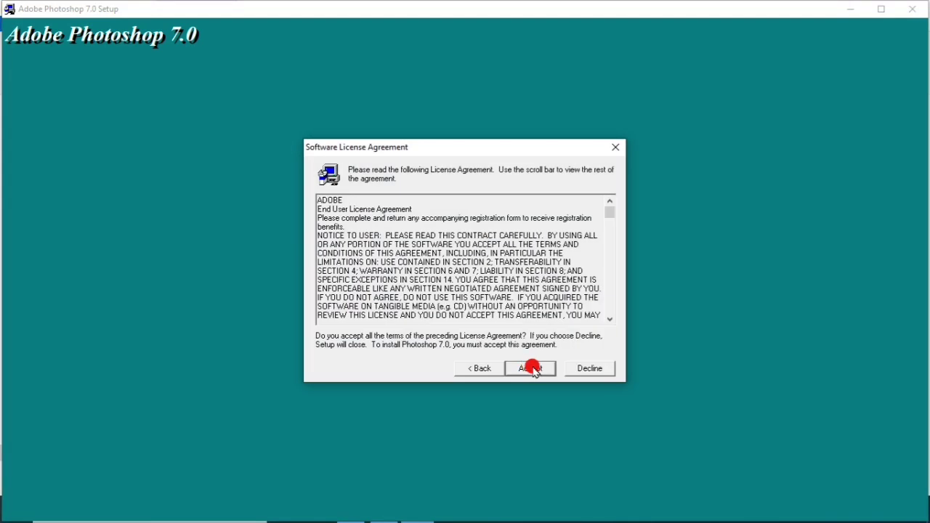
{"action": "left_click", "coordinate": [530, 367]}
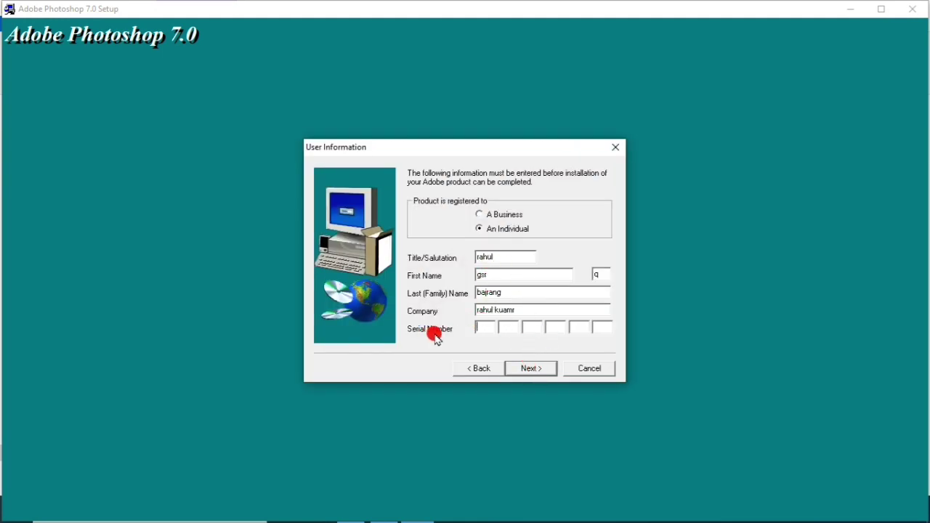
- Copy the serial number from Serial.txt into the setup's Serial Number field and confirm the registration information
{"action": "left_click", "coordinate": [850, 8]}
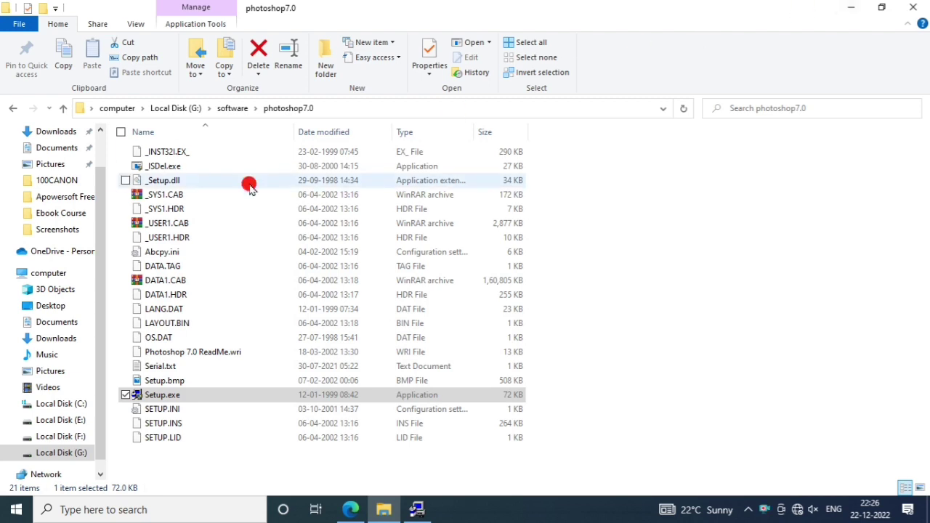
{"action": "double_click", "coordinate": [163, 366]}
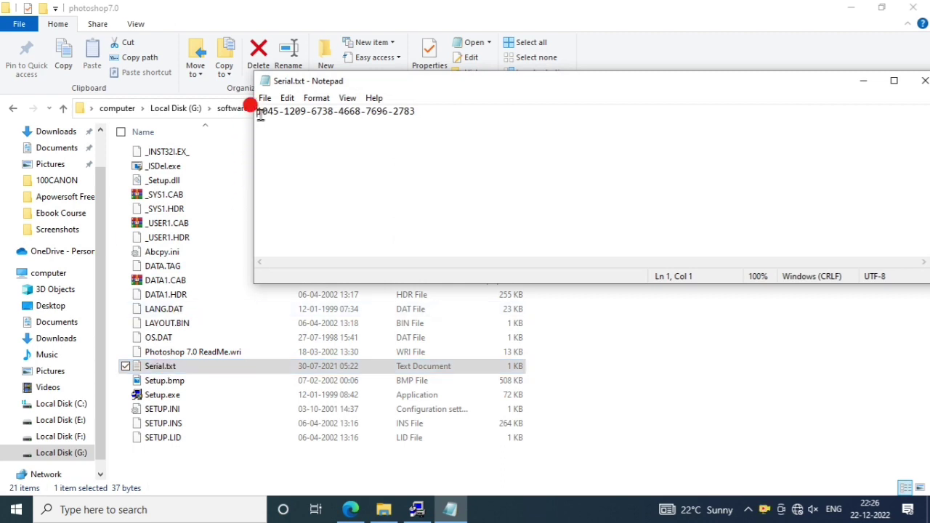
{"action": "left_click_drag", "start_coordinate": [257, 117], "coordinate": [436, 115]}
{"action": "key", "text": "ctrl+c"}
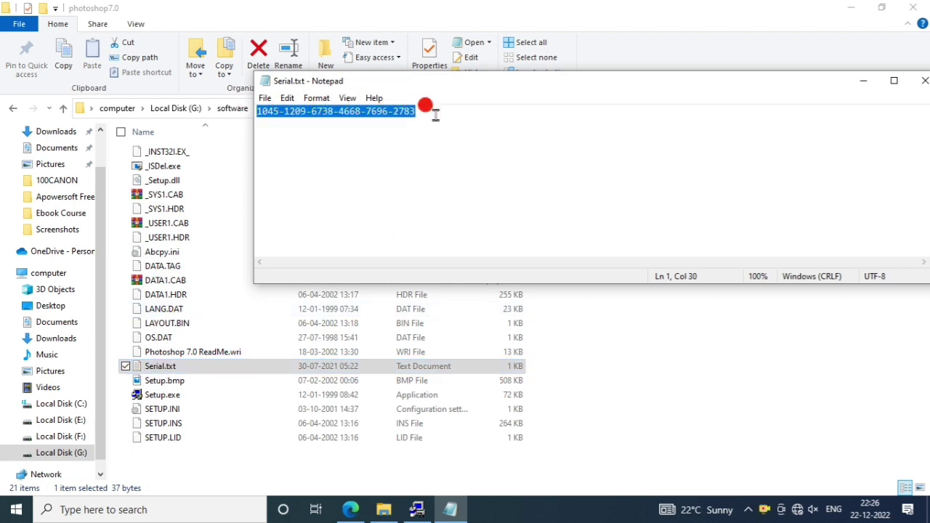
{"action": "left_click", "coordinate": [863, 80]}
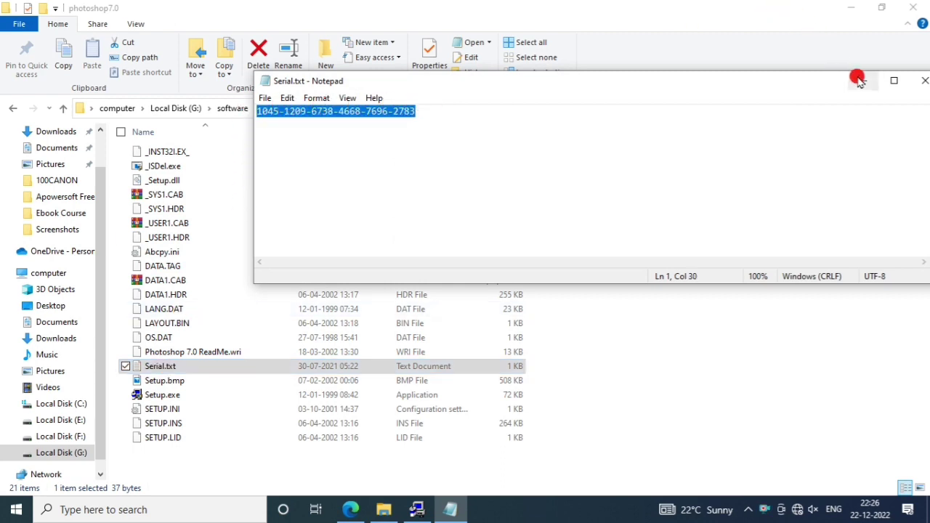
{"action": "left_click", "coordinate": [416, 509]}
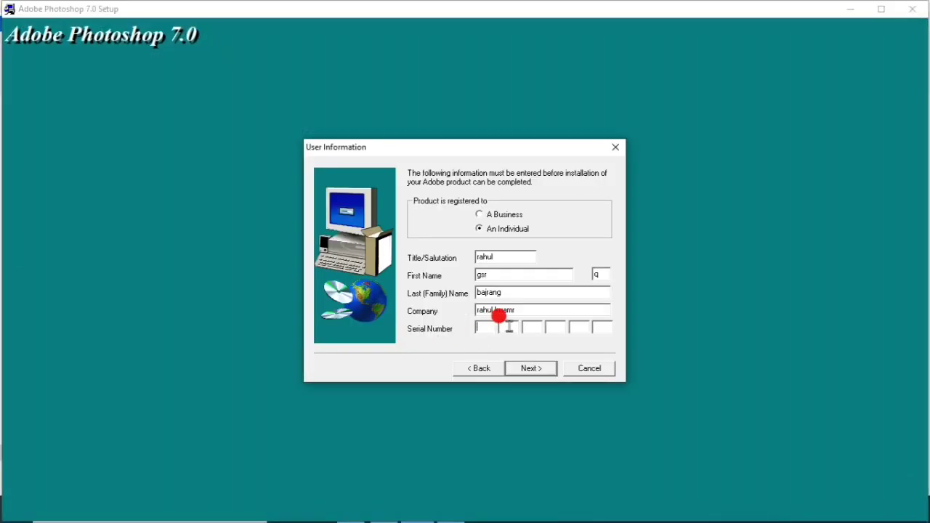
{"action": "key", "text": "ctrl+v"}
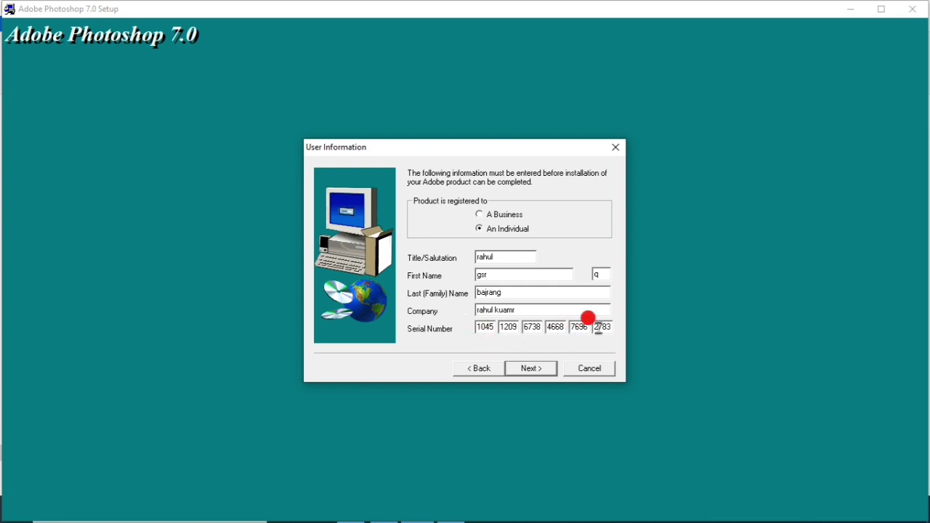
{"action": "left_click", "coordinate": [523, 370]}
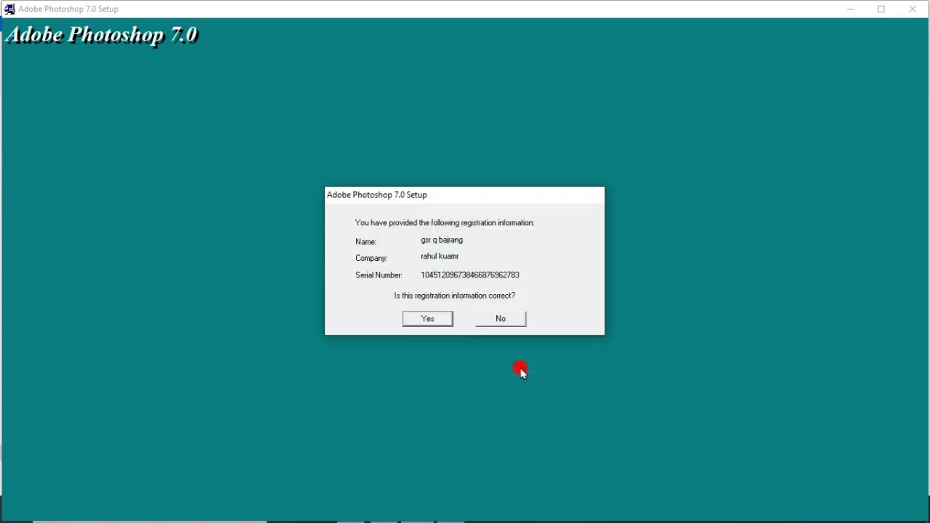
{"action": "left_click", "coordinate": [429, 320]}
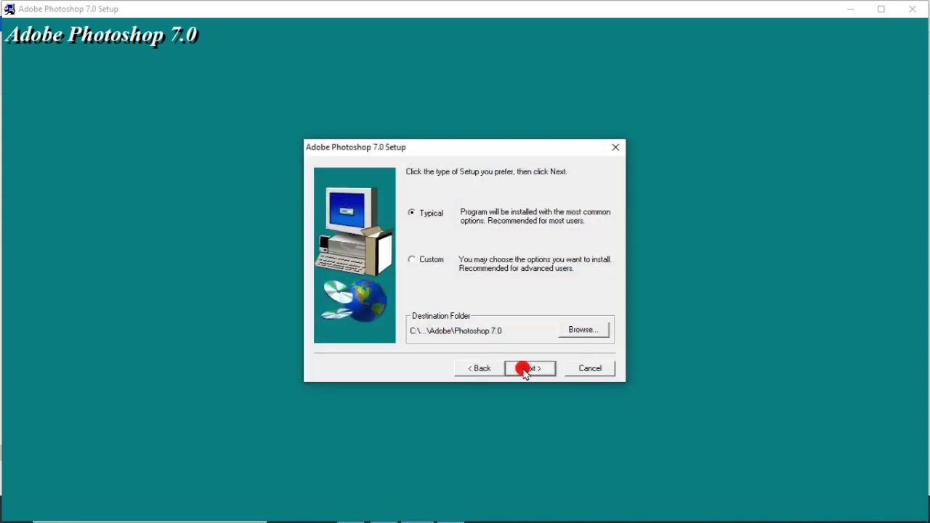
- Start a Typical installation of Photoshop 7.0 in the default destination folder
{"action": "left_click", "coordinate": [523, 369]}
{"action": "left_click", "coordinate": [524, 369]}
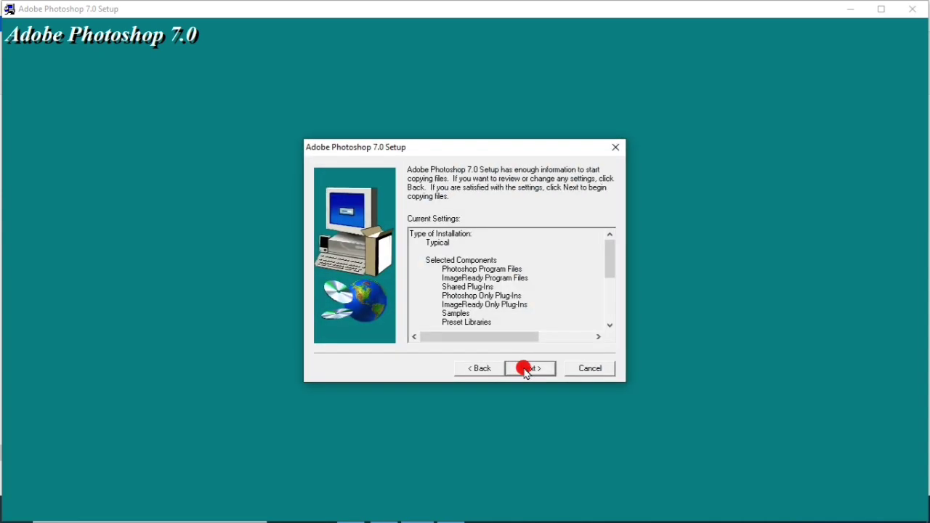
{"action": "left_click", "coordinate": [525, 370]}
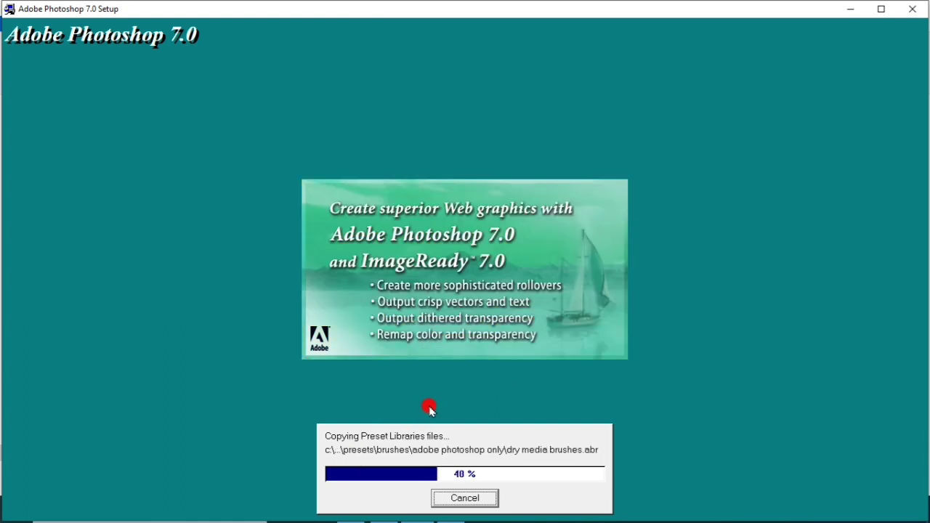
- Minimize the running setup, close the photoshop7.0 folder window, and refresh the desktop
{"action": "left_click", "coordinate": [850, 9]}
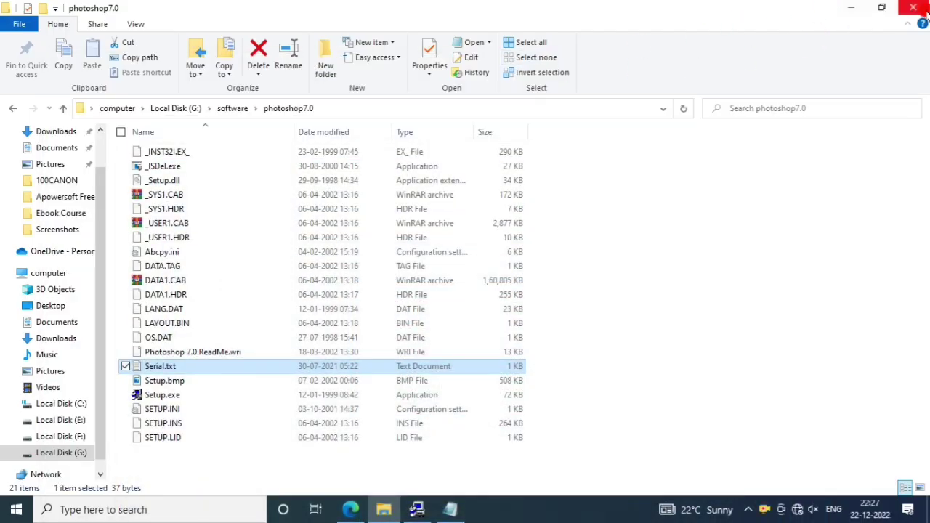
{"action": "key", "text": "alt+F4"}
{"action": "right_click", "coordinate": [520, 81]}
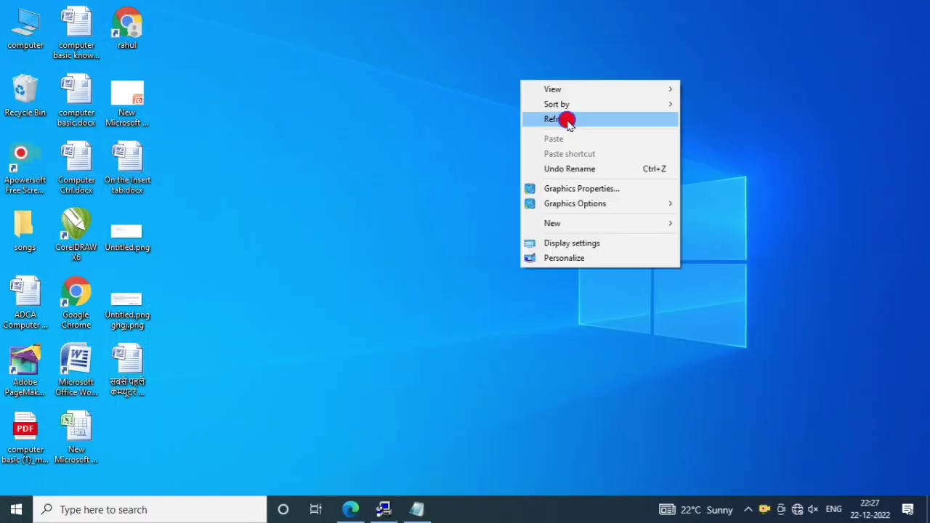
{"action": "left_click", "coordinate": [566, 121]}
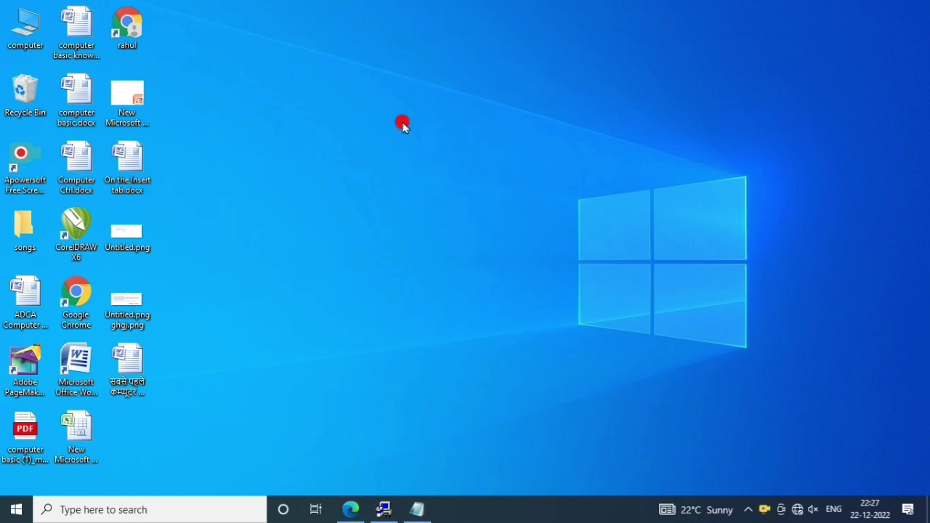
- Switch to the computer basic knowledge PDF in Microsoft Edge and circle the "Generation of Computer" heading with the red pen
{"action": "left_click", "coordinate": [350, 510]}
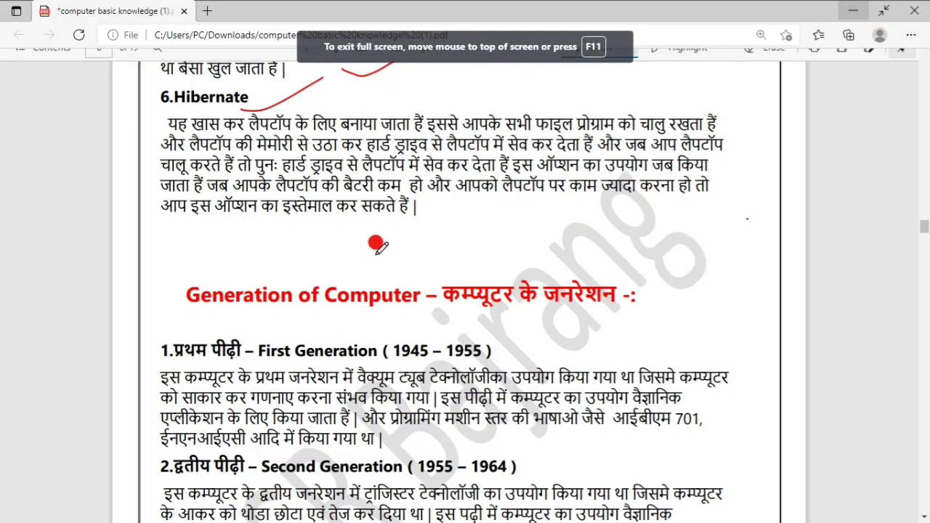
{"action": "scroll", "coordinate": [364, 218], "scroll_direction": "down", "scroll_amount": 2}
{"action": "scroll", "coordinate": [385, 207], "scroll_direction": "up", "scroll_amount": 2}
{"action": "scroll", "coordinate": [393, 207], "scroll_direction": "up", "scroll_amount": 2}
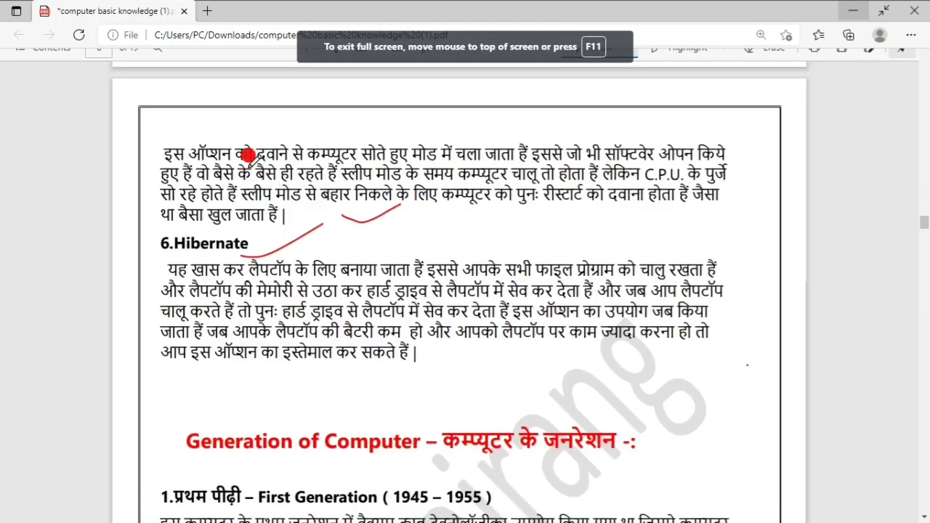
{"action": "scroll", "coordinate": [512, 285], "scroll_direction": "down", "scroll_amount": 4}
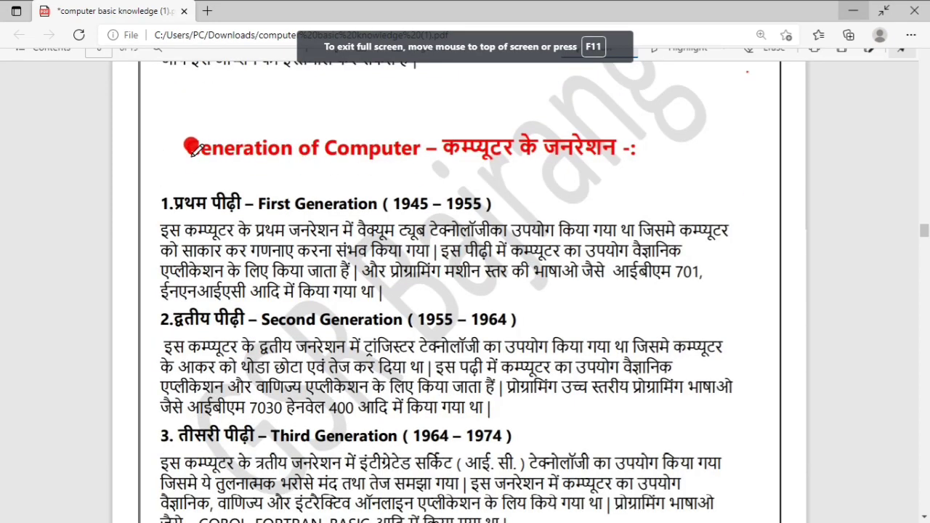
{"action": "mouse_move", "coordinate": [189, 159]}
{"action": "left_mouse_down"}
{"action": "mouse_move", "coordinate": [626, 162]}
{"action": "mouse_move", "coordinate": [651, 135]}
{"action": "mouse_move", "coordinate": [429, 109]}
{"action": "mouse_move", "coordinate": [175, 111]}
{"action": "mouse_move", "coordinate": [182, 153]}
{"action": "mouse_move", "coordinate": [200, 163]}
{"action": "left_mouse_up"}
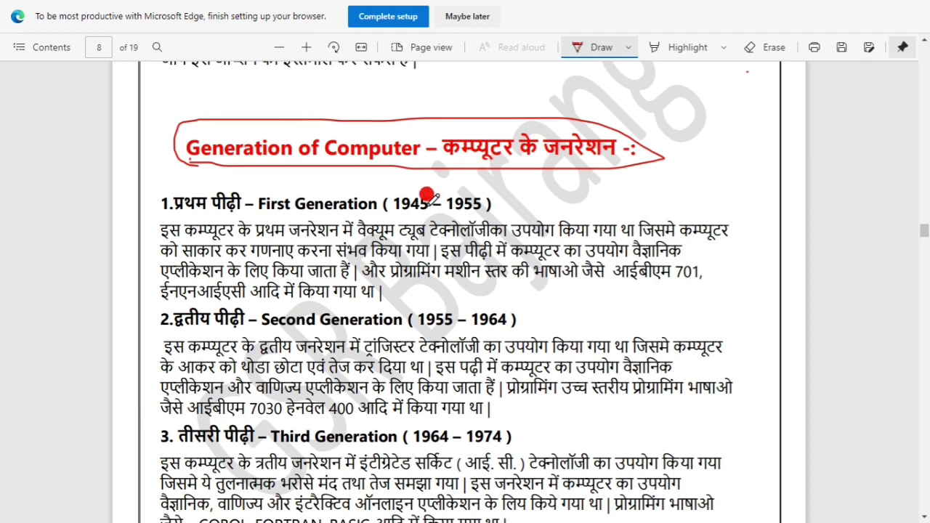
- Mark the First, Second and Third Generation headings in the PDF with red pen strokes
{"action": "mouse_move", "coordinate": [487, 193]}
{"action": "left_mouse_down"}
{"action": "mouse_move", "coordinate": [537, 192]}
{"action": "mouse_move", "coordinate": [609, 154]}
{"action": "left_mouse_up"}
{"action": "scroll", "coordinate": [363, 243], "scroll_direction": "down", "scroll_amount": 2}
{"action": "left_click_drag", "start_coordinate": [535, 276], "coordinate": [590, 243]}
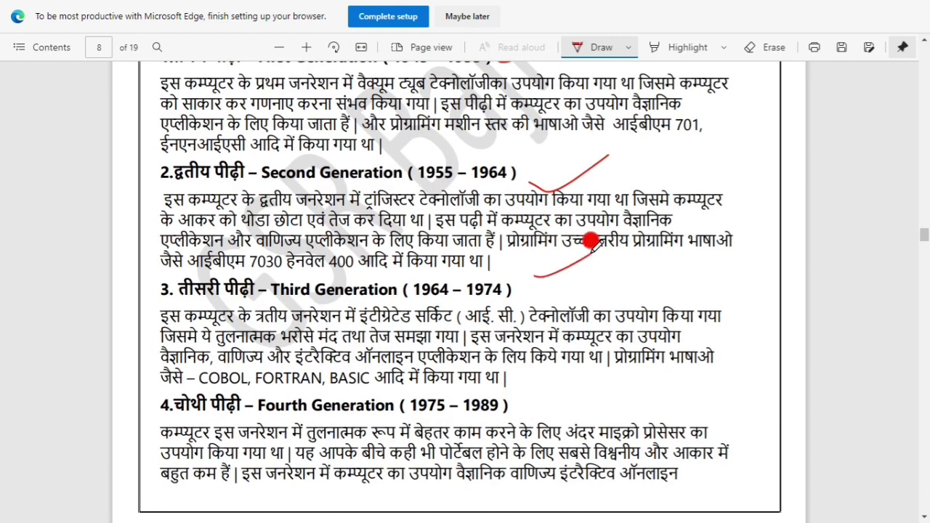
{"action": "scroll", "coordinate": [591, 243], "scroll_direction": "down", "scroll_amount": 1}
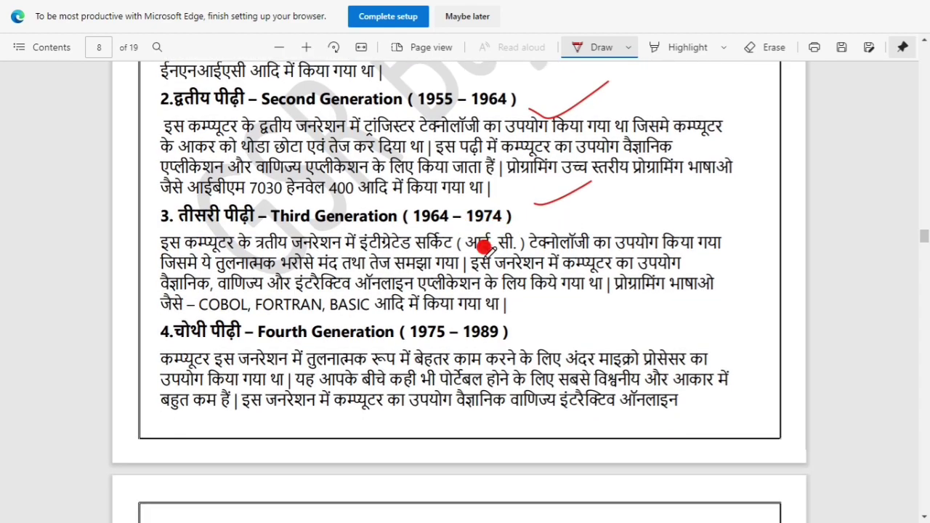
{"action": "scroll", "coordinate": [509, 233], "scroll_direction": "down", "scroll_amount": 8}
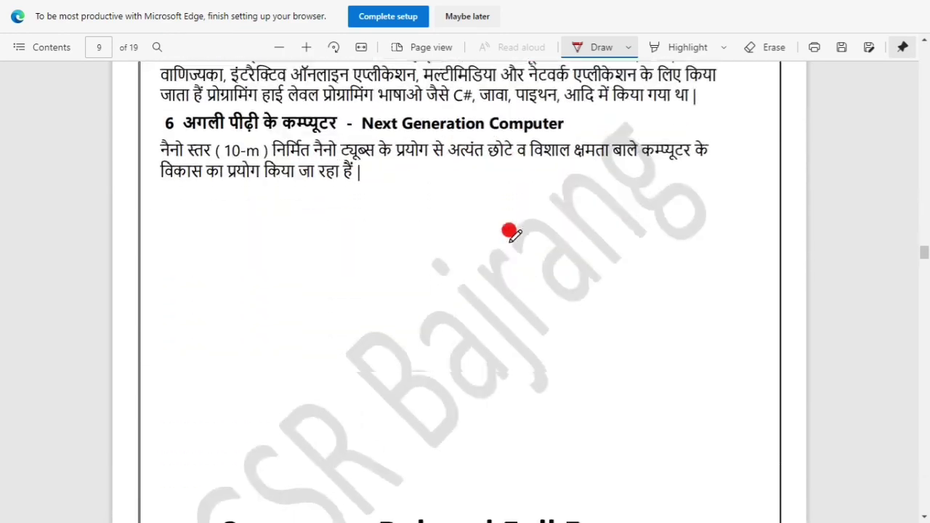
{"action": "scroll", "coordinate": [508, 232], "scroll_direction": "down", "scroll_amount": 5}
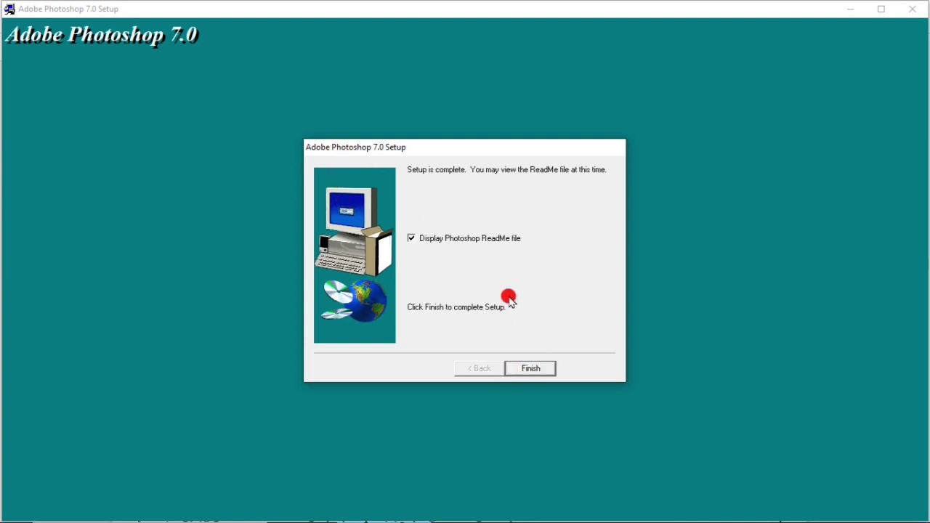
- Finish the Photoshop 7.0 setup, close the ReadMe file, and exit the setup window
{"action": "left_click", "coordinate": [550, 370]}
{"action": "left_click", "coordinate": [530, 298]}
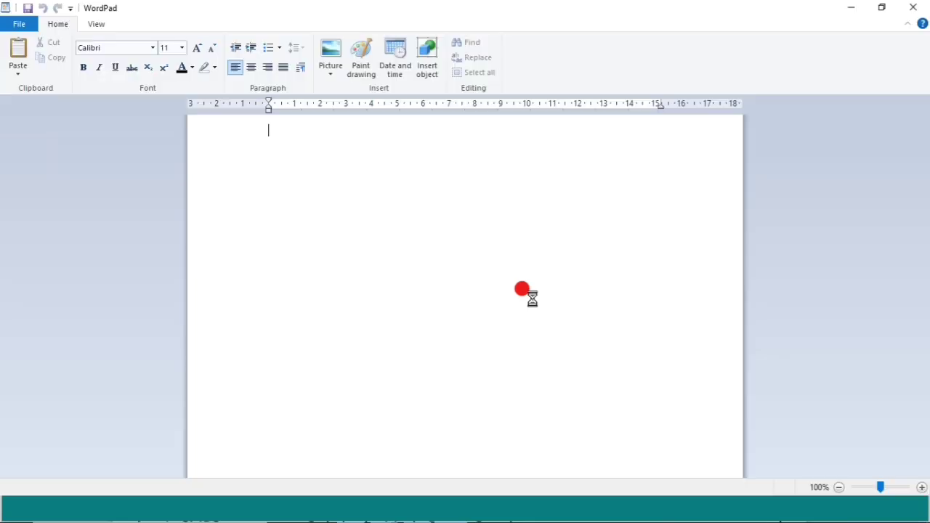
{"action": "left_click", "coordinate": [913, 7]}
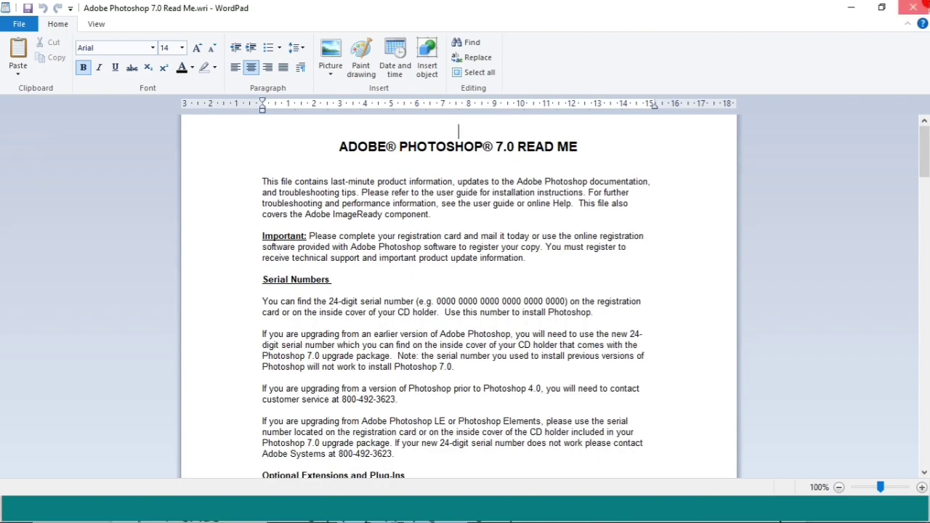
{"action": "left_click", "coordinate": [546, 298]}
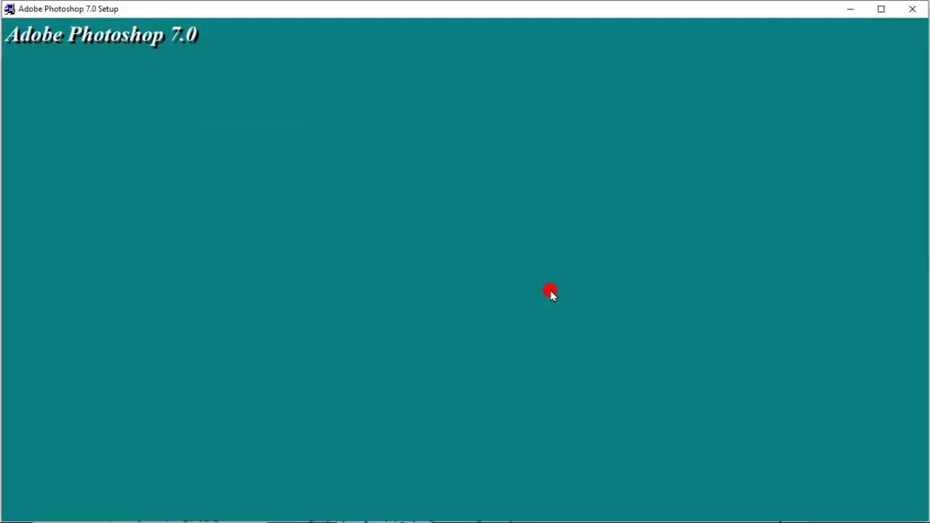
{"action": "left_click", "coordinate": [913, 7]}
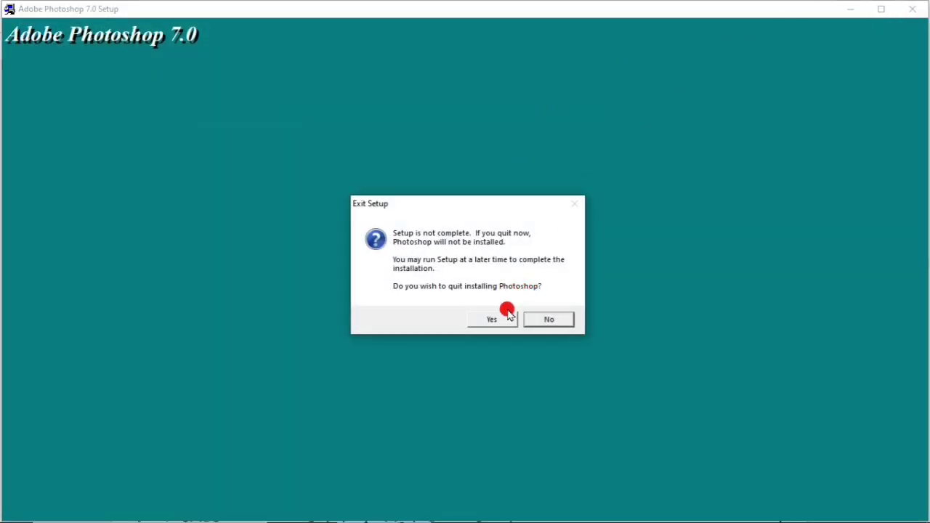
{"action": "left_click", "coordinate": [507, 315]}
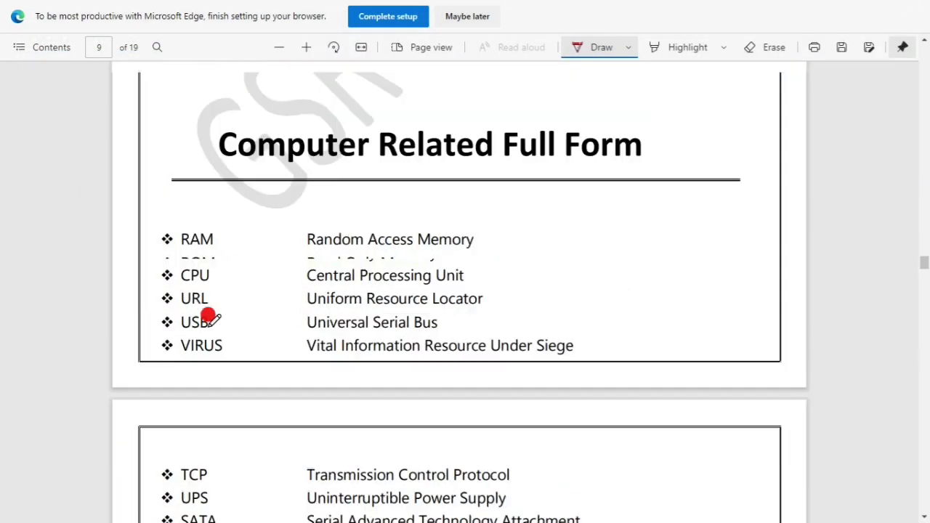
- Circle the "Computer Related Full Form" heading on page 9 of the PDF with the red pen
{"action": "scroll", "coordinate": [209, 317], "scroll_direction": "up", "scroll_amount": 1}
{"action": "mouse_move", "coordinate": [219, 199]}
{"action": "left_mouse_down"}
{"action": "mouse_move", "coordinate": [208, 270]}
{"action": "mouse_move", "coordinate": [440, 318]}
{"action": "mouse_move", "coordinate": [720, 259]}
{"action": "mouse_move", "coordinate": [556, 164]}
{"action": "mouse_move", "coordinate": [243, 172]}
{"action": "mouse_move", "coordinate": [222, 183]}
{"action": "mouse_move", "coordinate": [215, 202]}
{"action": "left_mouse_up"}
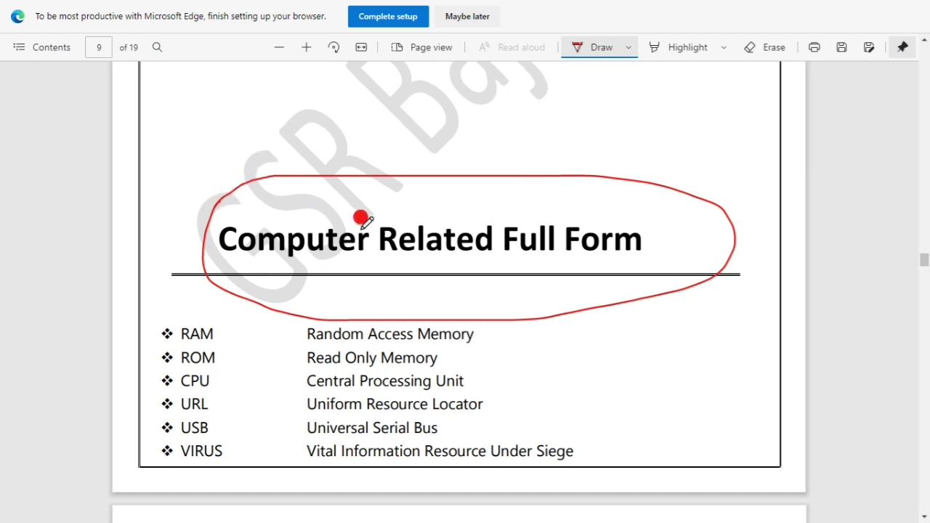
{"action": "scroll", "coordinate": [363, 218], "scroll_direction": "down", "scroll_amount": 2}
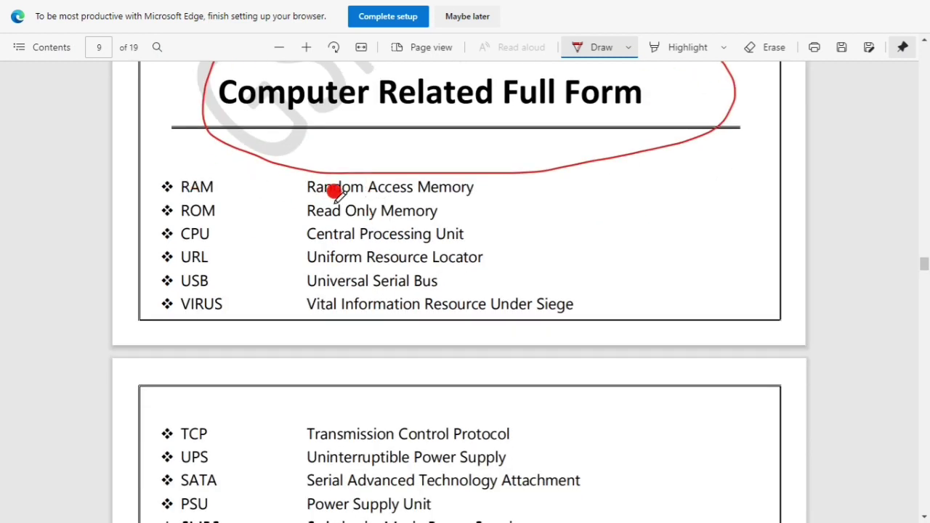
- Underline the end of "Random Access Memory" in red and browse the remaining full forms up to the keyboard shortcut table on page 14
{"action": "left_click_drag", "start_coordinate": [459, 198], "coordinate": [484, 198]}
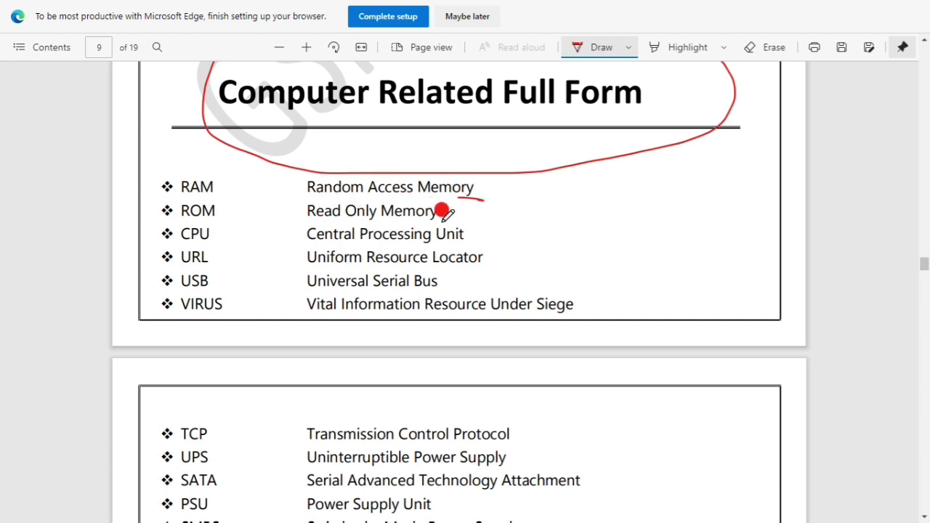
{"action": "scroll", "coordinate": [440, 210], "scroll_direction": "down", "scroll_amount": 2}
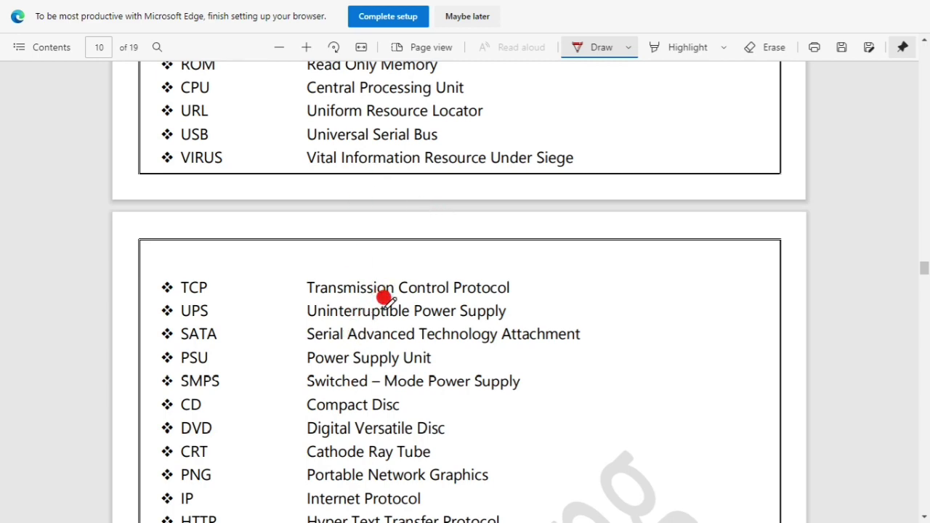
{"action": "scroll", "coordinate": [385, 298], "scroll_direction": "down", "scroll_amount": 4}
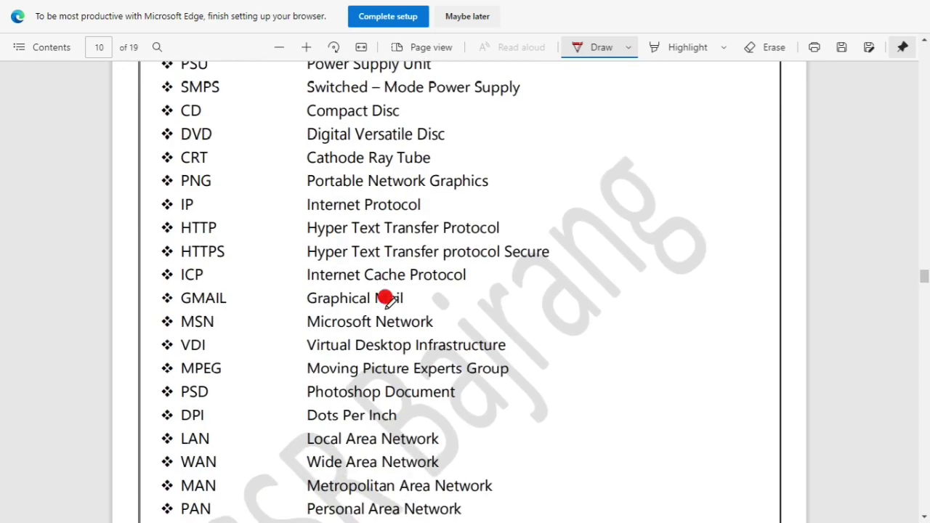
{"action": "mouse_move", "coordinate": [513, 273]}
{"action": "left_mouse_down"}
{"action": "mouse_move", "coordinate": [546, 316]}
{"action": "mouse_move", "coordinate": [643, 272]}
{"action": "left_mouse_up"}
{"action": "scroll", "coordinate": [393, 300], "scroll_direction": "down", "scroll_amount": 15}
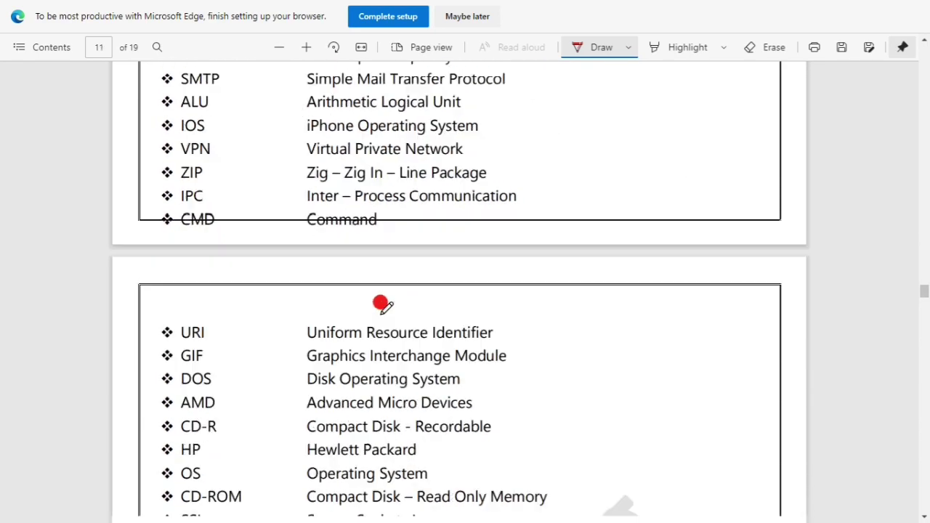
{"action": "scroll", "coordinate": [383, 303], "scroll_direction": "down", "scroll_amount": 15}
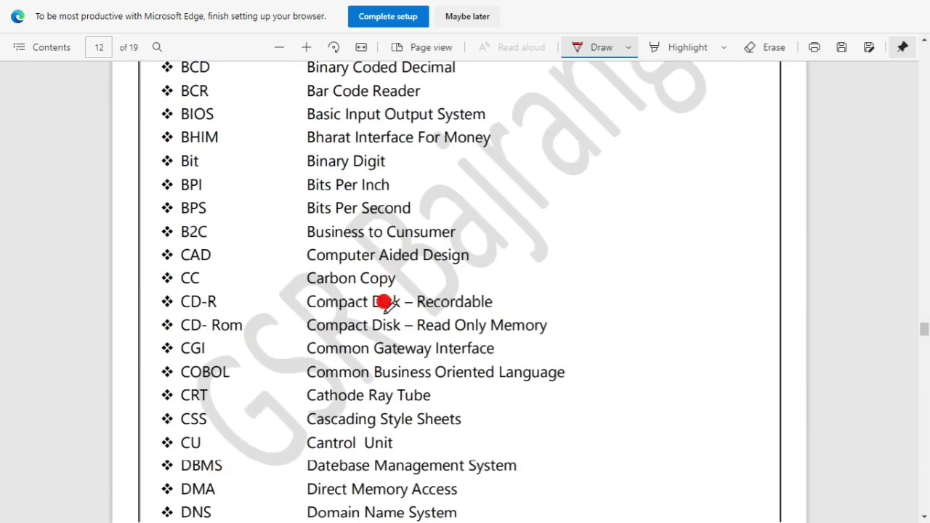
{"action": "scroll", "coordinate": [387, 300], "scroll_direction": "down", "scroll_amount": 15}
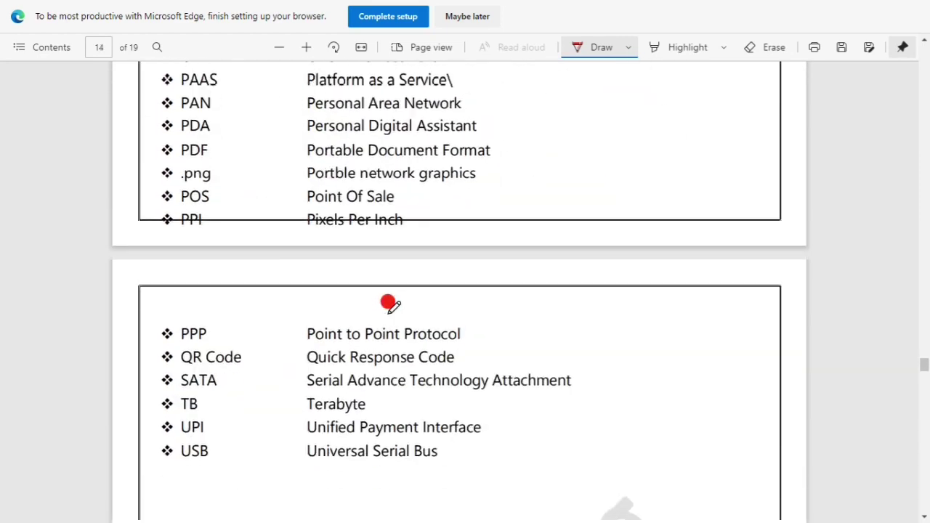
{"action": "scroll", "coordinate": [394, 303], "scroll_direction": "down", "scroll_amount": 1}
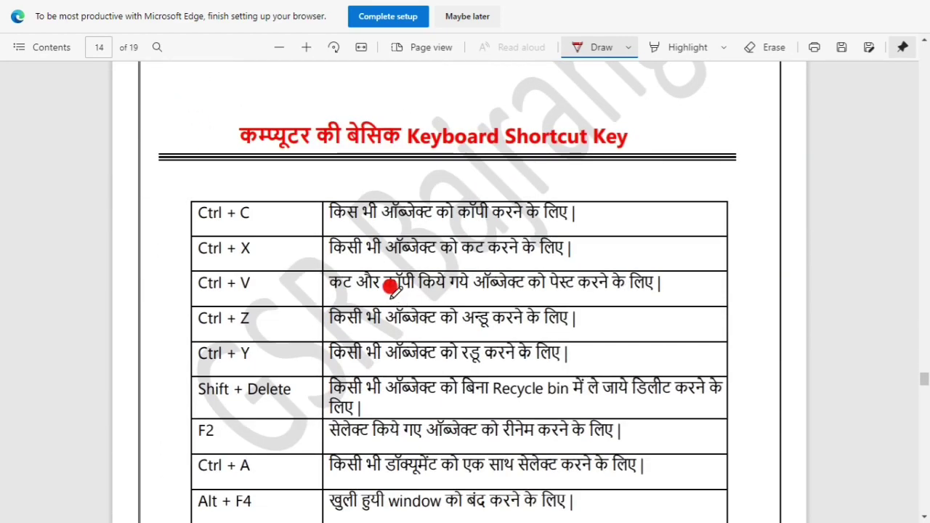
- Circle the "Keyboard Shortcut Key" heading and the Ctrl + C entry in red, and underline the Ctrl + X entry
{"action": "mouse_move", "coordinate": [234, 113]}
{"action": "left_mouse_down"}
{"action": "mouse_move", "coordinate": [226, 131]}
{"action": "mouse_move", "coordinate": [334, 176]}
{"action": "mouse_move", "coordinate": [674, 142]}
{"action": "mouse_move", "coordinate": [552, 97]}
{"action": "mouse_move", "coordinate": [257, 83]}
{"action": "mouse_move", "coordinate": [234, 109]}
{"action": "left_mouse_up"}
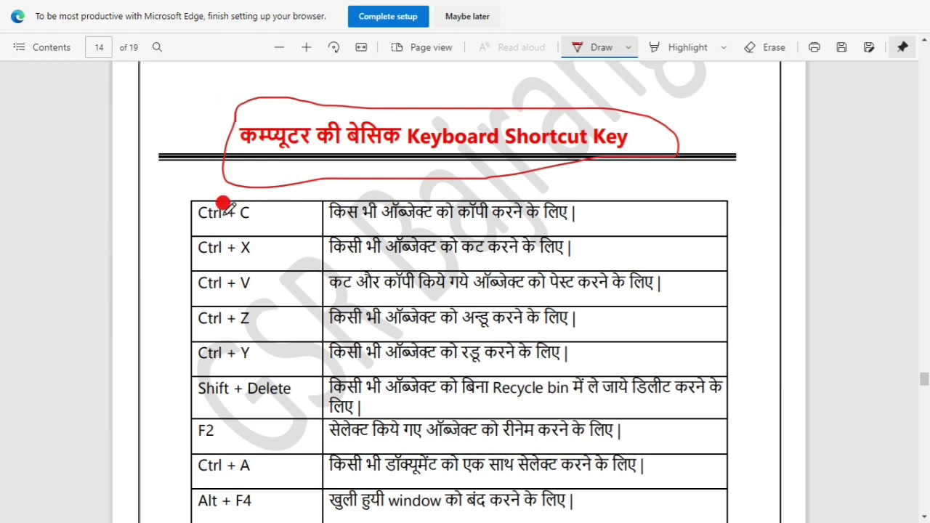
{"action": "mouse_move", "coordinate": [187, 217]}
{"action": "left_mouse_down"}
{"action": "mouse_move", "coordinate": [231, 228]}
{"action": "mouse_move", "coordinate": [299, 190]}
{"action": "mouse_move", "coordinate": [202, 174]}
{"action": "mouse_move", "coordinate": [181, 207]}
{"action": "left_mouse_up"}
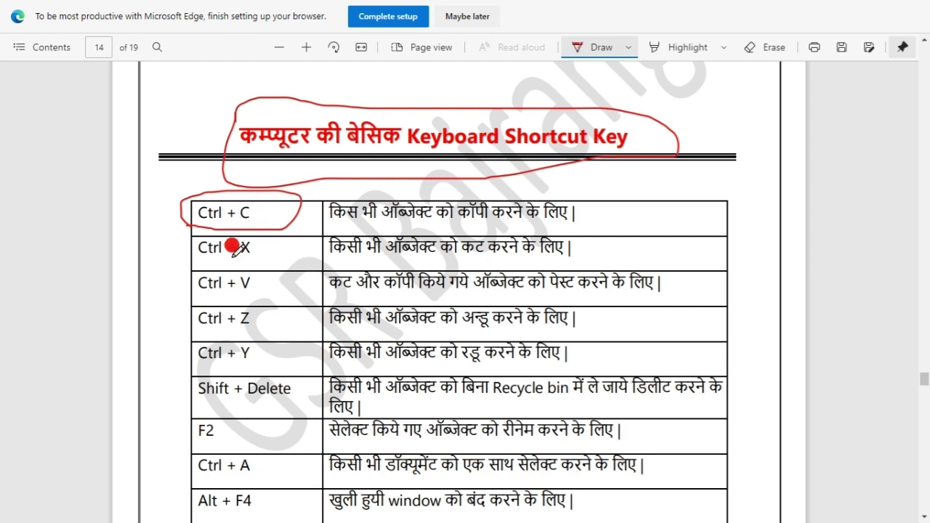
{"action": "left_click_drag", "start_coordinate": [192, 258], "coordinate": [261, 258]}
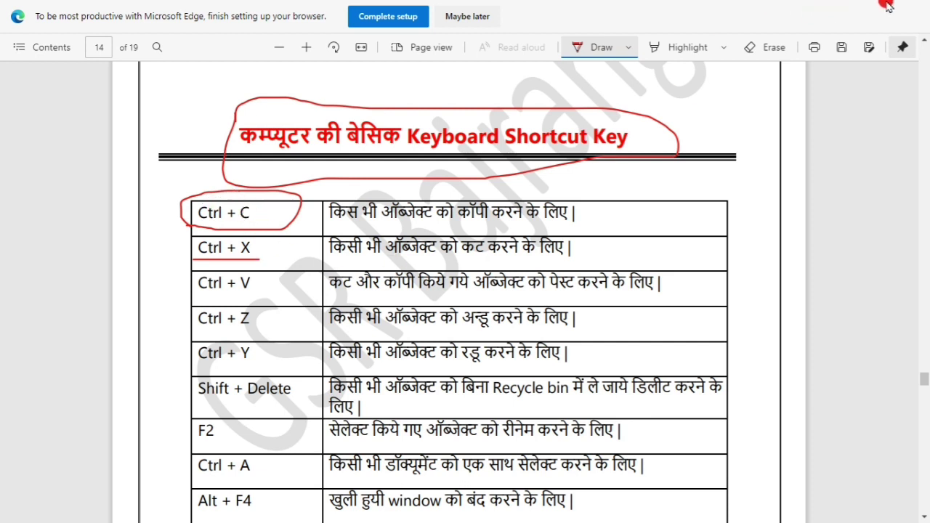
- Minimise the PDF, open "On the Insert tab.docx" in Word, and enlarge the view to 128% at the numbered list
{"action": "left_click", "coordinate": [852, 5]}
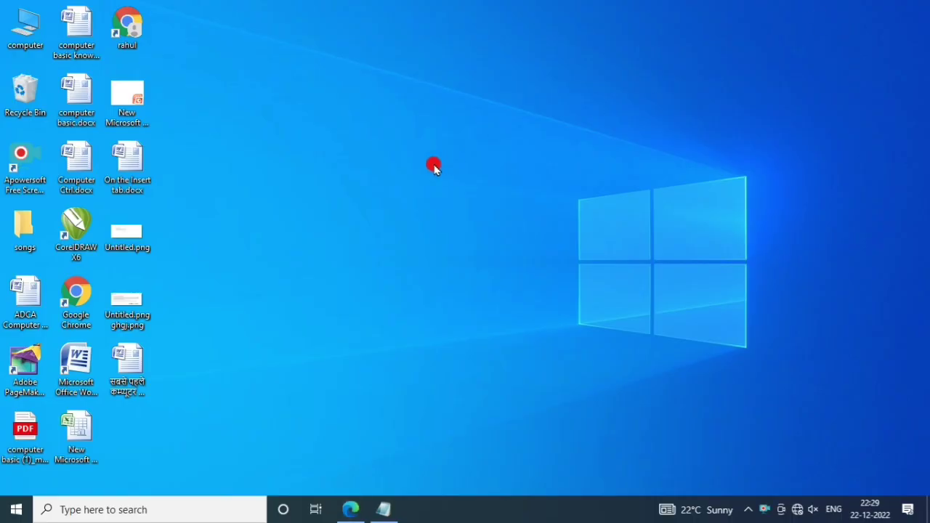
{"action": "double_click", "coordinate": [131, 166]}
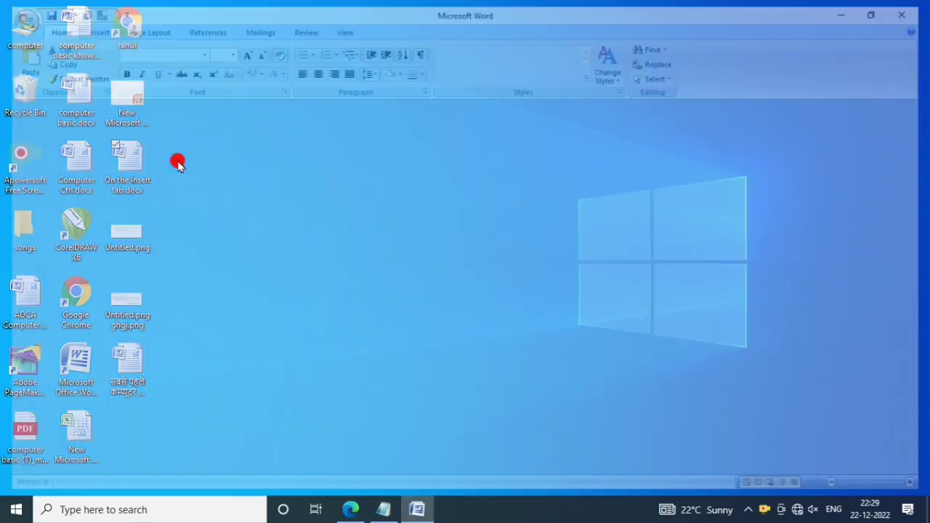
{"action": "scroll", "coordinate": [406, 270], "scroll_direction": "down", "scroll_amount": 10}
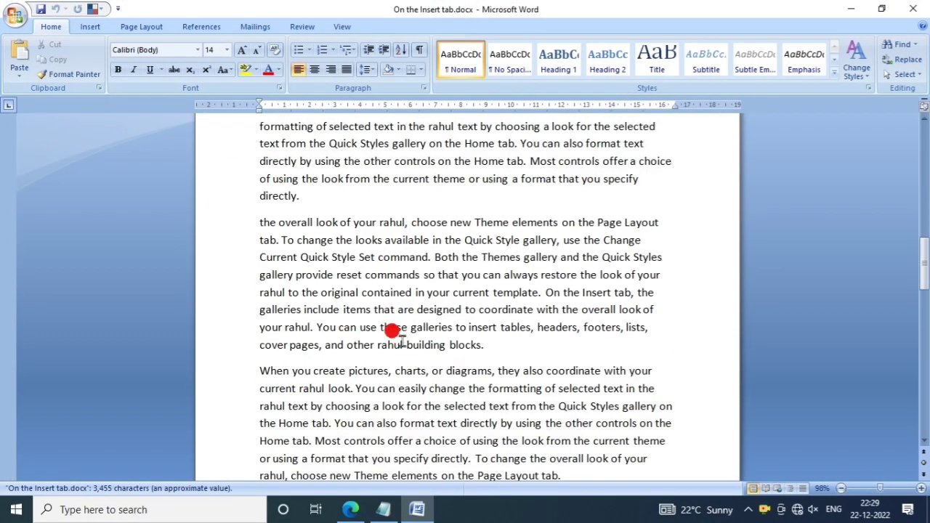
{"action": "scroll", "coordinate": [392, 331], "scroll_direction": "up", "scroll_amount": 3, "text": "ctrl"}
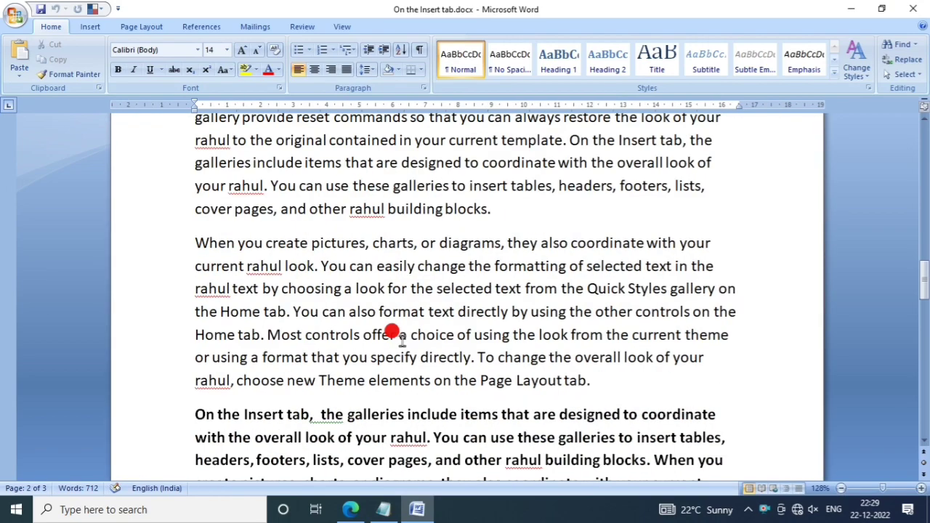
{"action": "scroll", "coordinate": [402, 340], "scroll_direction": "down", "scroll_amount": 10}
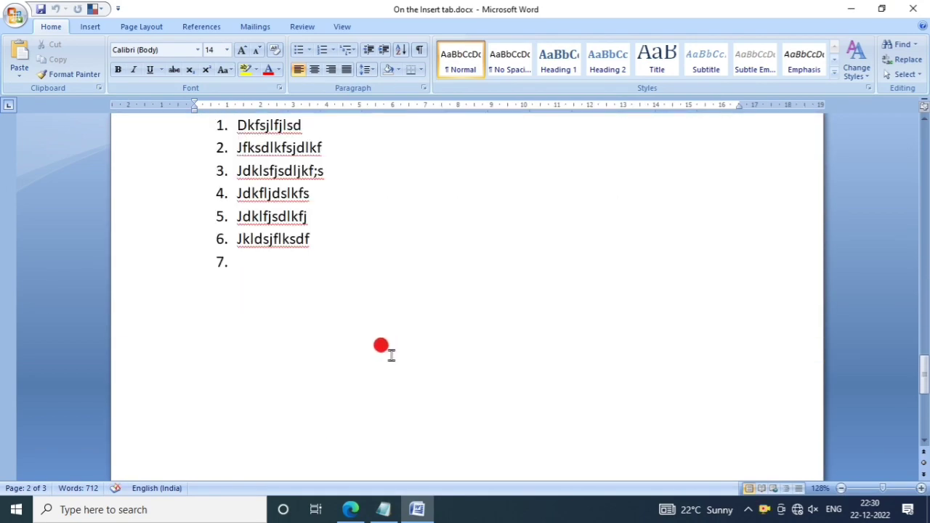
{"action": "scroll", "coordinate": [392, 354], "scroll_direction": "up", "scroll_amount": 2}
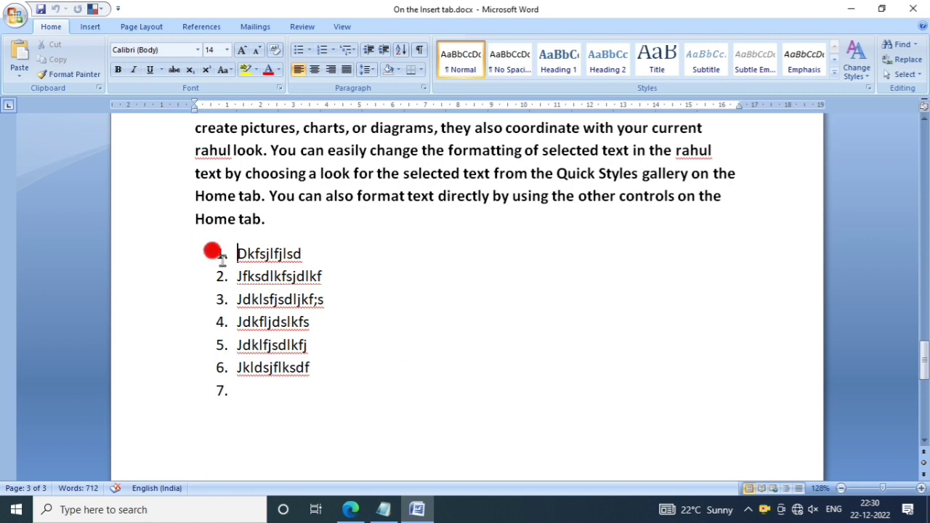
- Copy the whole numbered list, add blank lines after its third item, and paste the copied list there
{"action": "left_click_drag", "start_coordinate": [222, 259], "coordinate": [314, 380]}
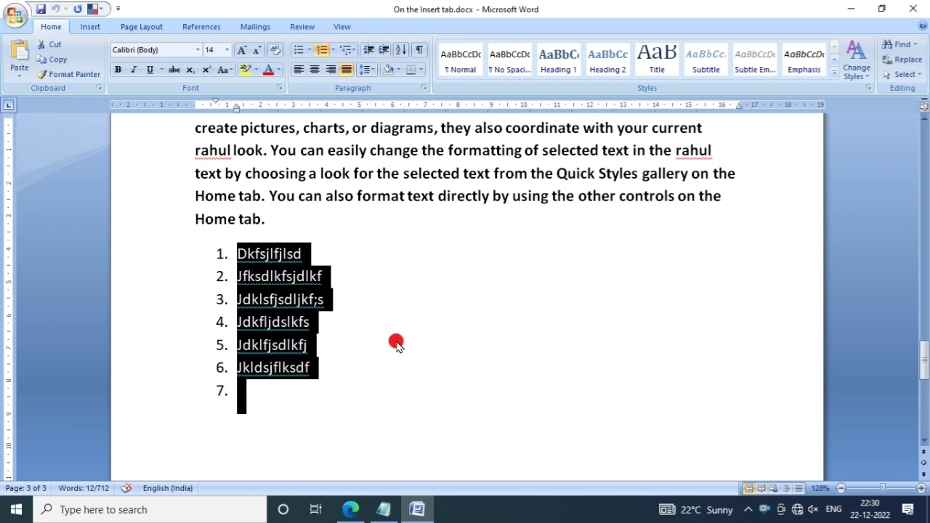
{"action": "left_click", "coordinate": [433, 308]}
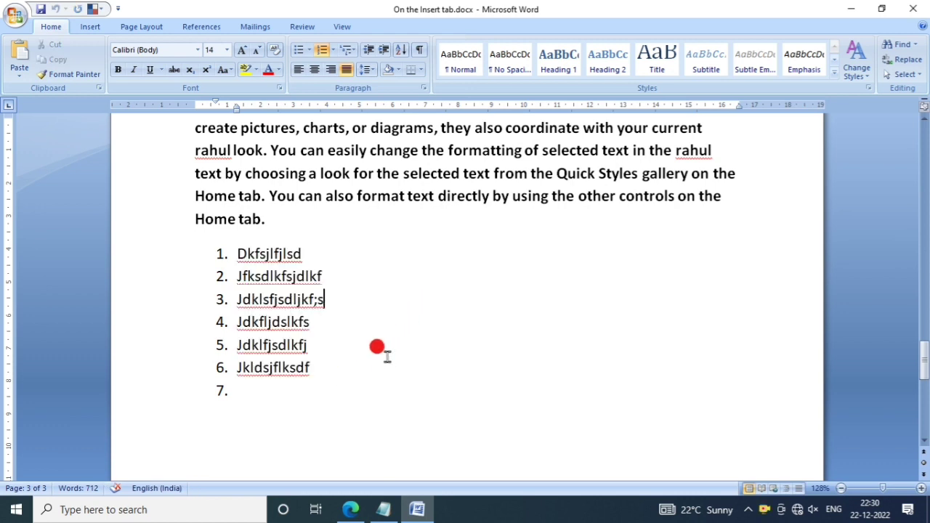
{"action": "key", "text": "Return"}
{"action": "key", "text": "Return"}
{"action": "key", "text": "Return"}
{"action": "key", "text": "Return"}
{"action": "key", "text": "Return"}
{"action": "key", "text": "Return"}
{"action": "key", "text": "Return"}
{"action": "key", "text": "Return"}
{"action": "key", "text": "Return"}
{"action": "key", "text": "Return"}
{"action": "scroll", "coordinate": [364, 367], "scroll_direction": "down", "scroll_amount": 2}
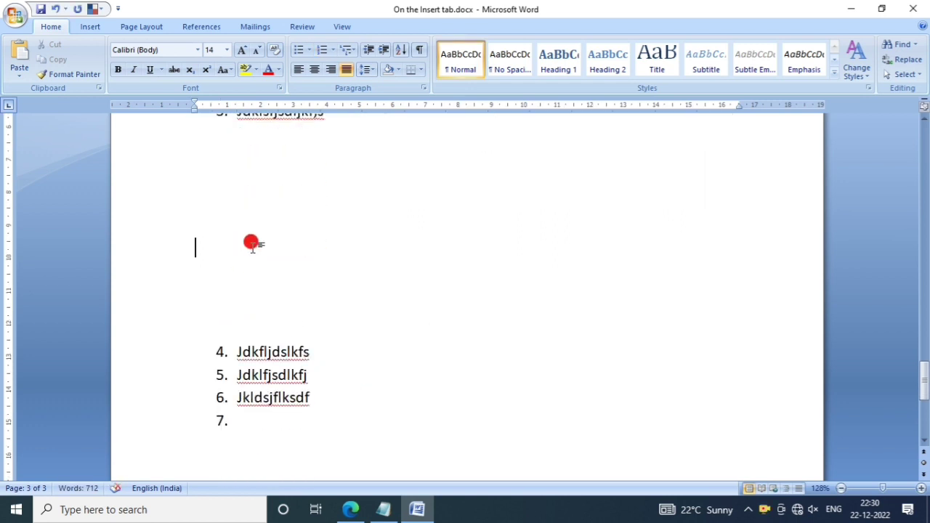
{"action": "type", "text": "Dkfsjlfjlsd Jfksdlkfsjdlkf Jdklsfjsdljkf;s"}
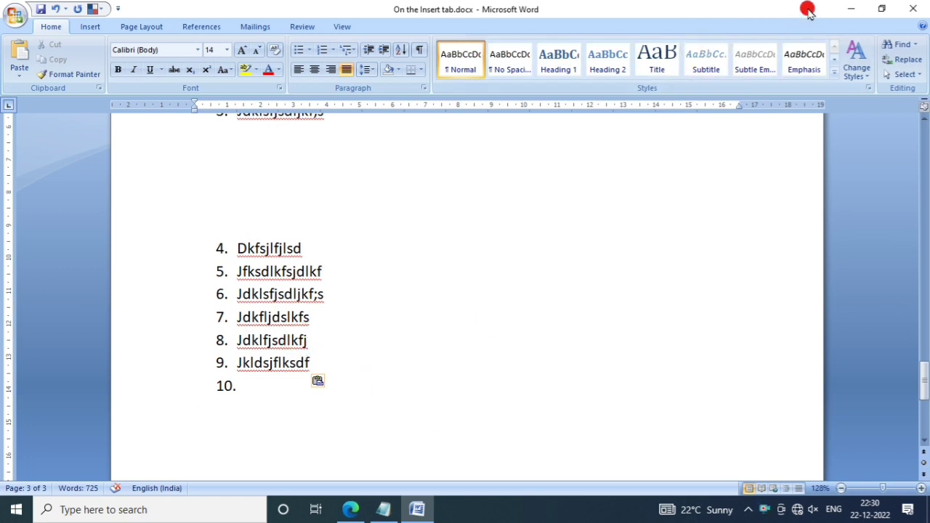
- Minimise the Word document and refresh the desktop
{"action": "left_click", "coordinate": [852, 8]}
{"action": "right_click", "coordinate": [380, 77]}
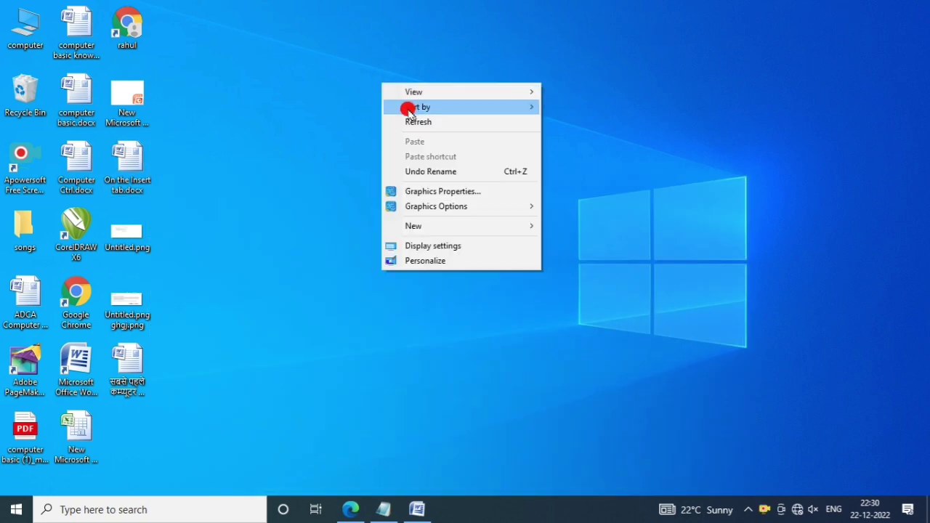
{"action": "left_click", "coordinate": [417, 121]}
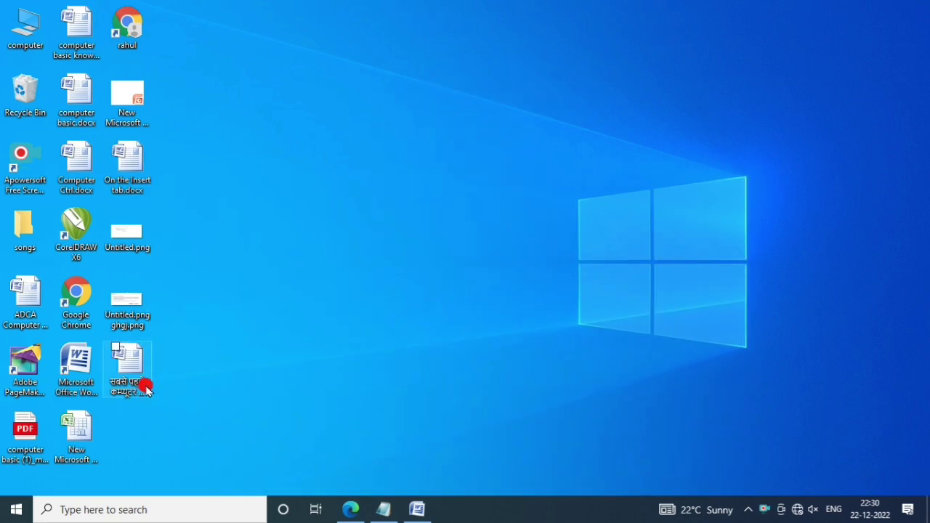
- Duplicate "सबसे पहले कम्प्यूटर का नाम क्या था.docx" on the desktop by copying and pasting it
{"action": "left_click", "coordinate": [129, 372]}
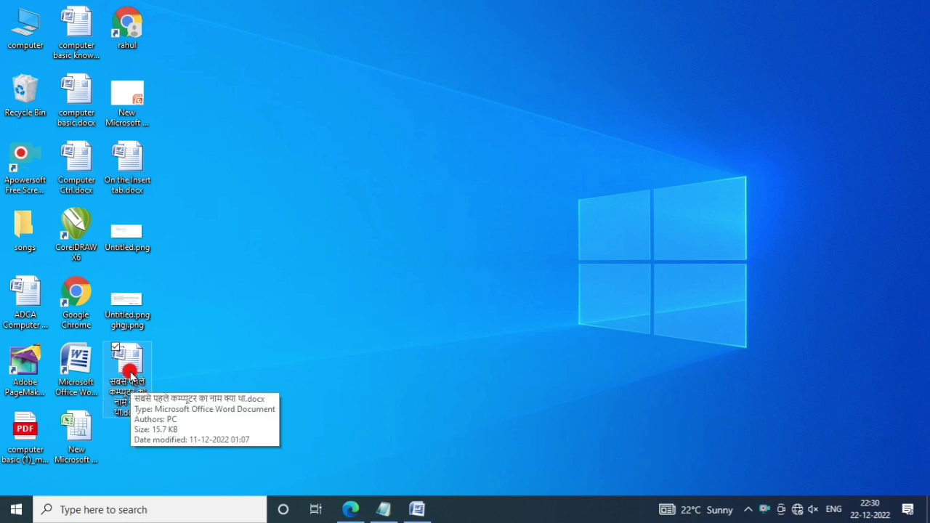
{"action": "left_click", "coordinate": [193, 333]}
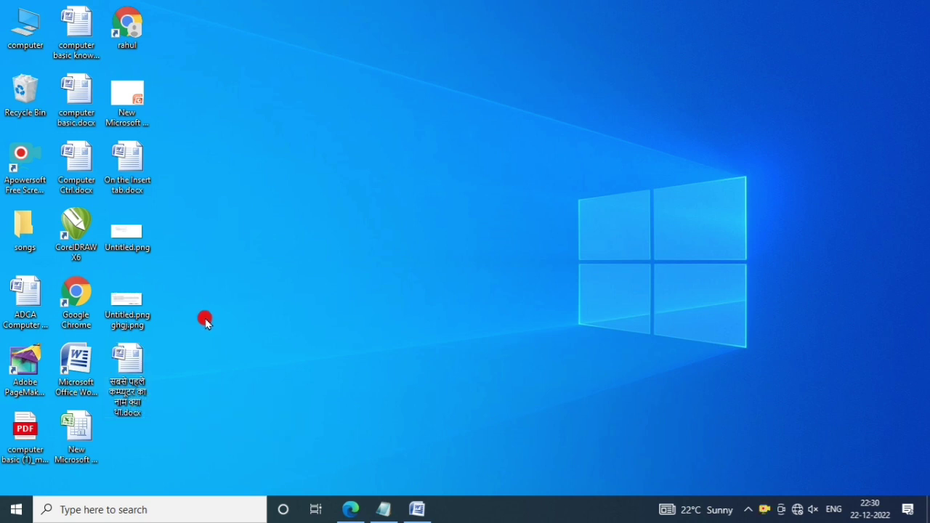
{"action": "key", "text": "ctrl+v"}
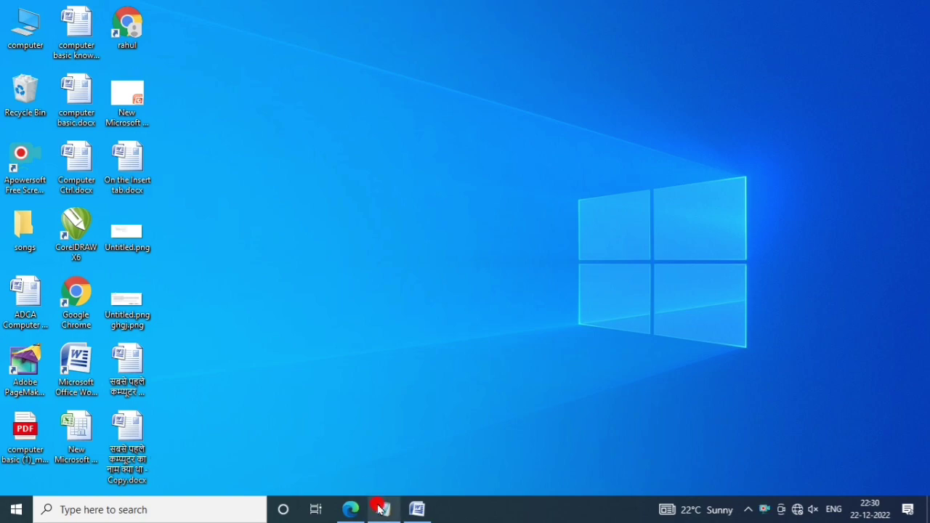
- Return to the shortcut table in the PDF, add a red tick stroke beside the Ctrl + X entry, and minimise the PDF
{"action": "left_click", "coordinate": [350, 509]}
{"action": "scroll", "coordinate": [332, 407], "scroll_direction": "down", "scroll_amount": 1}
{"action": "scroll", "coordinate": [332, 397], "scroll_direction": "down", "scroll_amount": 1}
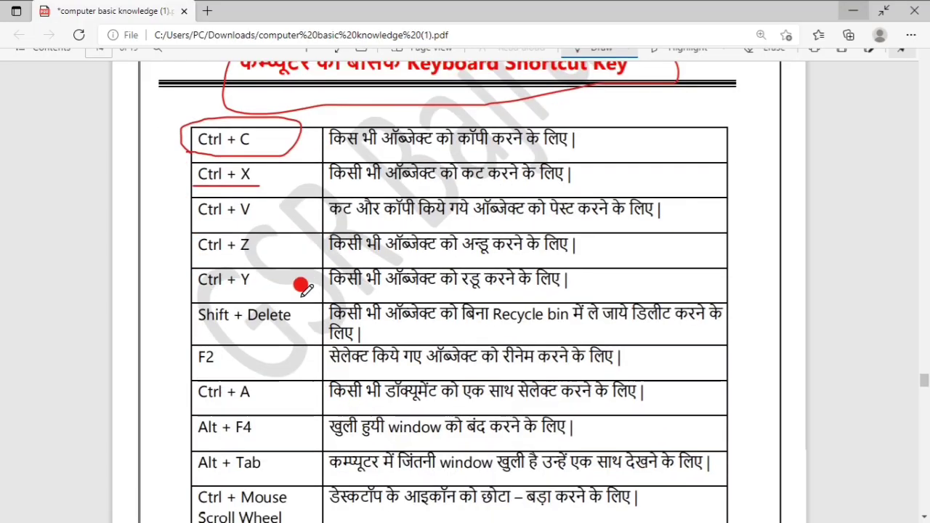
{"action": "left_click_drag", "start_coordinate": [253, 173], "coordinate": [311, 143]}
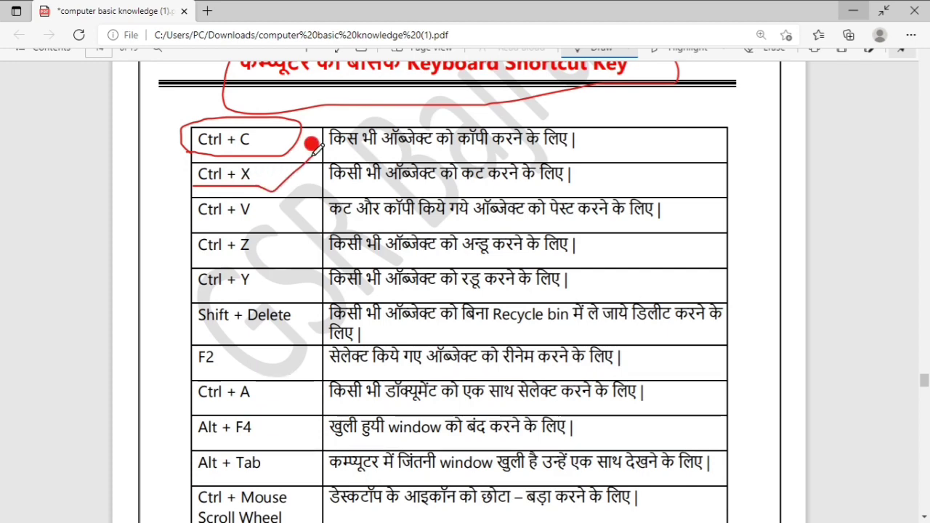
{"action": "left_click", "coordinate": [850, 8]}
- Permanently delete the "Copy" duplicate of the Word document from the desktop, bypassing the Recycle Bin
{"action": "left_click", "coordinate": [130, 431]}
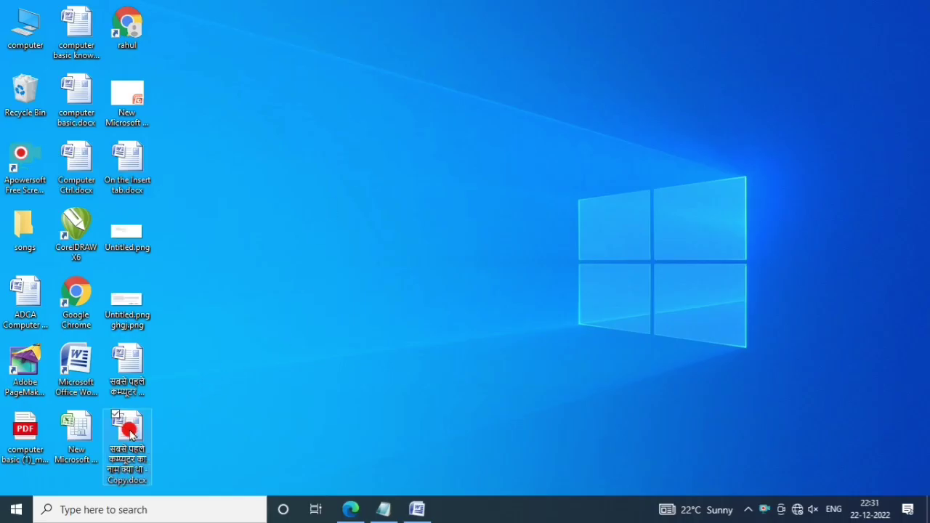
{"action": "key", "text": "shift+Delete"}
{"action": "key", "text": "Return"}
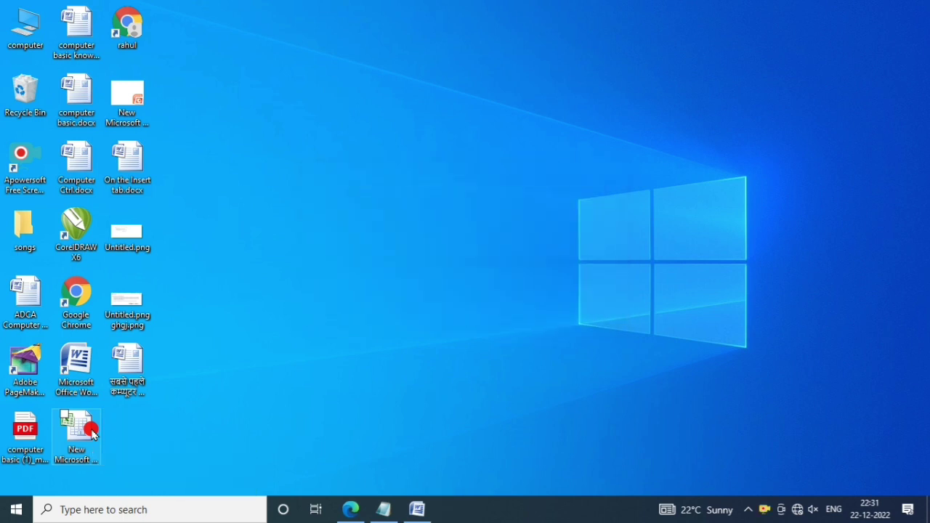
- Try to cut "सबसे पहले कम्प्यूटर का नाम क्या था.docx" and paste it back onto the desktop, skipping the file
{"action": "left_click", "coordinate": [127, 377]}
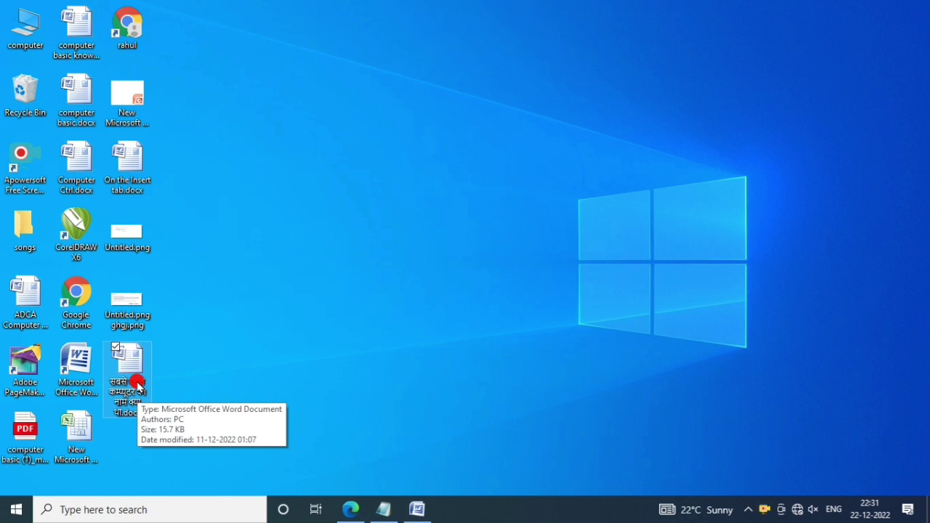
{"action": "key", "text": "ctrl+x"}
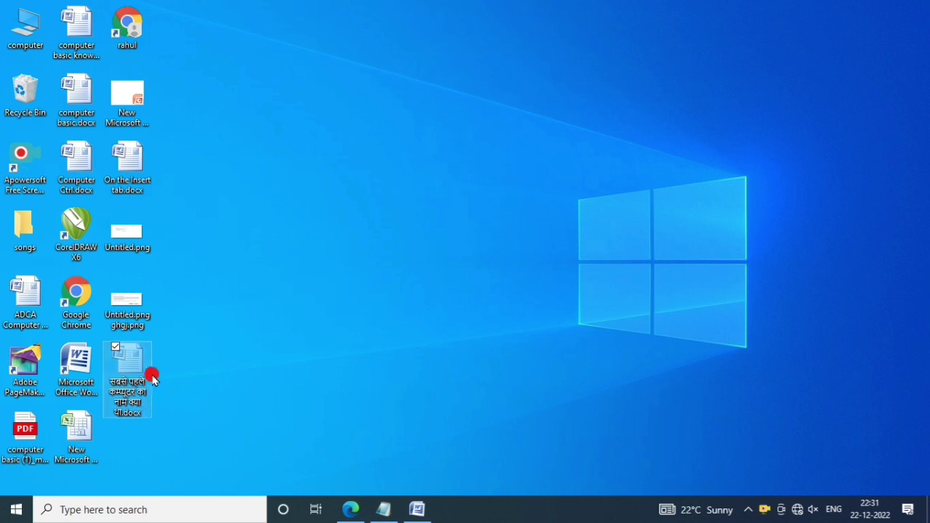
{"action": "key", "text": "ctrl+v"}
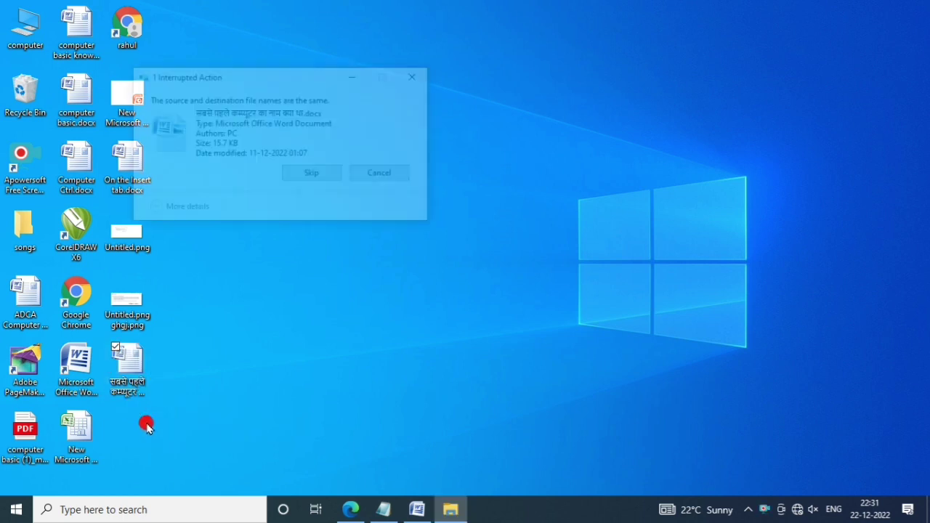
{"action": "left_click", "coordinate": [410, 72]}
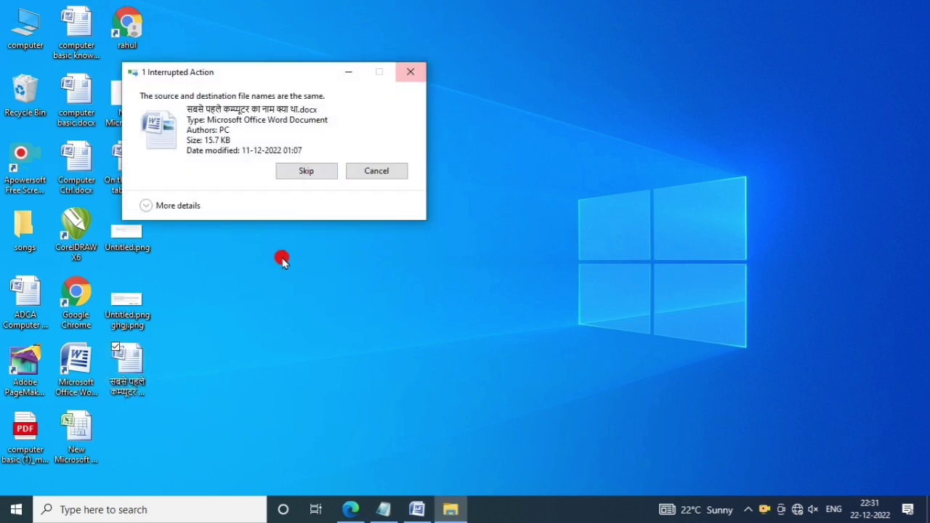
{"action": "left_click", "coordinate": [131, 378]}
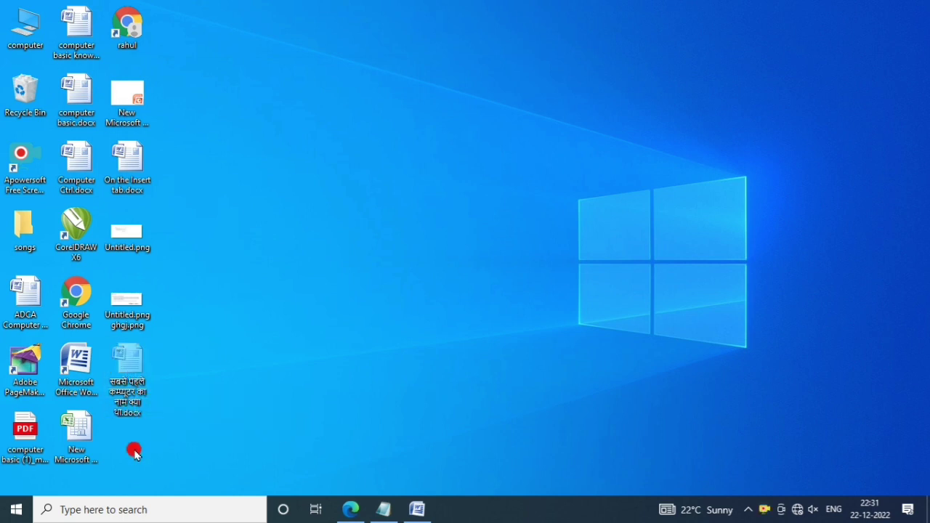
{"action": "key", "text": "ctrl+v"}
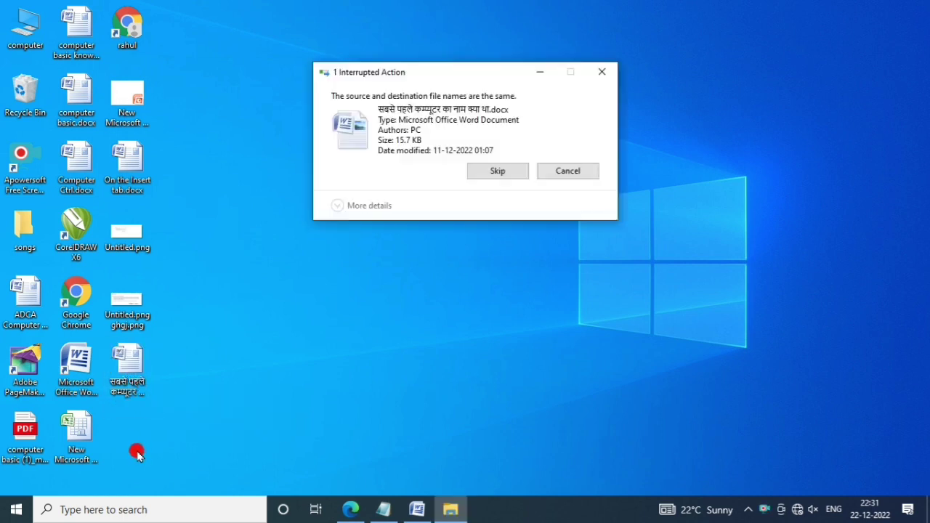
{"action": "left_click", "coordinate": [494, 171]}
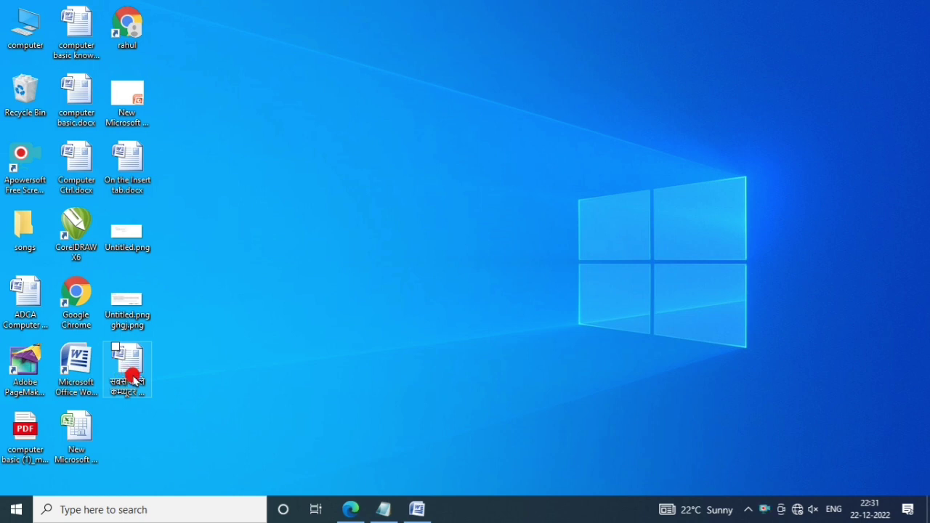
- Switch to "On the Insert tab.docx" in Word and cut the whole numbered list after the last paragraph on page 3
{"action": "left_click", "coordinate": [418, 508]}
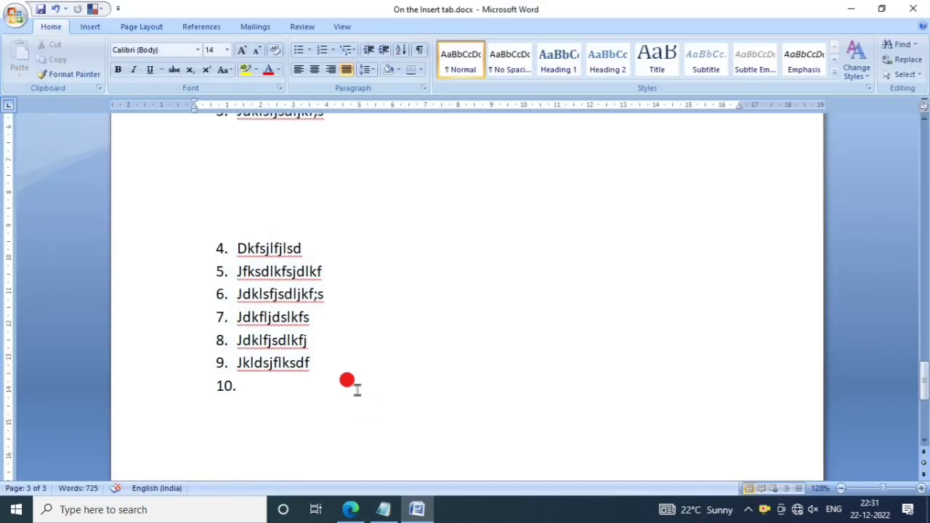
{"action": "scroll", "coordinate": [356, 385], "scroll_direction": "down", "scroll_amount": 2}
{"action": "scroll", "coordinate": [360, 385], "scroll_direction": "up", "scroll_amount": 5}
{"action": "scroll", "coordinate": [305, 282], "scroll_direction": "down", "scroll_amount": 2}
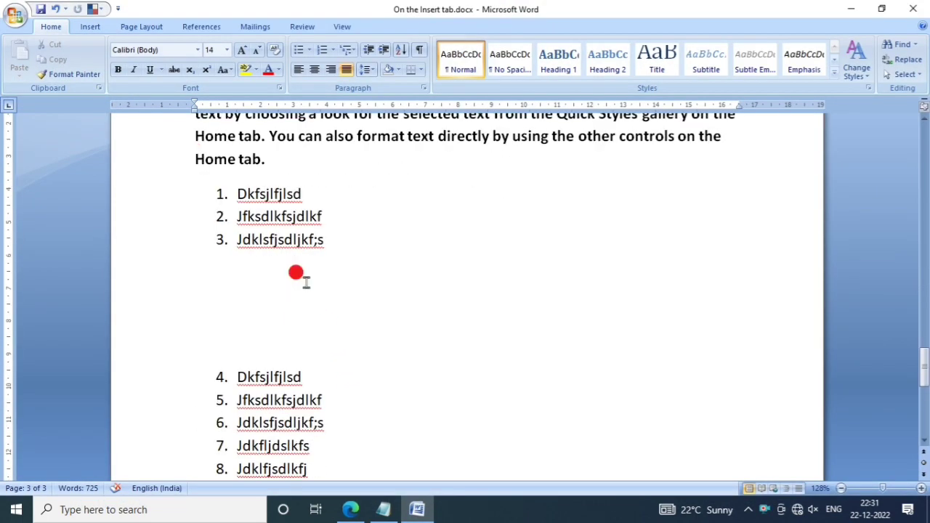
{"action": "left_click_drag", "start_coordinate": [198, 161], "coordinate": [254, 280]}
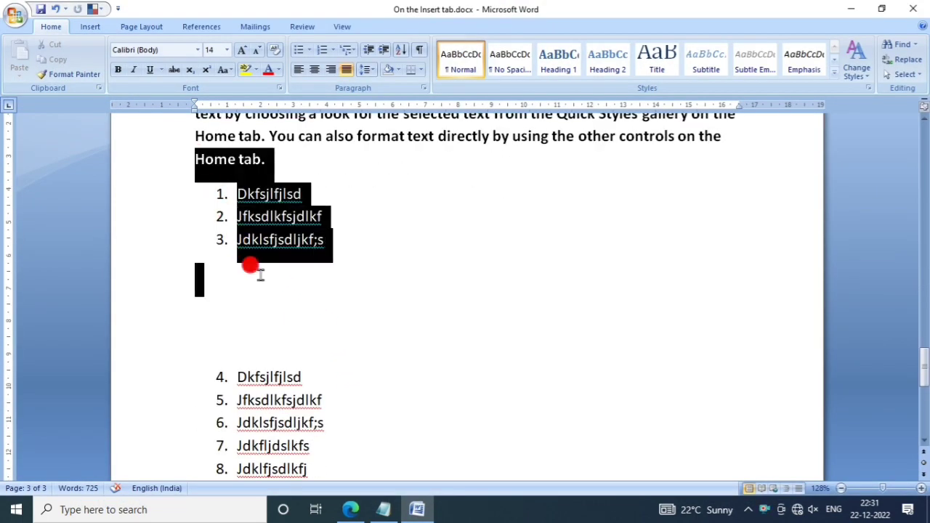
{"action": "left_click", "coordinate": [265, 197]}
{"action": "left_click_drag", "start_coordinate": [229, 182], "coordinate": [359, 326]}
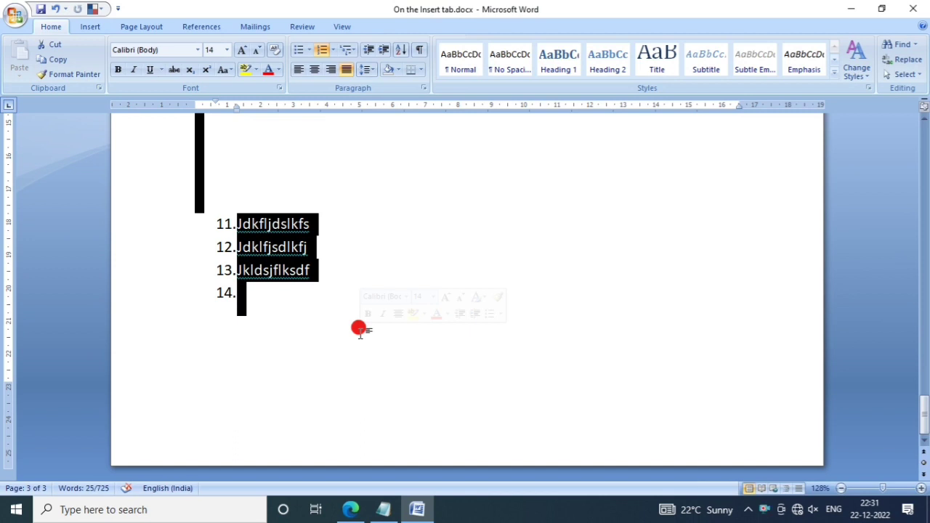
{"action": "key", "text": "Delete"}
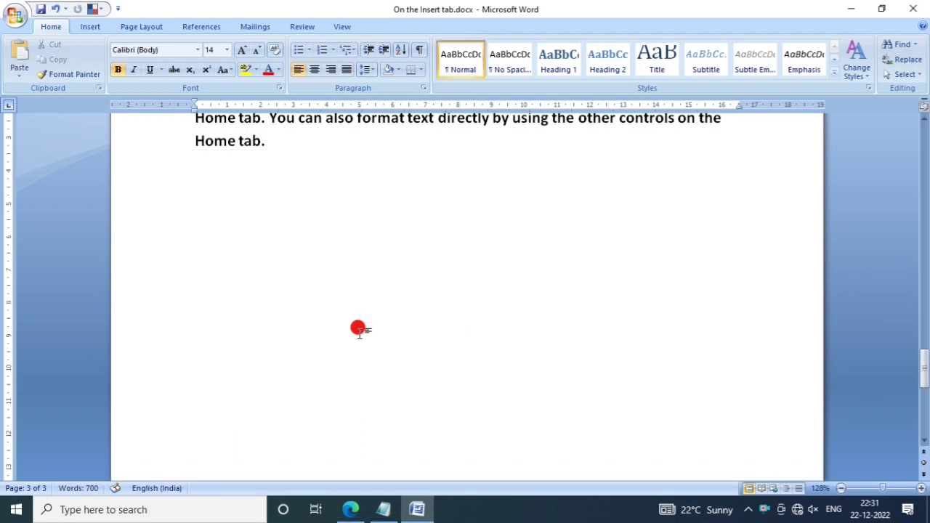
- Paste the cut numbered list on page 1, directly below the two Adobe Photoshop 7.0 images
{"action": "scroll", "coordinate": [359, 330], "scroll_direction": "down", "scroll_amount": 2}
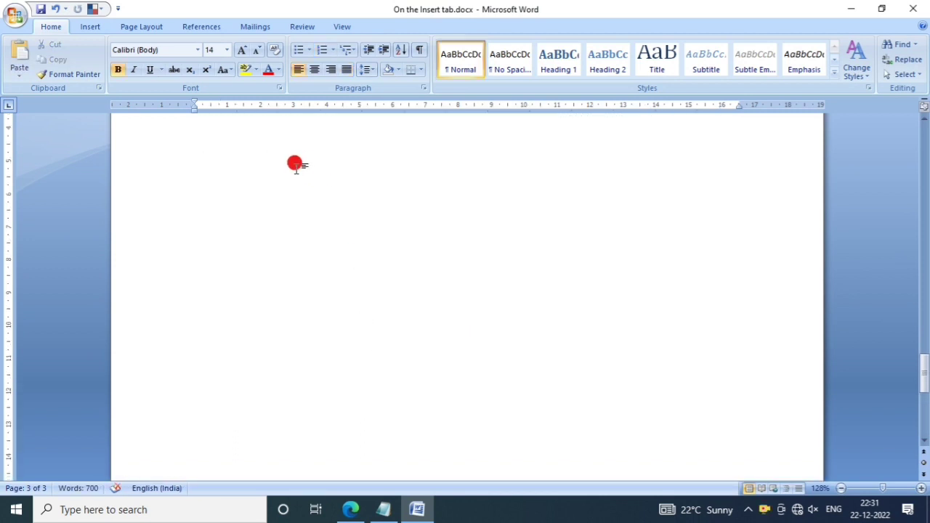
{"action": "scroll", "coordinate": [253, 327], "scroll_direction": "up", "scroll_amount": 4}
{"action": "scroll", "coordinate": [375, 291], "scroll_direction": "up", "scroll_amount": 8}
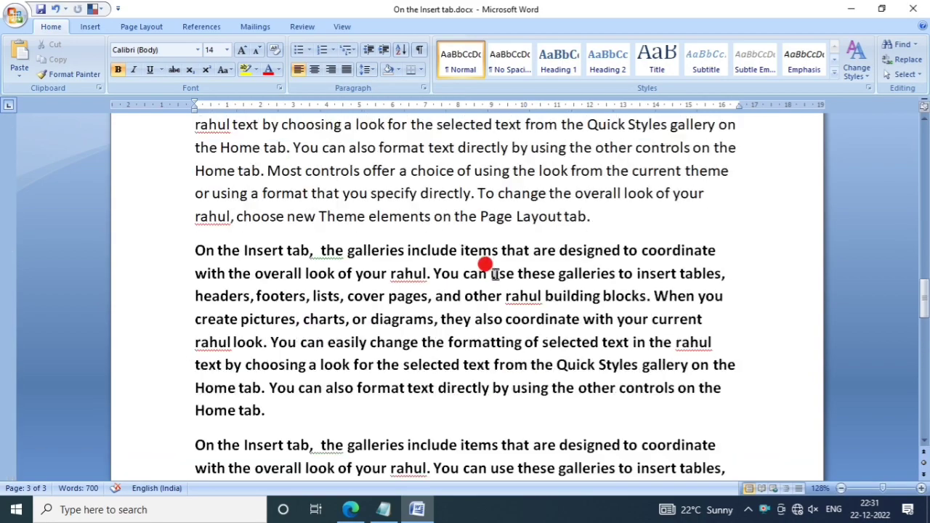
{"action": "left_click_drag", "start_coordinate": [924, 285], "coordinate": [924, 131]}
{"action": "left_click", "coordinate": [382, 356]}
{"action": "scroll", "coordinate": [381, 356], "scroll_direction": "down", "scroll_amount": 3}
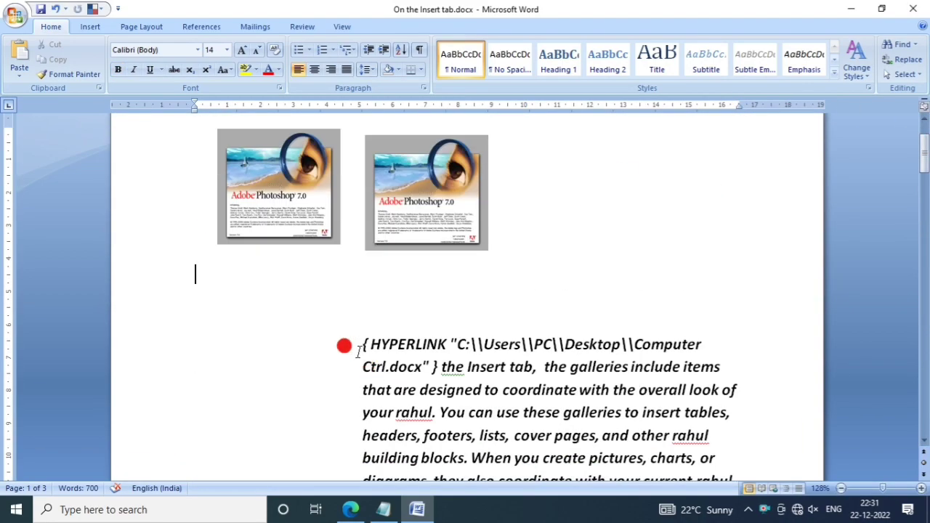
{"action": "key", "text": "ctrl+v"}
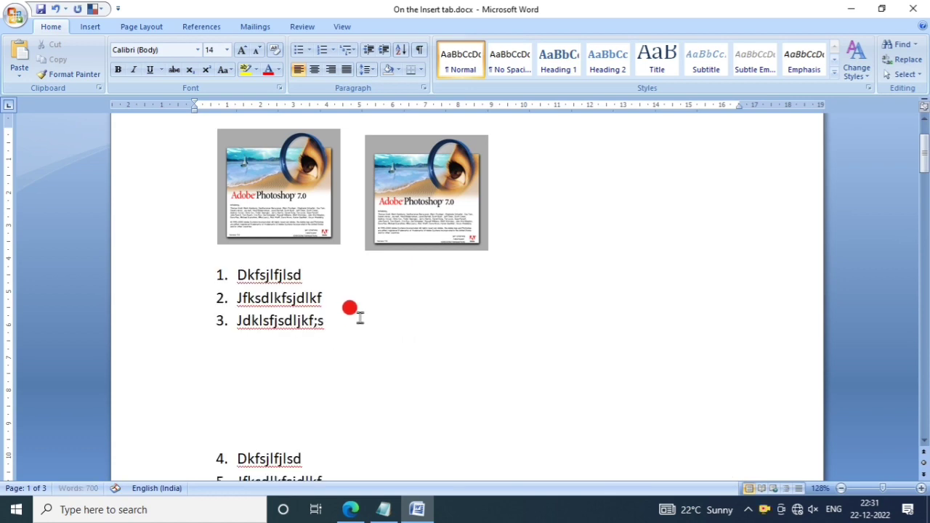
- Check the pasted list on page 1 and its former place at the end of page 3
{"action": "scroll", "coordinate": [305, 320], "scroll_direction": "up", "scroll_amount": 3}
{"action": "scroll", "coordinate": [303, 324], "scroll_direction": "down", "scroll_amount": 4}
{"action": "scroll", "coordinate": [294, 316], "scroll_direction": "down", "scroll_amount": 7}
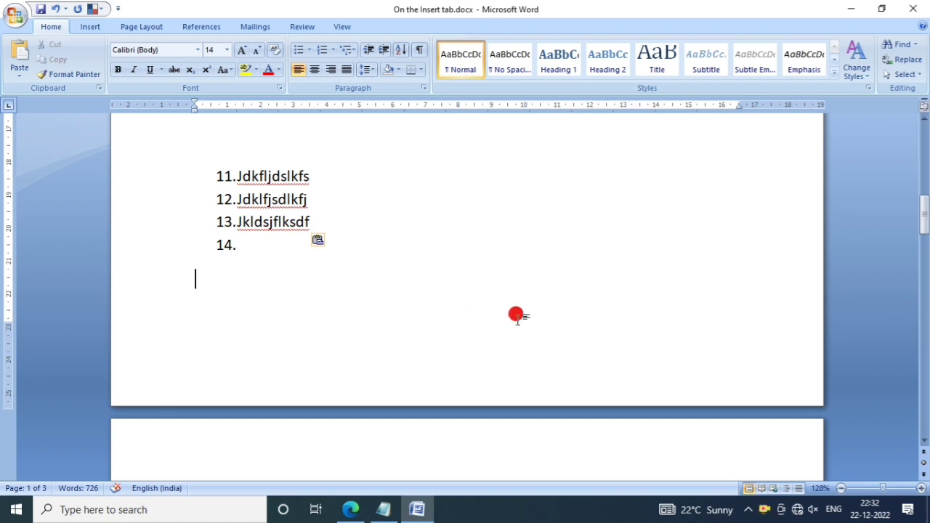
{"action": "left_click_drag", "start_coordinate": [924, 190], "coordinate": [924, 392]}
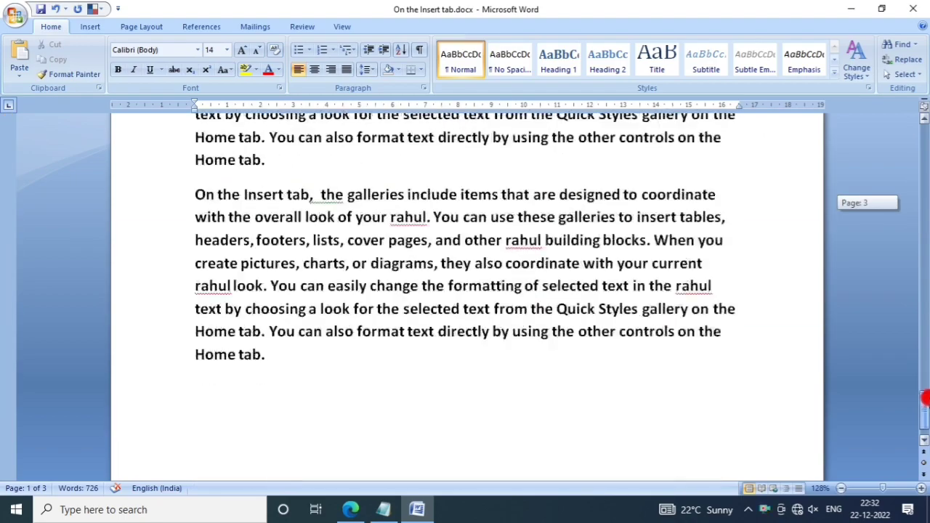
{"action": "scroll", "coordinate": [353, 351], "scroll_direction": "down", "scroll_amount": 1}
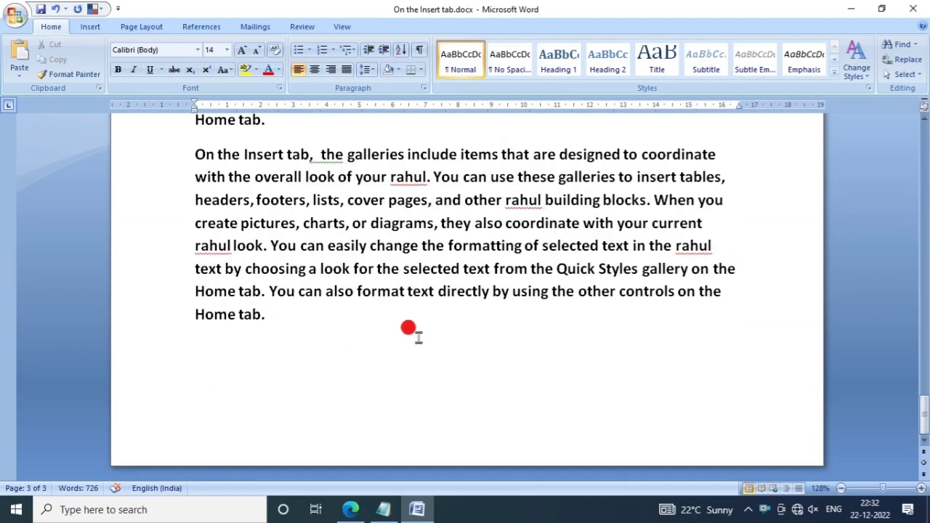
{"action": "left_click_drag", "start_coordinate": [922, 379], "coordinate": [923, 142]}
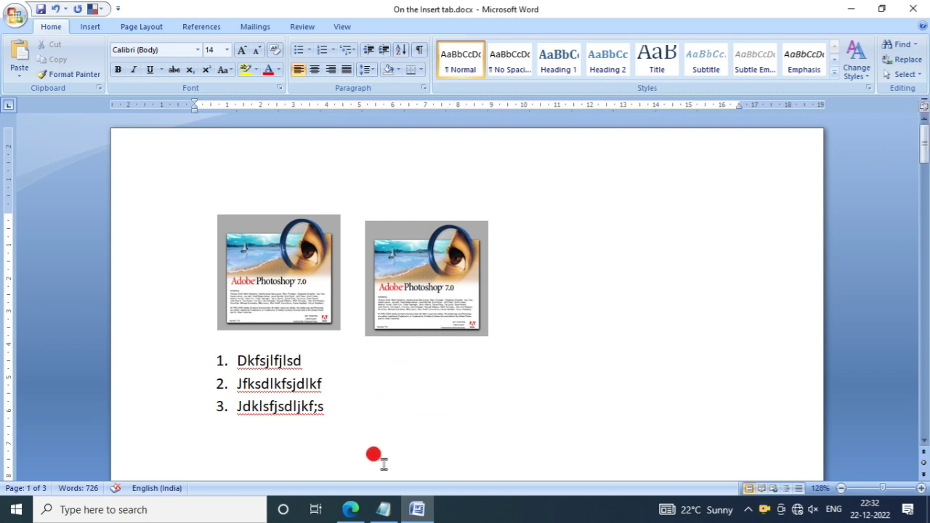
- Close the Serial.txt Notepad window, and underline the Ctrl + Z and Ctrl + V entries in red in the PDF's shortcut table
{"action": "left_click", "coordinate": [383, 509]}
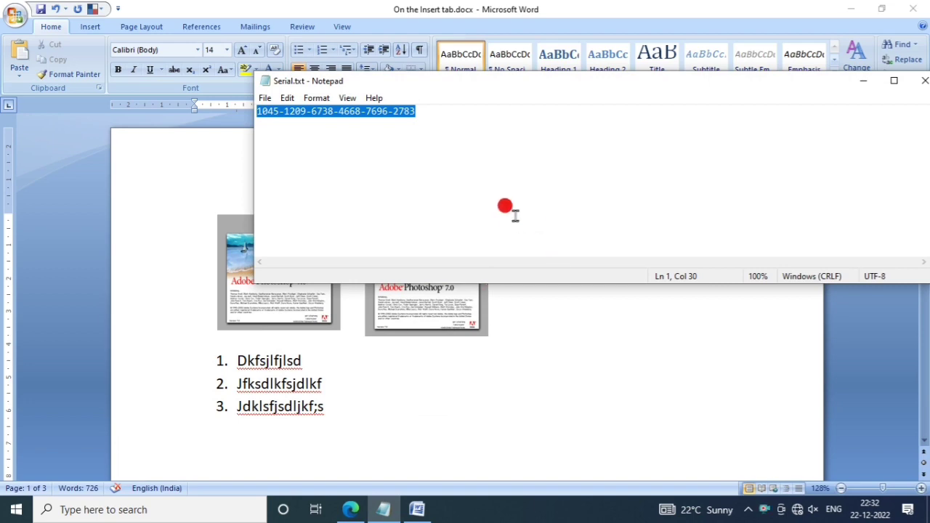
{"action": "left_click", "coordinate": [920, 80]}
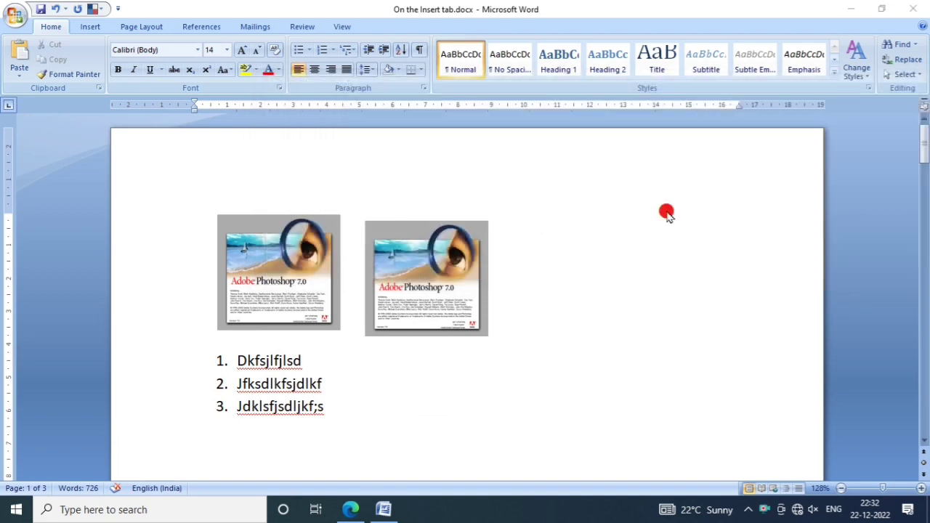
{"action": "left_click", "coordinate": [351, 510]}
{"action": "scroll", "coordinate": [448, 295], "scroll_direction": "down", "scroll_amount": 1}
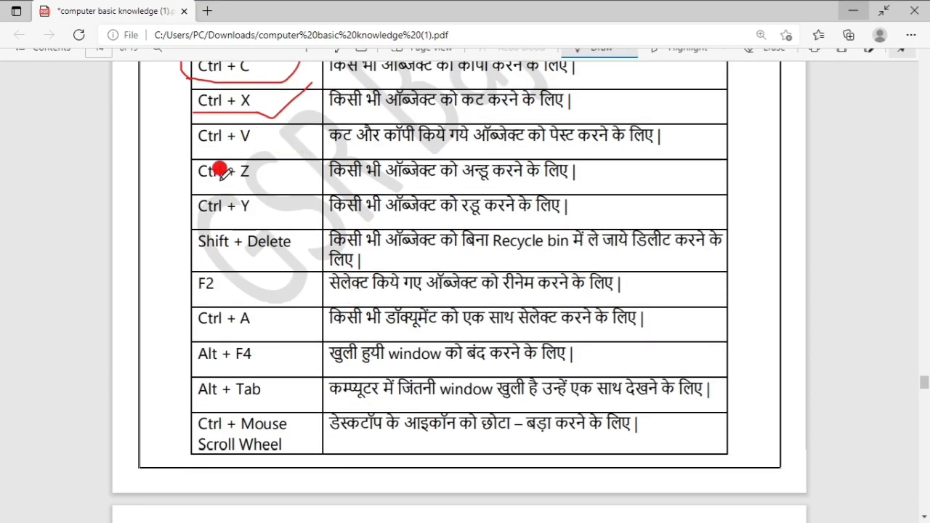
{"action": "left_click_drag", "start_coordinate": [200, 184], "coordinate": [275, 187]}
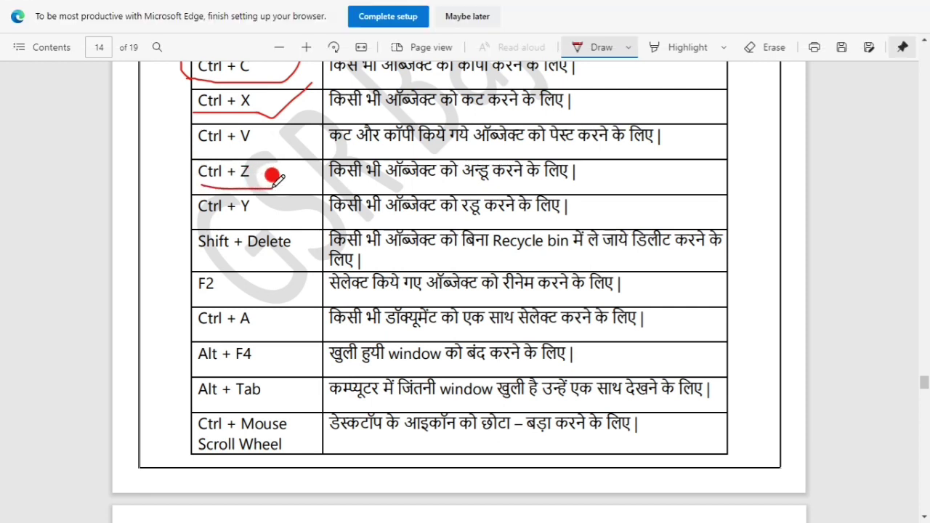
{"action": "left_click_drag", "start_coordinate": [198, 147], "coordinate": [281, 149]}
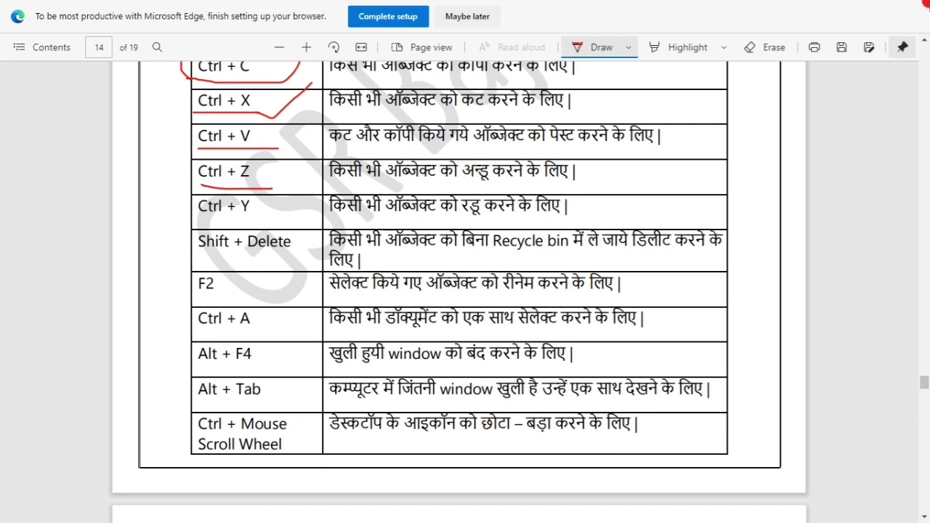
{"action": "left_click", "coordinate": [847, 10]}
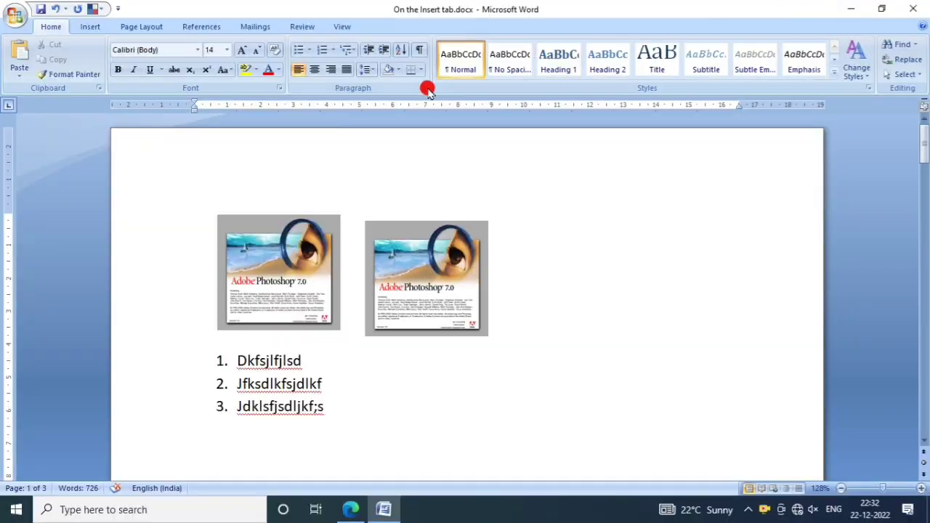
- Return to the Word document and delete the two Photoshop images together with the first three list items on page 1
{"action": "left_click", "coordinate": [850, 9]}
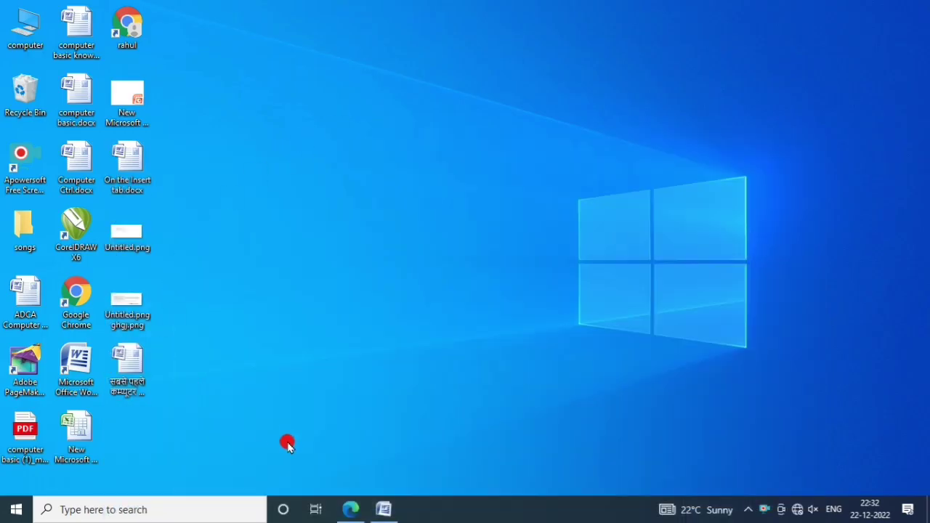
{"action": "right_click", "coordinate": [382, 509]}
{"action": "left_click", "coordinate": [382, 514]}
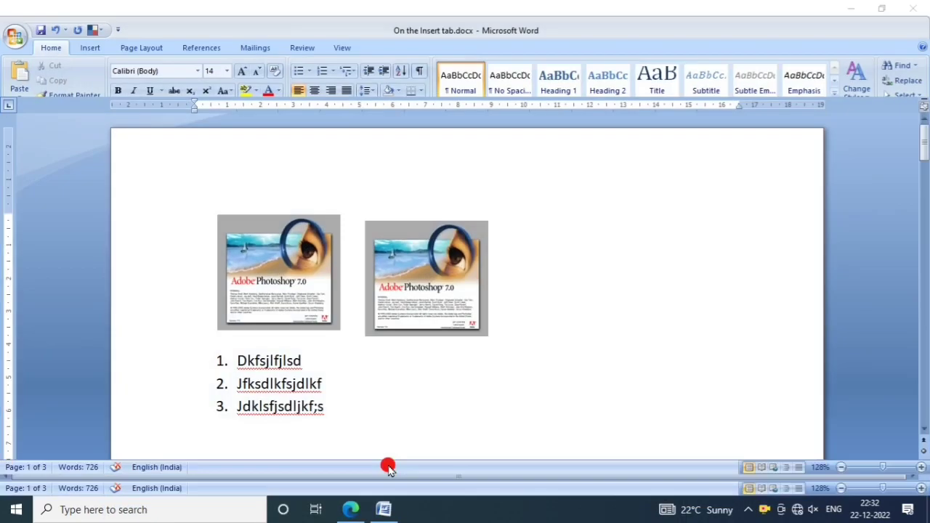
{"action": "scroll", "coordinate": [342, 345], "scroll_direction": "down", "scroll_amount": 2}
{"action": "scroll", "coordinate": [367, 323], "scroll_direction": "up", "scroll_amount": 2}
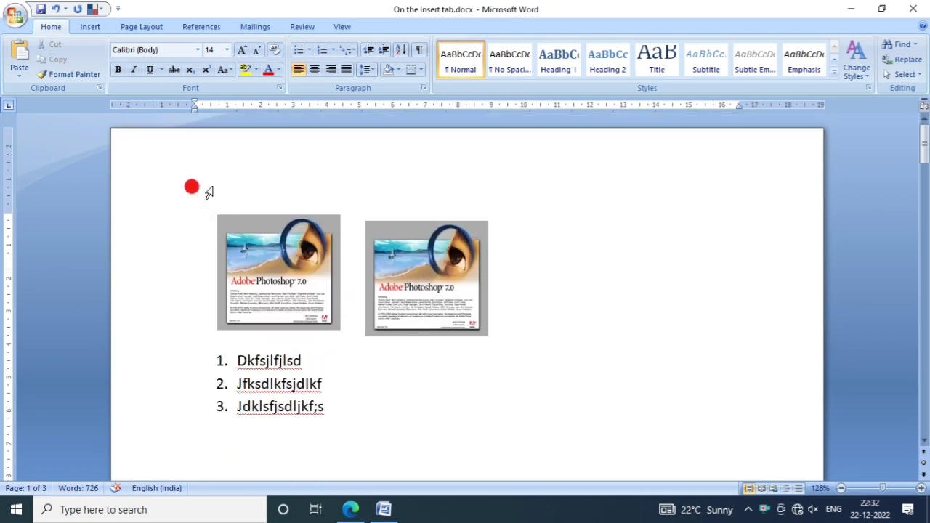
{"action": "double_click", "coordinate": [289, 363]}
{"action": "left_click_drag", "start_coordinate": [392, 407], "coordinate": [401, 413]}
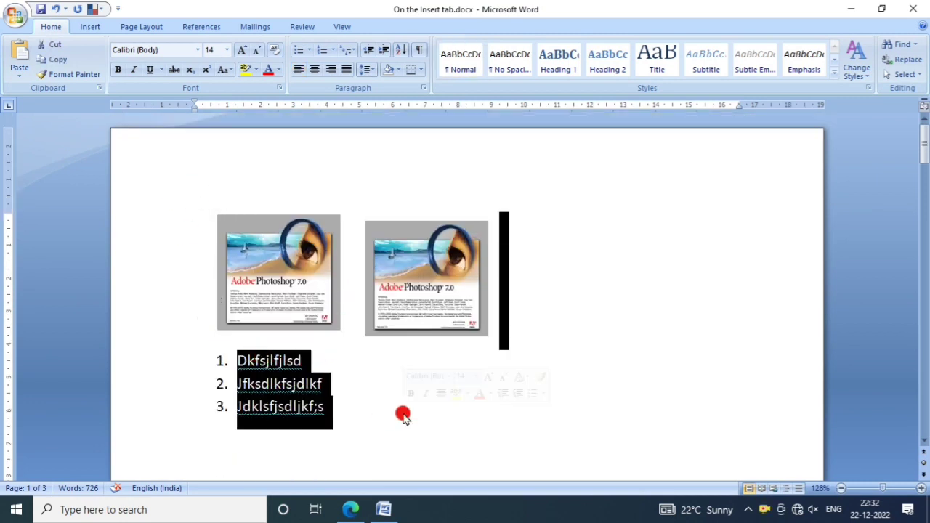
{"action": "key", "text": "Delete"}
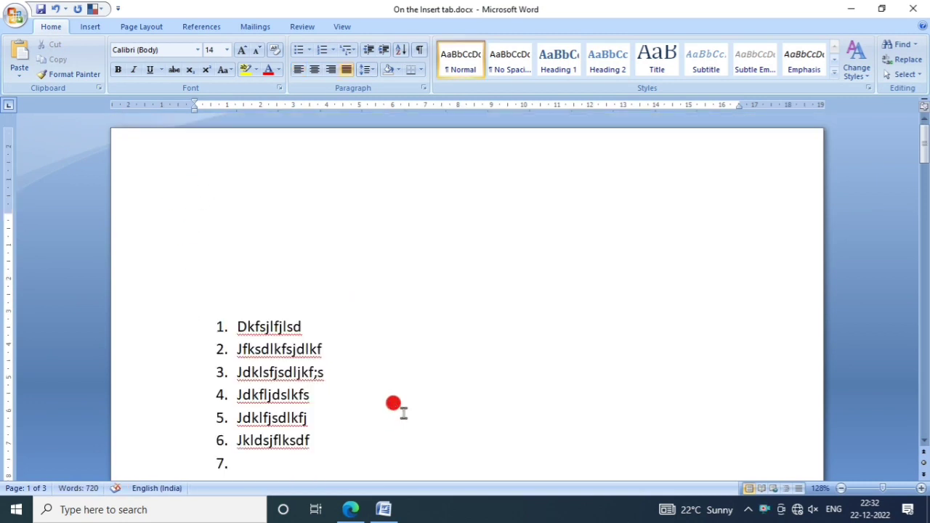